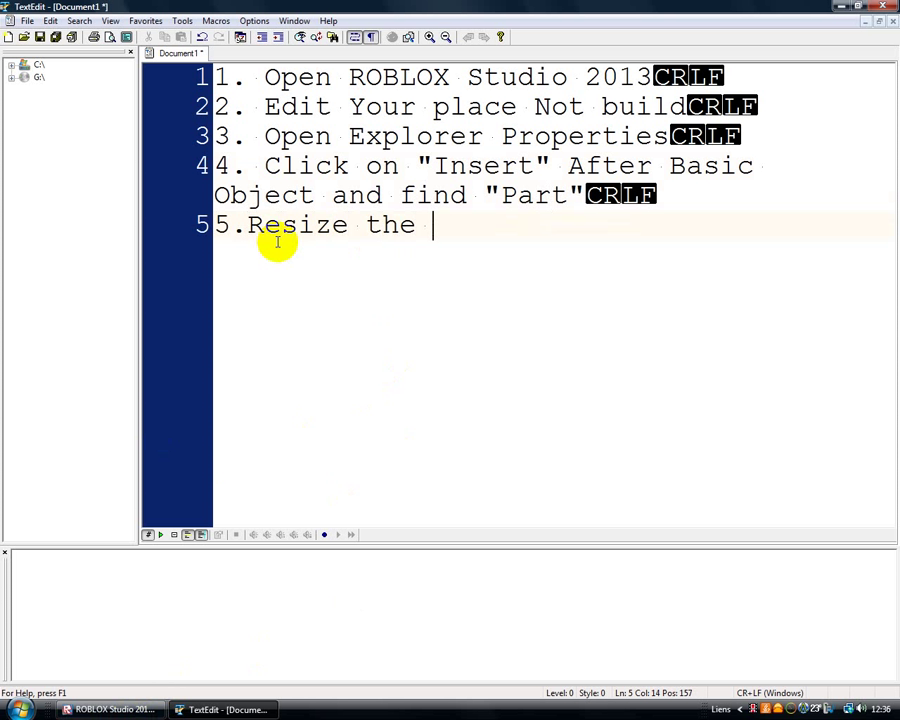
Step: Complete step 5 as 'Resize the Brick and color the brick' and begin line 6
text(Part )
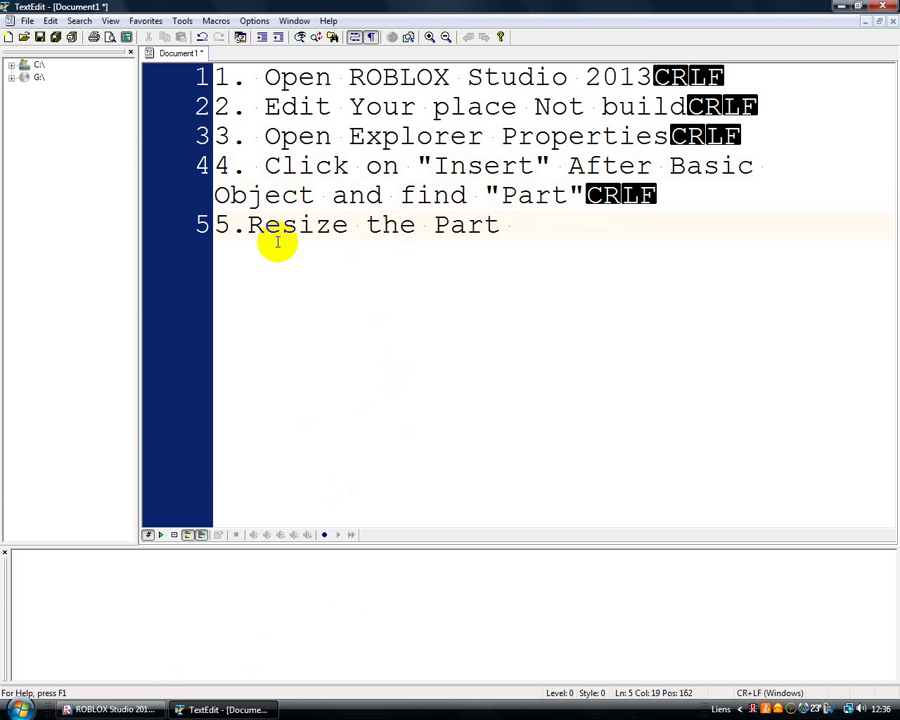
text(and)
key(BackSpace)
key(BackSpace)
key(BackSpace)
key(BackSpace)
key(BackSpace)
key(BackSpace)
key(BackSpace)
key(BackSpace)
text(Mode)
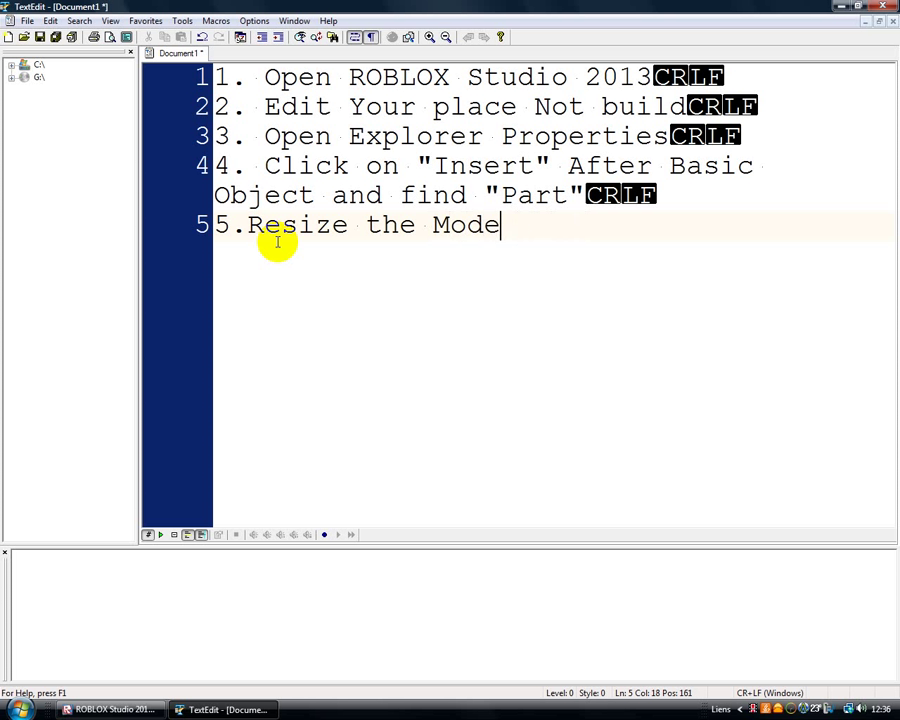
key(BackSpace)
key(BackSpace)
key(BackSpace)
key(BackSpace)
key(BackSpace)
text(Brick and color the brick)
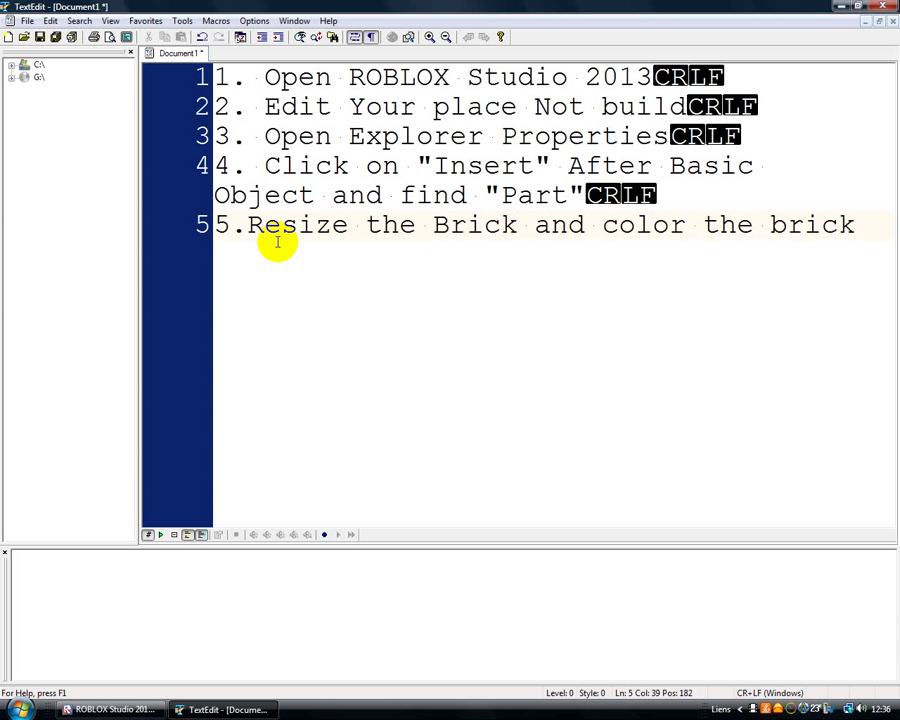
key(Return)
text(6.)
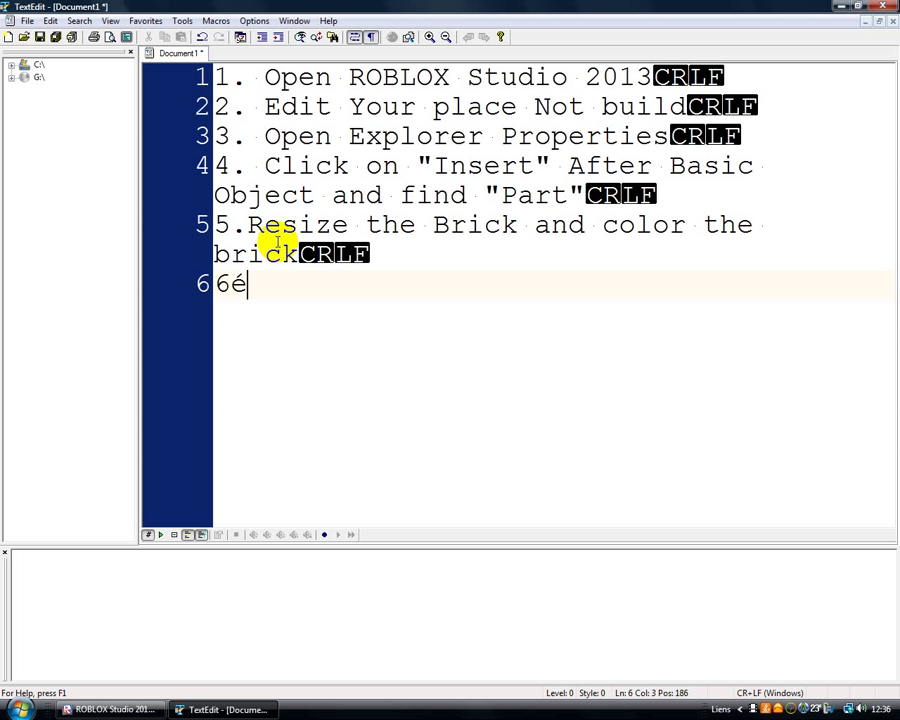
Step: Glance at the Roblox place, moving the camera around the Shop box, then return to the notes
click(108, 709)
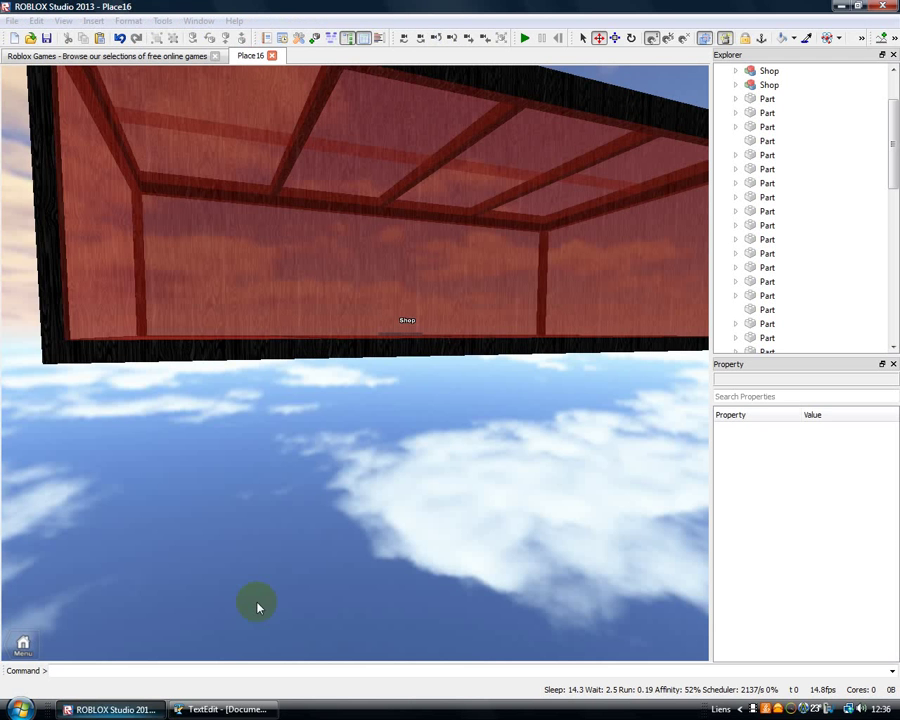
right_drag(6, 394, 105, 385)
key(d)
key(a)
key(s)
click(215, 709)
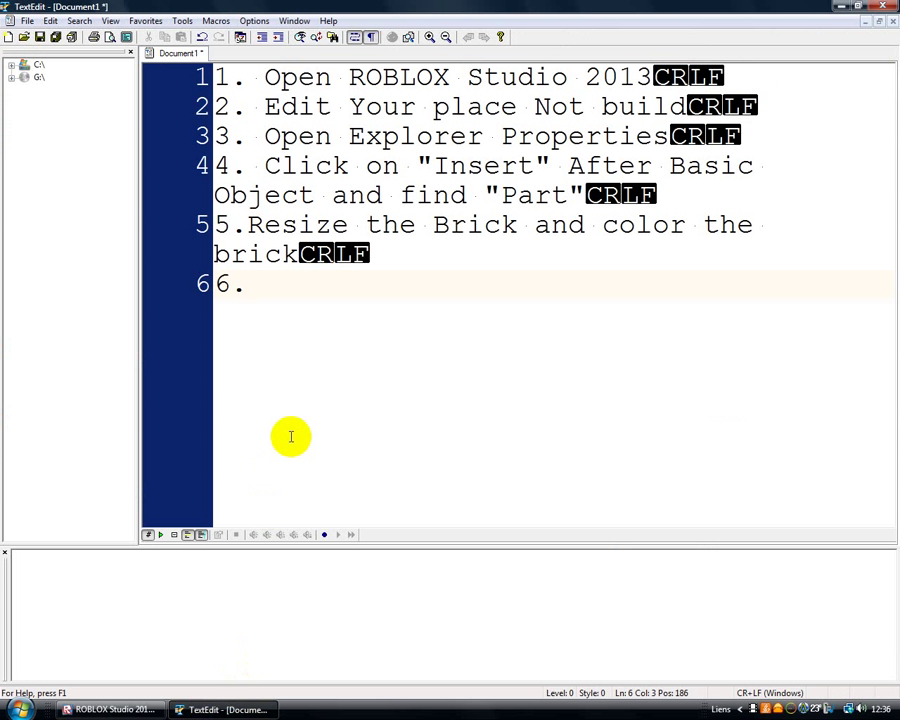
Step: Type step 6 as 'Build the Arena Look what i did'
text(Build t)
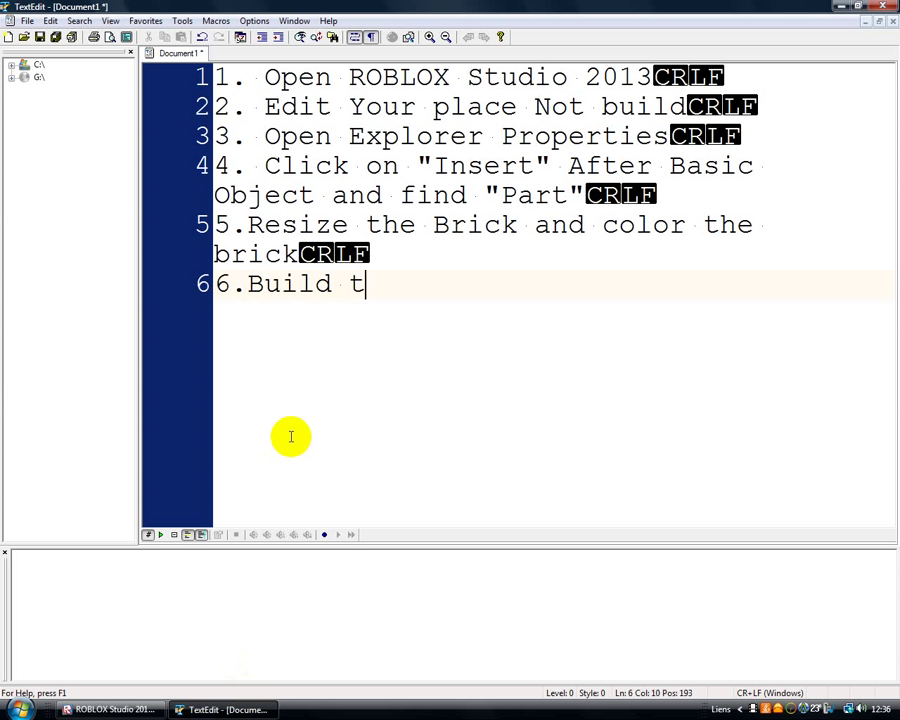
text(he Arena)
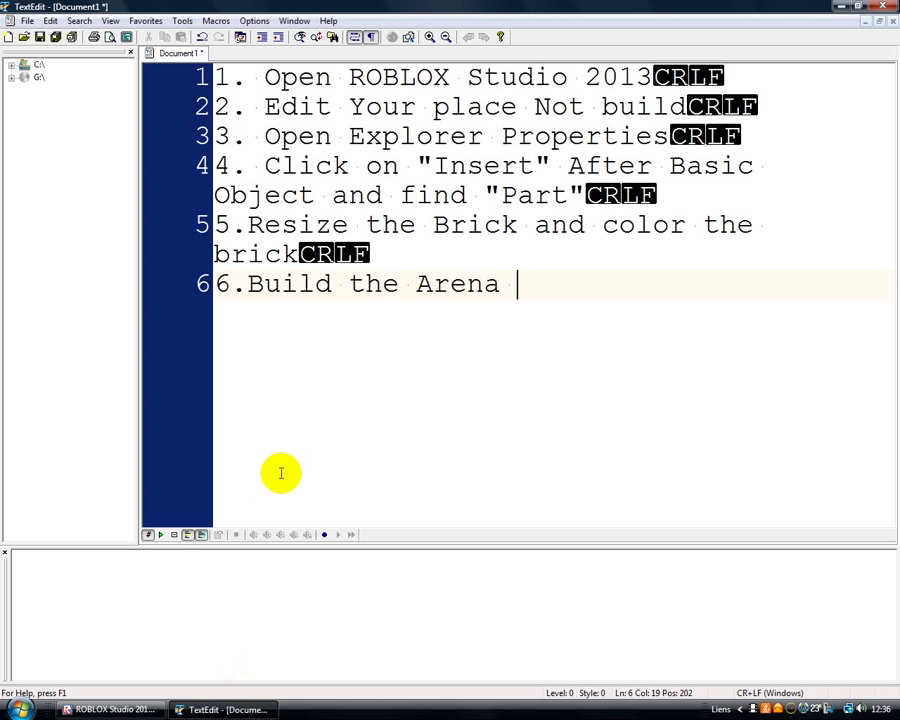
text( me)
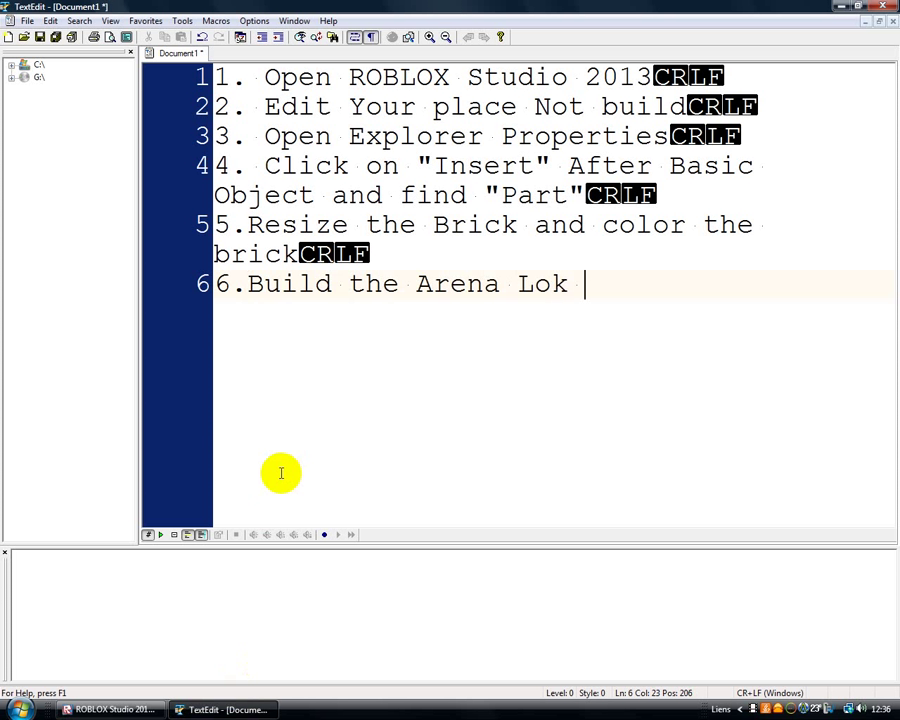
text(ok what i did)
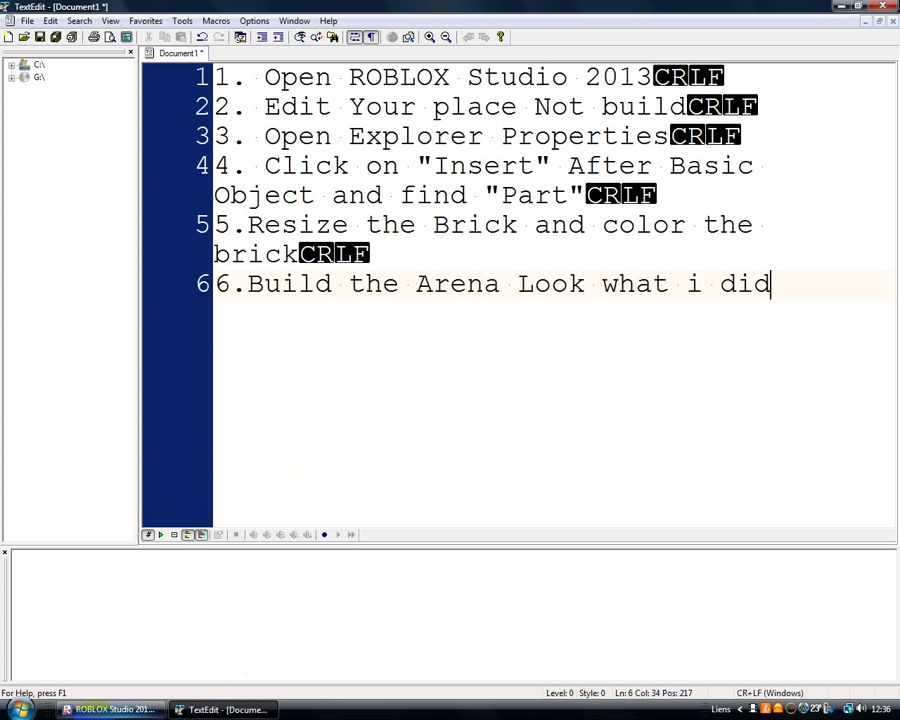
Step: Box-select the 46 parts of the red box structure and group them into one model
click(110, 709)
drag(201, 513, 104, 366)
drag(225, 226, 545, 222)
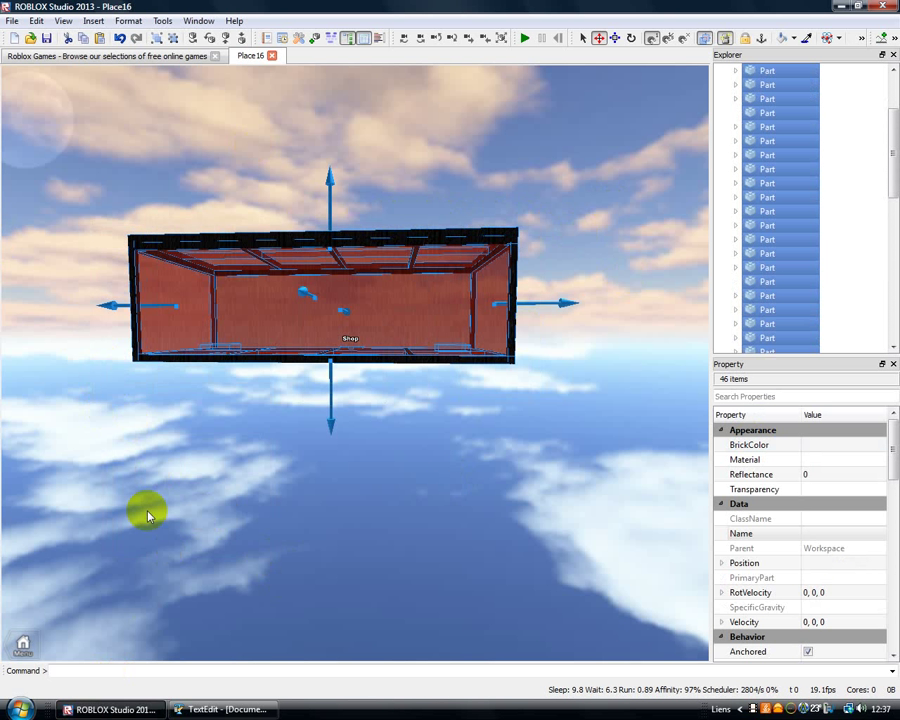
right_click(769, 241)
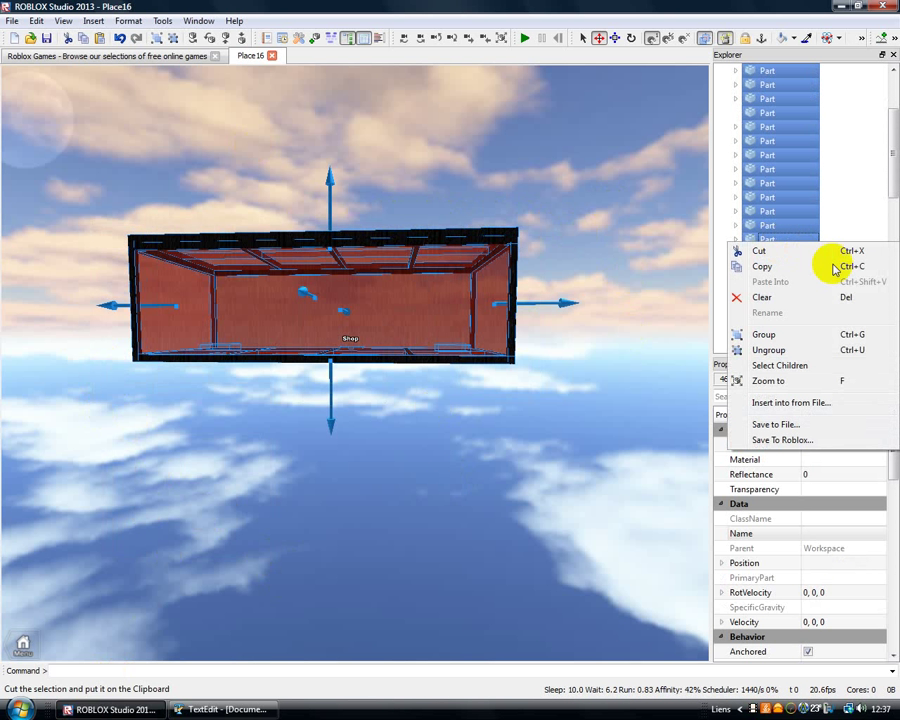
click(845, 338)
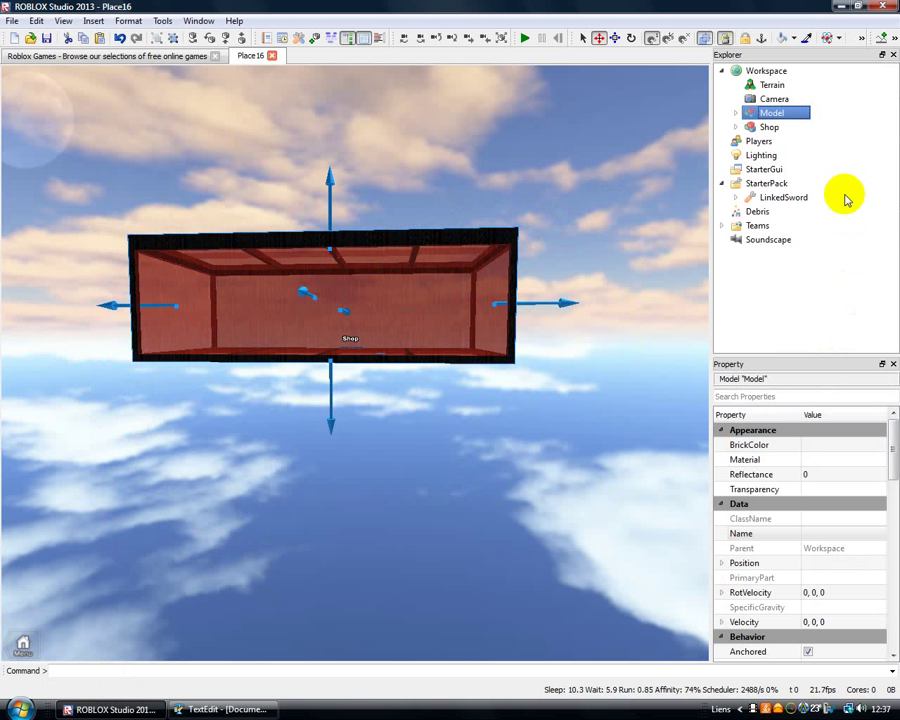
Step: Inspect the new model's properties, including its Position X, Y, Z values
scroll(860, 512, down, 5)
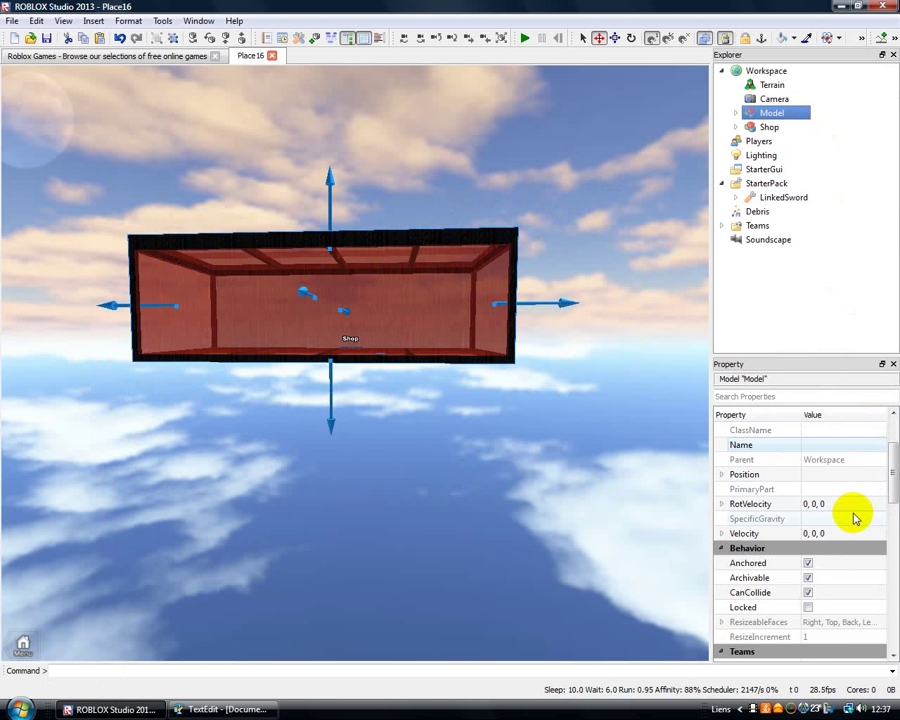
scroll(825, 549, down, 5)
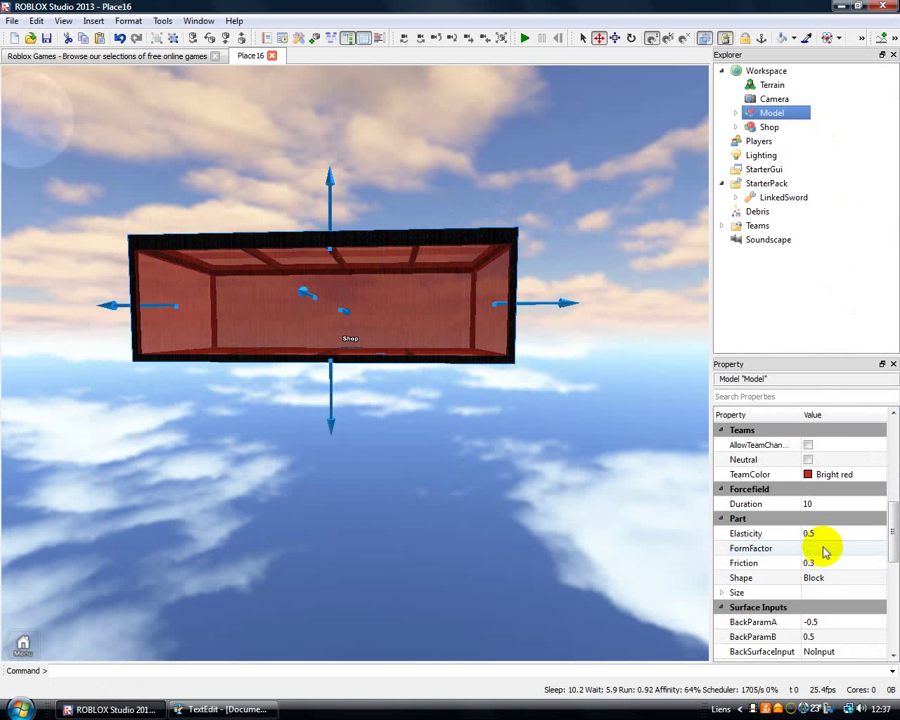
scroll(825, 549, down, 4)
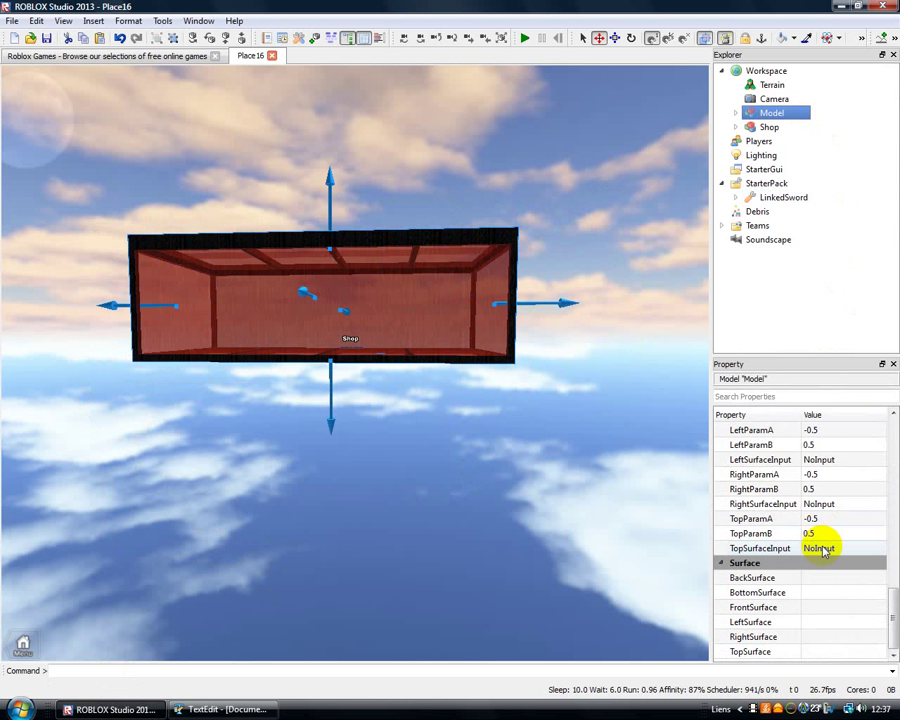
scroll(825, 549, up, 9)
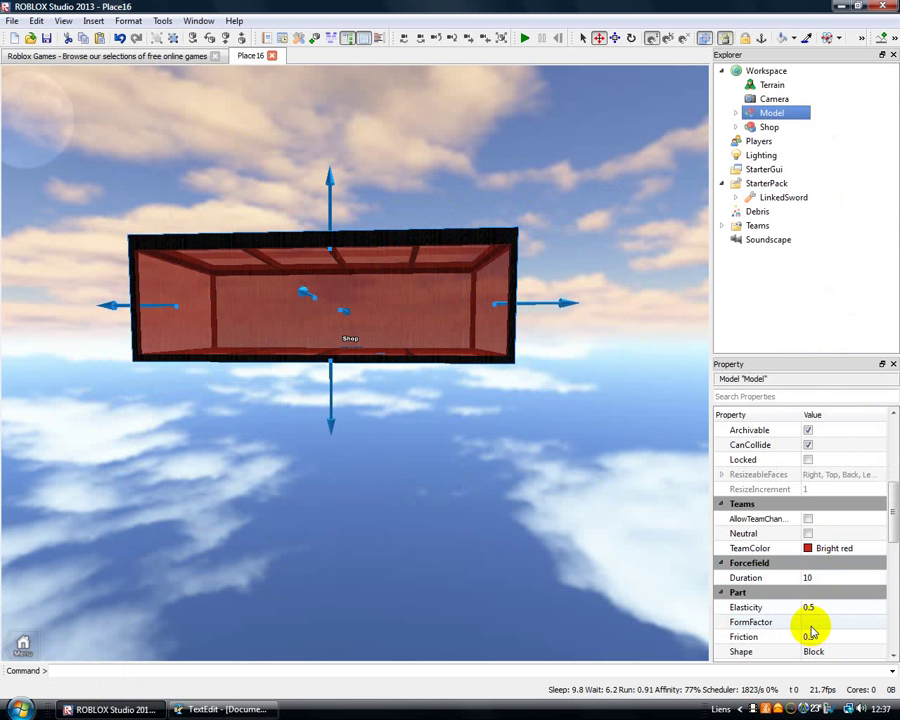
scroll(817, 590, up, 1)
scroll(817, 590, up, 4)
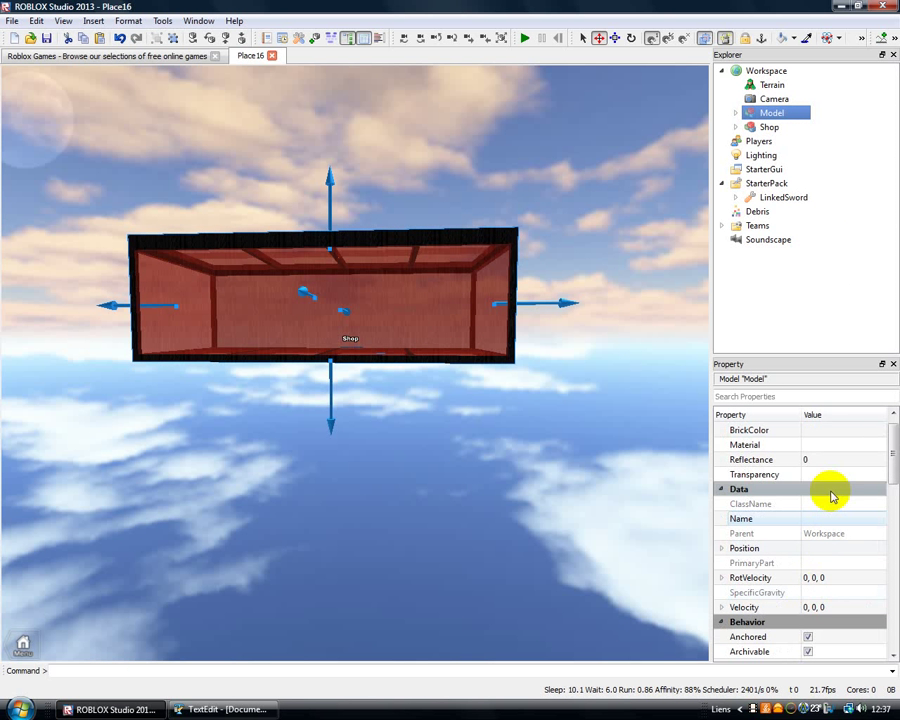
scroll(834, 576, down, 4)
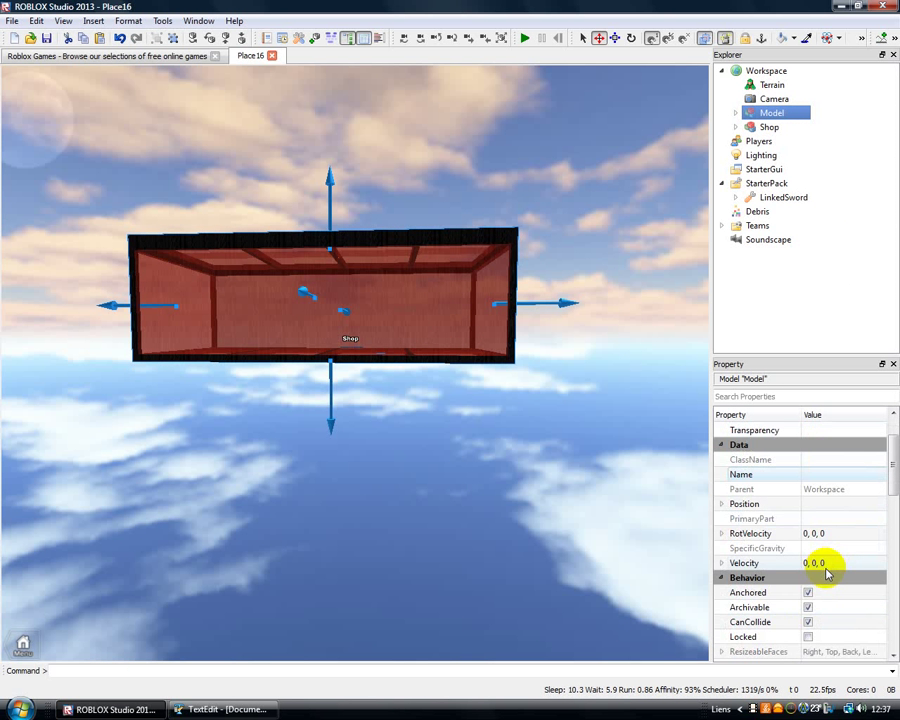
scroll(826, 570, down, 3)
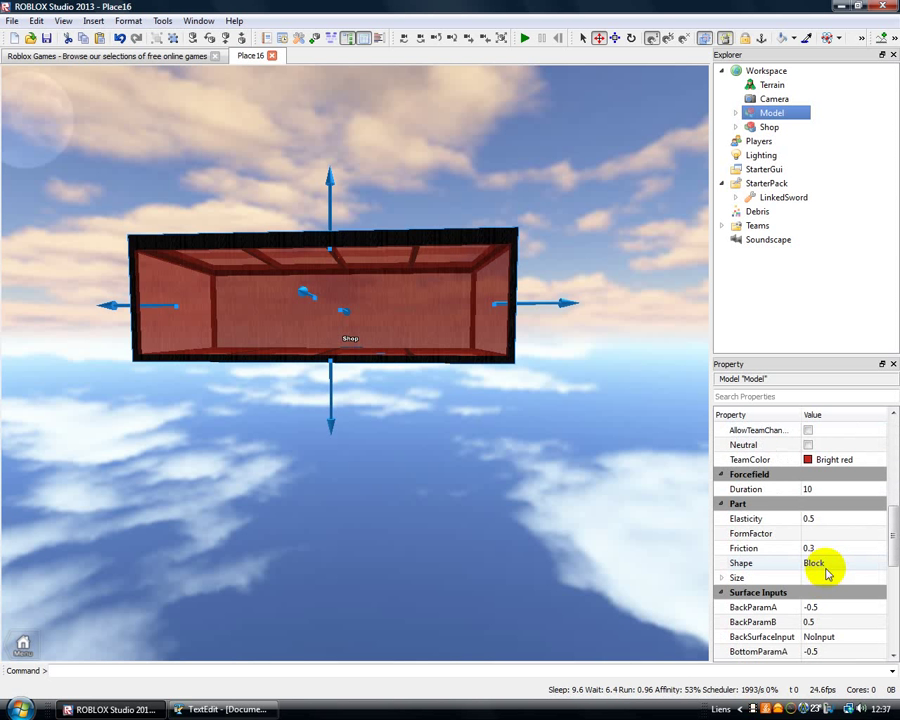
click(822, 534)
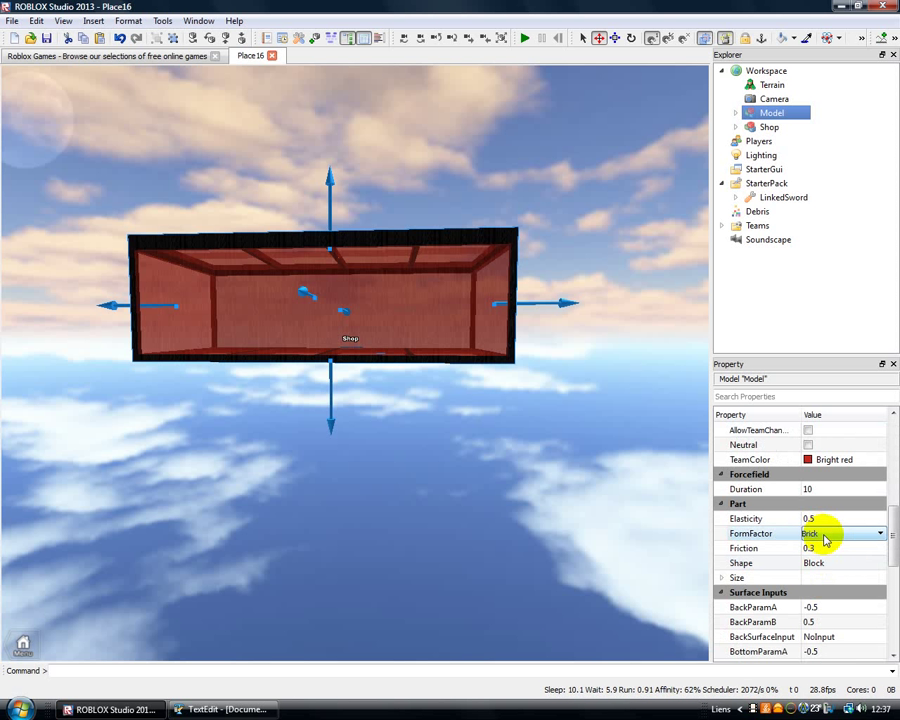
drag(886, 530, 890, 469)
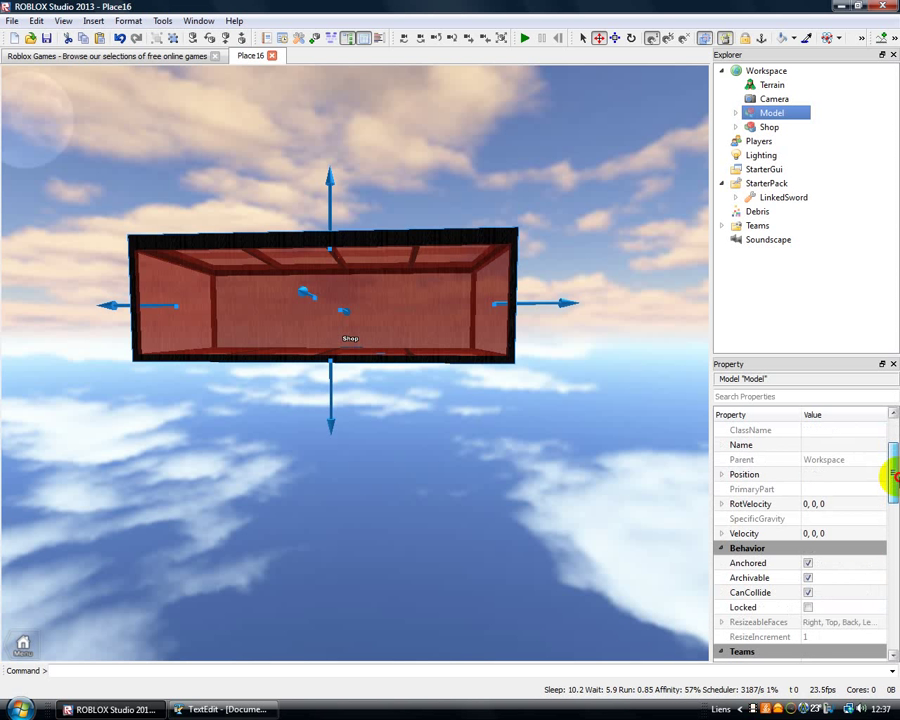
click(817, 519)
click(812, 474)
click(716, 472)
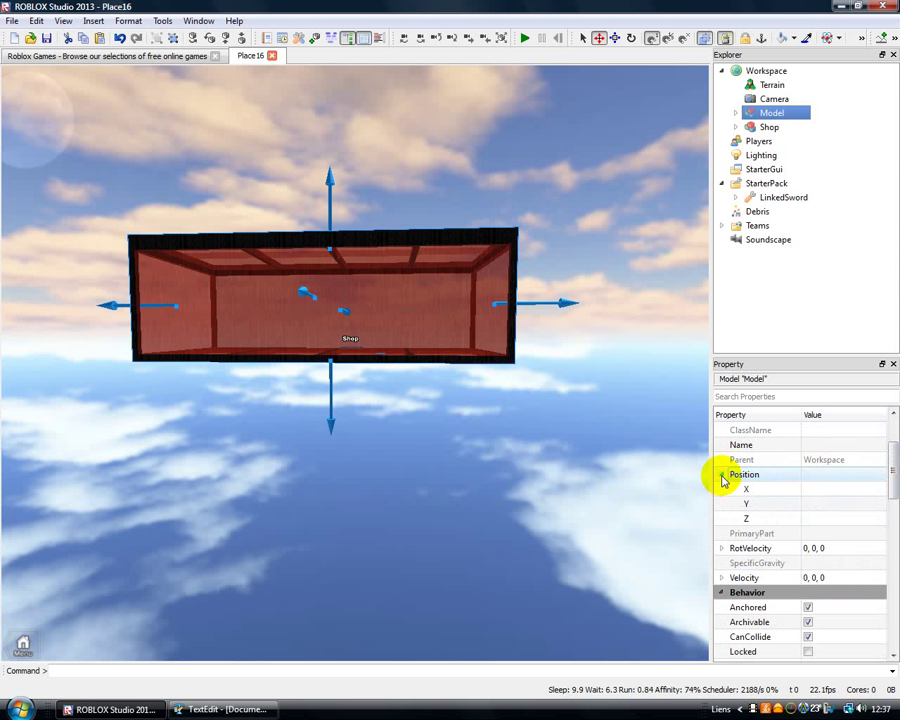
click(716, 472)
Step: Name the model Arena and return to the TextEdit notes
scroll(830, 492, up, 3)
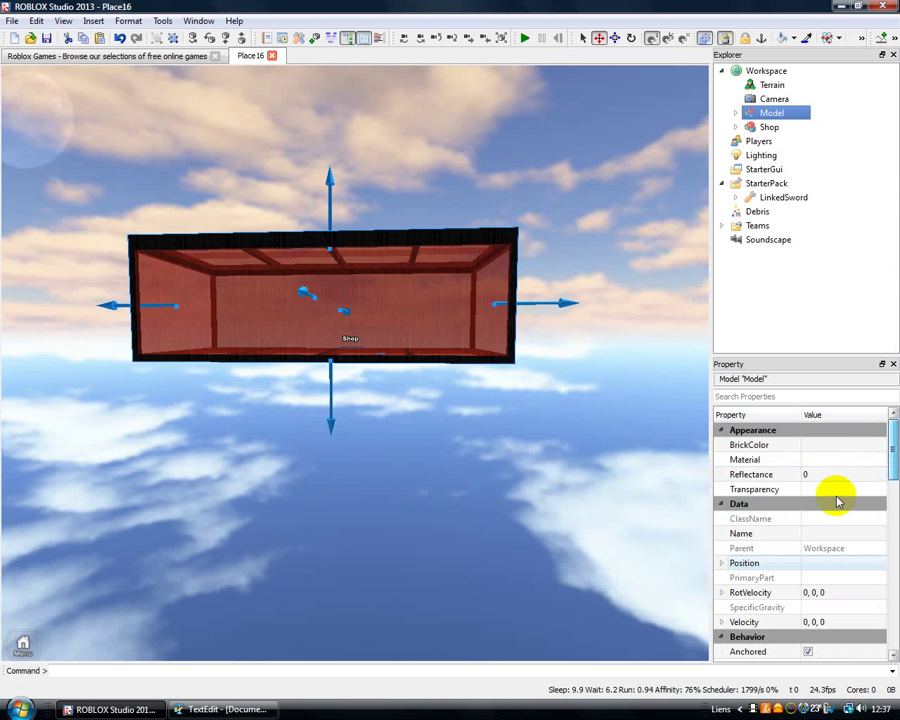
click(826, 533)
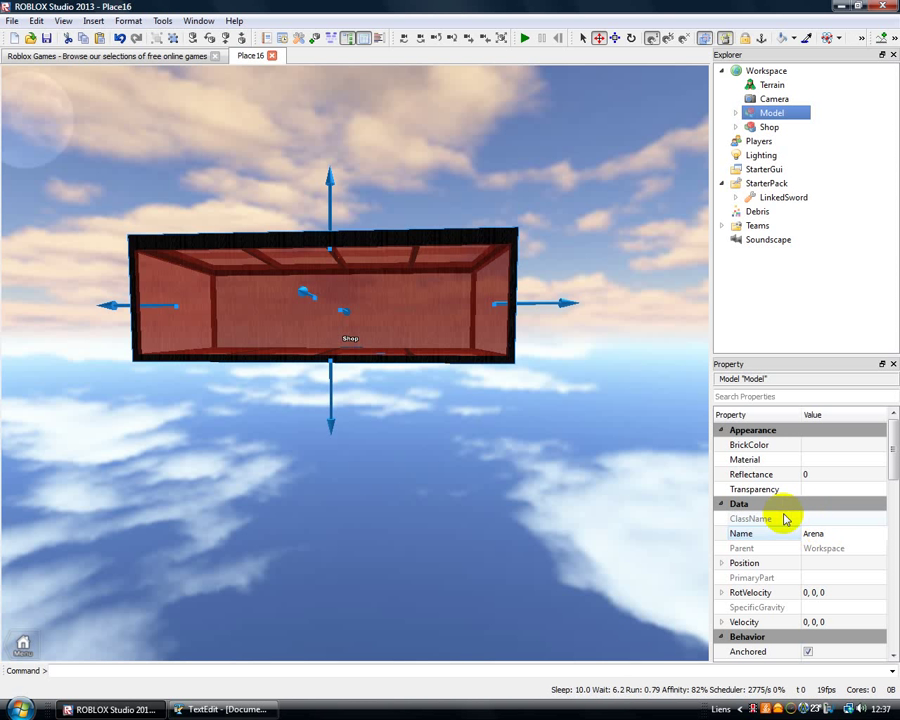
key(Return)
click(215, 709)
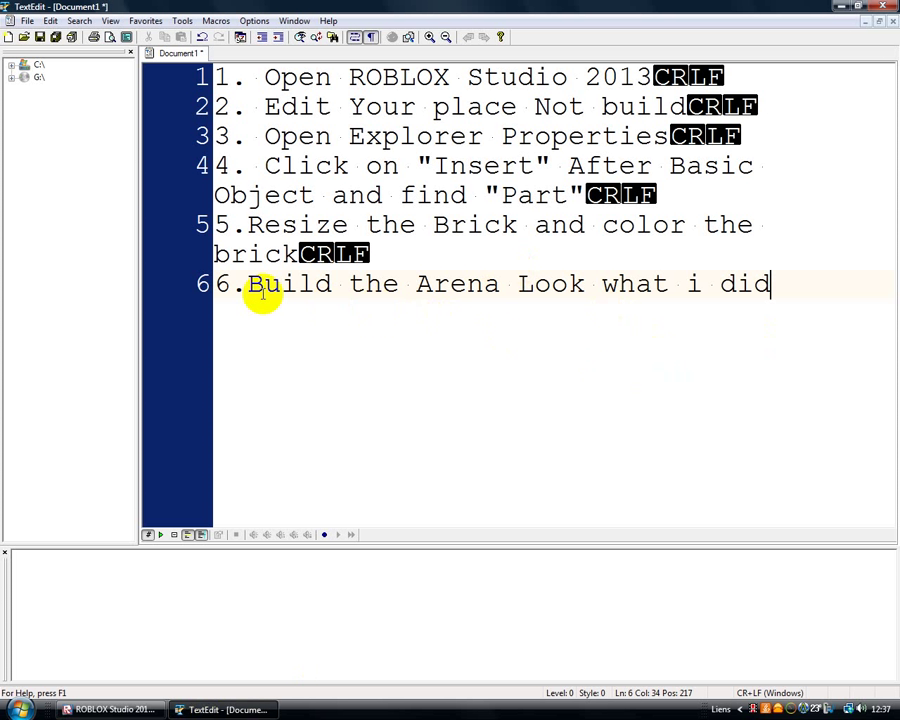
Step: Correct step 6 to end 'Look what do i did' and start line 7
triple_click(242, 270)
click(789, 285)
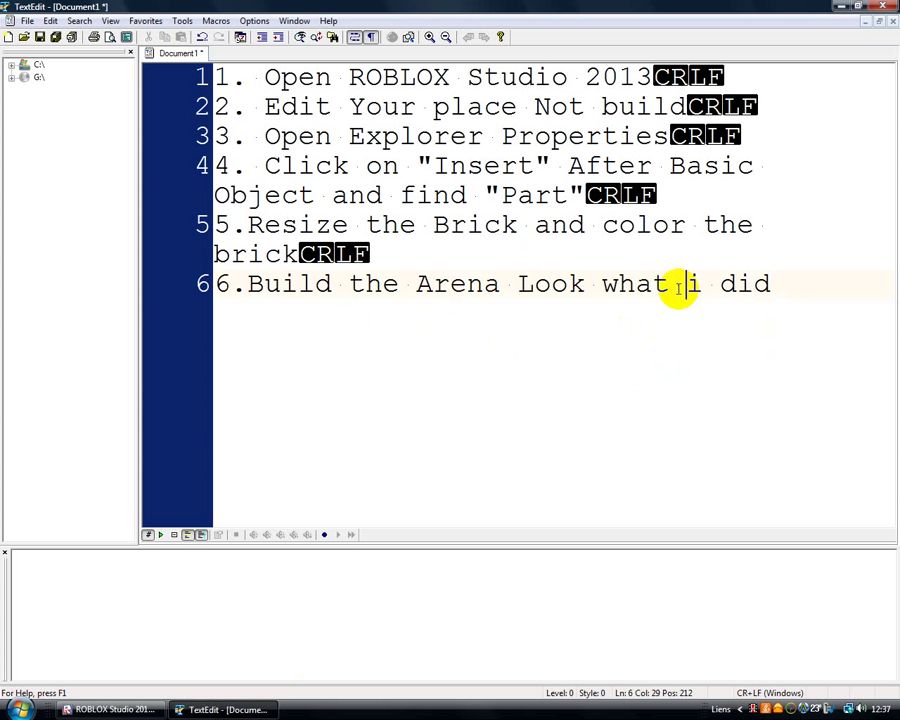
text(di)
key(BackSpace)
key(BackSpace)
key(BackSpace)
text(o i)
click(828, 294)
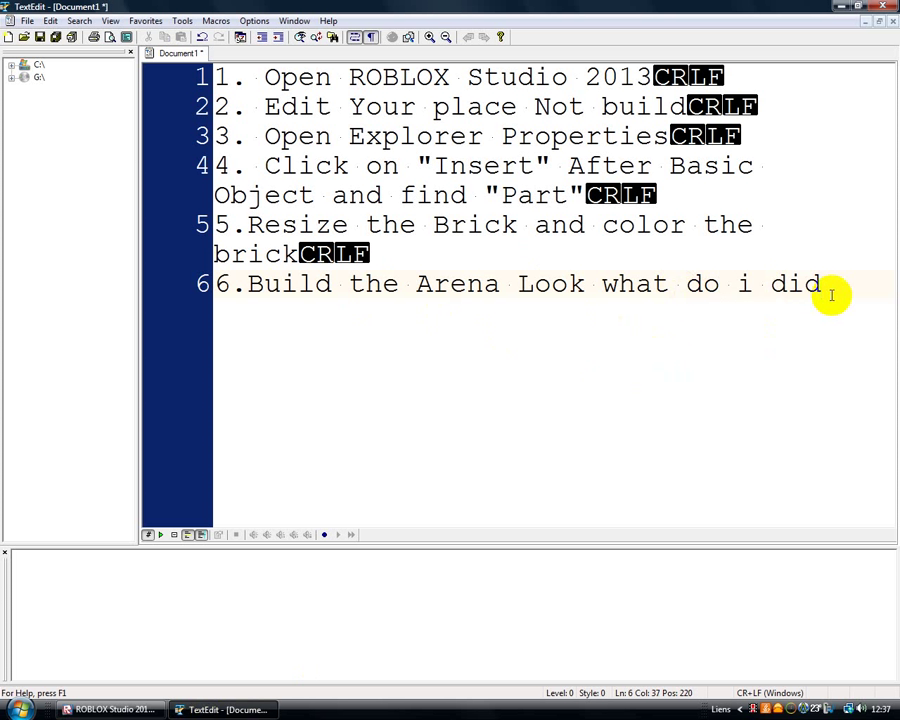
key(Return)
text(7é)
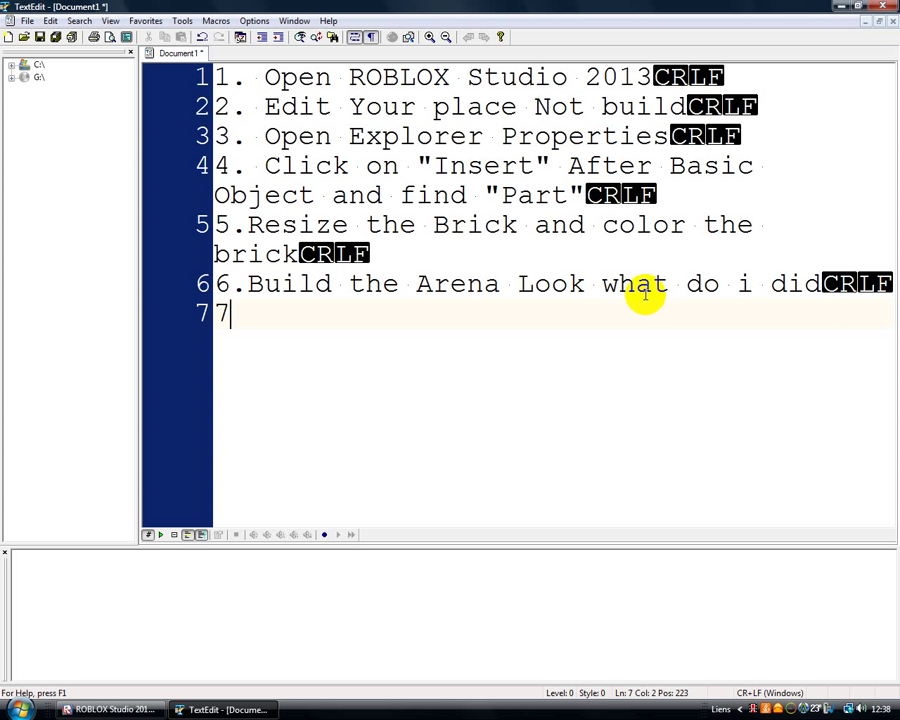
Step: Orbit the Studio view around the shop box, then bring the step list back
click(110, 709)
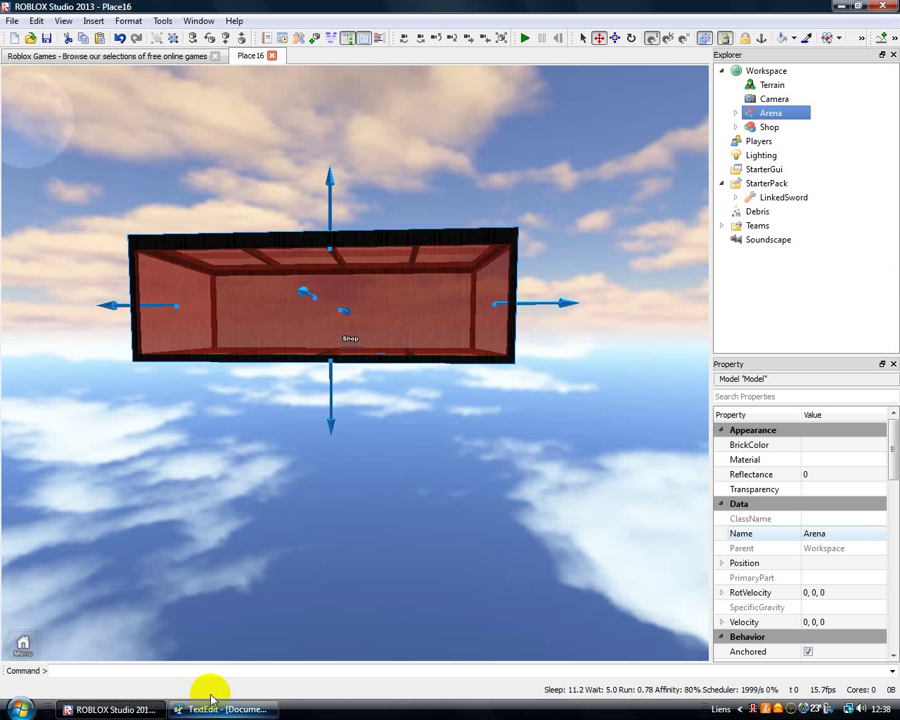
click(16, 450)
mouse_move(16, 450)
right_down()
mouse_move(8, 430)
mouse_move(20, 440)
right_up()
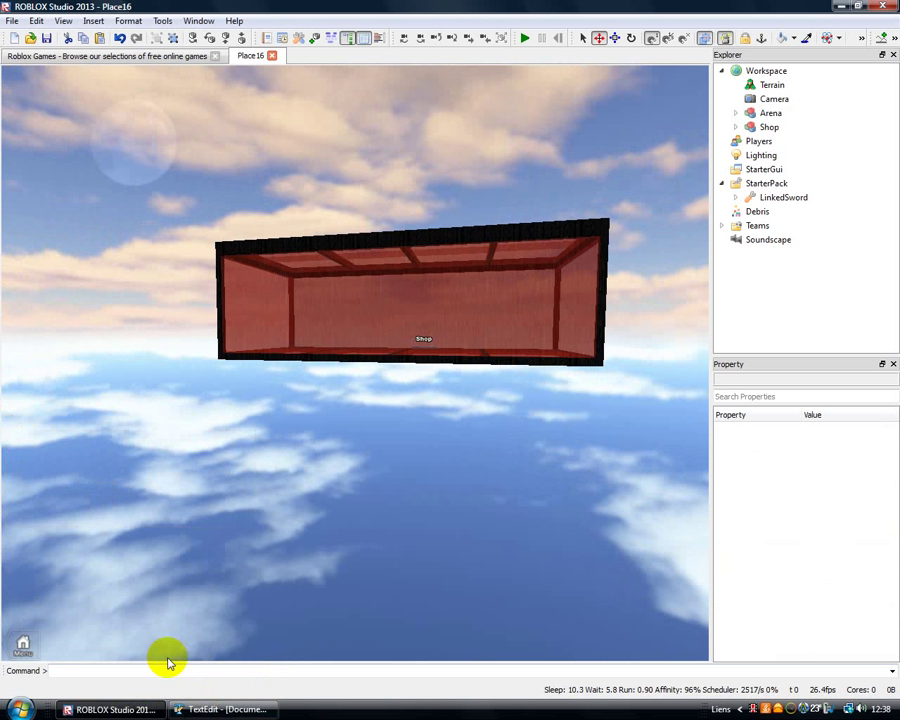
click(220, 709)
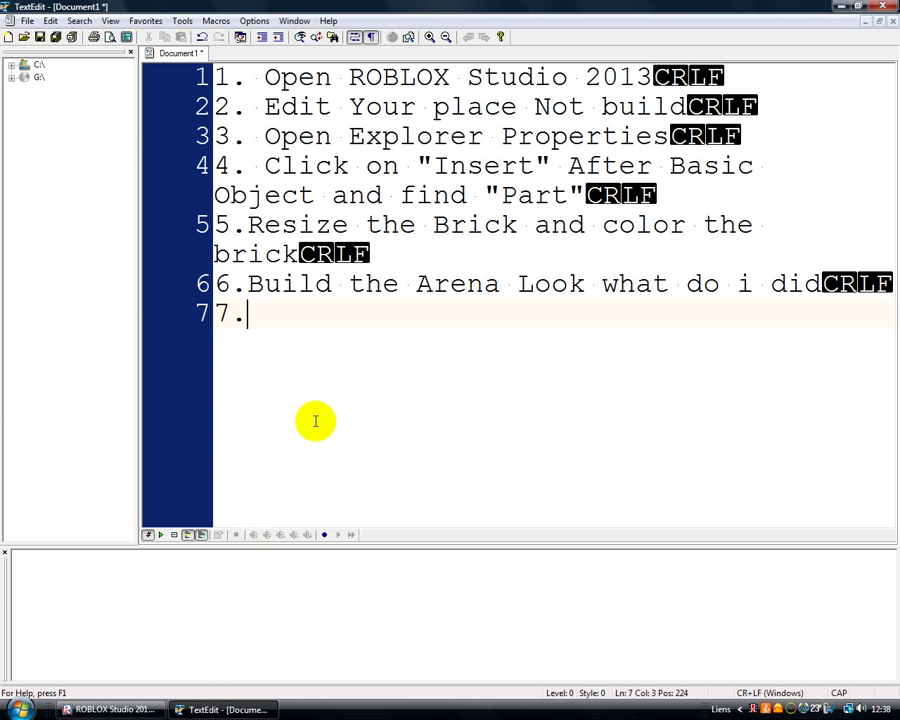
Step: Type step 7 as: Tap "Teleport" In toolbox
text(Tap)
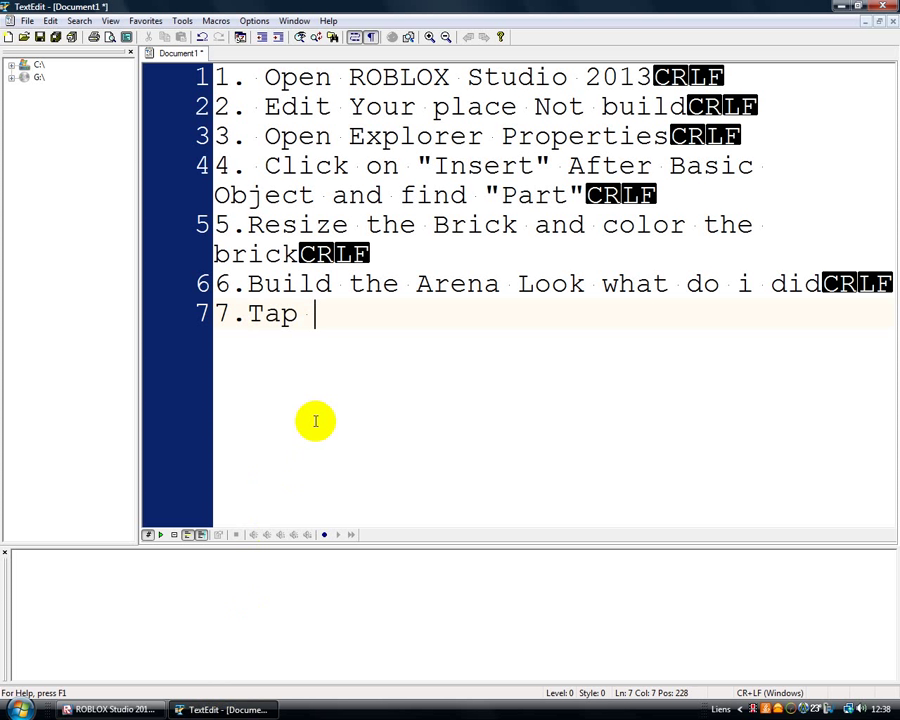
text("Teleport)
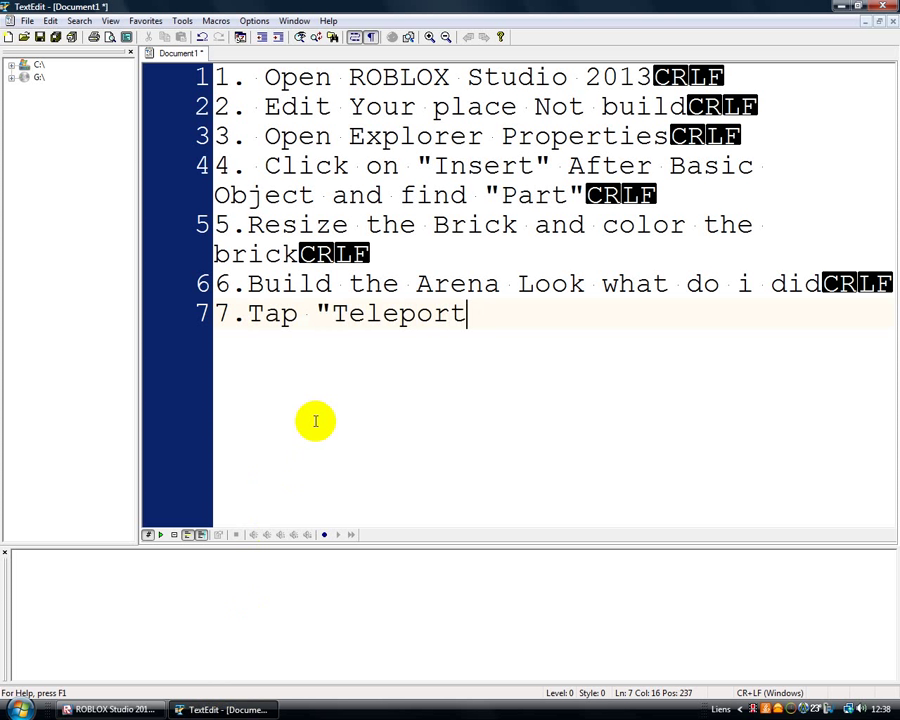
text(" In t)
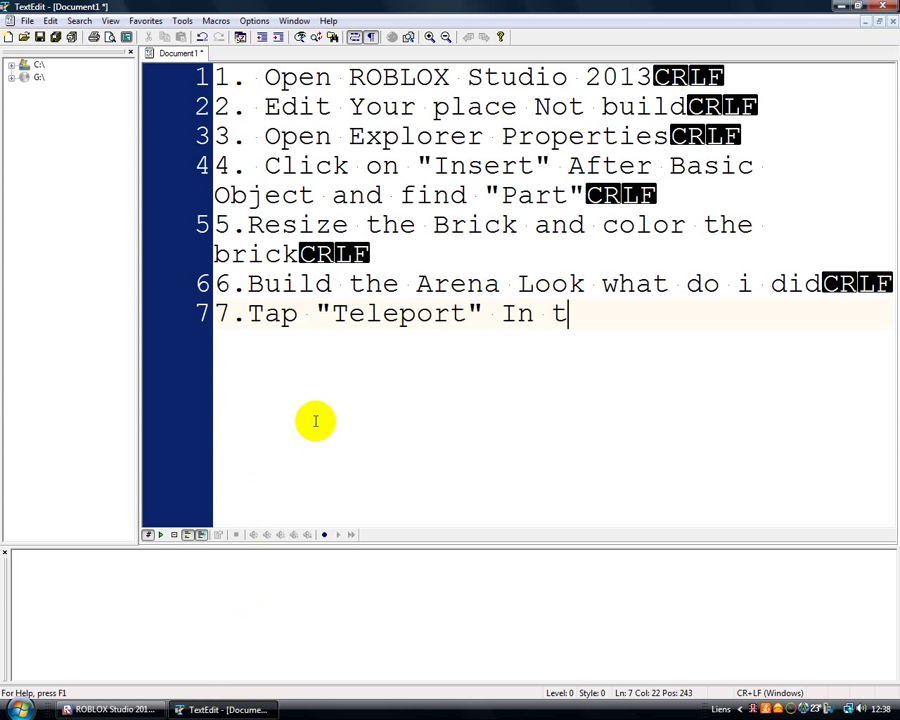
text(oolbox)
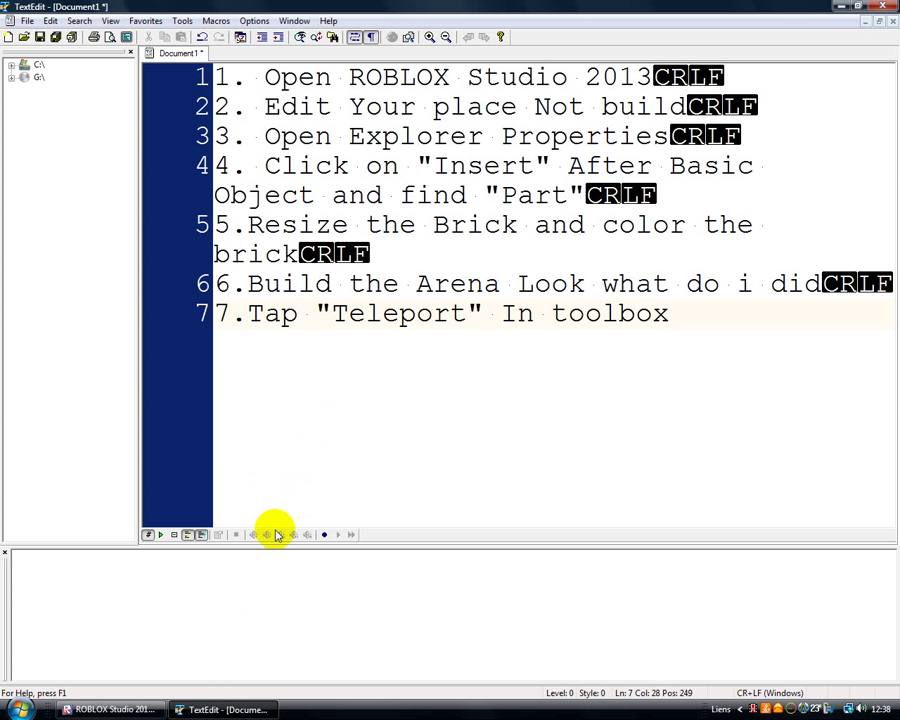
Step: Search the web Toolbox for 'Teleport' models, replacing the old 'Shop button' query
click(110, 705)
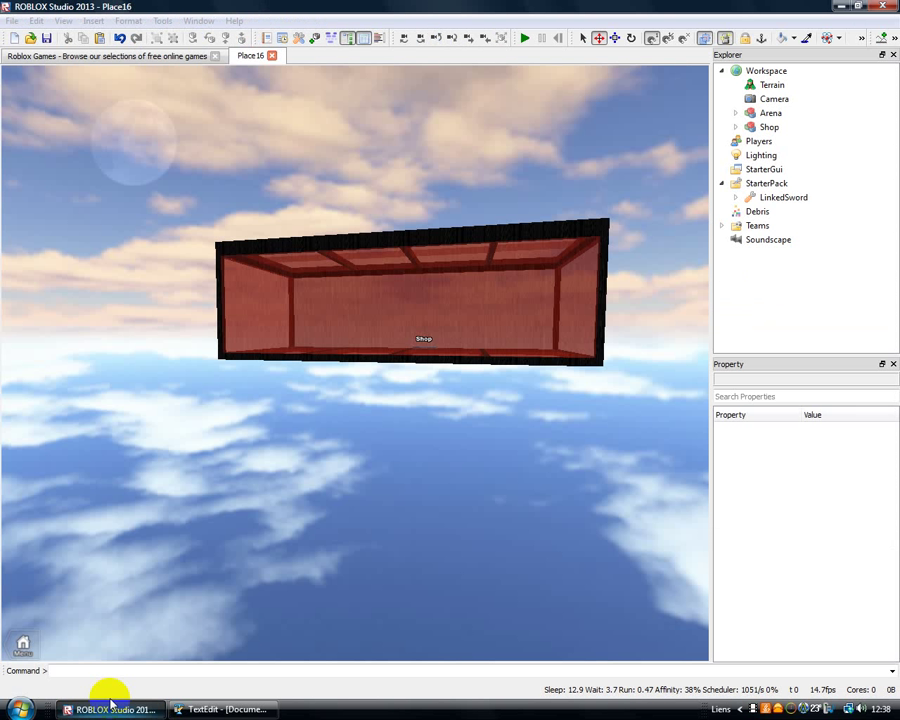
click(298, 38)
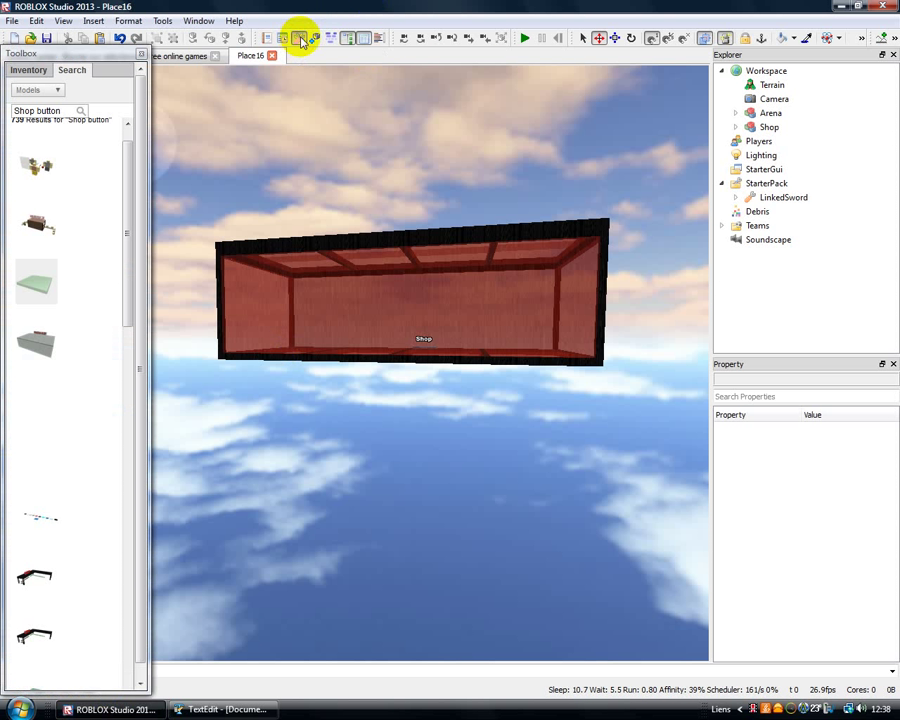
click(40, 112)
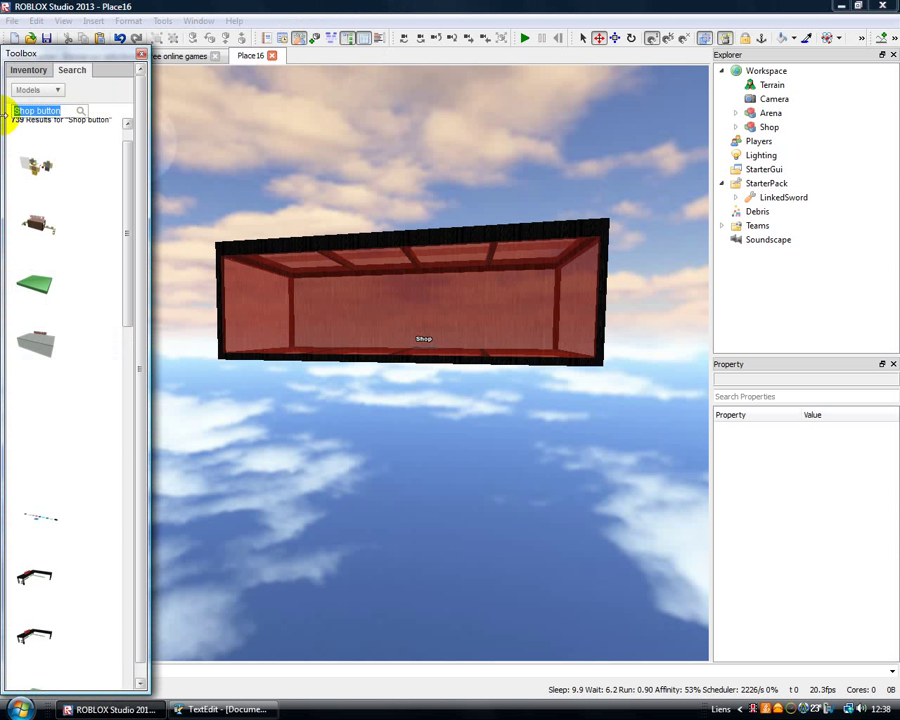
text(Teleport)
key(Return)
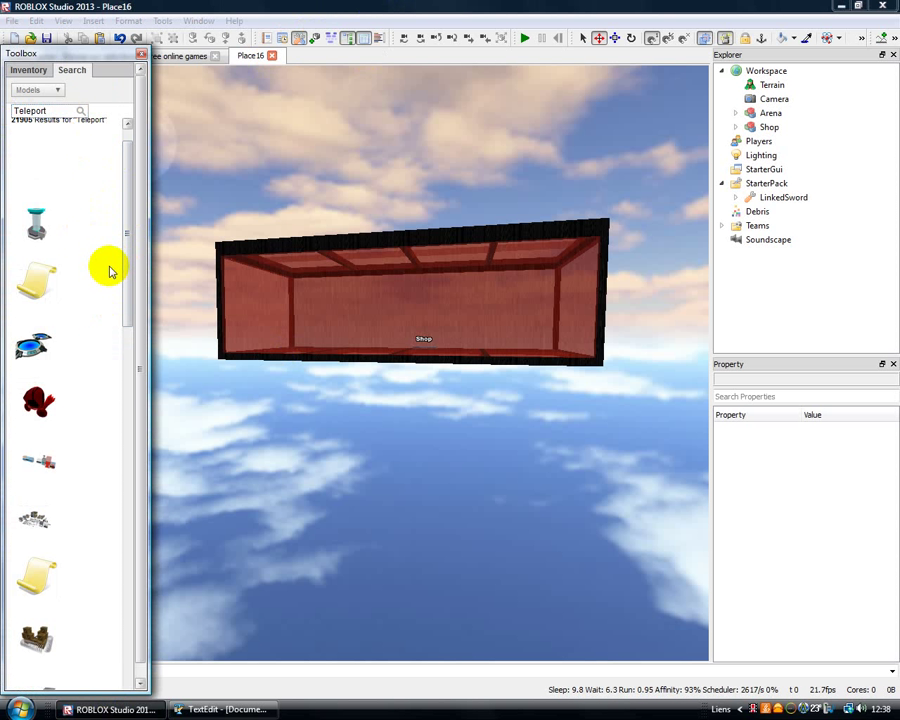
scroll(106, 353, down, 5)
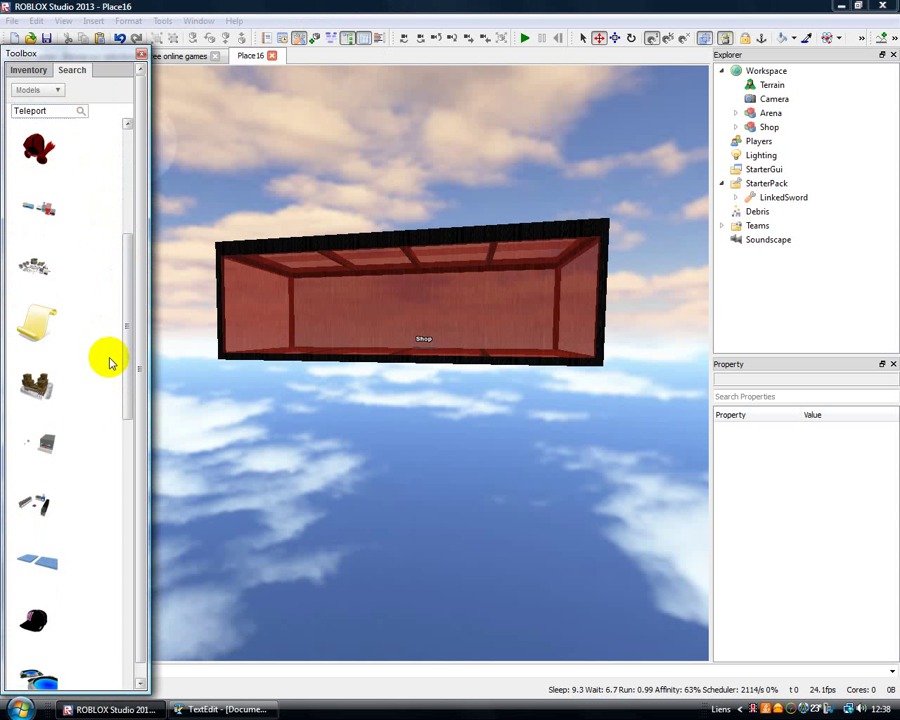
Step: Add step 8 'Find the 2 blue brick', begin line 9, and return to Studio
scroll(112, 385, down, 3)
click(224, 708)
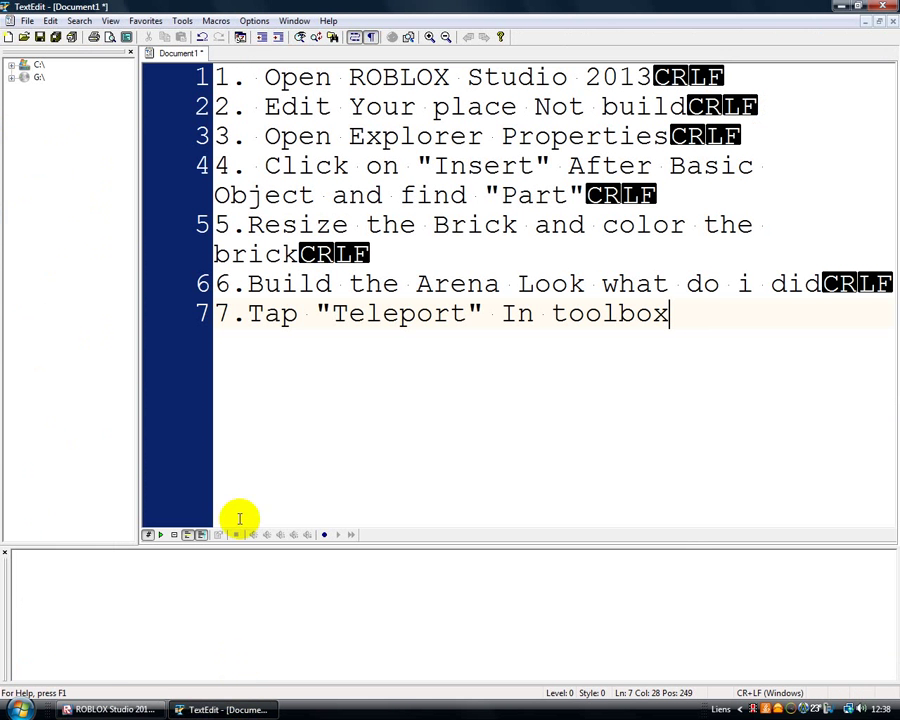
key(Return)
text(8. Fi)
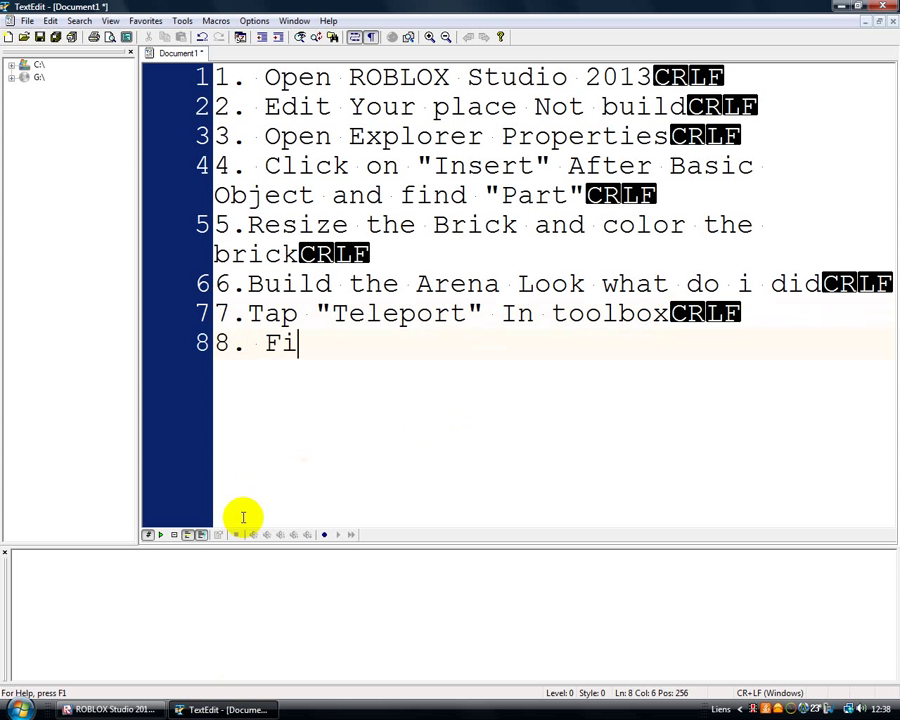
text(nd the )
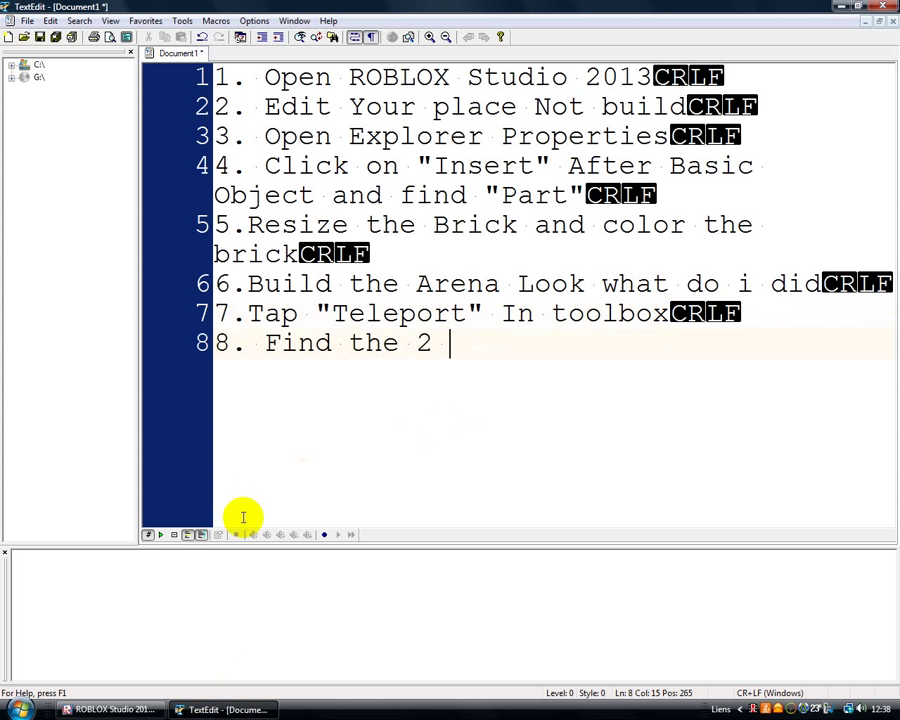
text(2 blues)
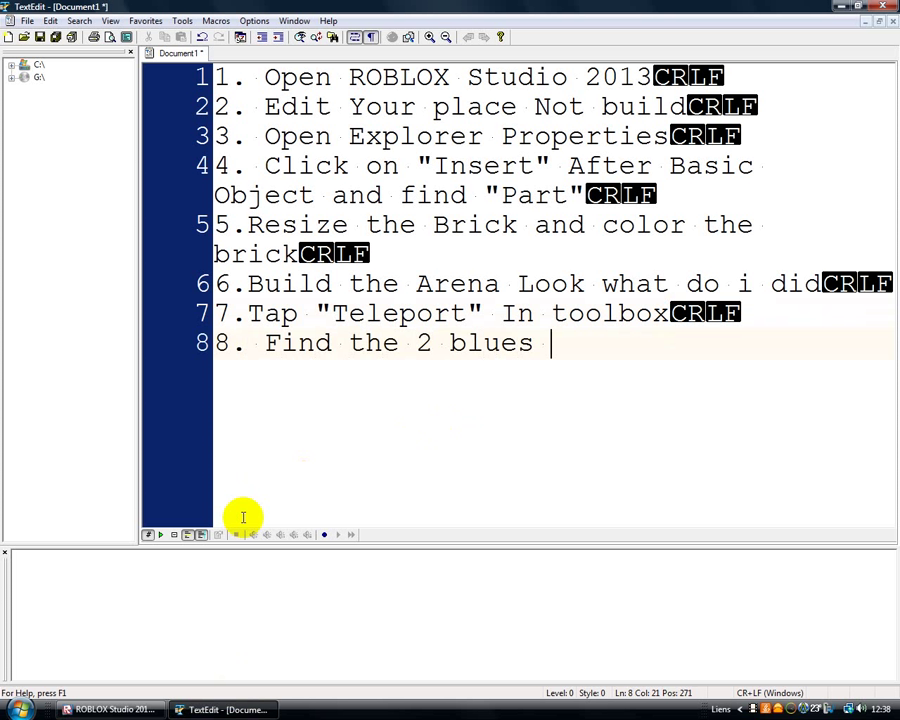
key(BackSpace)
key(BackSpace)
text(brixk)
key(BackSpace)
key(BackSpace)
text(ck)
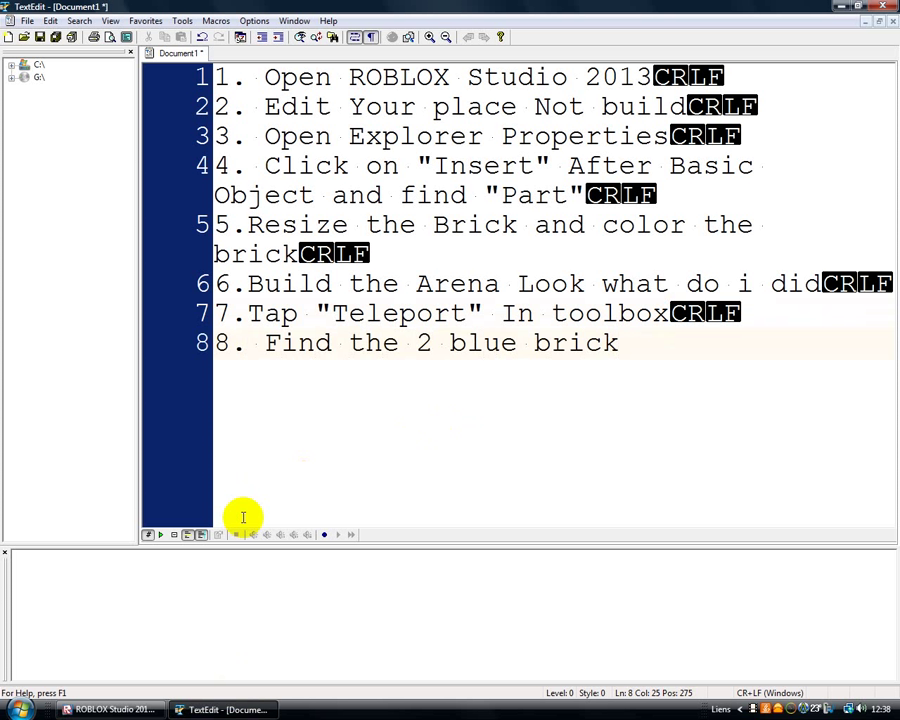
key(Return)
text(9)
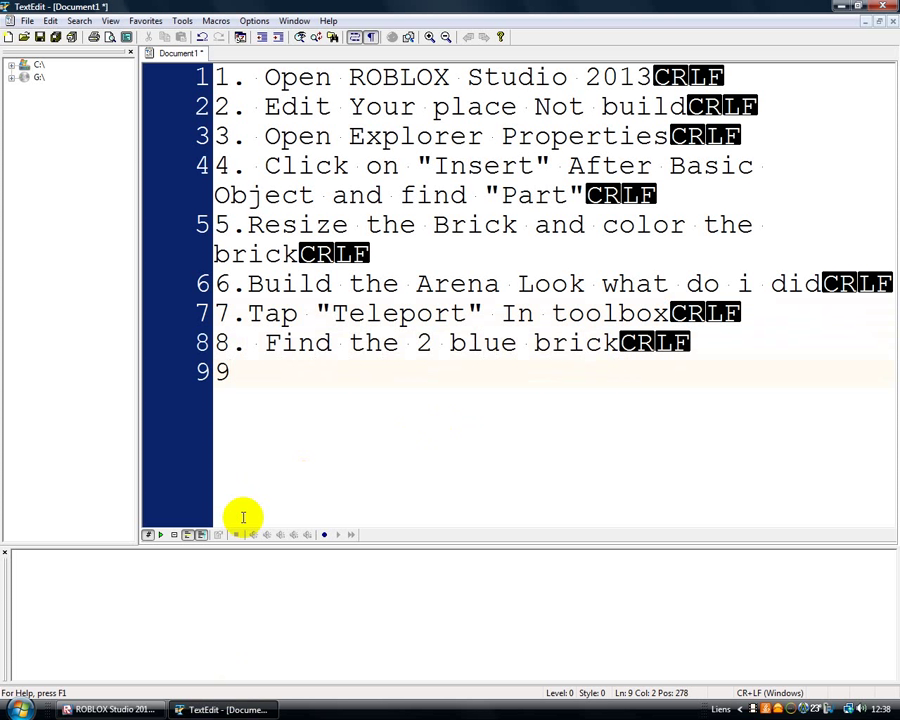
text(.)
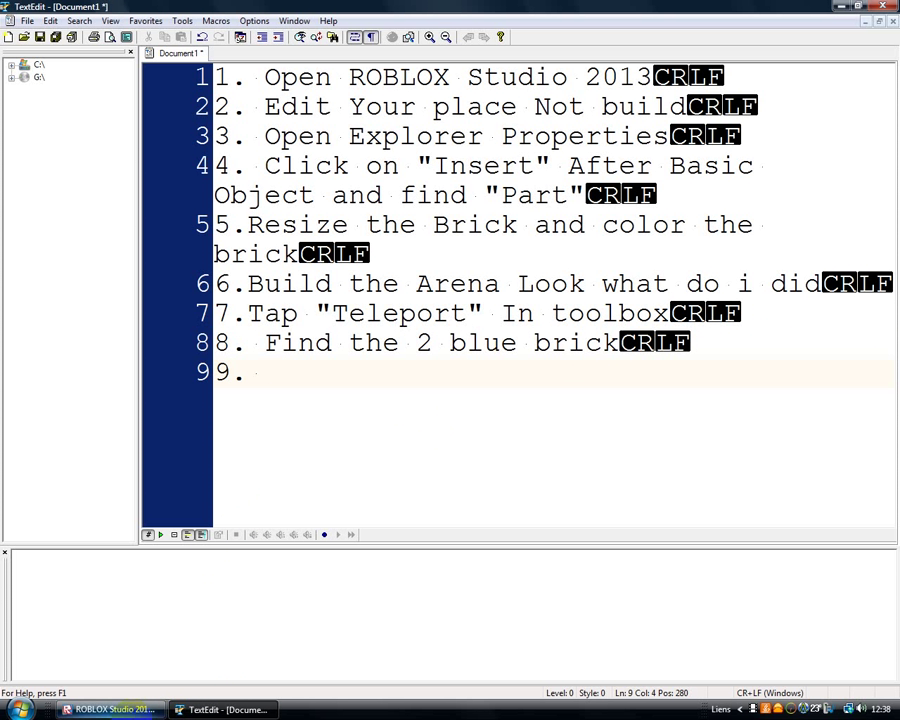
click(110, 709)
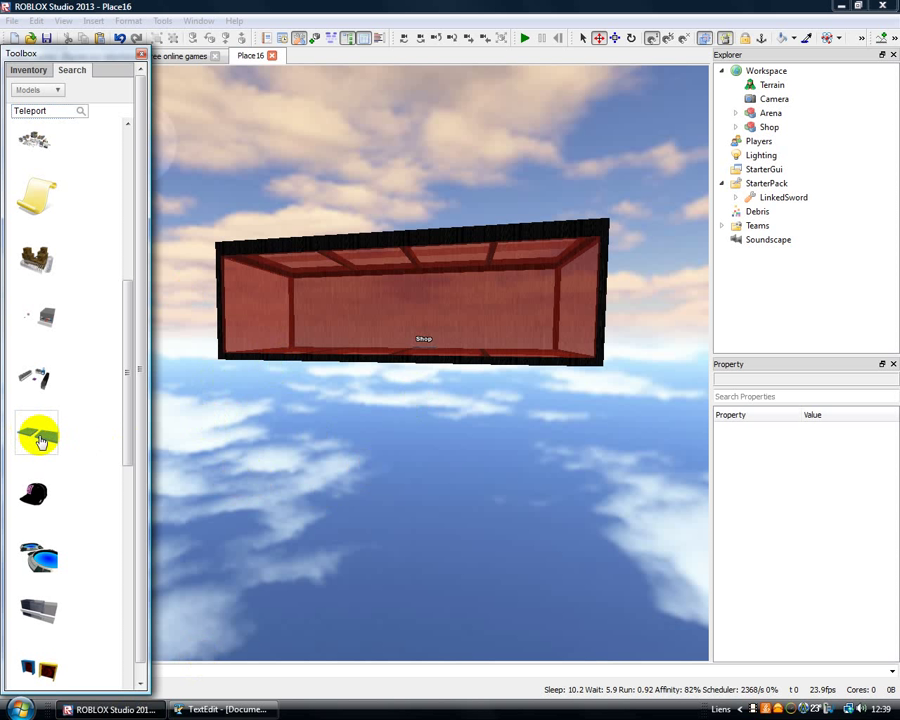
Step: Write step 9 'UnGroup the Teleport', start line 10, and go back to Studio
click(44, 111)
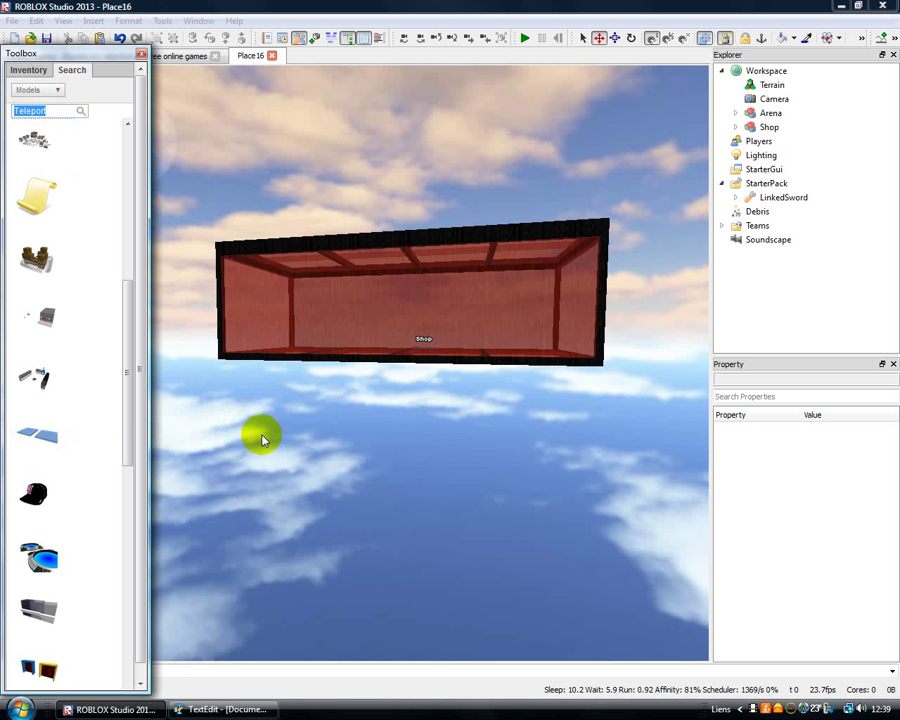
click(210, 708)
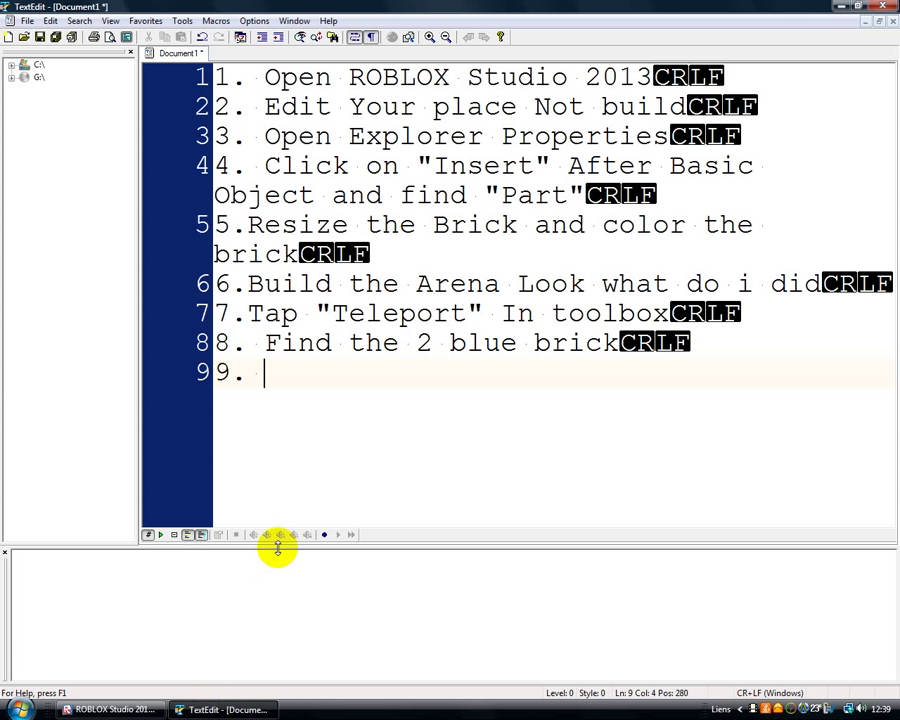
text(Ingroup)
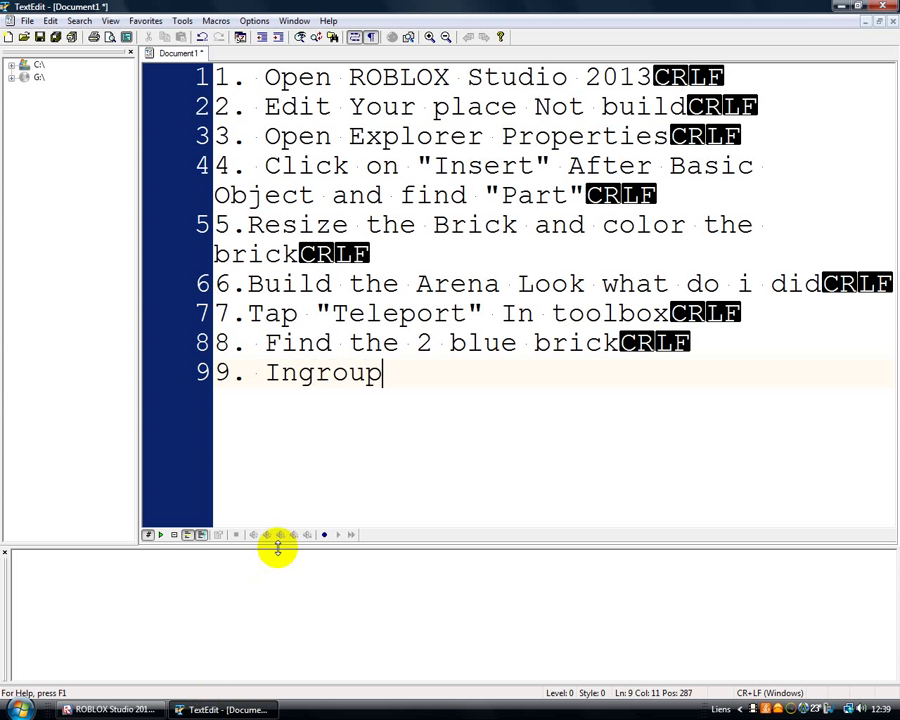
key(BackSpace)
key(BackSpace)
key(BackSpace)
key(BackSpace)
key(BackSpace)
key(BackSpace)
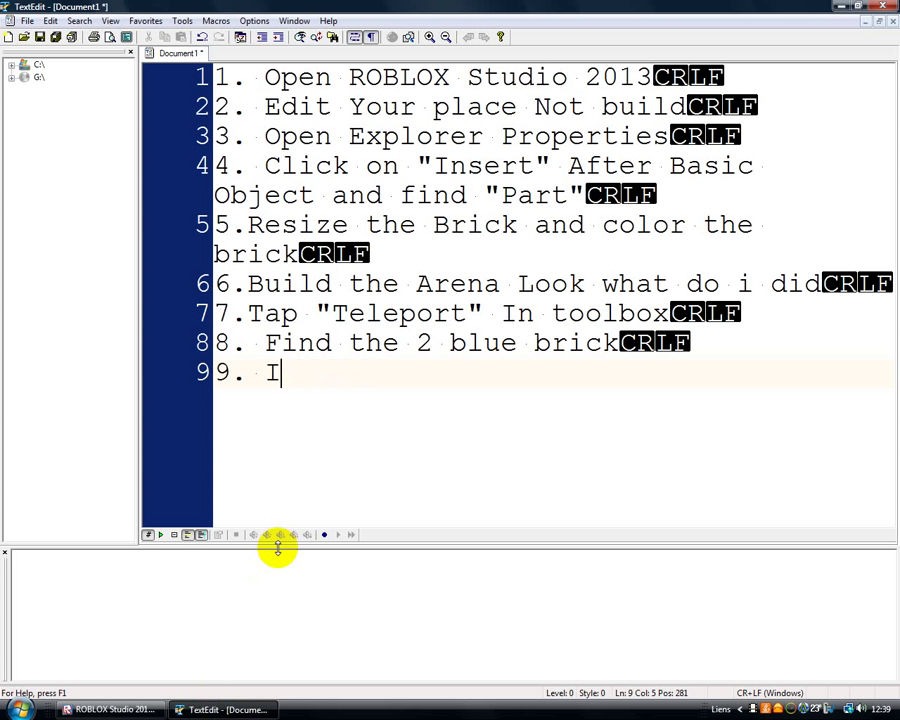
text(nGroup the )
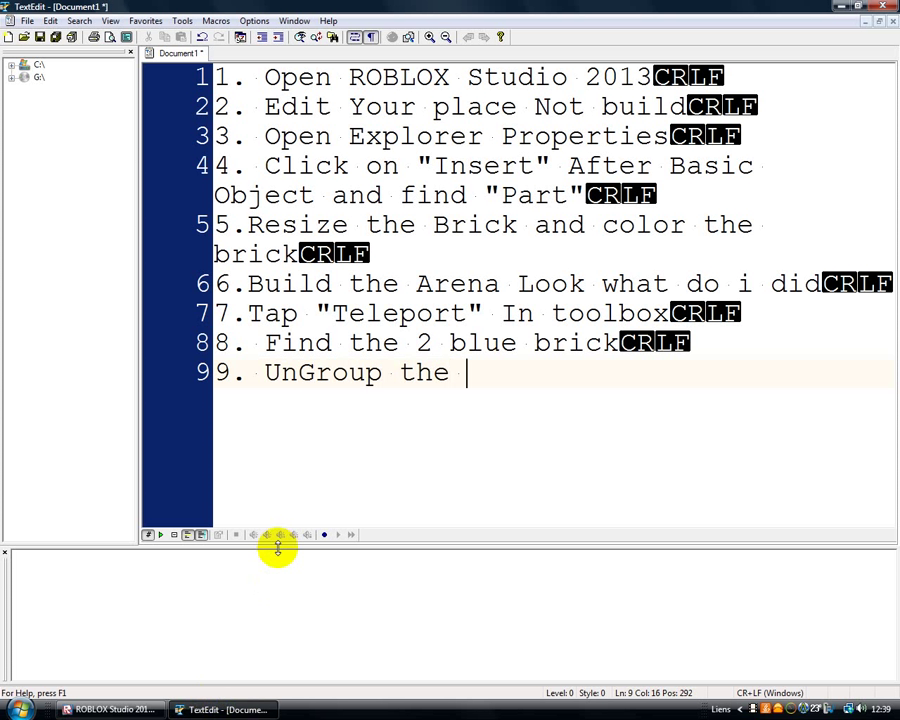
text(Teleport)
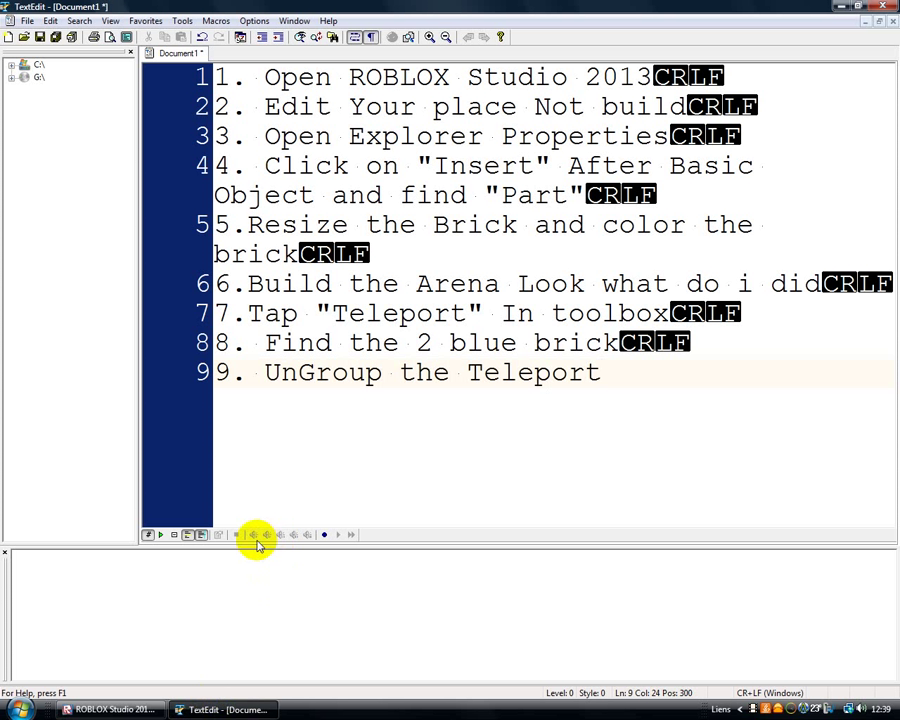
key(Return)
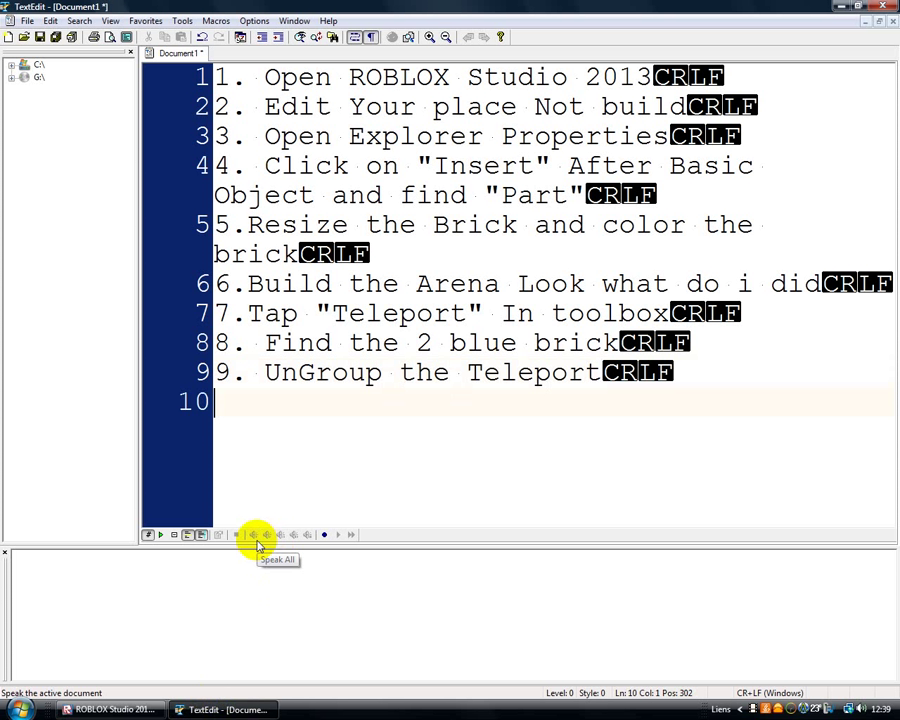
text(10.)
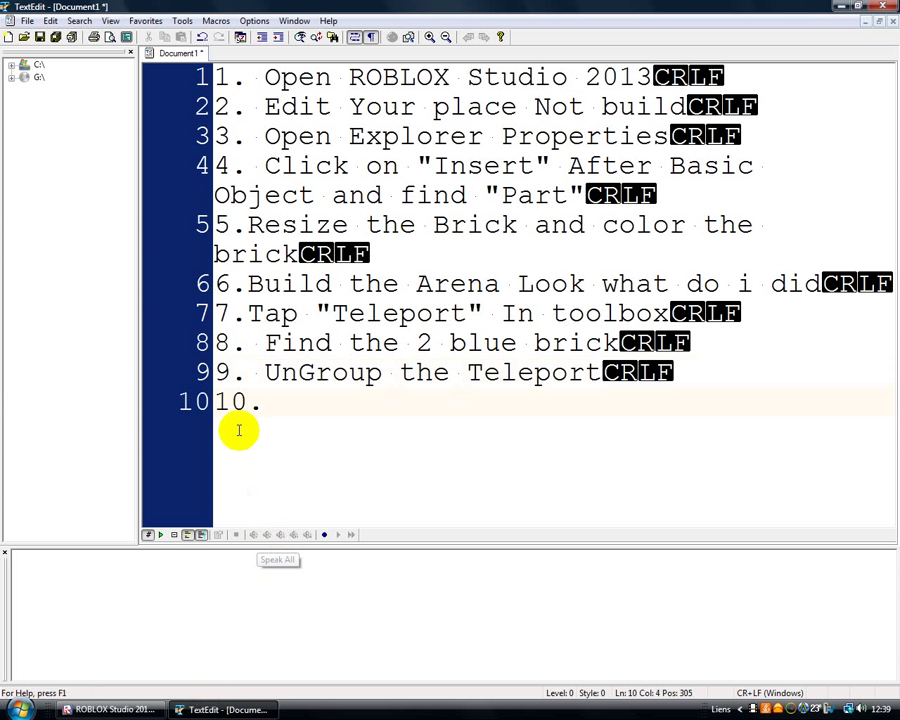
click(110, 709)
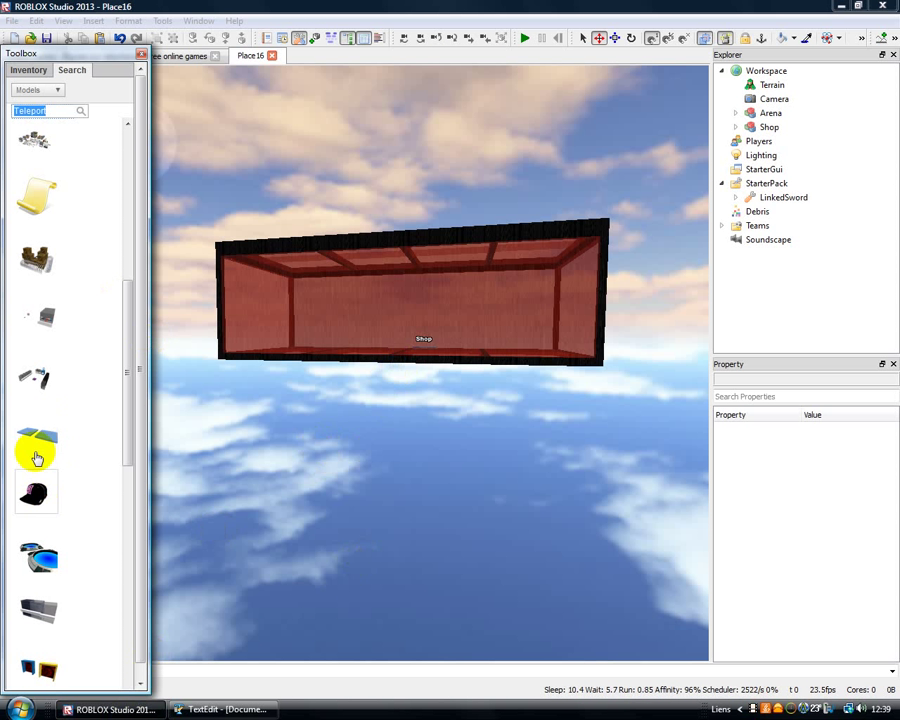
click(236, 709)
click(236, 709)
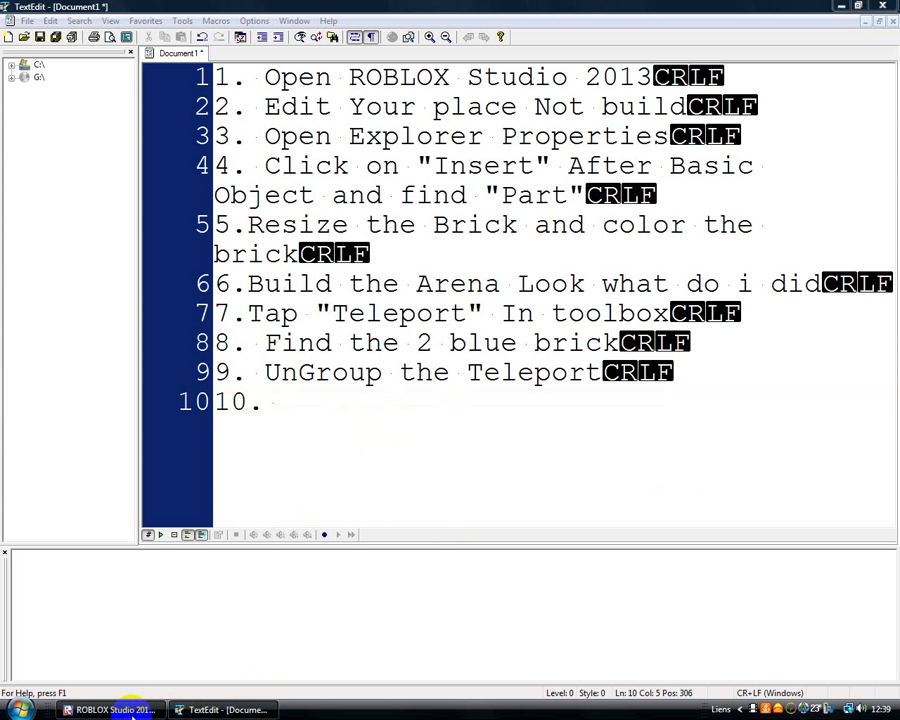
key(alt+Tab)
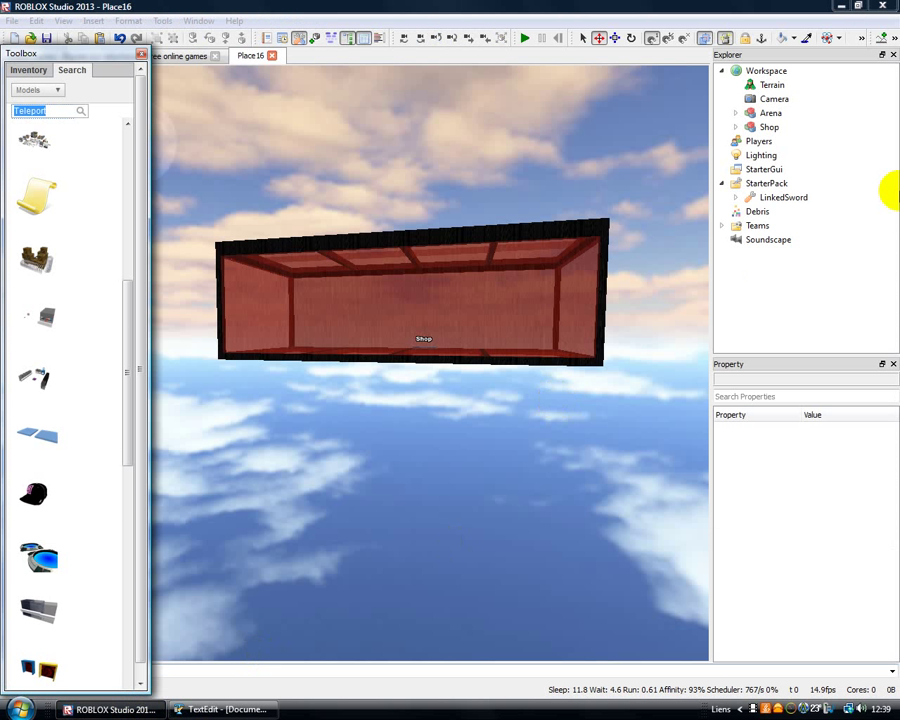
Step: Expand Arena and Shop in the Explorer to browse their parts and tool items
click(737, 116)
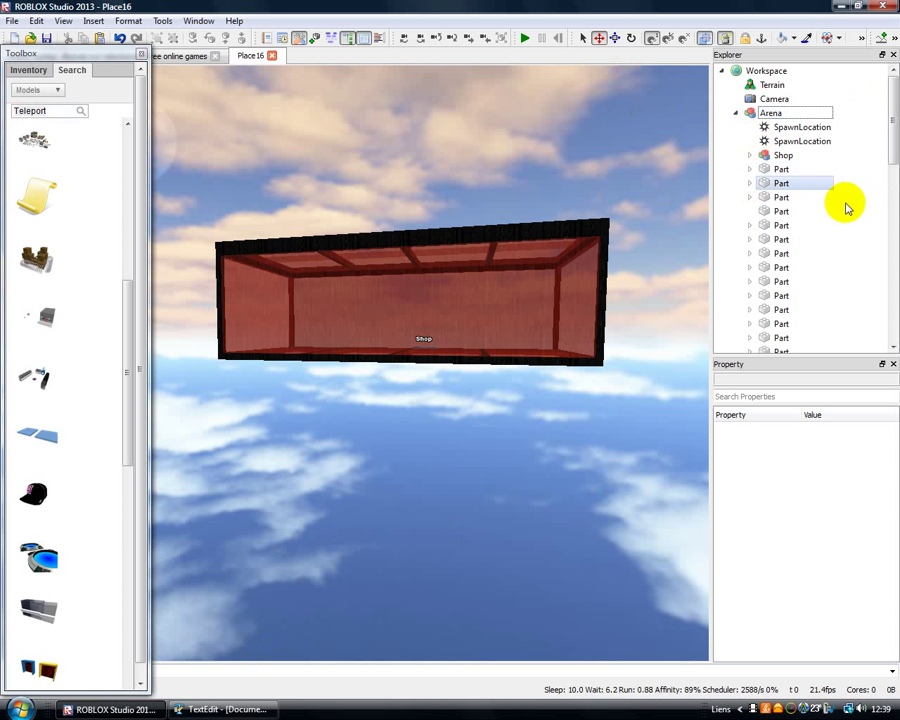
scroll(810, 229, down, 2)
scroll(810, 229, down, 5)
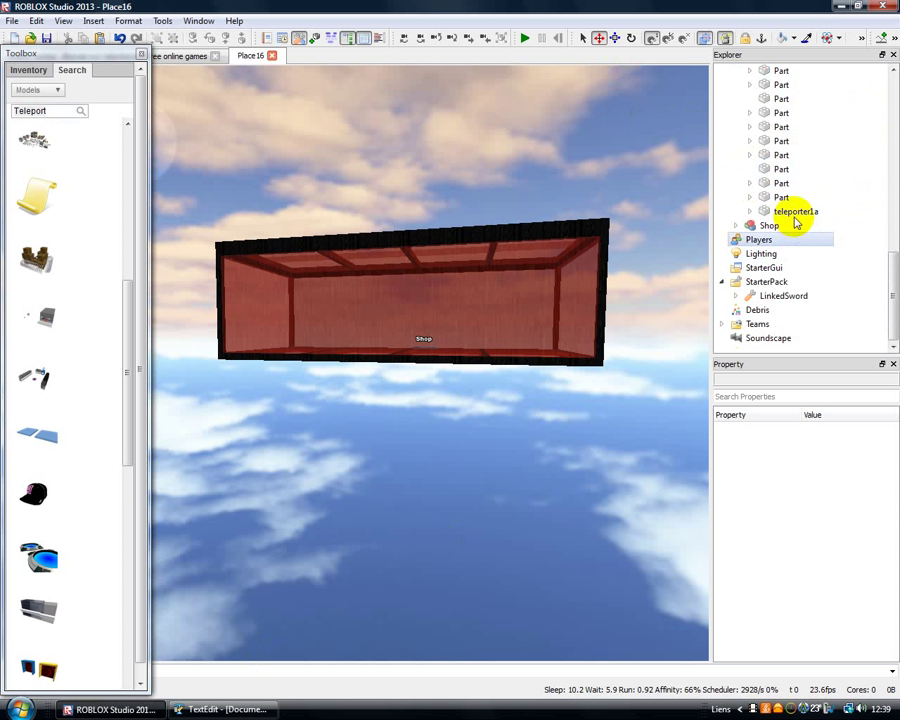
scroll(730, 215, up, 2)
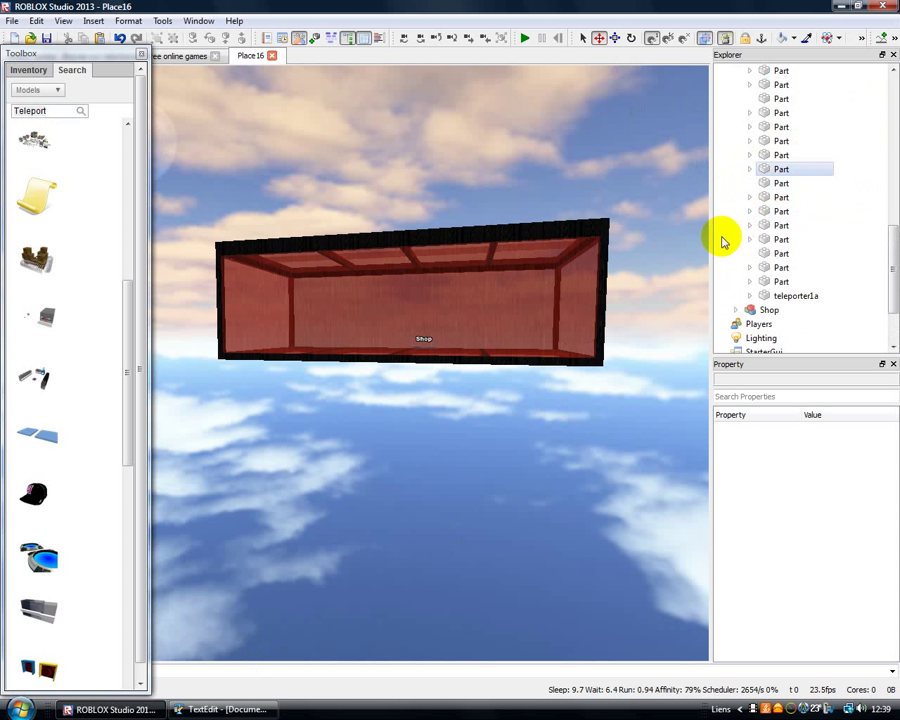
click(736, 309)
scroll(783, 318, down, 5)
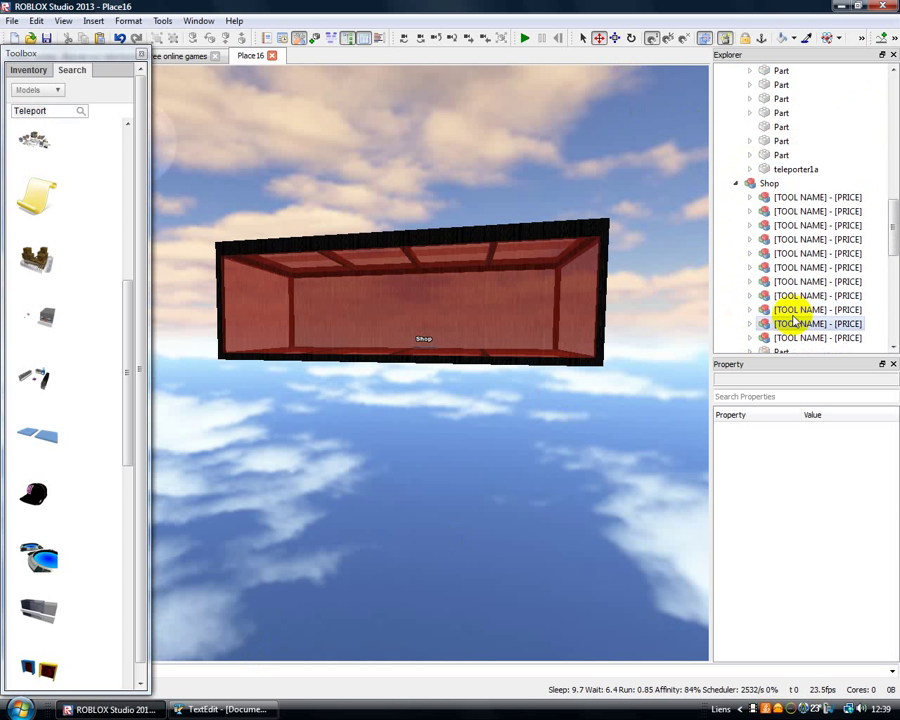
scroll(788, 300, down, 6)
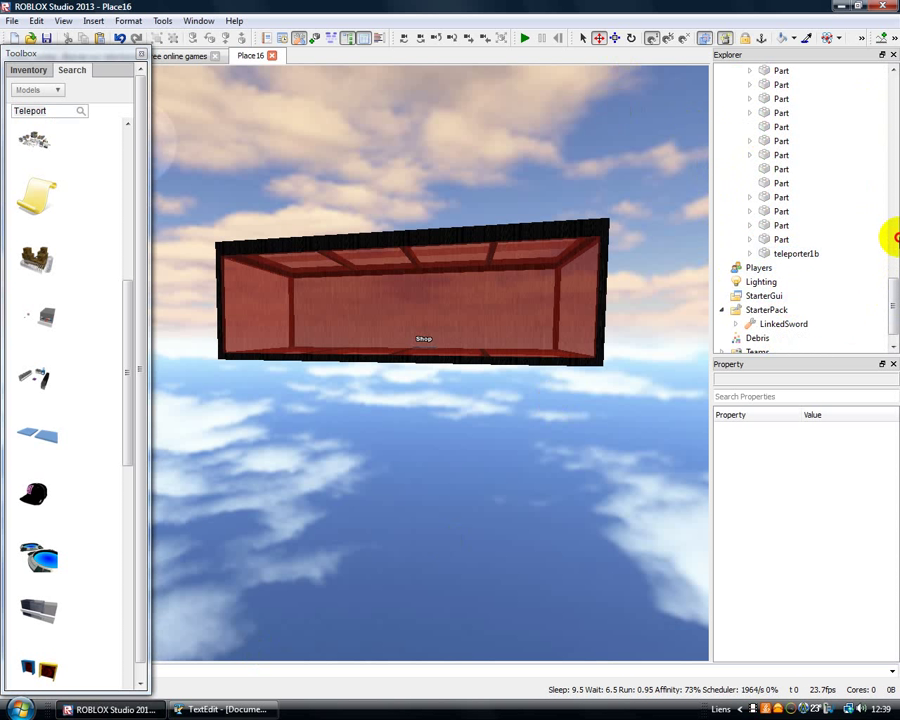
drag(886, 293, 814, 211)
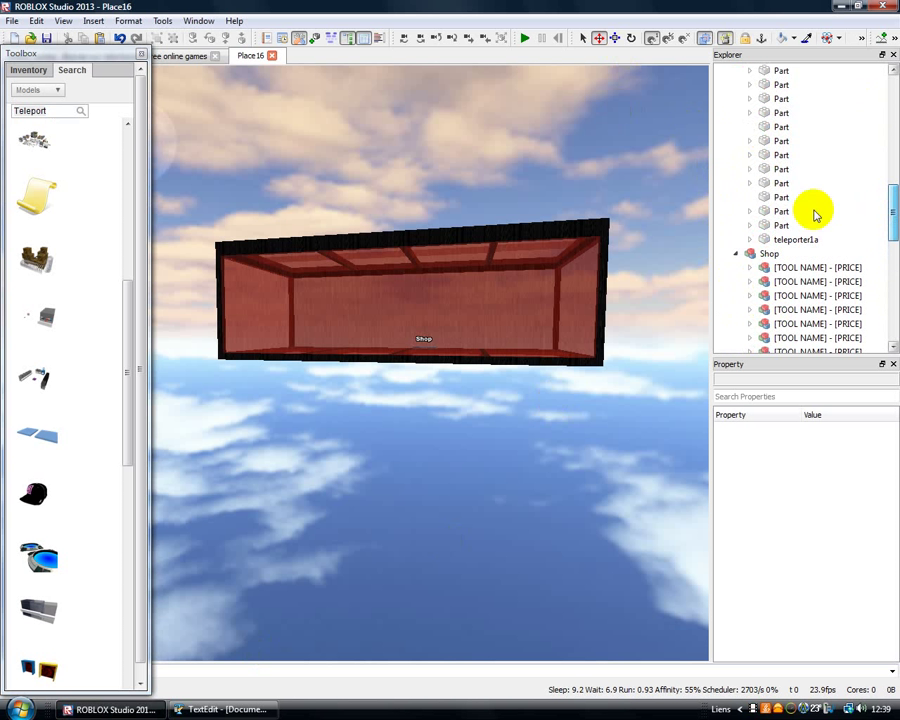
Step: Collapse Shop and Arena back to single entries, then switch to the tutorial notes
click(749, 254)
drag(886, 257, 892, 70)
click(743, 114)
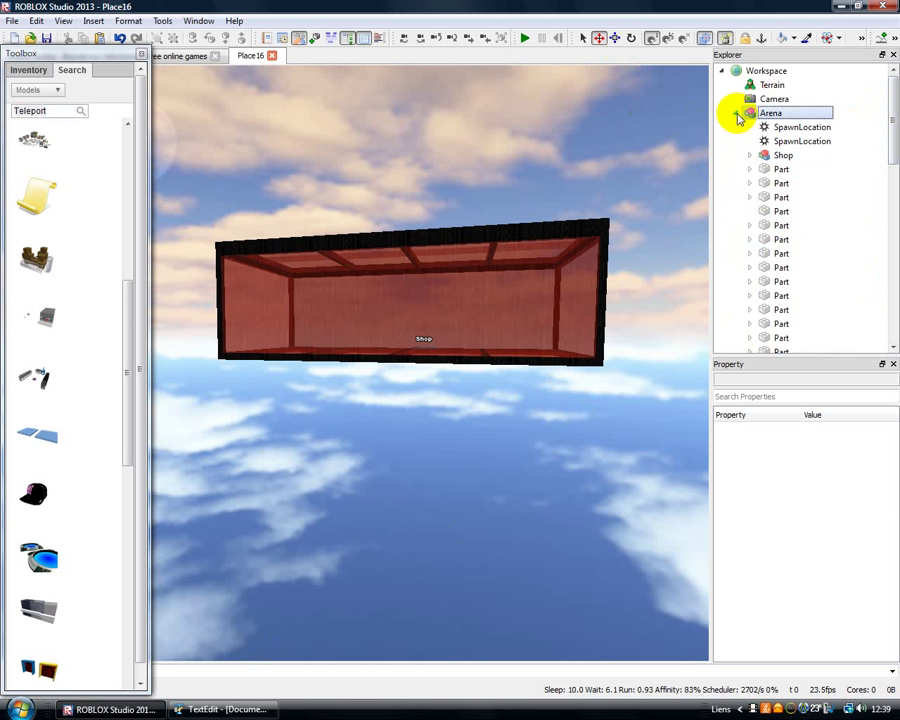
click(737, 115)
click(215, 708)
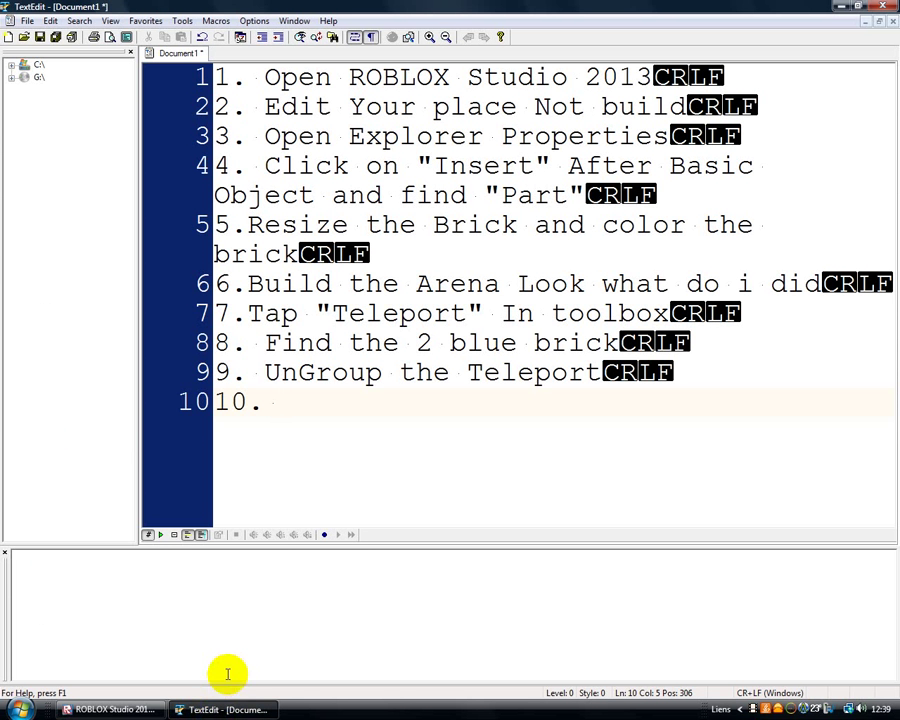
click(110, 709)
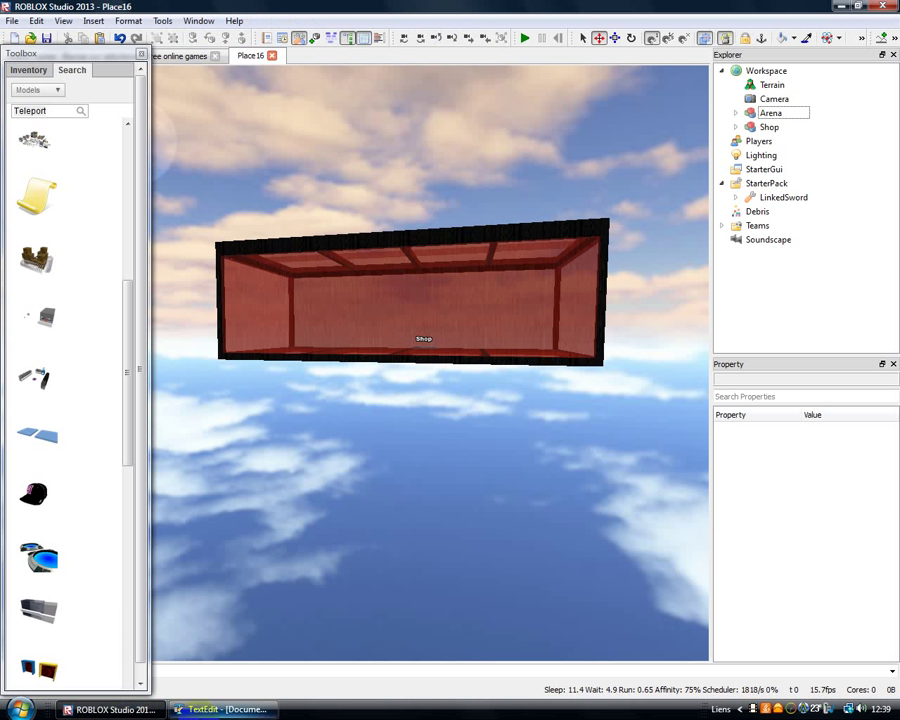
click(200, 708)
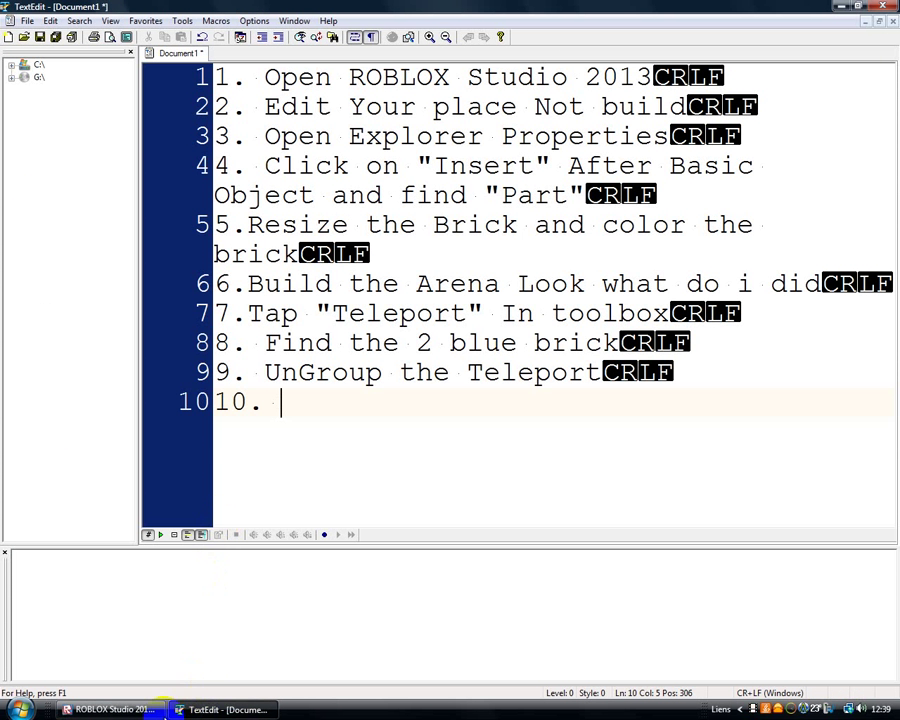
click(125, 709)
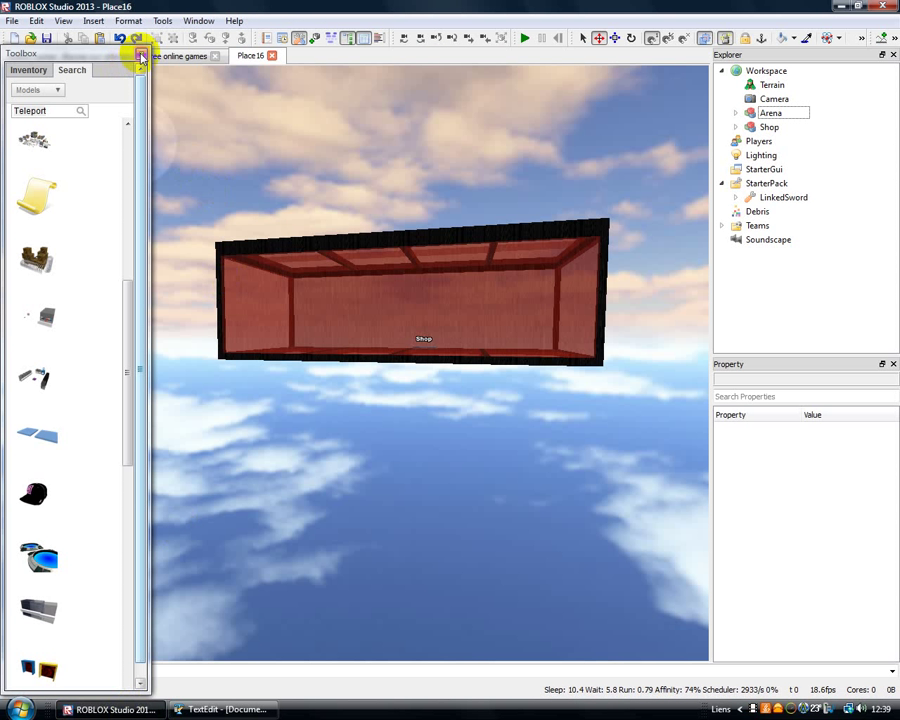
click(195, 707)
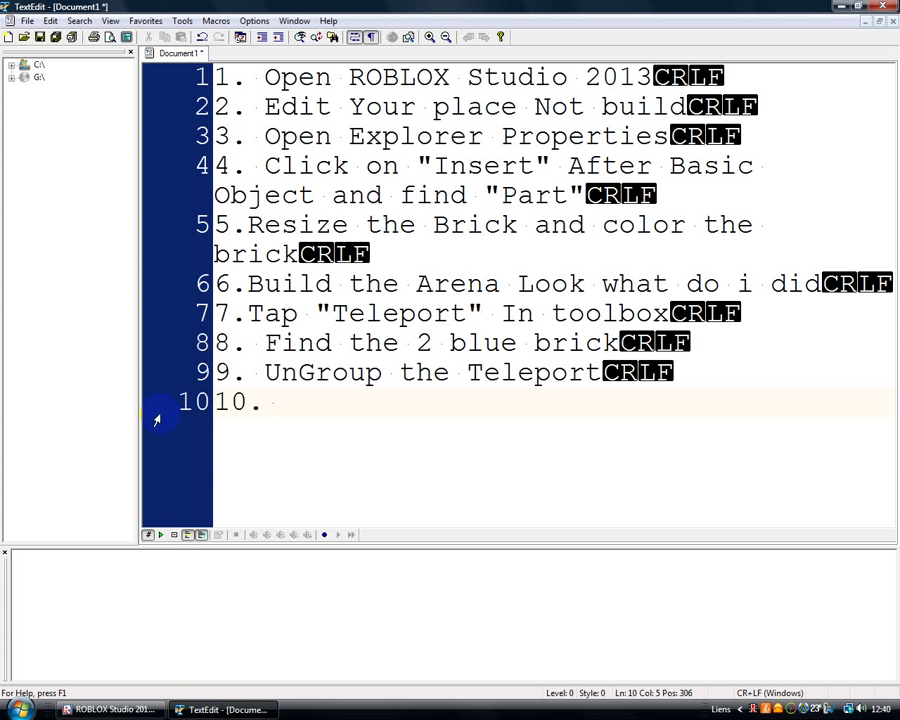
Step: Finish step 10 'After Make the shop' and add step 11 'Add The Shop button'
text(ter Make the shop)
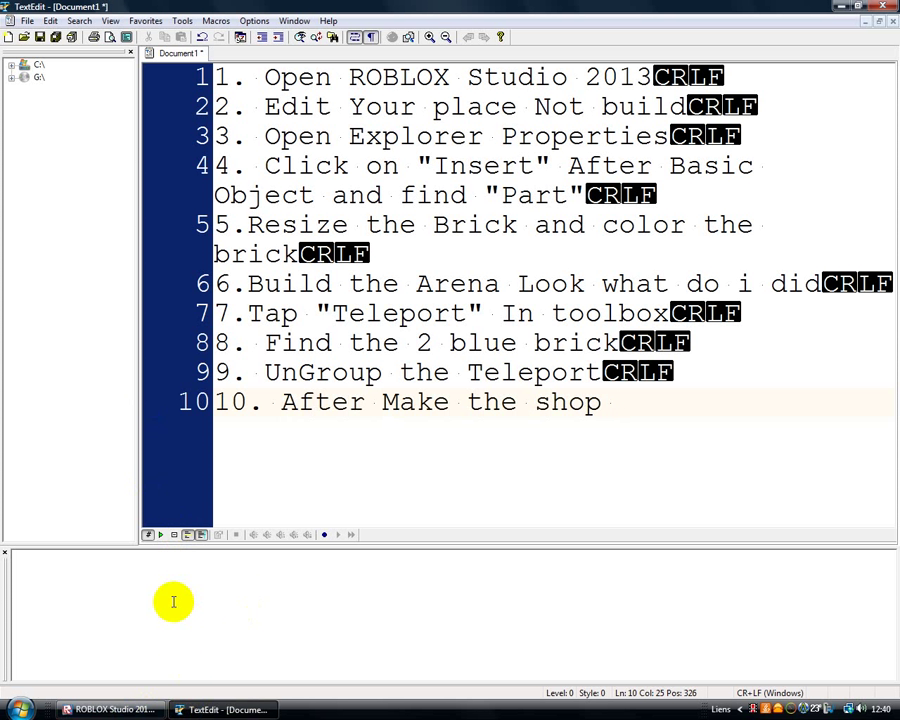
key(Return)
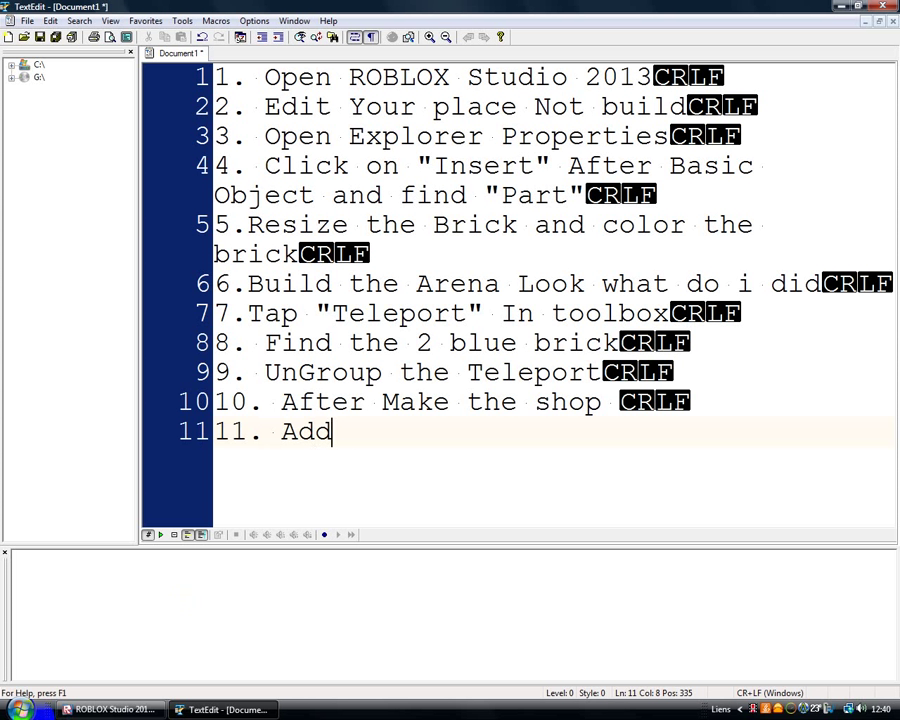
text(The Shop button)
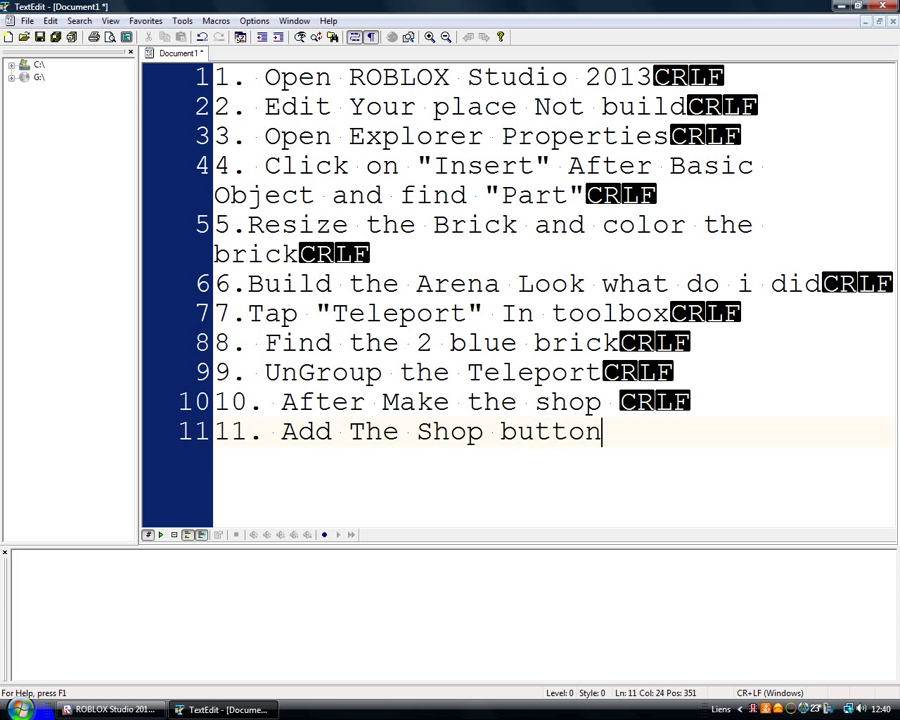
click(110, 709)
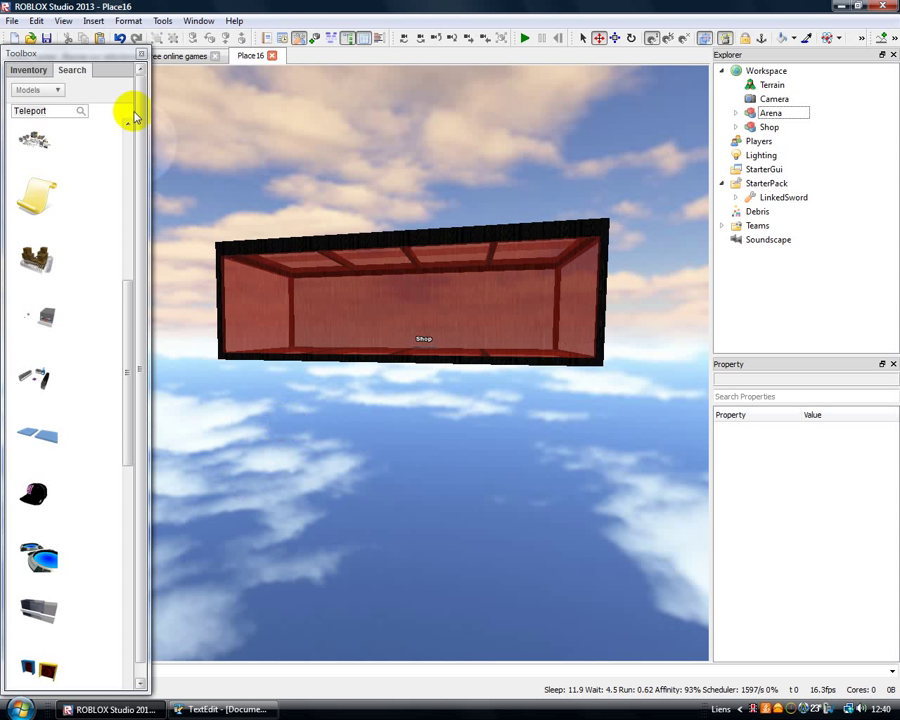
Step: Close the model search panel and turn the camera to bring the red Arena into view
click(141, 53)
right_drag(7, 165, 6, 242)
key(alt+Tab)
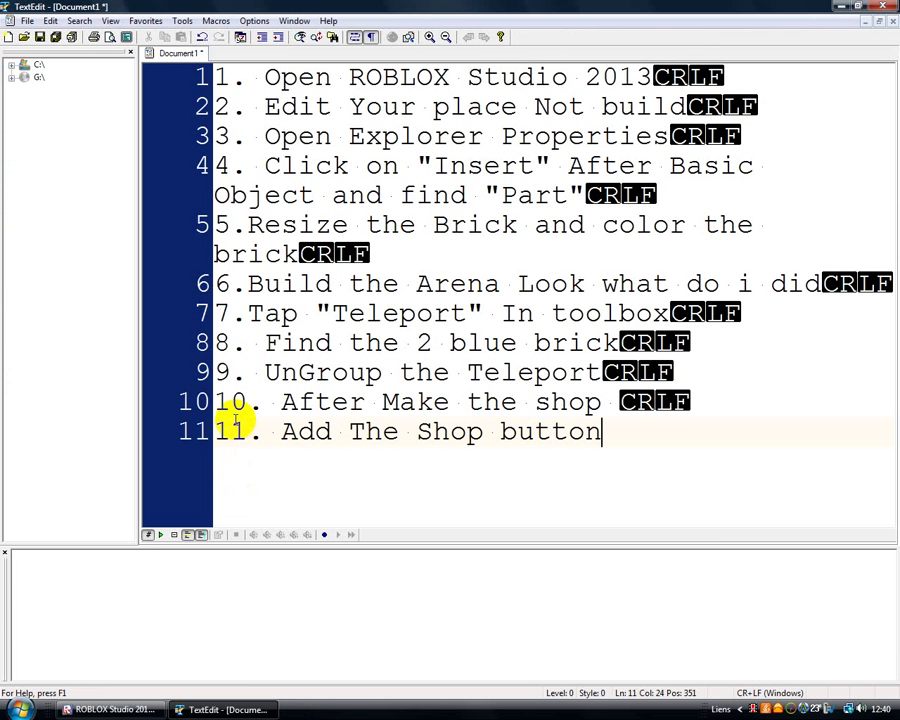
Step: Add steps '12. Add The linked sword' and '13.Now ill make the shop', and start line 14
key(Return)
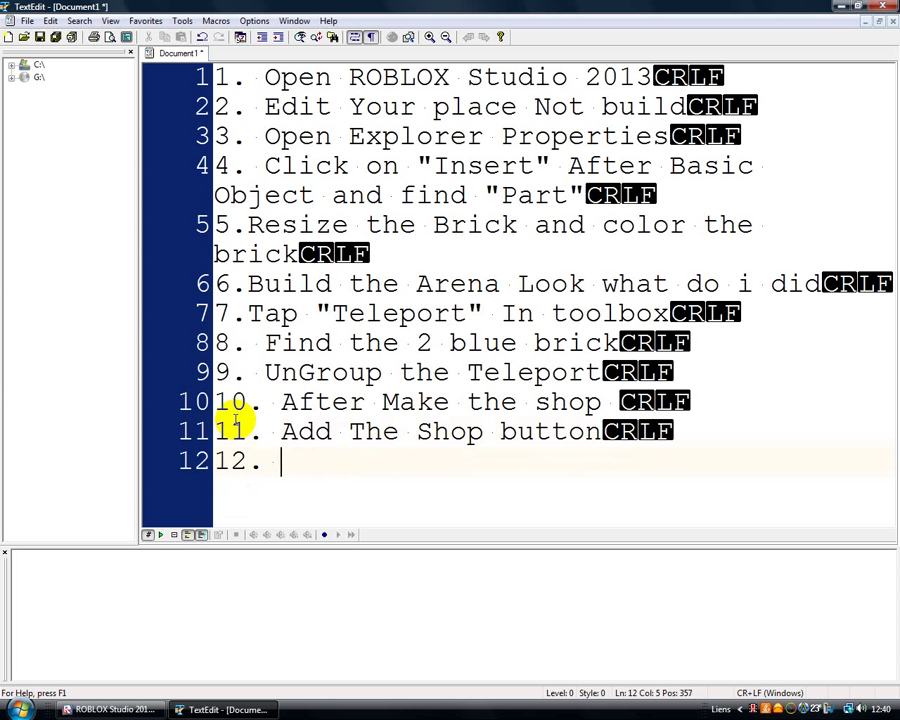
text(12. Add The linked s)
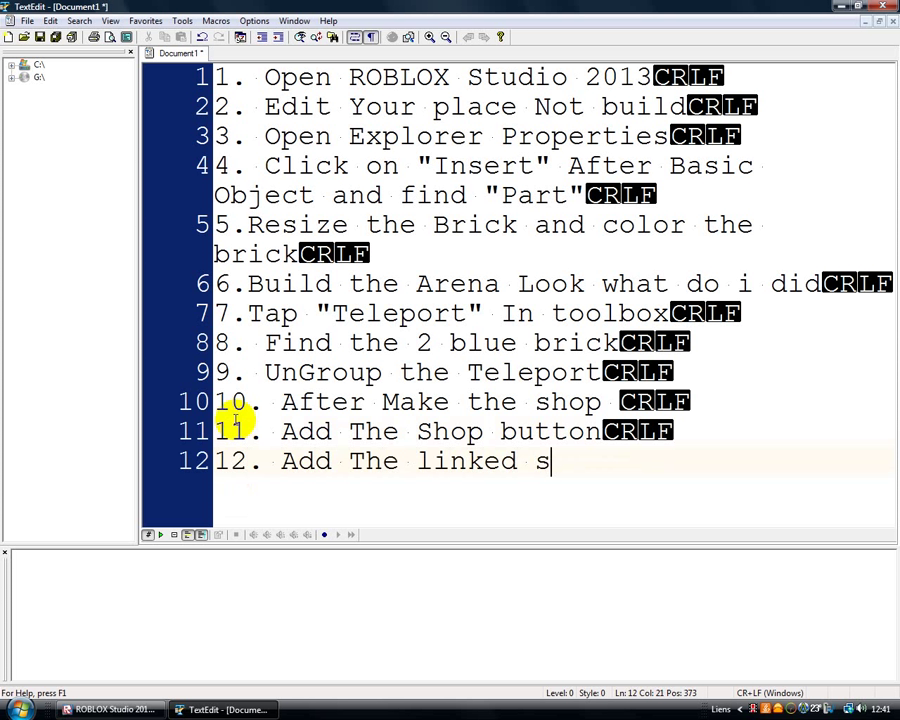
text(word)
key(Return)
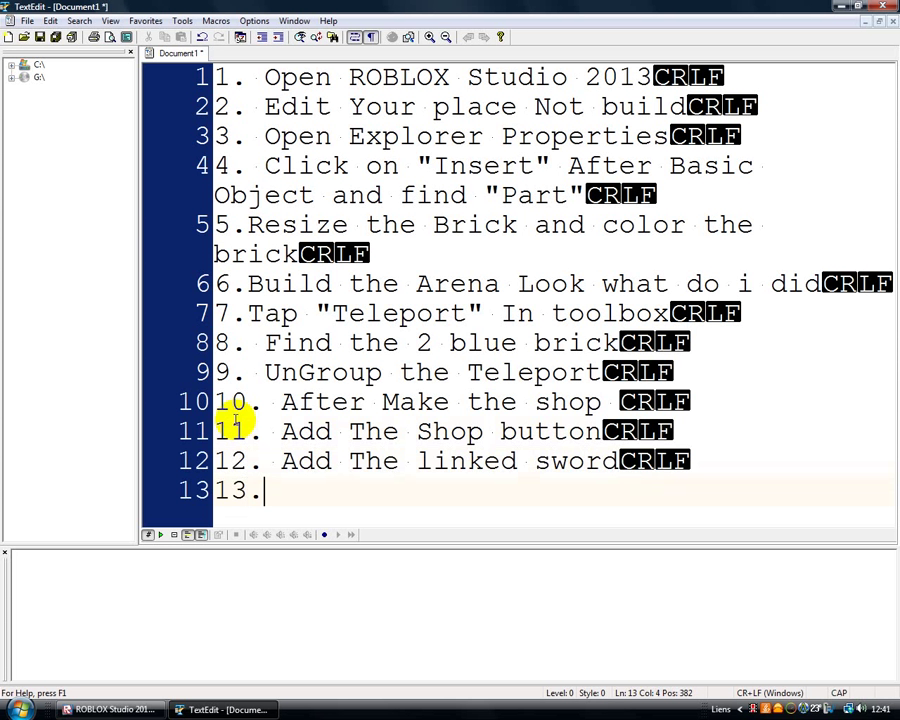
text(13.Now ill)
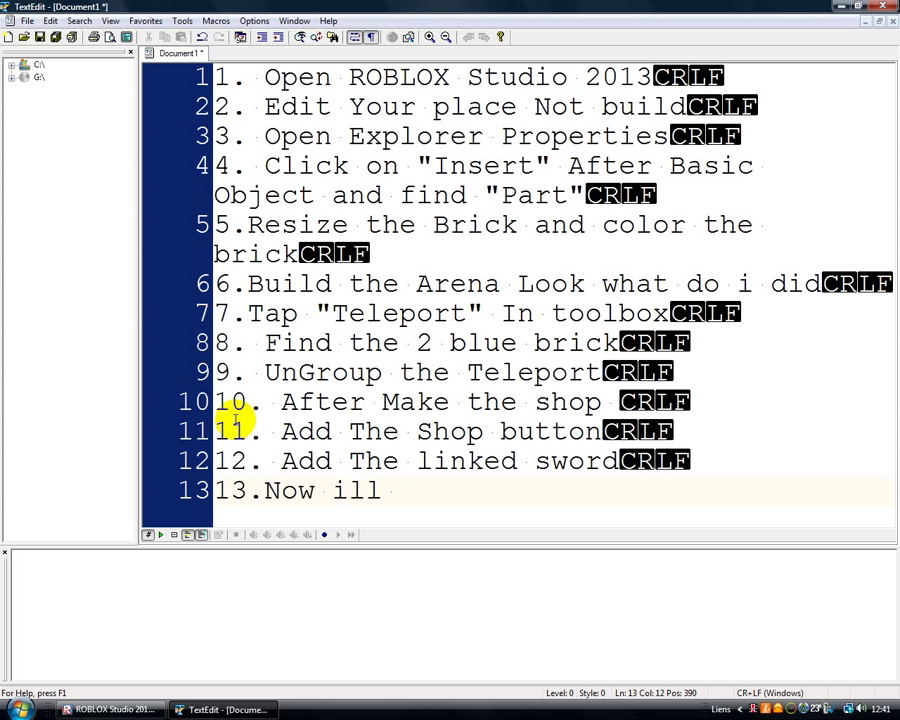
text(make the)
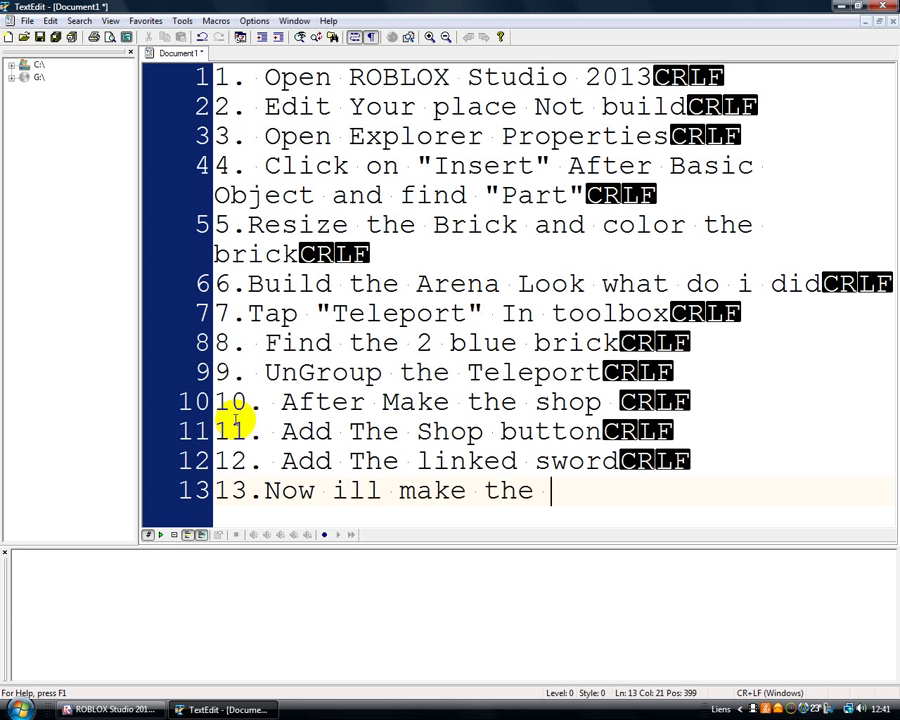
text( shop)
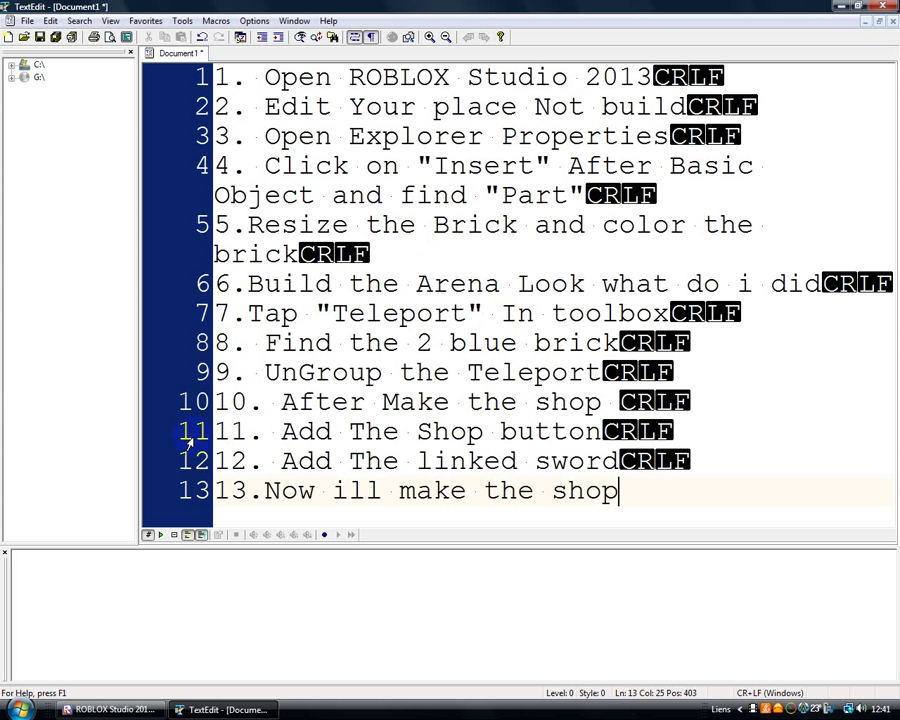
key(Return)
text(14.)
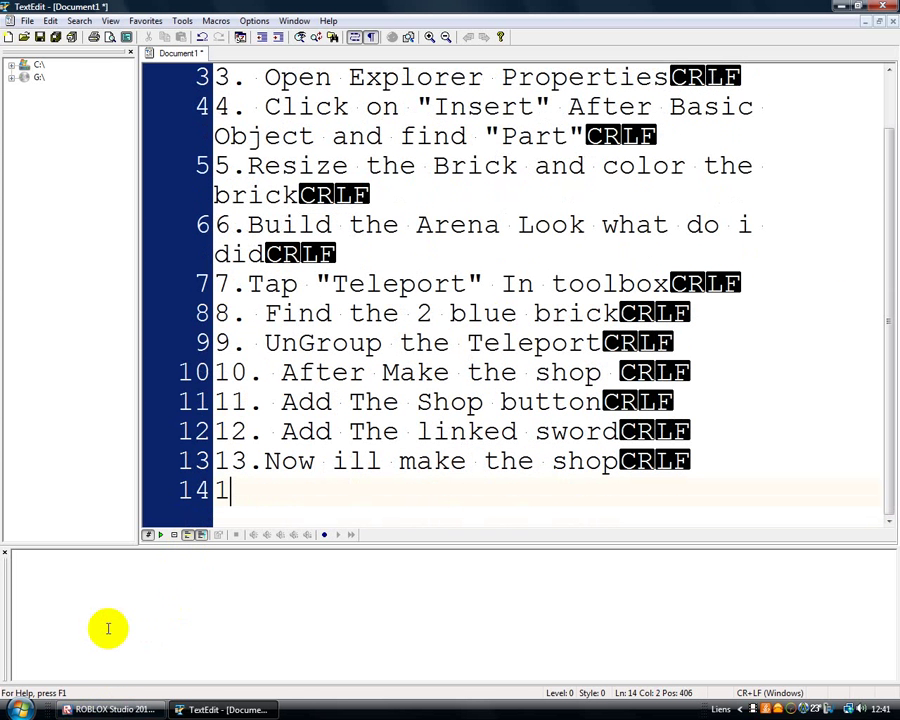
key(alt+Tab)
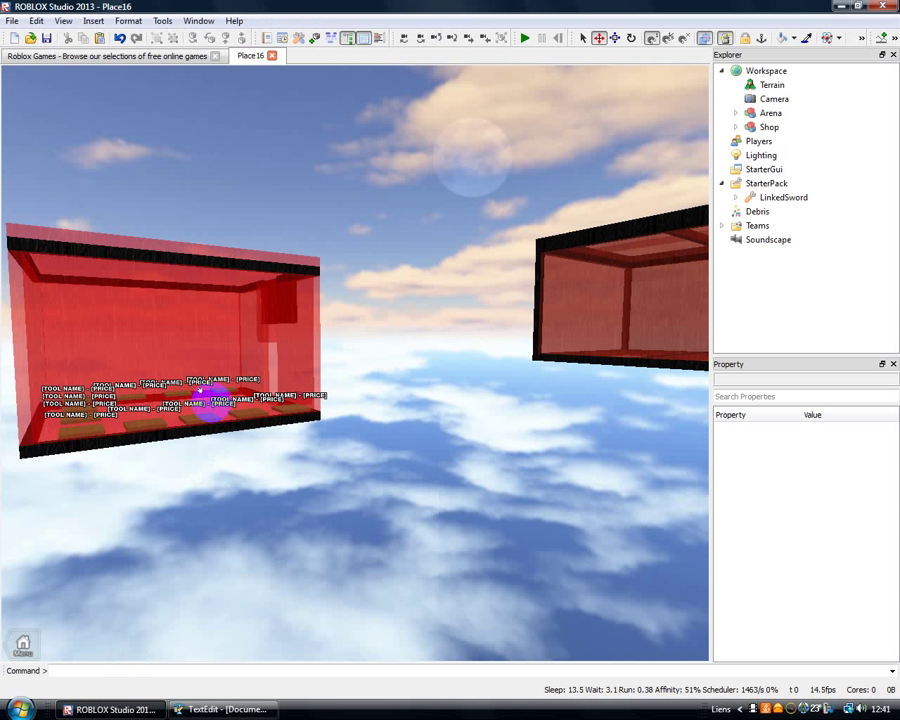
Step: Search the models for 'Katana' and insert the RedKatana tool into the place
click(298, 37)
double_click(22, 111)
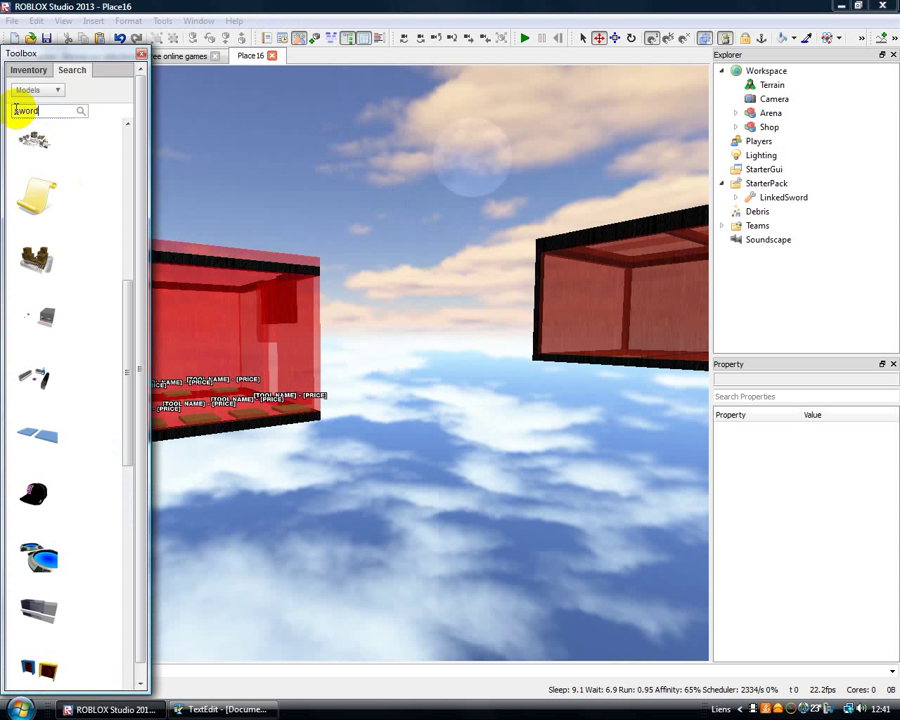
key(Return)
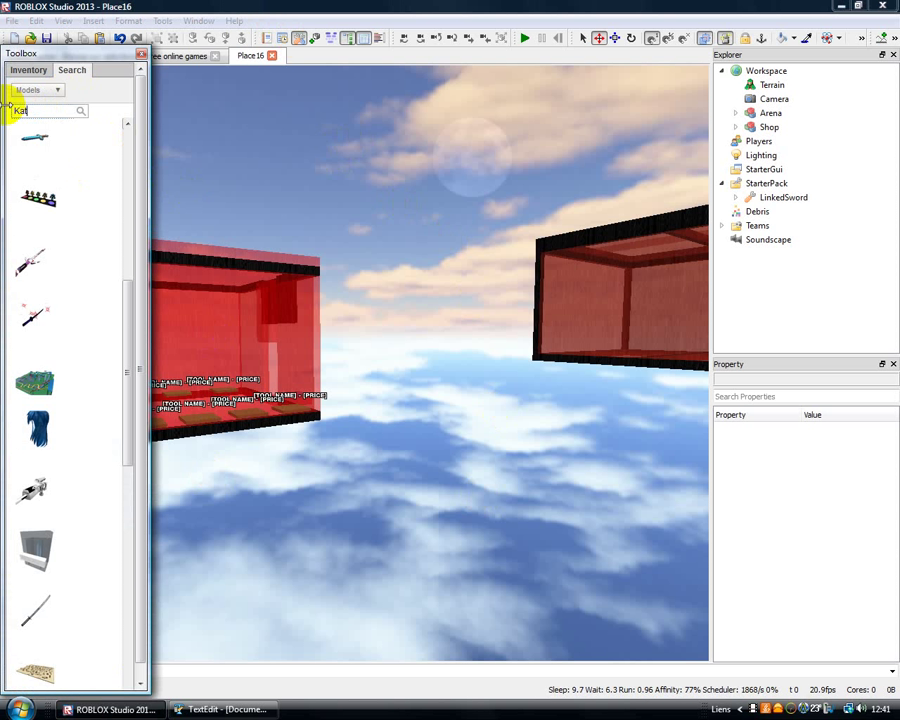
double_click(22, 111)
text(Katana)
key(Return)
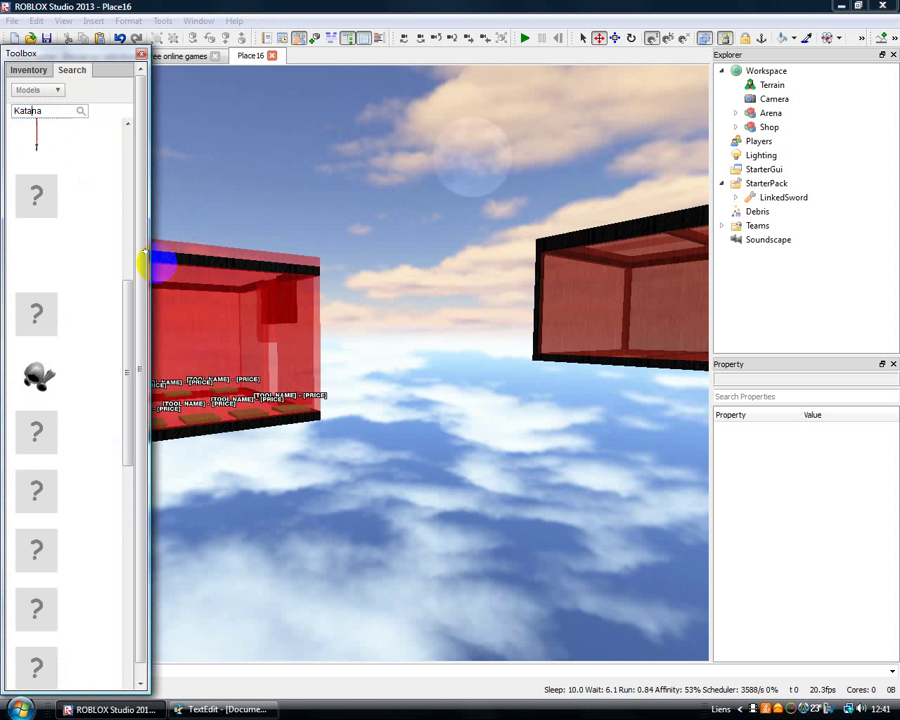
scroll(78, 162, up, 4)
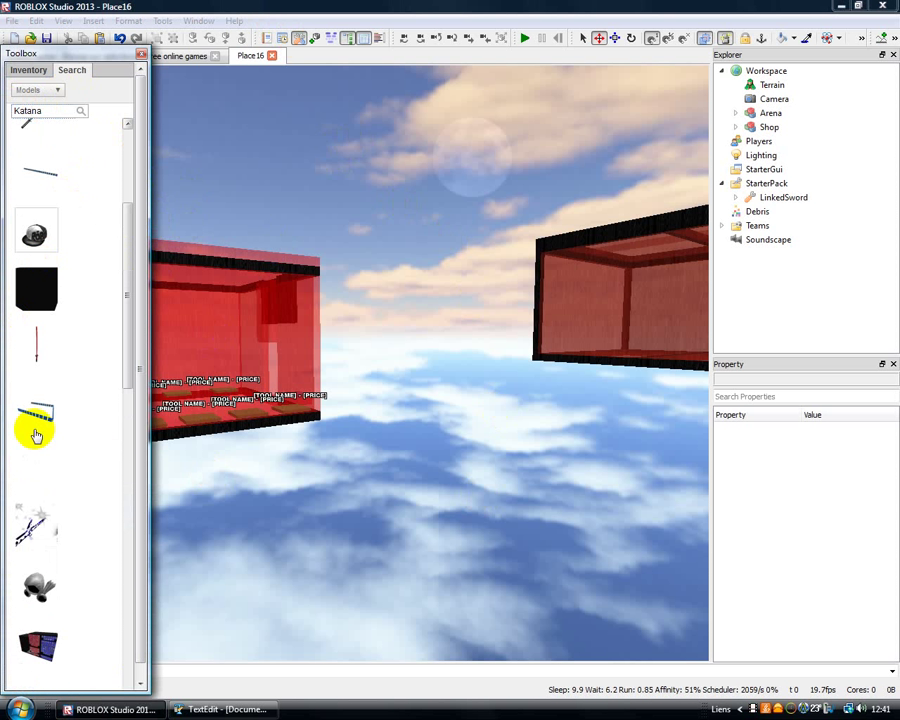
click(35, 348)
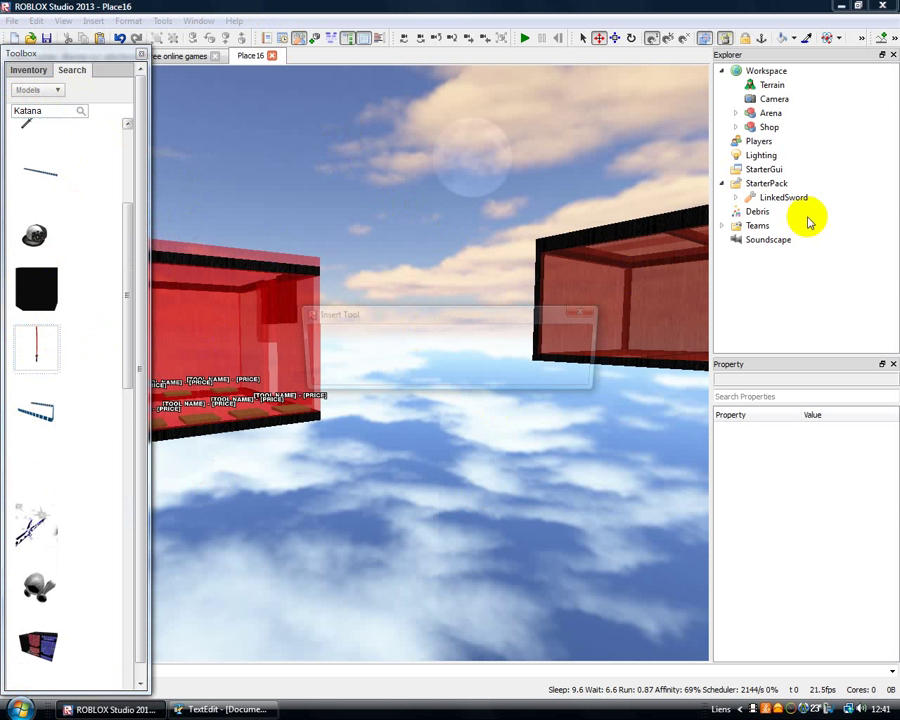
click(510, 375)
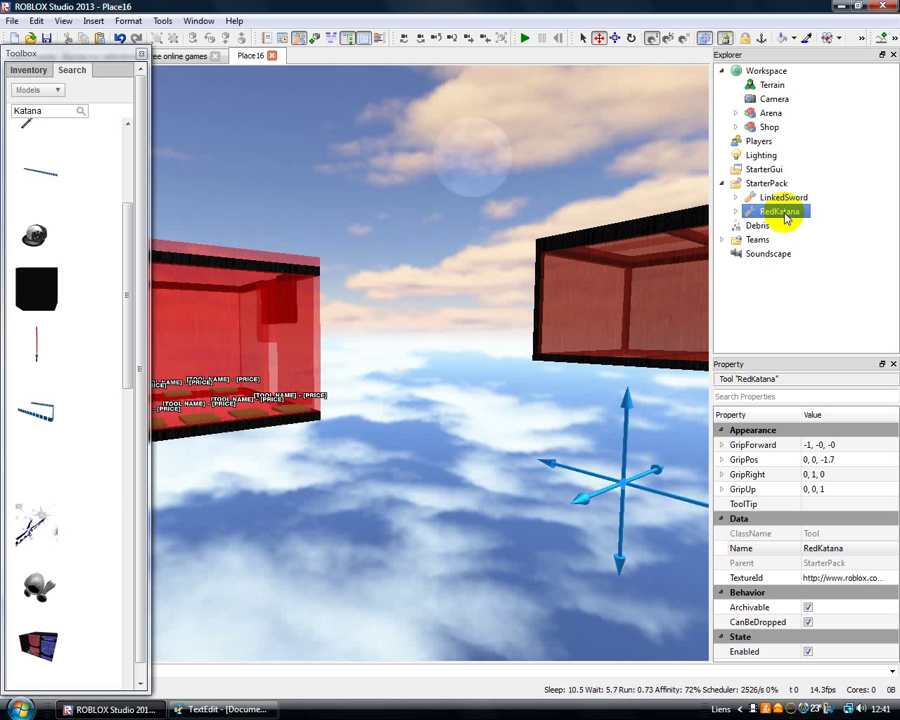
Step: Move the RedKatana out of StarterPack and paste it into Lighting
right_click(784, 210)
key(Escape)
key(Delete)
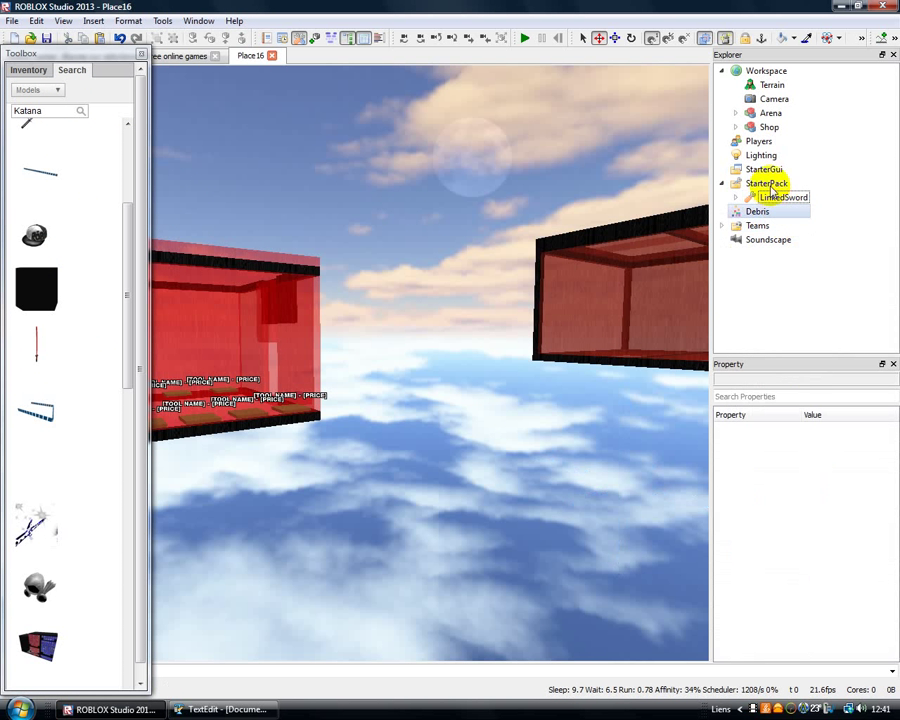
click(762, 156)
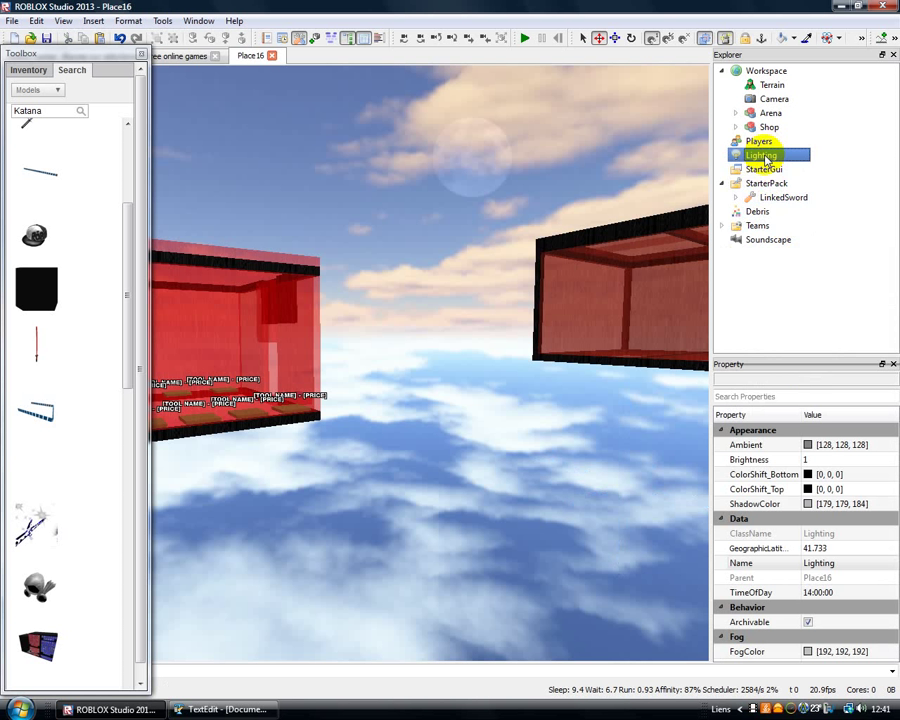
right_click(762, 156)
key(Escape)
key(ctrl+v)
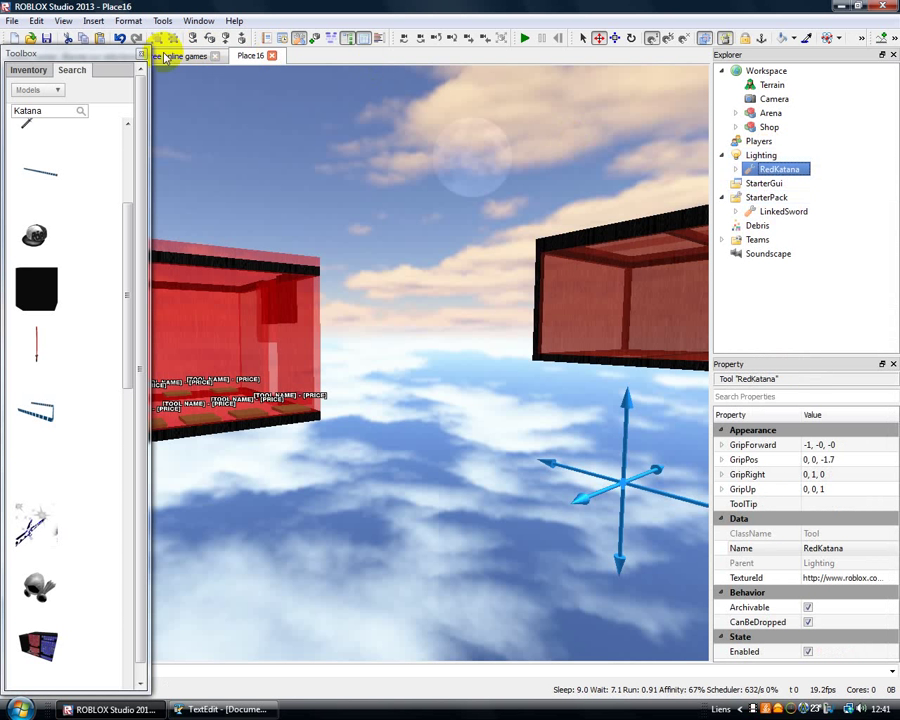
Step: Close the model search panel, reselect RedKatana, and turn the view toward the Shop
click(141, 55)
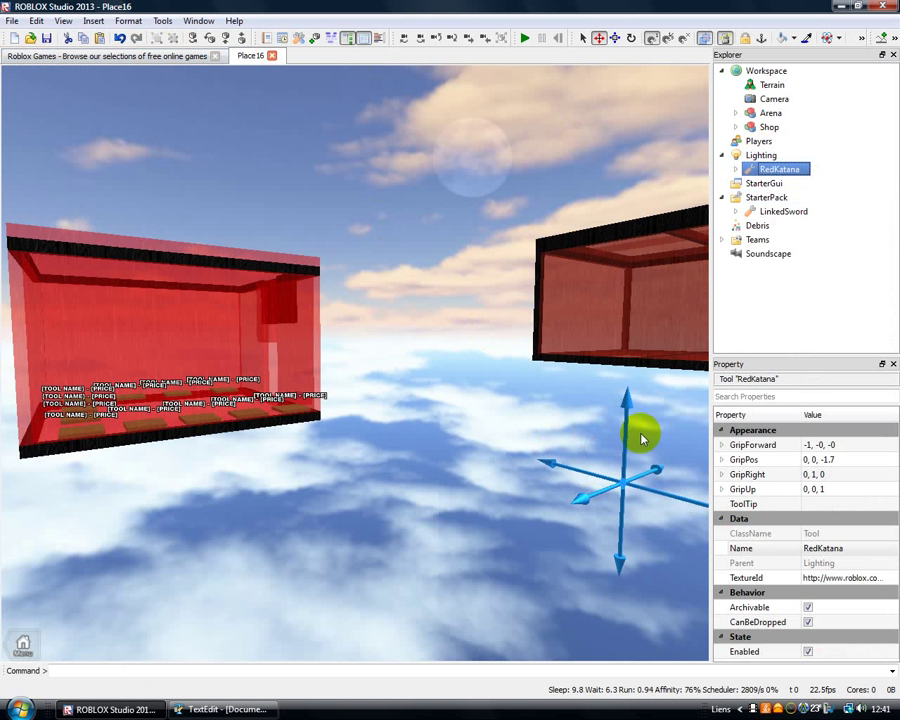
click(698, 481)
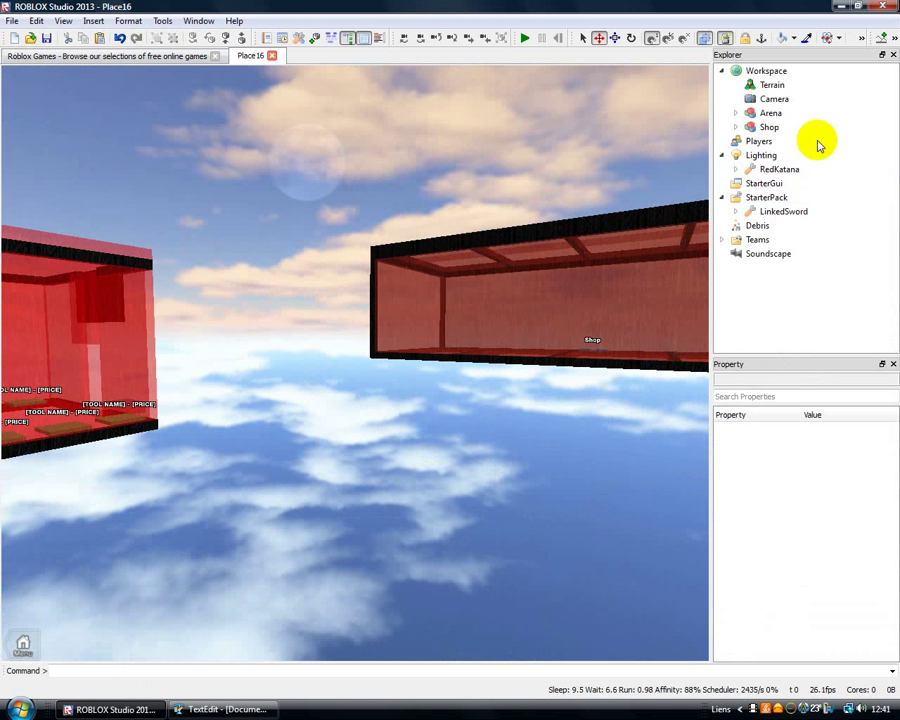
click(789, 171)
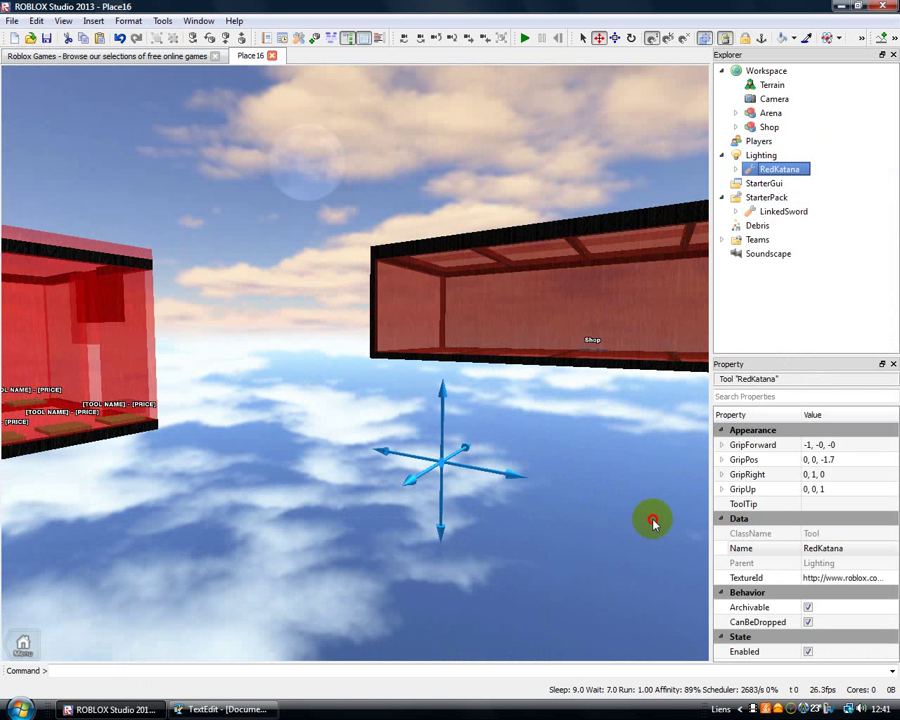
drag(615, 507, 707, 542)
right_drag(707, 542, 765, 211)
Step: Fly the camera to the Shop and expand Shop and its first [TOOL NAME] - [PRICE] item in Explorer
click(779, 170)
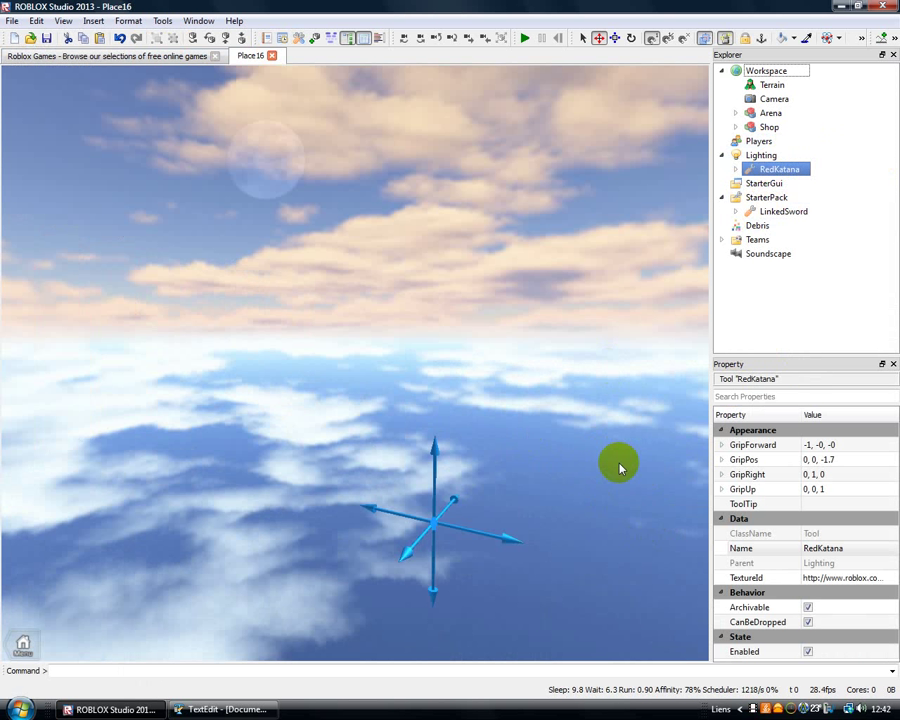
drag(590, 425, 557, 340)
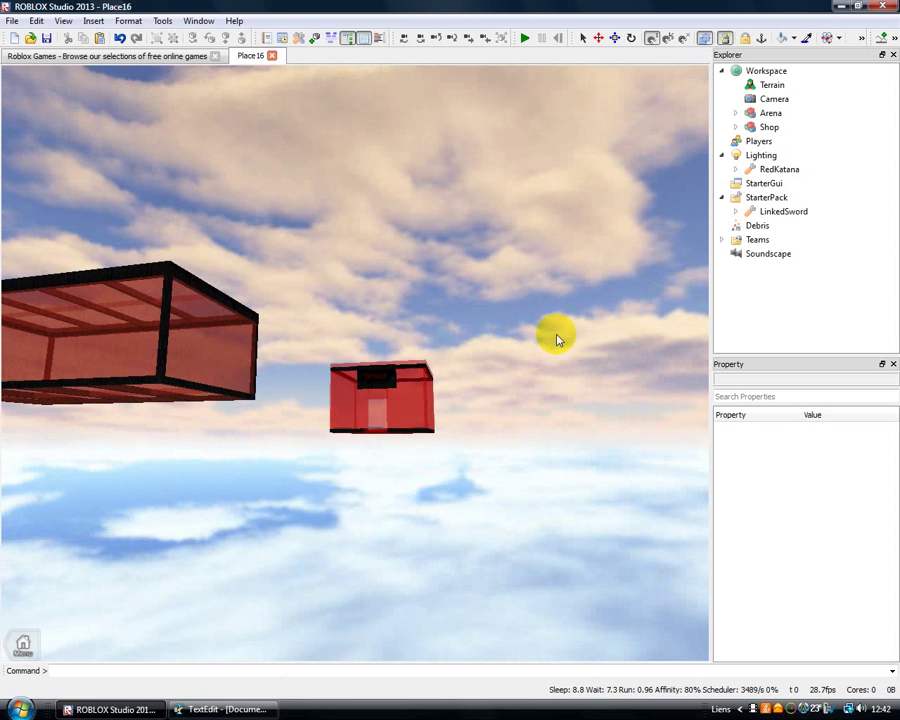
key(w)
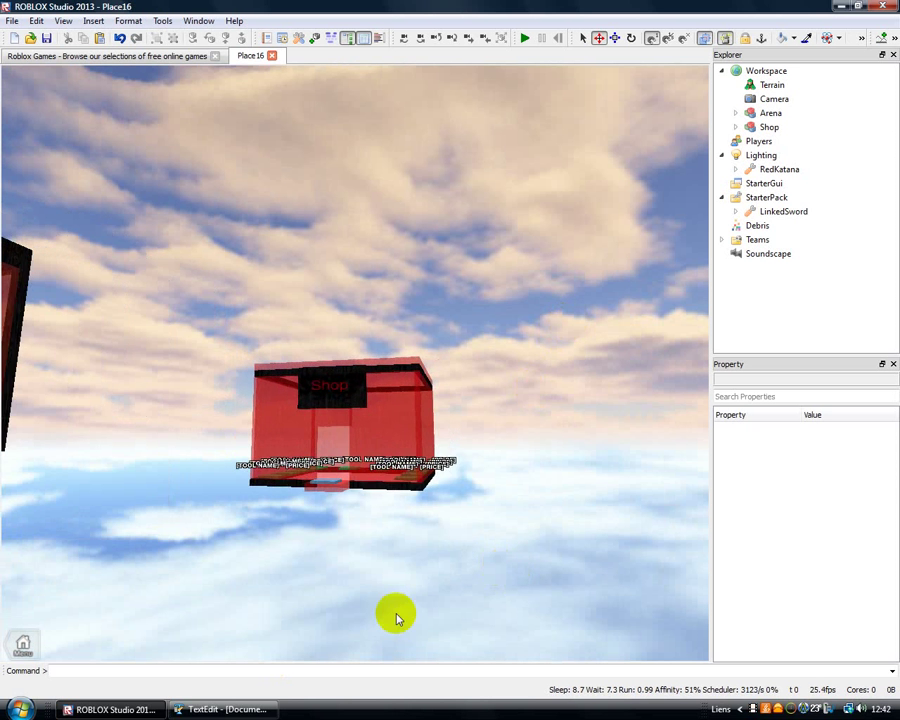
mouse_move(236, 702)
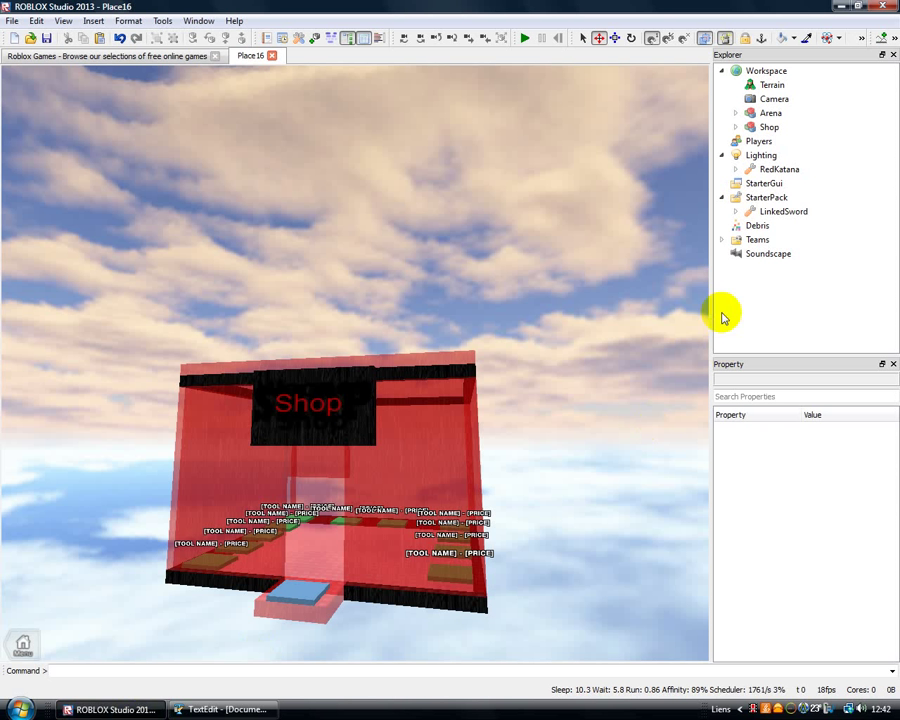
click(782, 170)
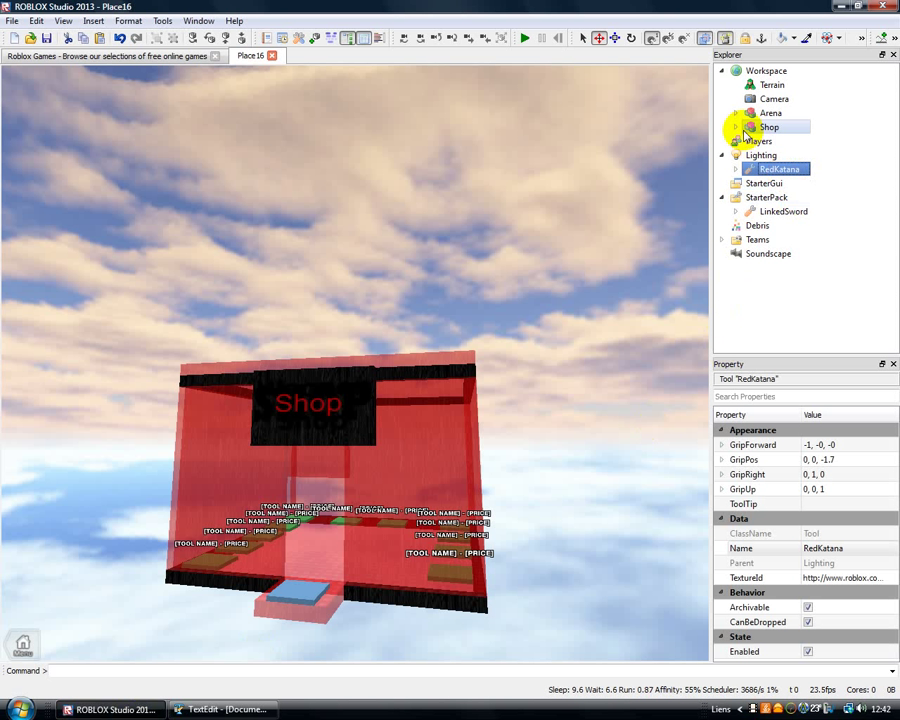
click(738, 127)
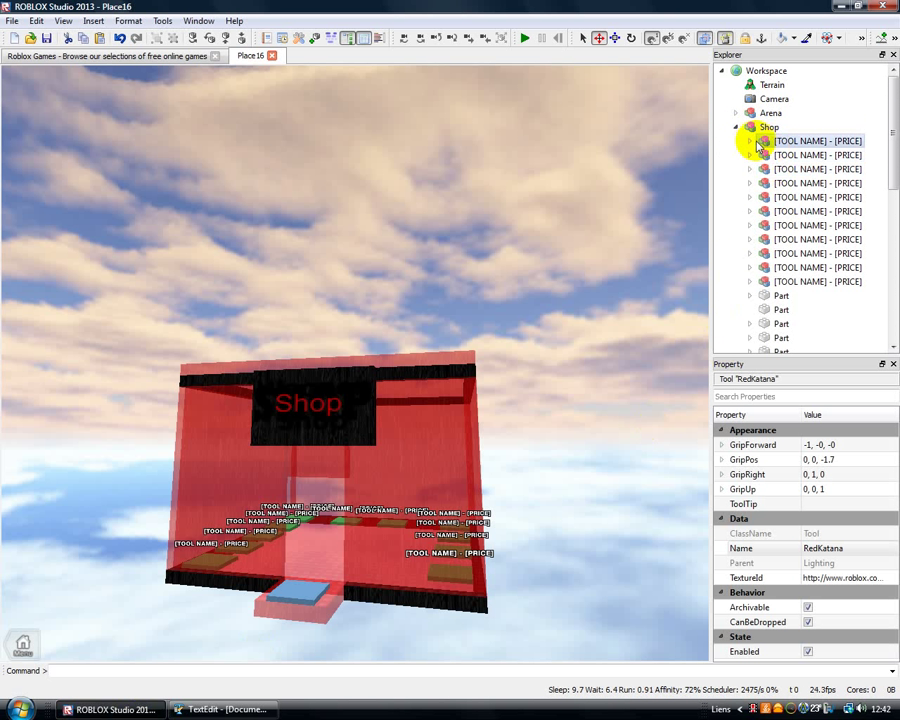
click(750, 141)
Step: Open the Shop Script and replace PUTTOOLNAMEHERE on line 35 with RedKatana
click(765, 169)
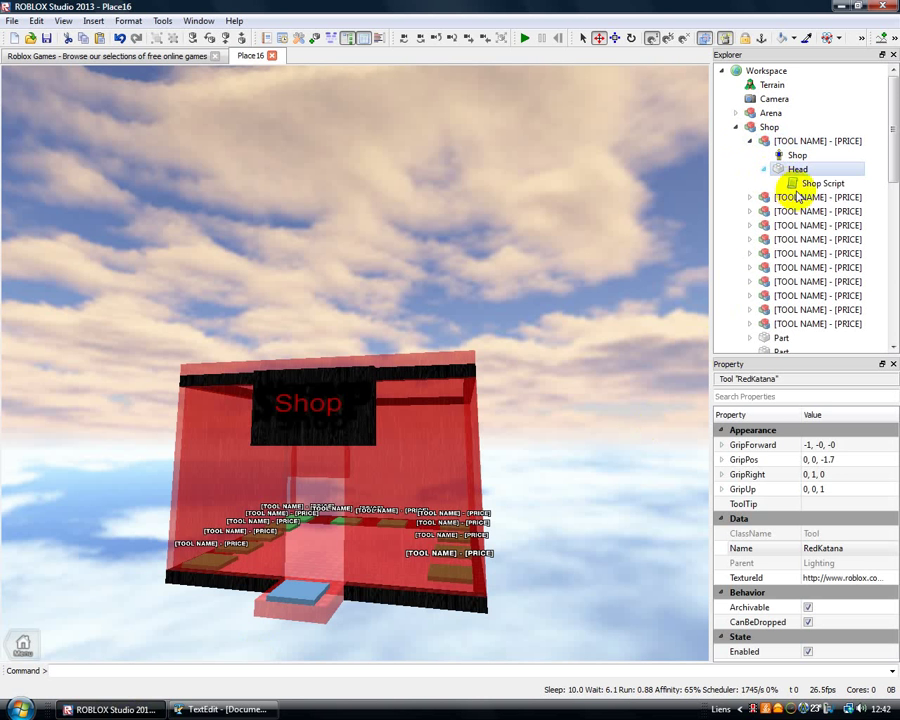
double_click(800, 186)
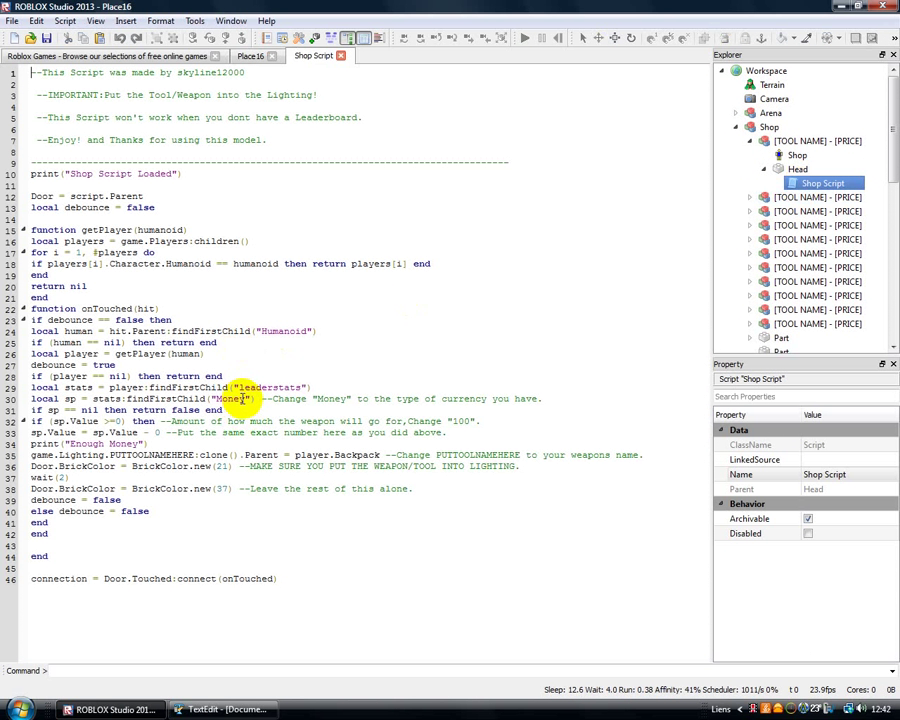
double_click(228, 398)
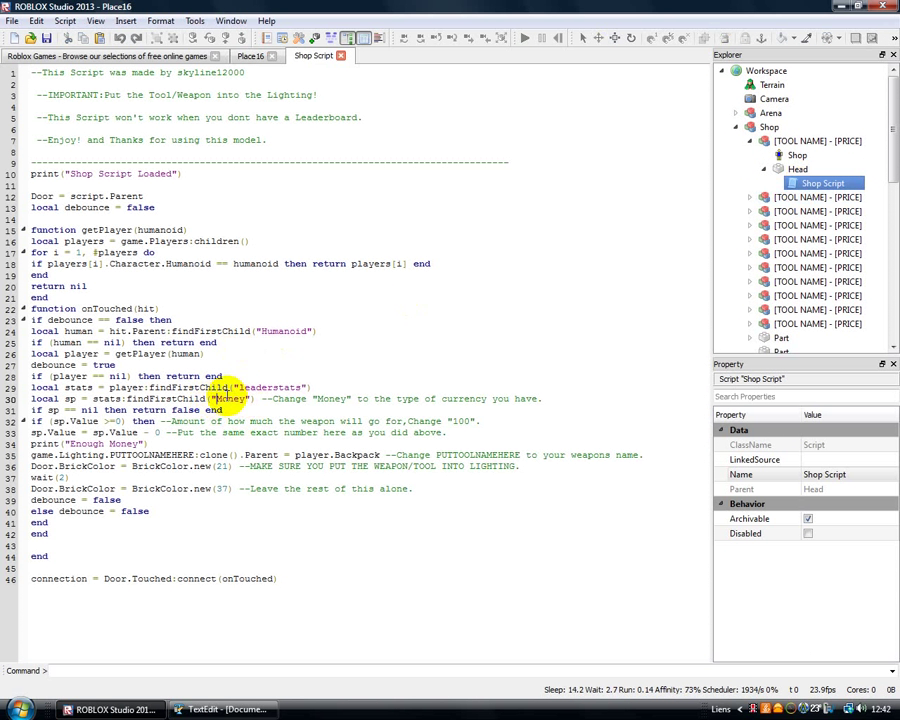
text(KOs)
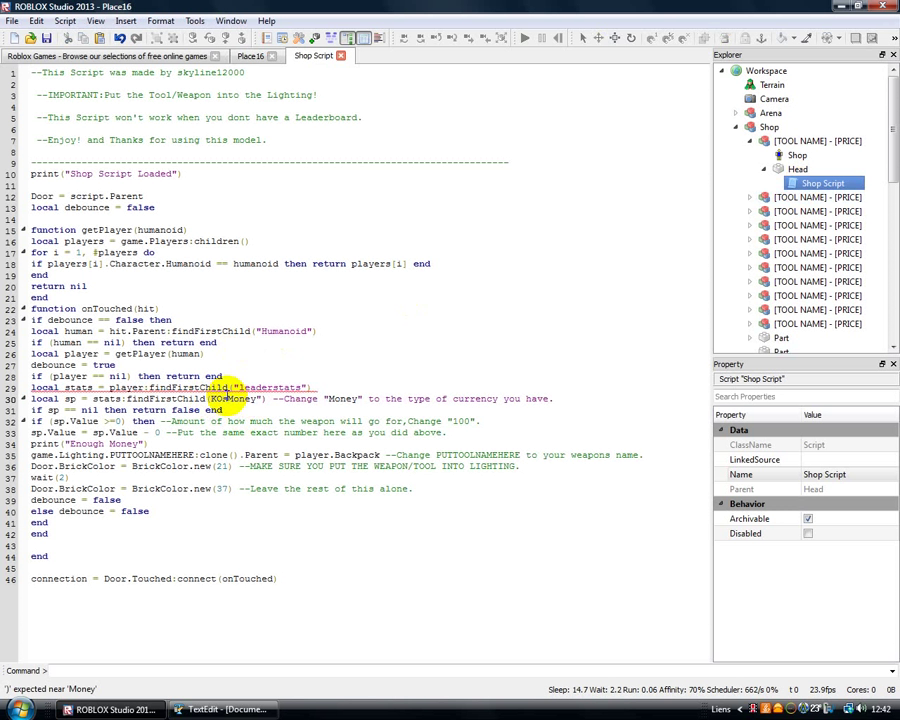
key(BackSpace)
key(BackSpace)
key(BackSpace)
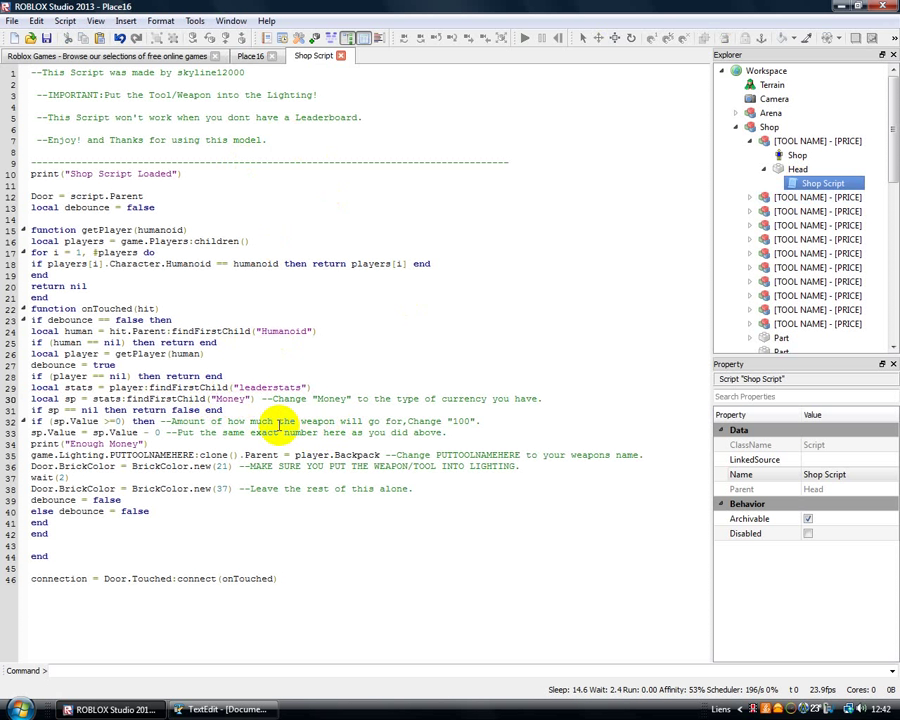
drag(196, 455, 112, 452)
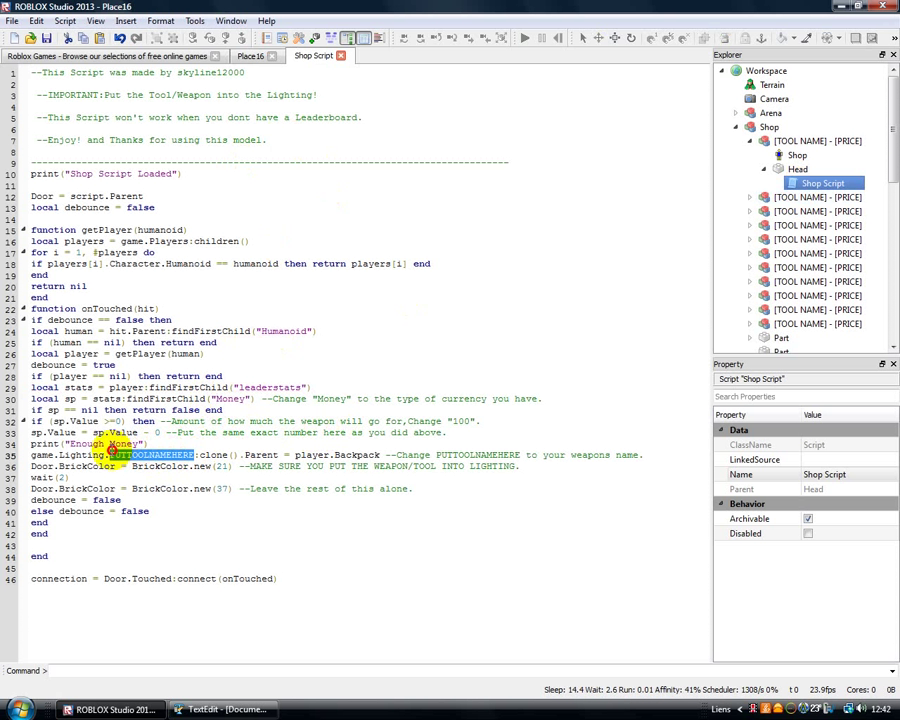
key(BackSpace)
text(Red)
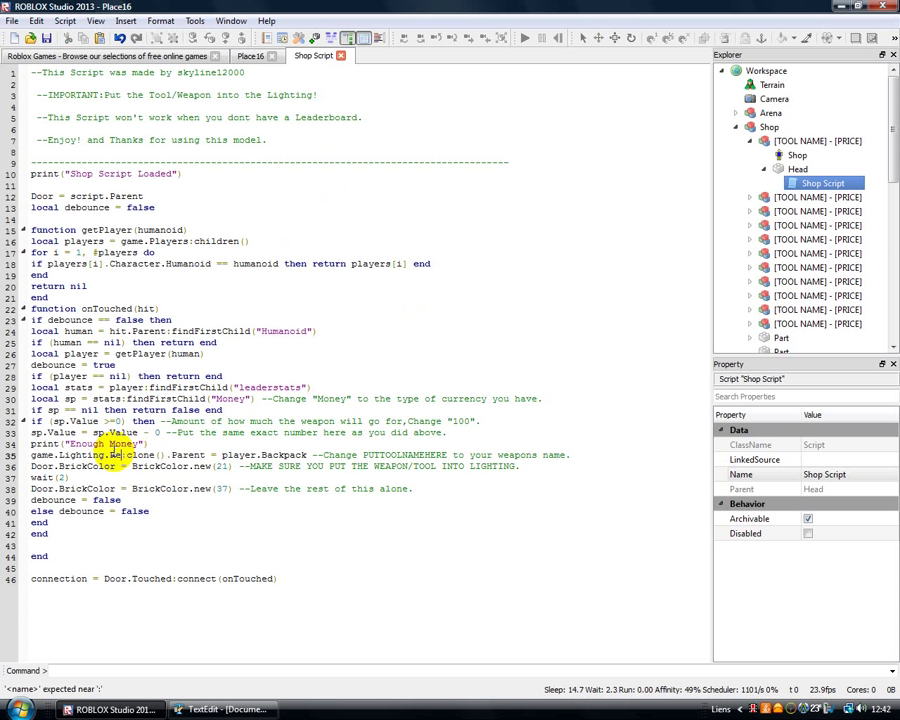
text(Katana:clone().Pa)
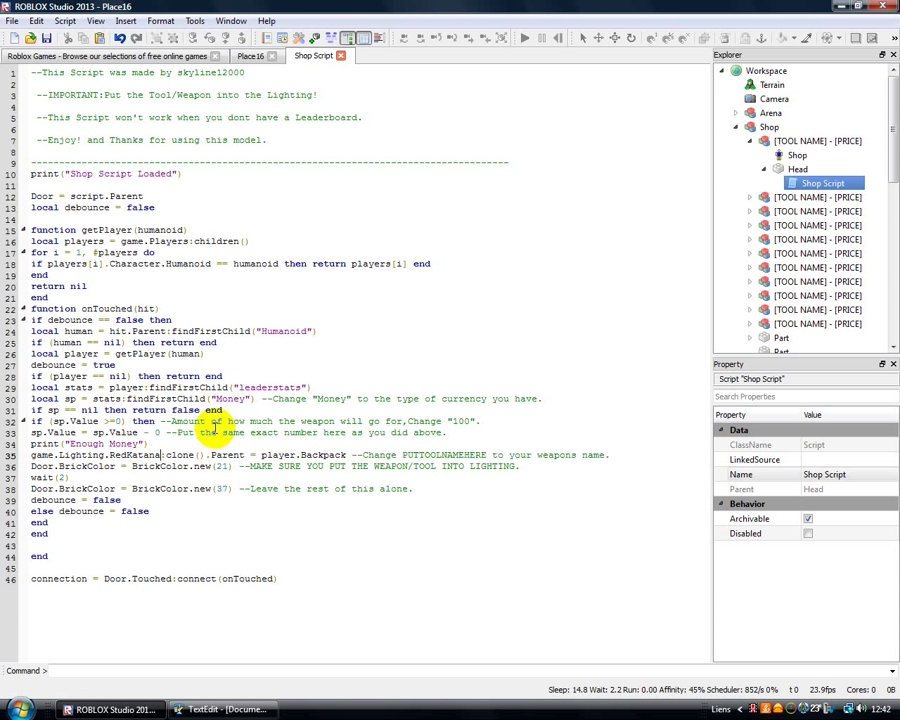
Step: Empty the 'Money' currency name on line 30 to "" and close the script
double_click(242, 398)
key(BackSpace)
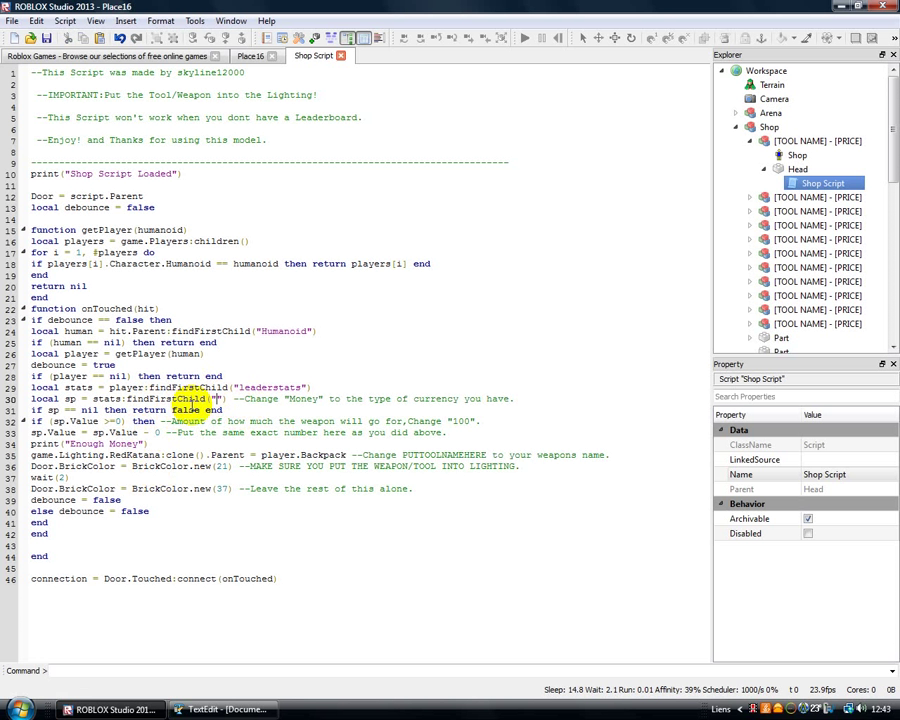
text(-)
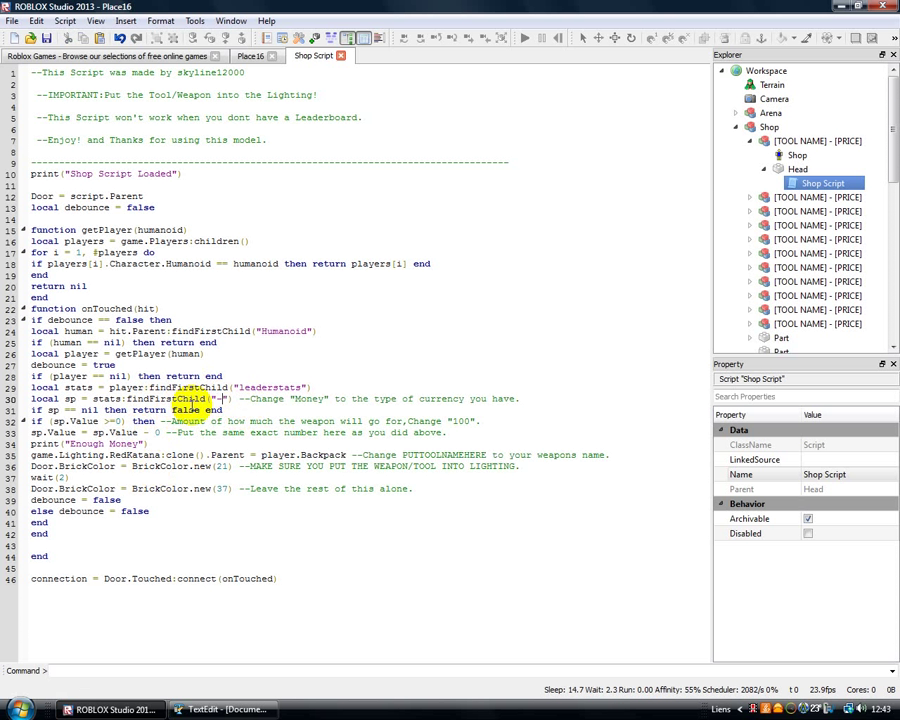
key(BackSpace)
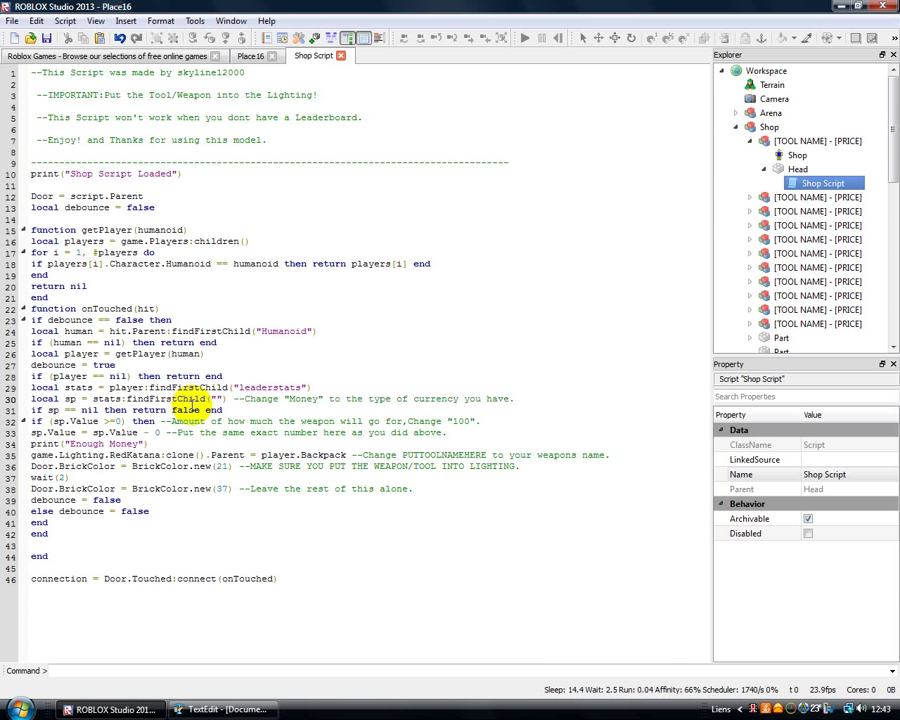
click(340, 55)
Step: Write step 14 'Add the leaderBoard' in the TextEdit list
click(222, 709)
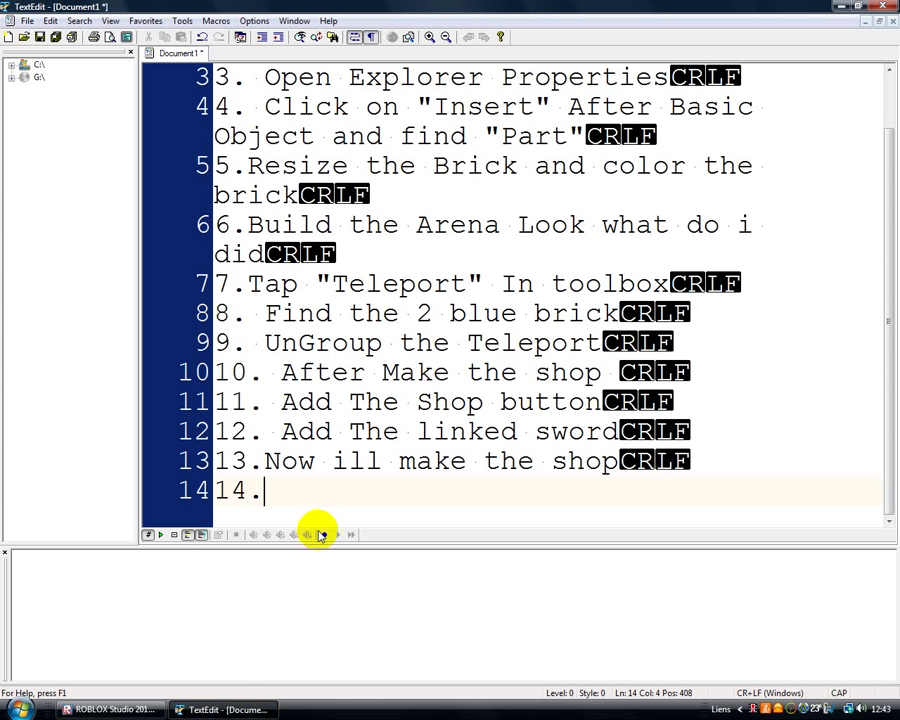
text(he leaderBoard)
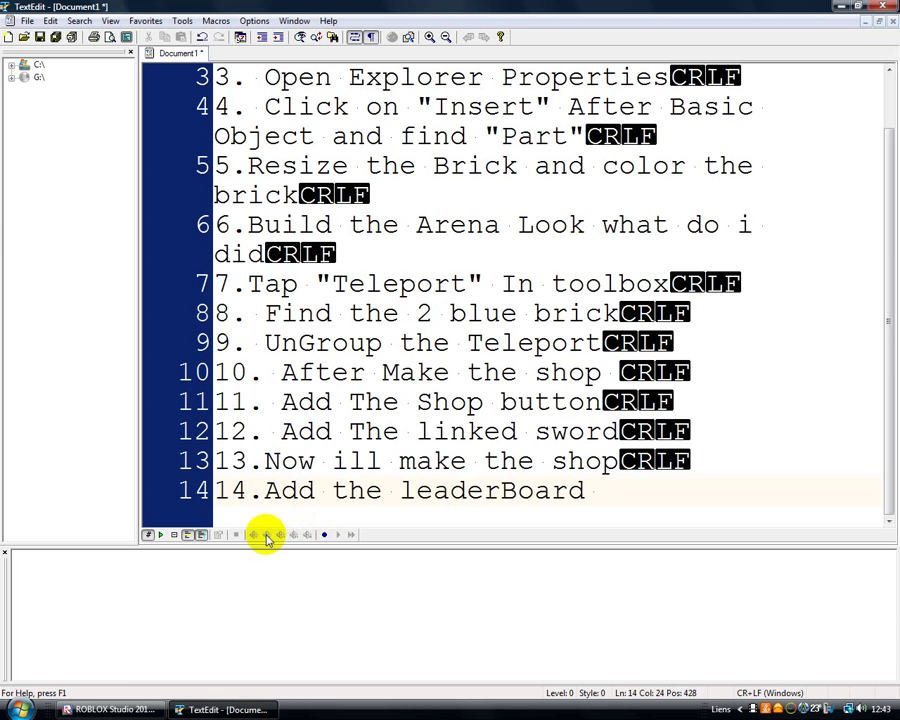
key(super)
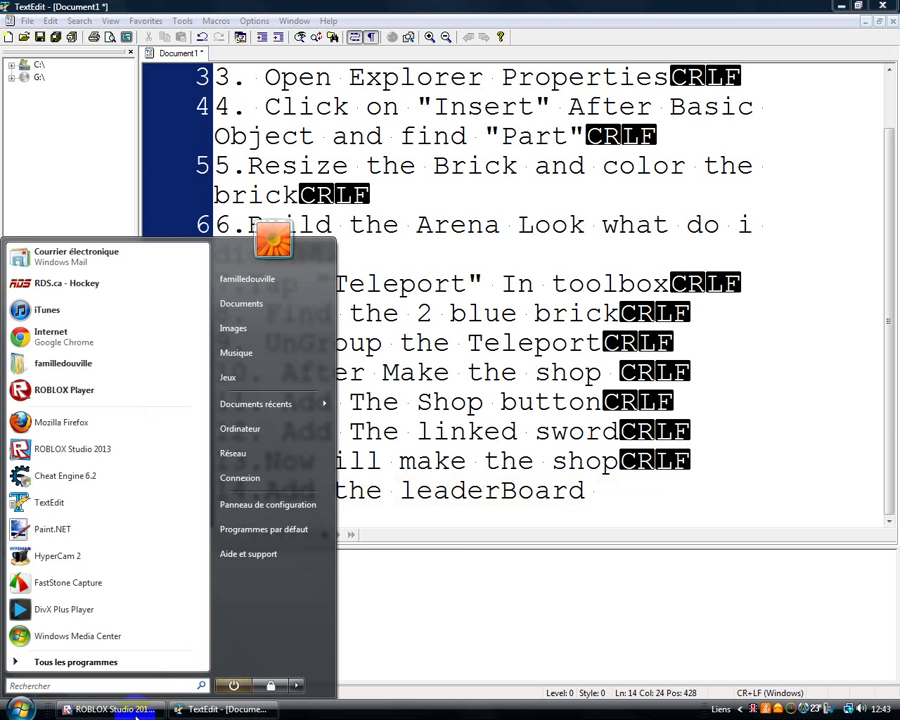
key(super)
key(super)
key(super)
Step: Search the Toolbox for 'Leaderboard' and insert the Leaderboard model into Workspace
click(88, 712)
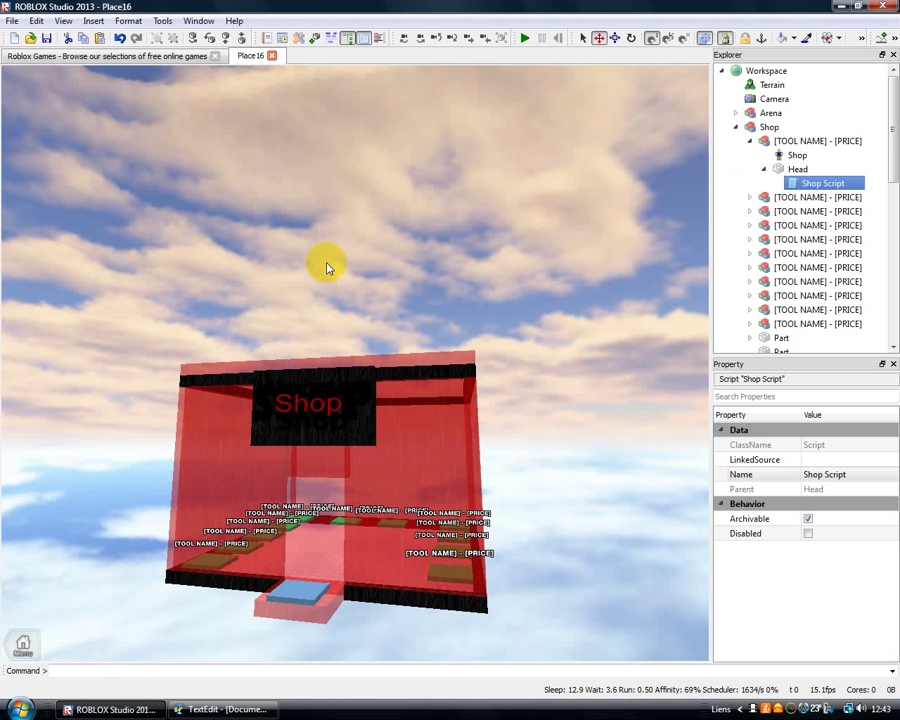
click(313, 42)
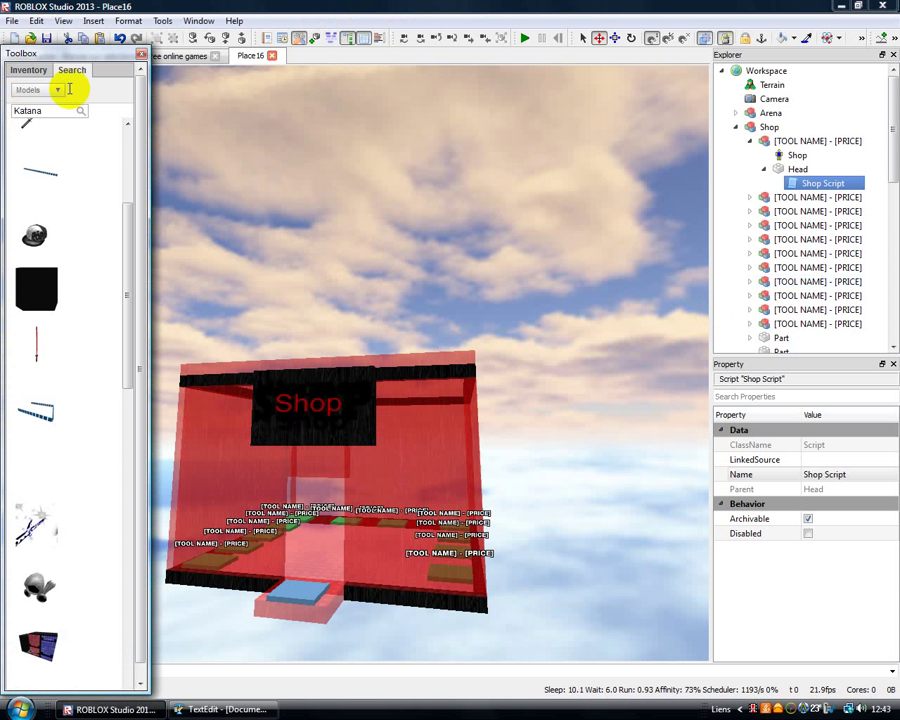
double_click(20, 112)
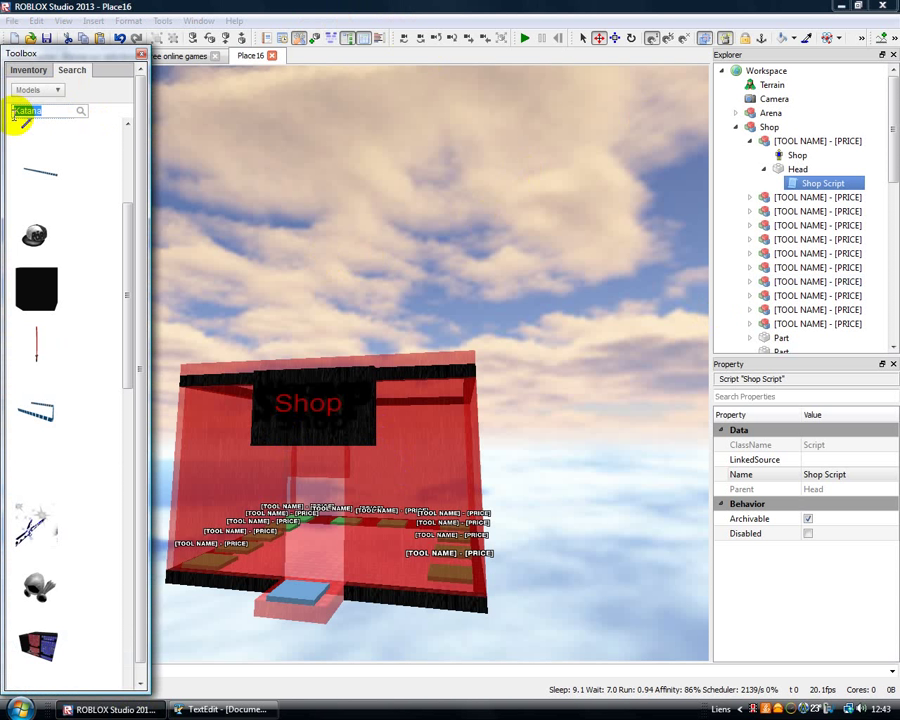
key(BackSpace)
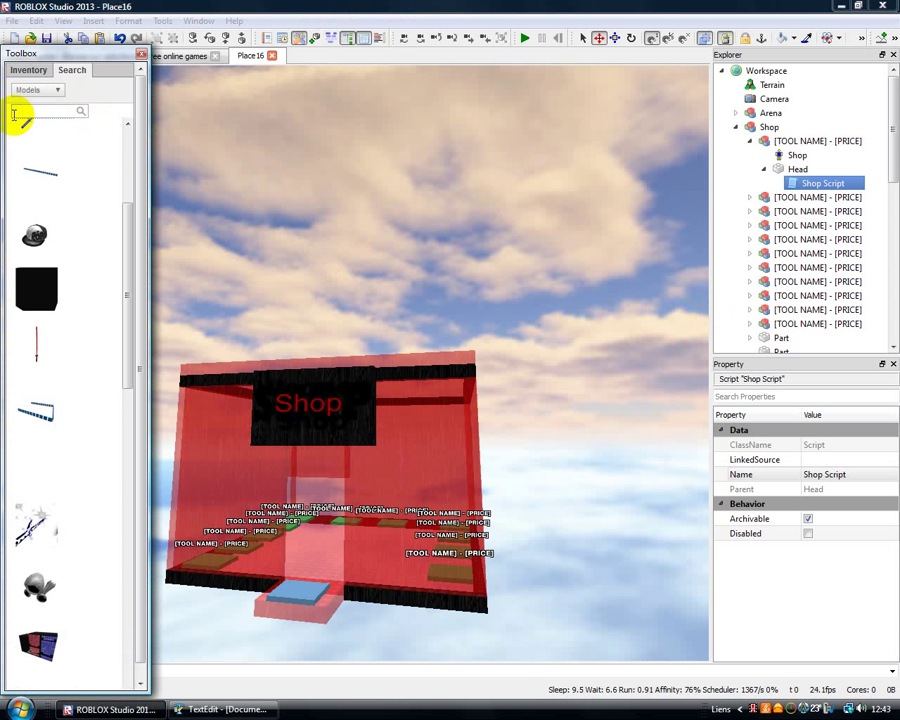
text(Leaderboard)
key(Return)
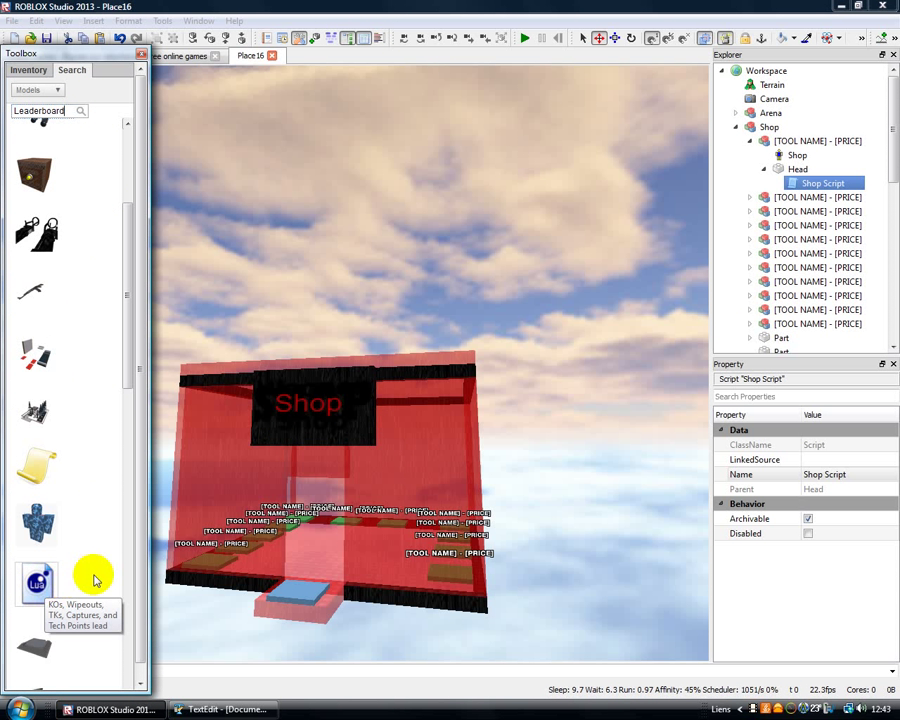
scroll(92, 578, down, 9)
scroll(92, 578, down, 5)
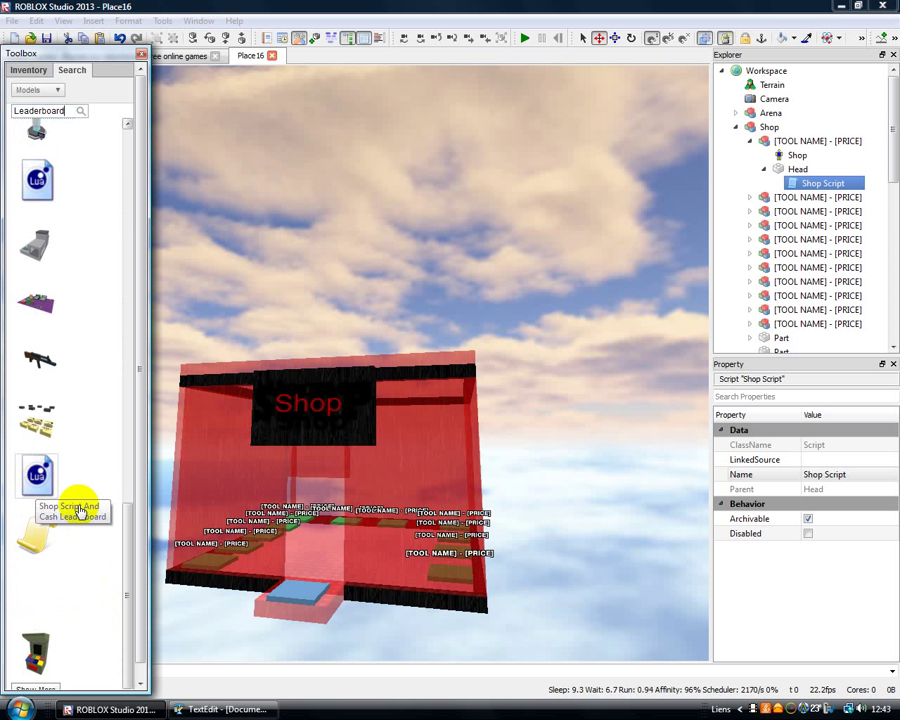
scroll(106, 490, up, 5)
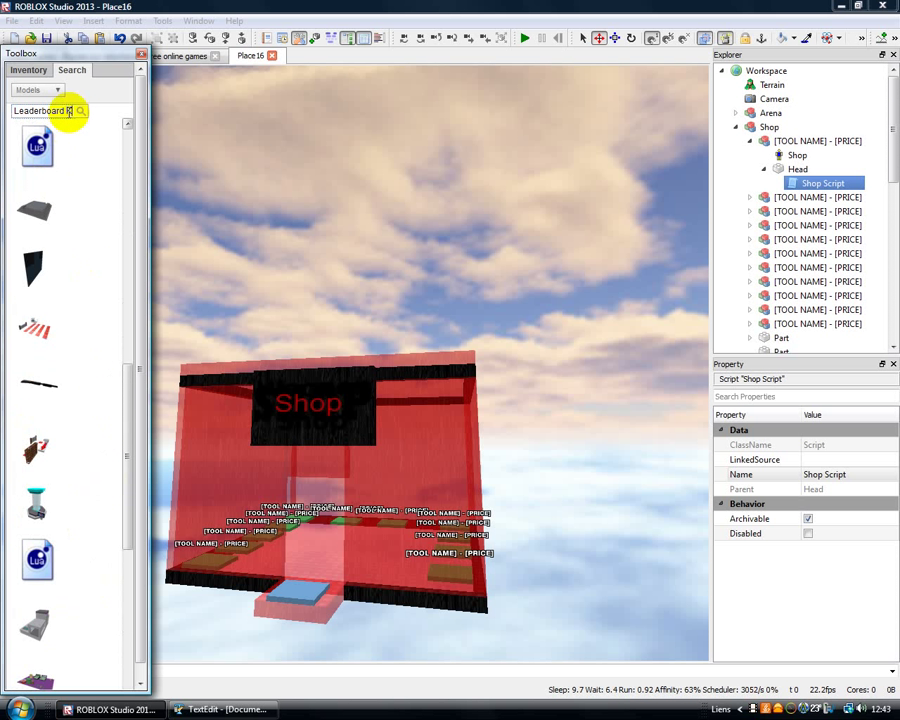
key(Return)
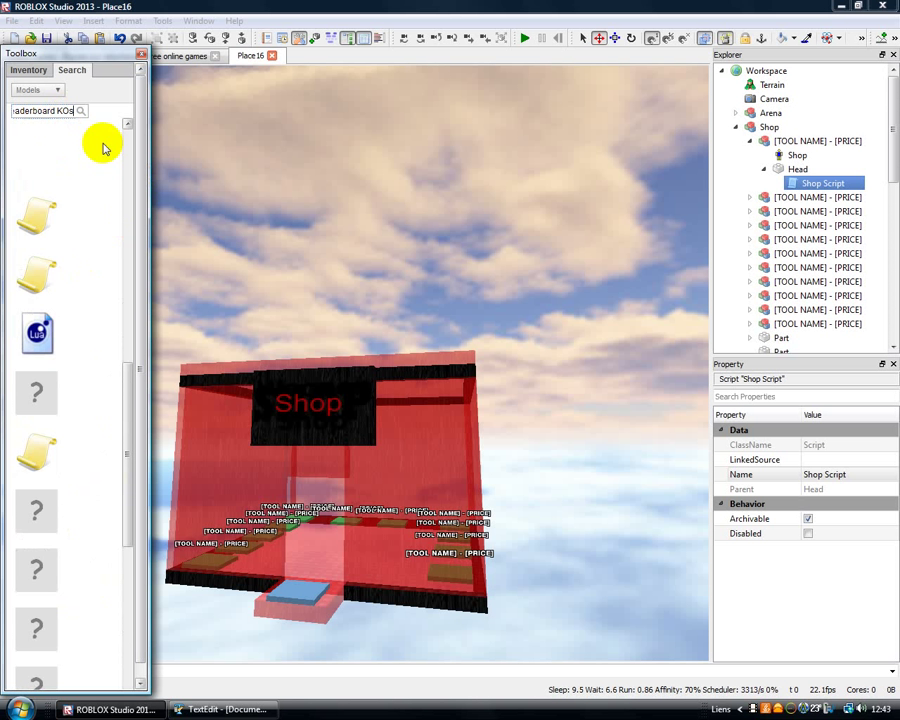
click(37, 392)
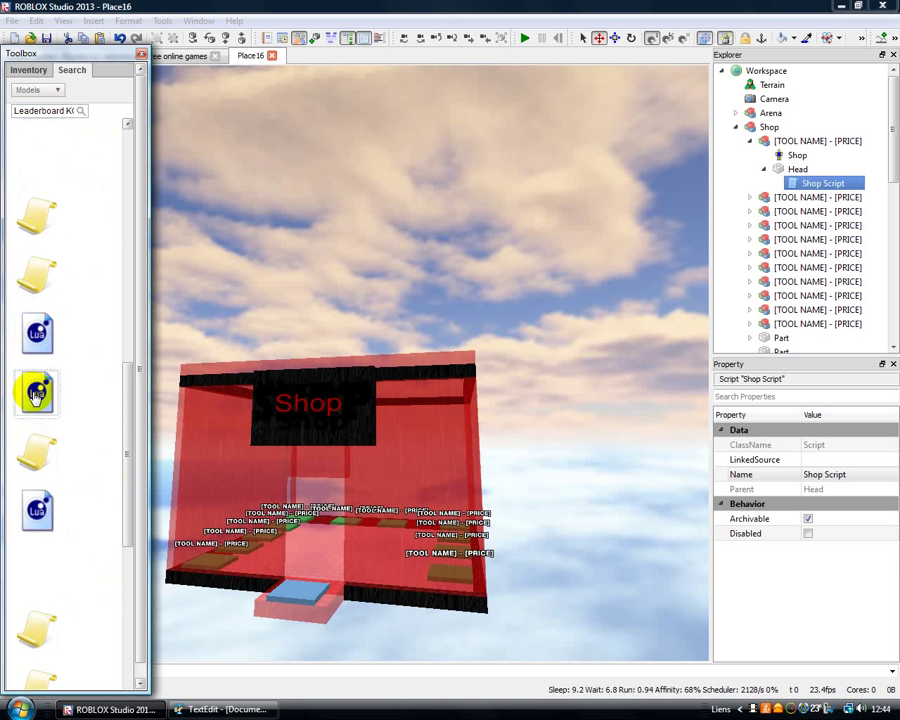
Step: Cut the duplicate Leaderboard and check the remaining script's KOs stat name
right_click(786, 98)
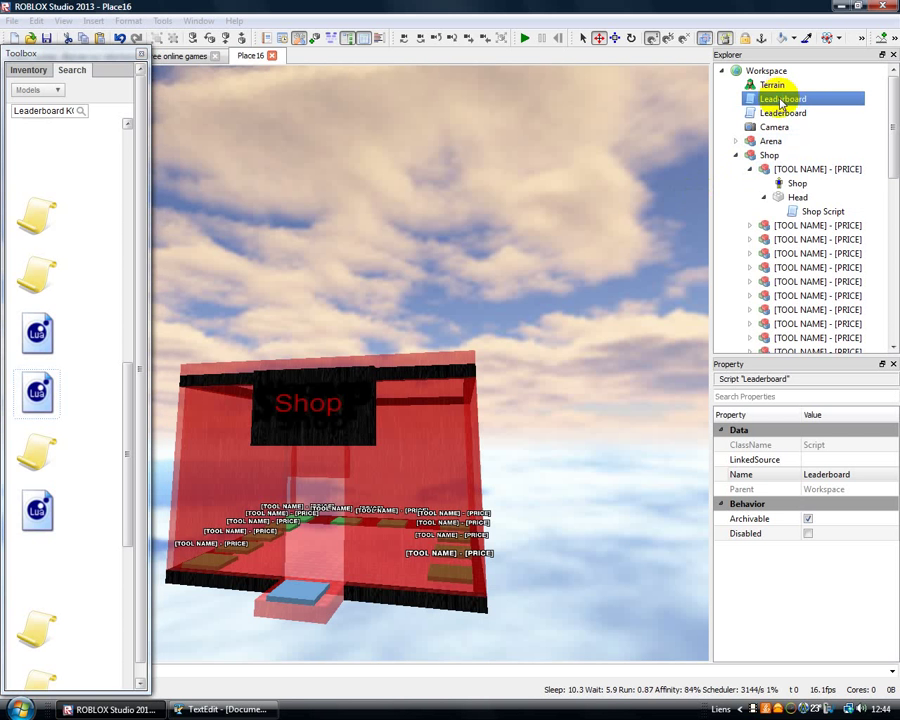
click(788, 107)
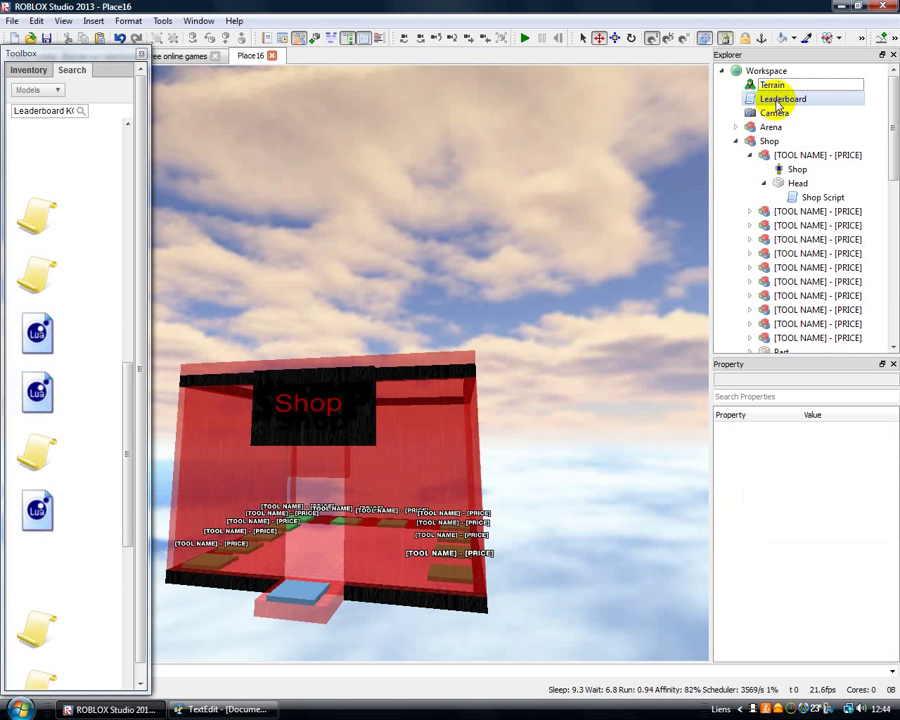
click(779, 100)
click(141, 53)
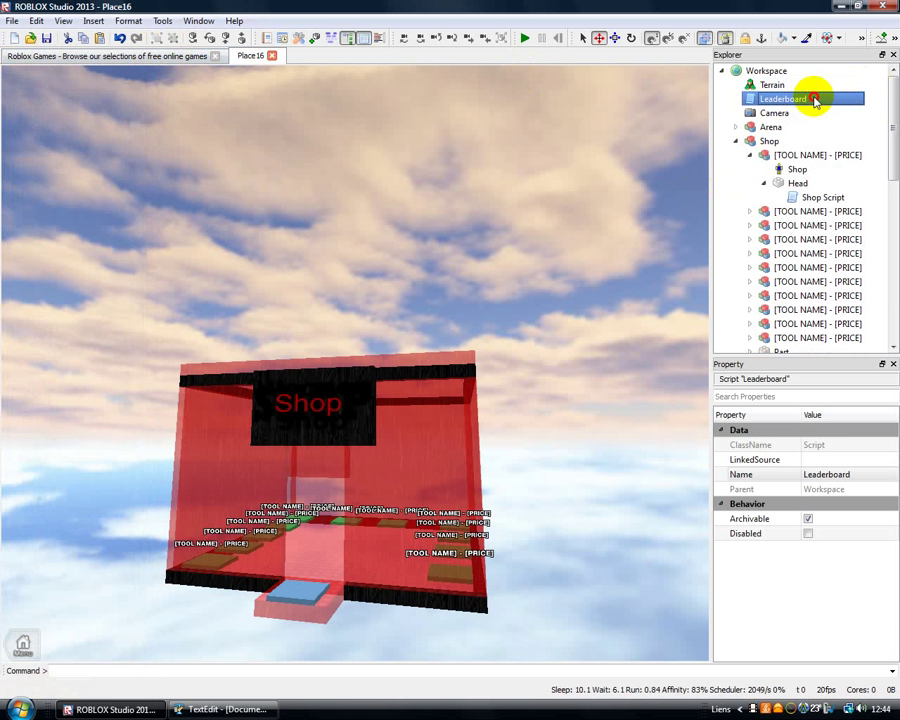
double_click(816, 101)
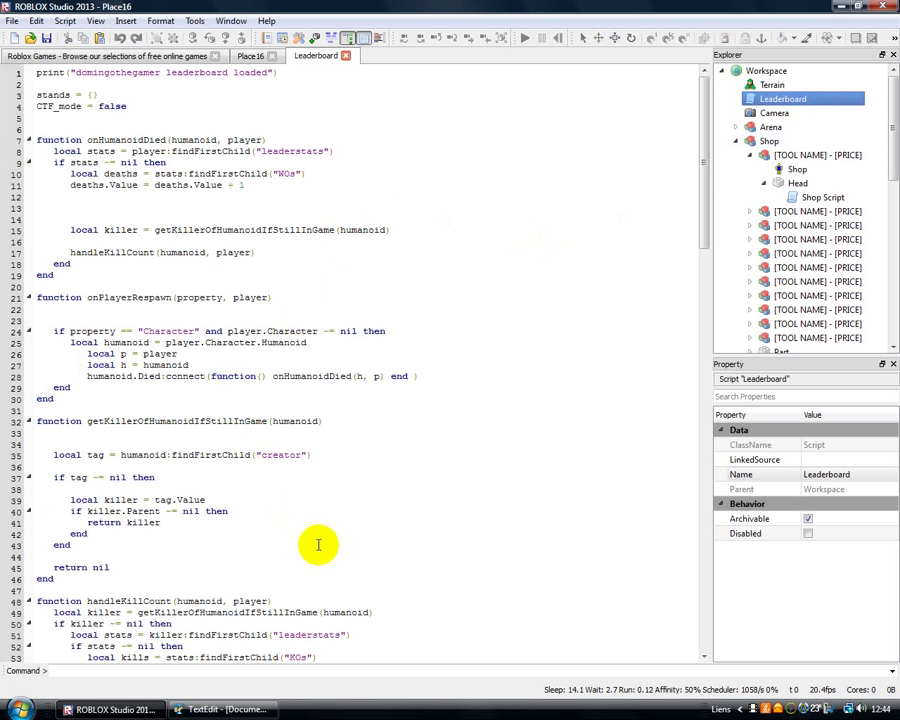
scroll(314, 536, down, 1)
double_click(300, 622)
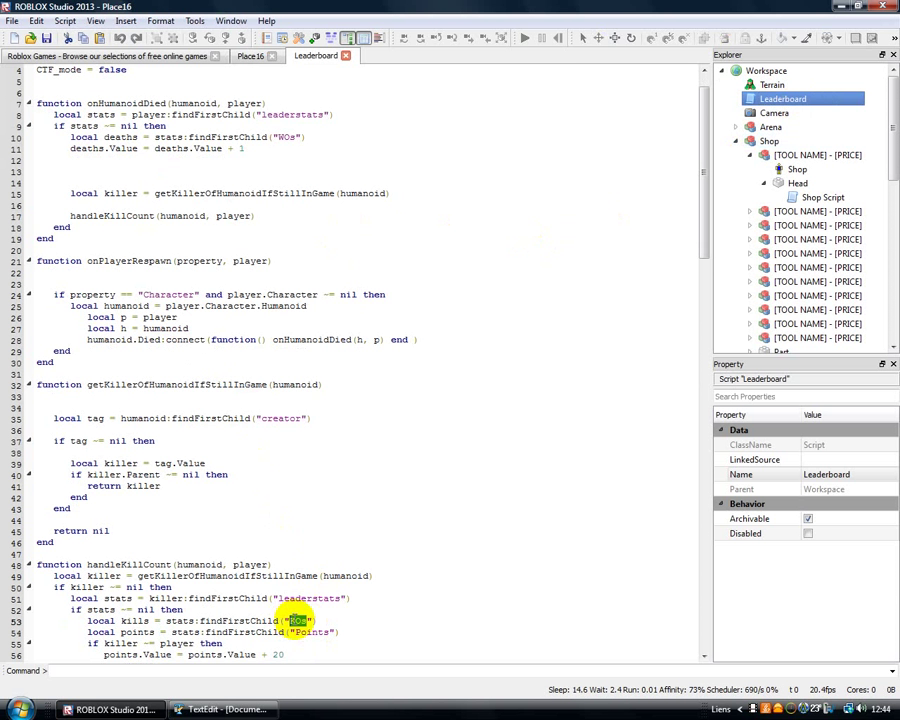
click(346, 55)
Step: Insert LeaderboardV3 from the search results and cut the old Leaderboard
click(292, 37)
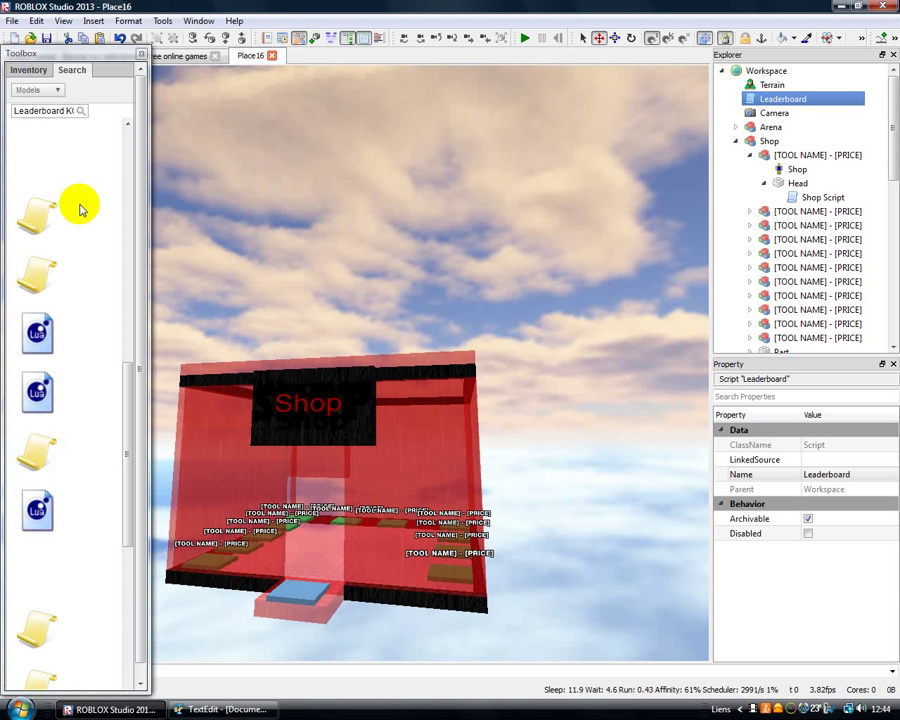
scroll(57, 587, down, 4)
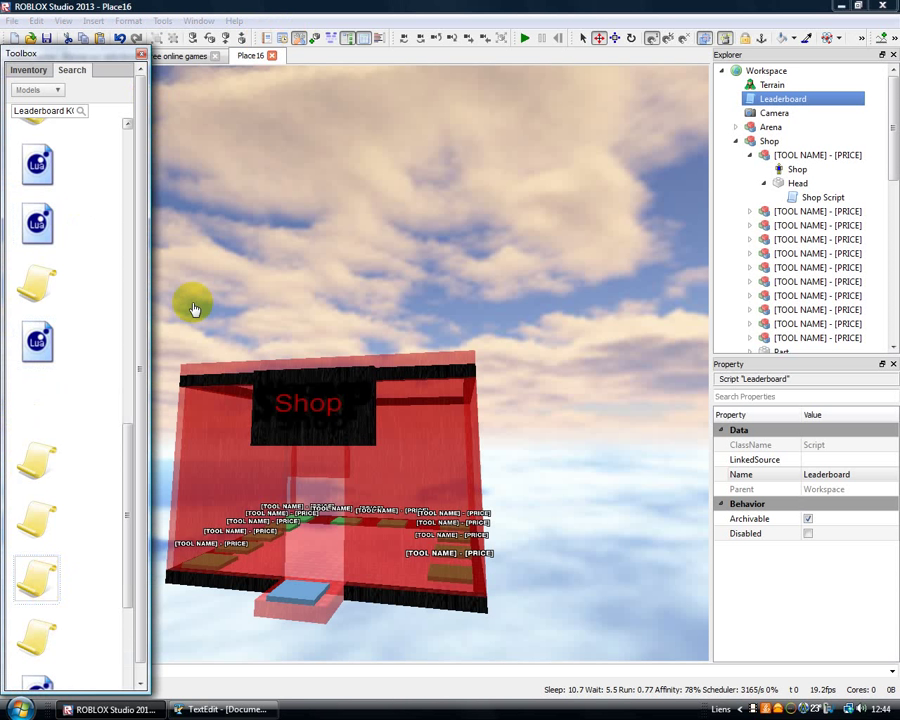
click(141, 53)
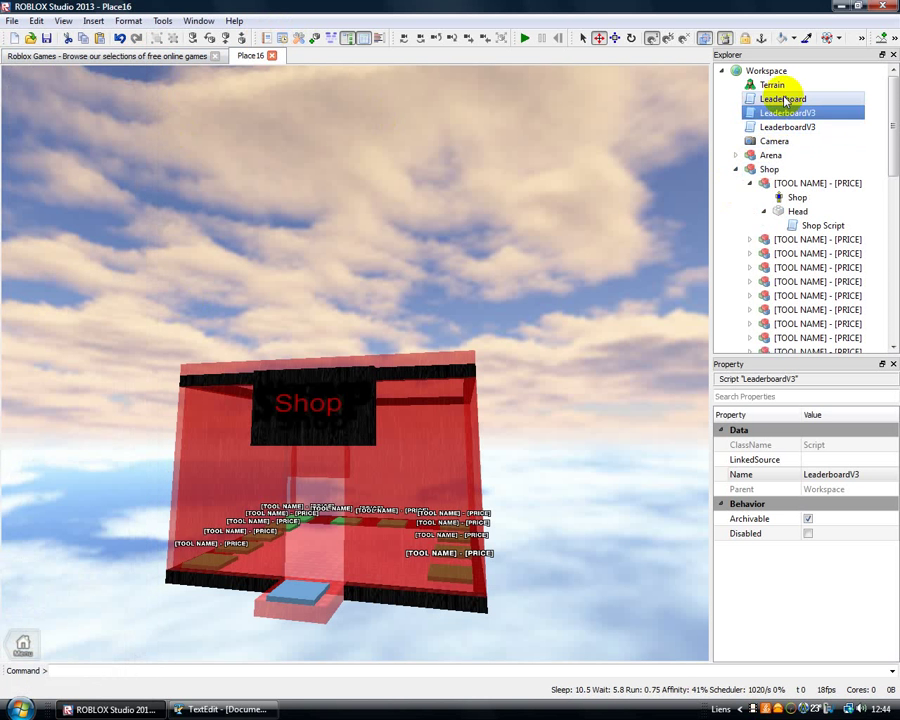
right_click(785, 100)
click(778, 104)
double_click(776, 100)
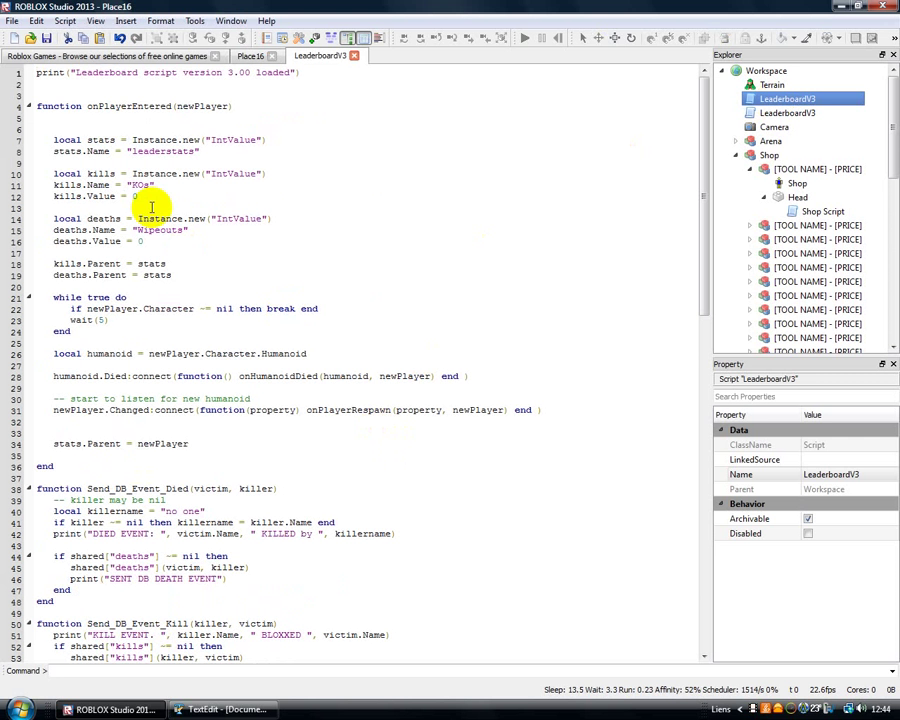
Step: Copy the 'KOs' stat name from the LeaderboardV3 script and close it
drag(143, 185, 129, 185)
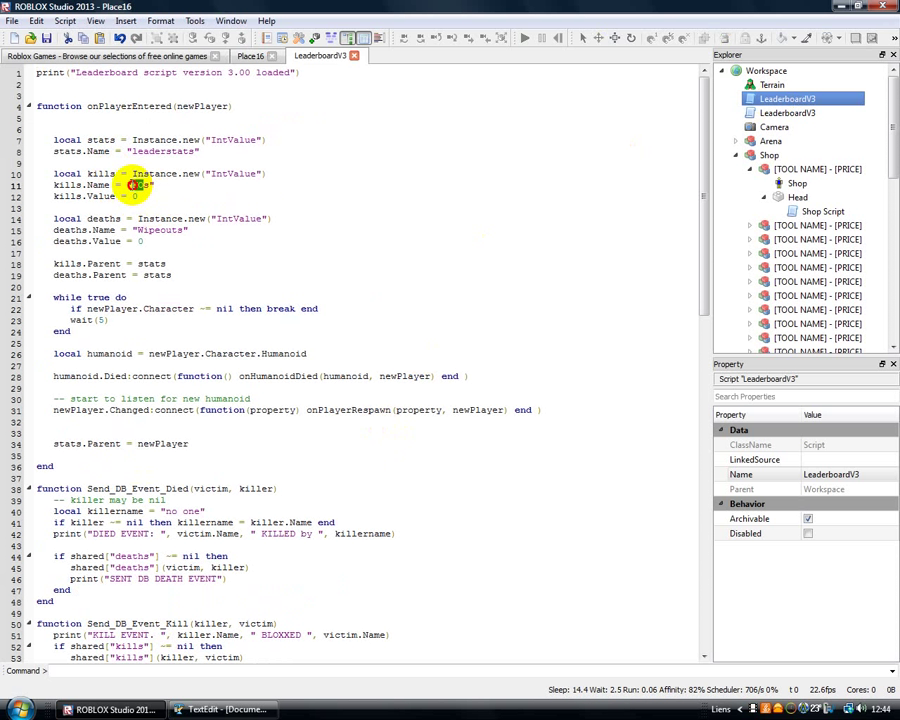
click(140, 184)
double_click(140, 184)
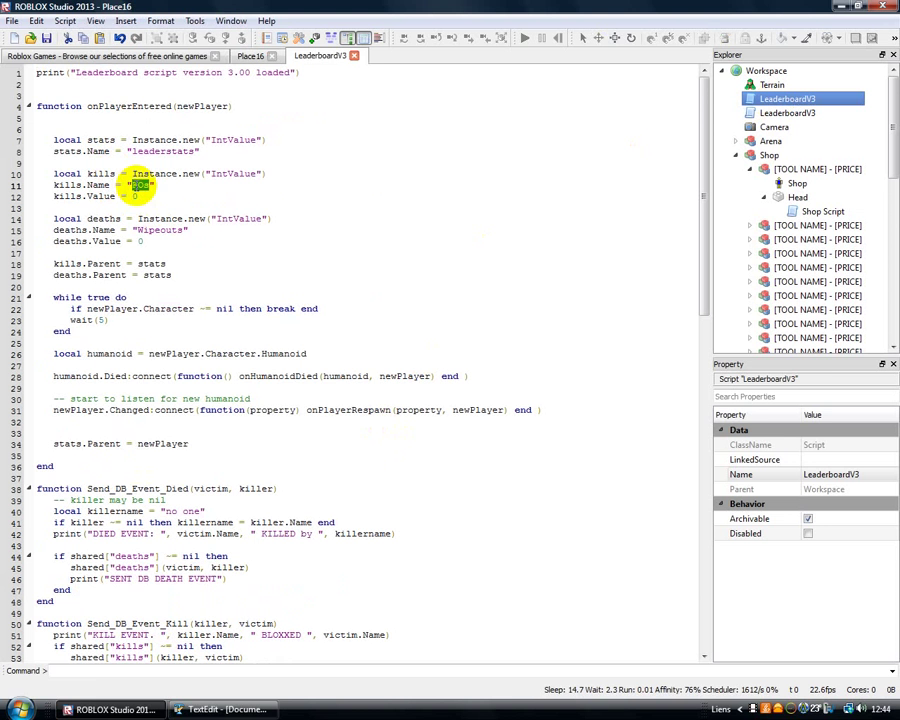
right_click(138, 183)
click(172, 243)
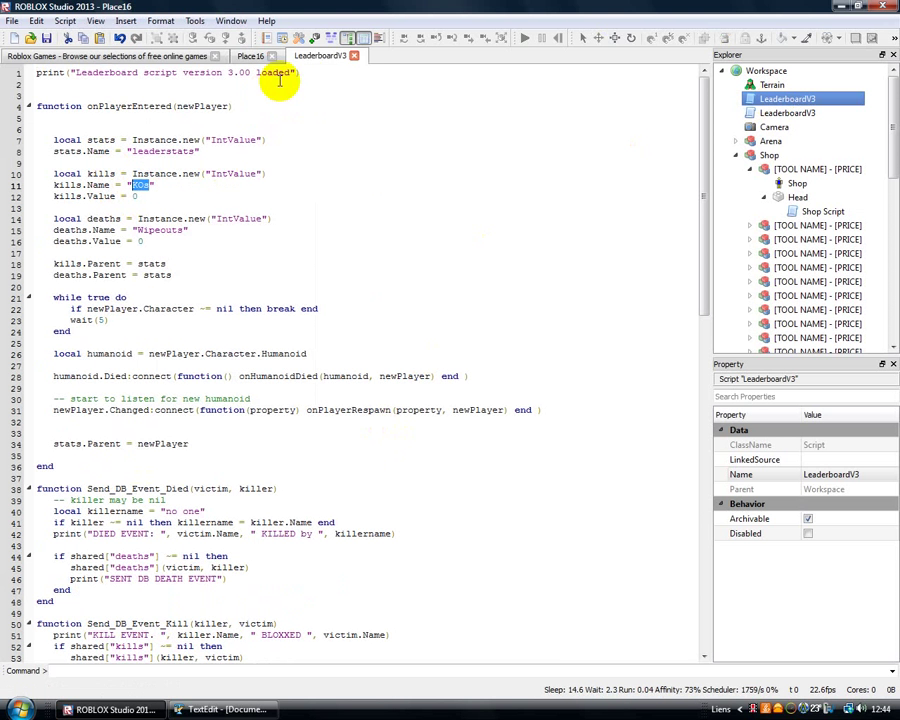
click(354, 56)
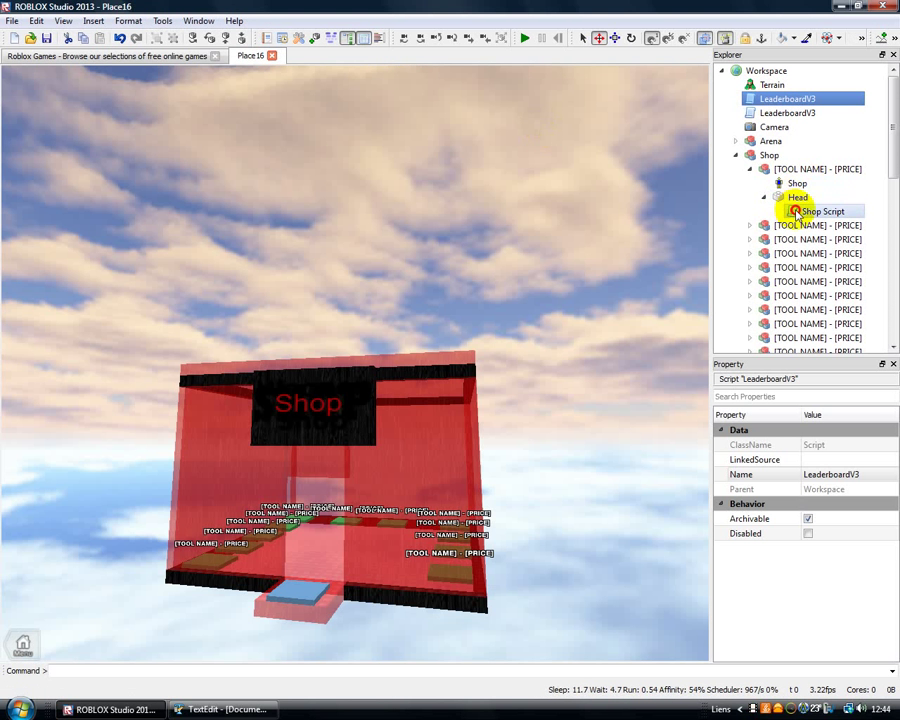
Step: Paste 'KOs' into findFirstChild("") on line 30 of the Shop Script
double_click(796, 211)
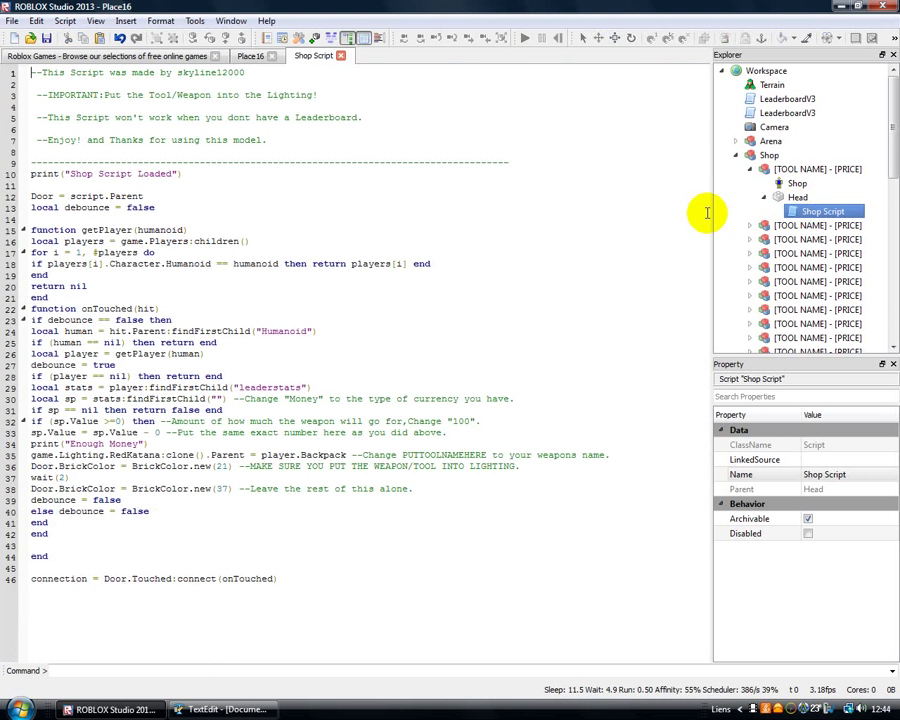
right_click(215, 398)
click(264, 478)
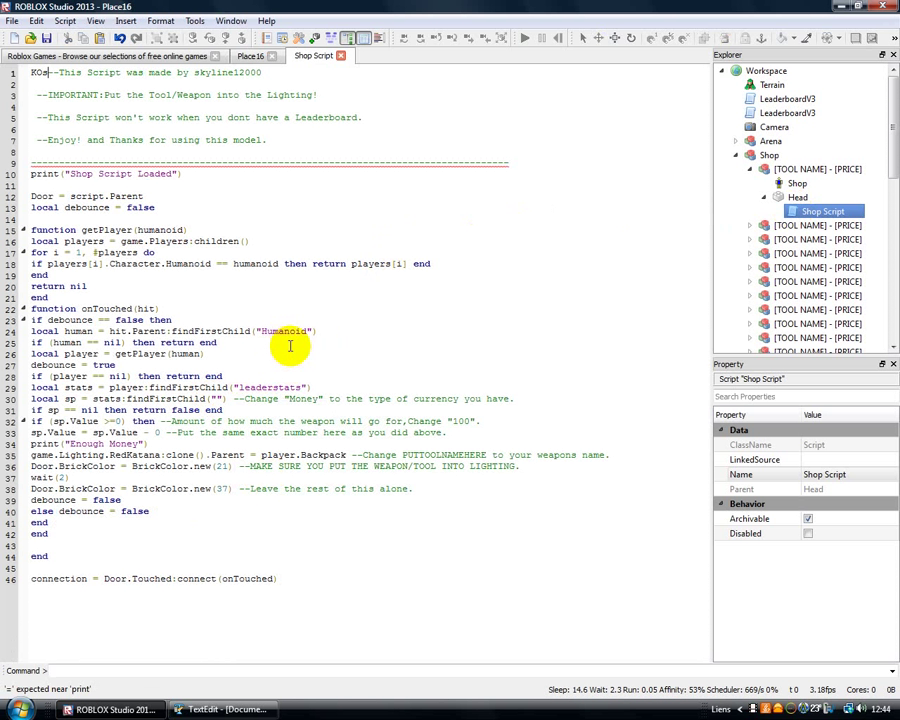
key(BackSpace)
key(BackSpace)
key(BackSpace)
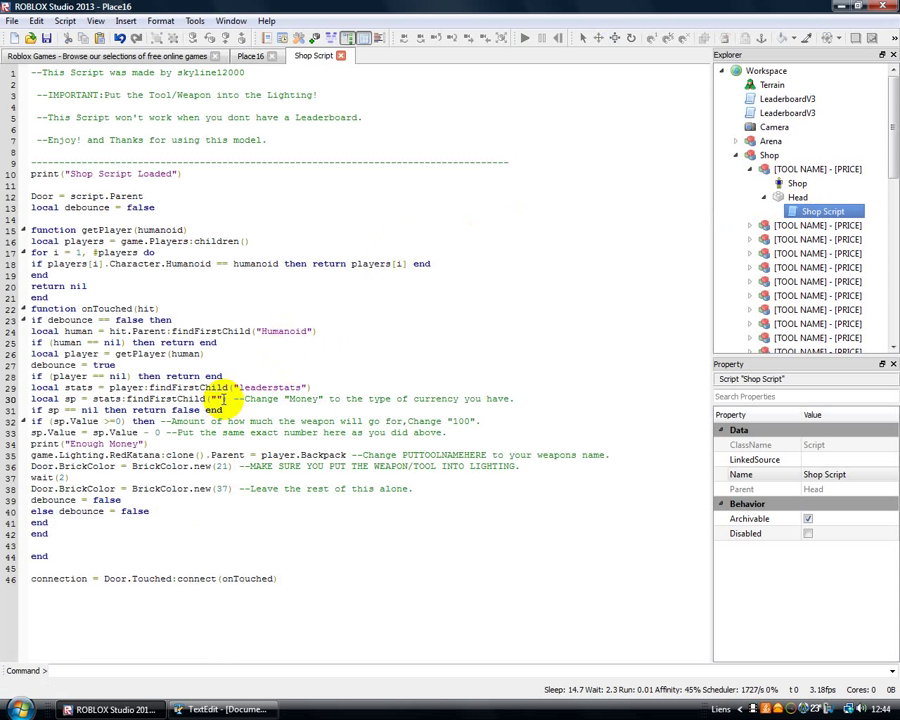
right_click(215, 398)
click(256, 474)
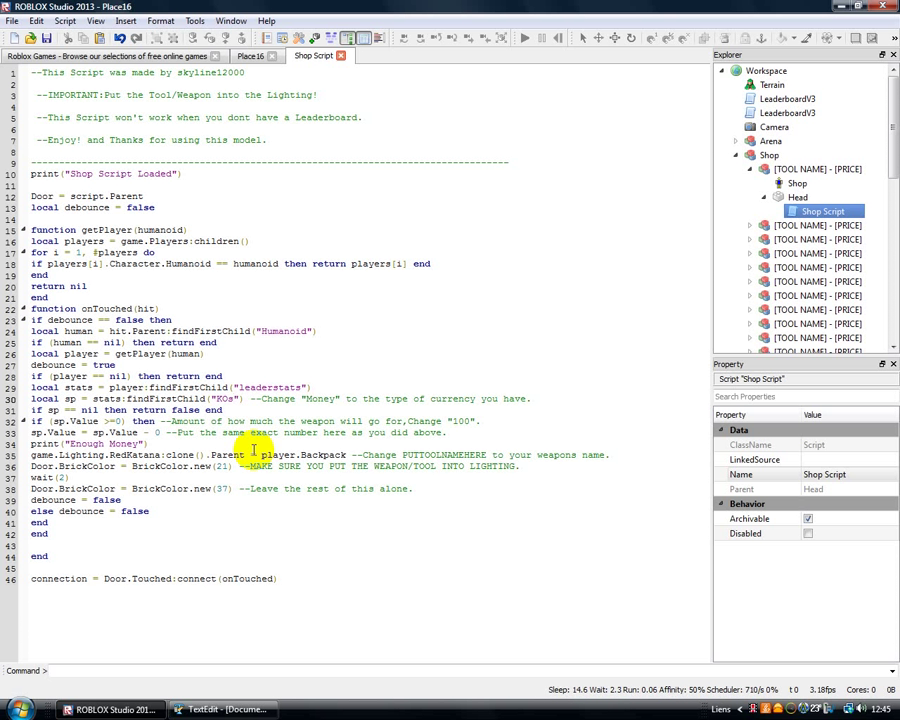
Step: Change the item's price from 0 to 5 in the Shop Script
click(160, 435)
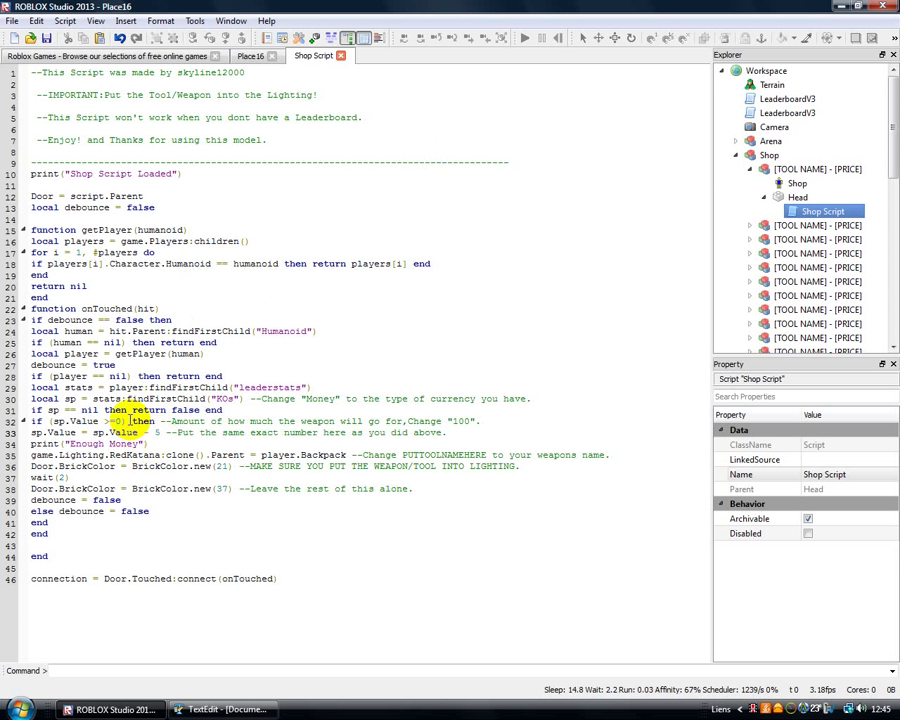
click(118, 421)
key(BackSpace)
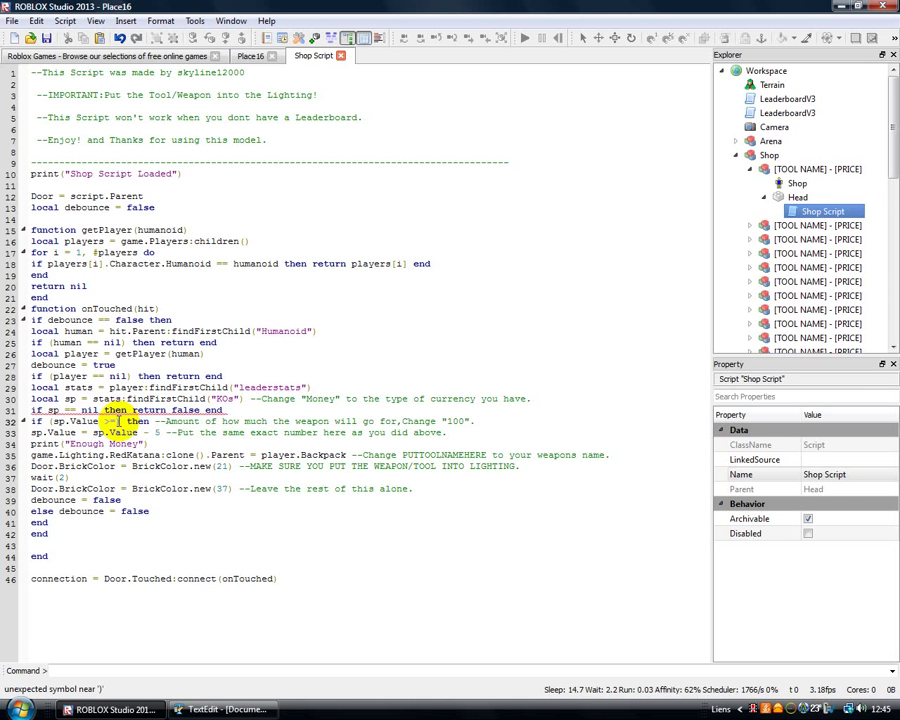
text(5)
click(210, 709)
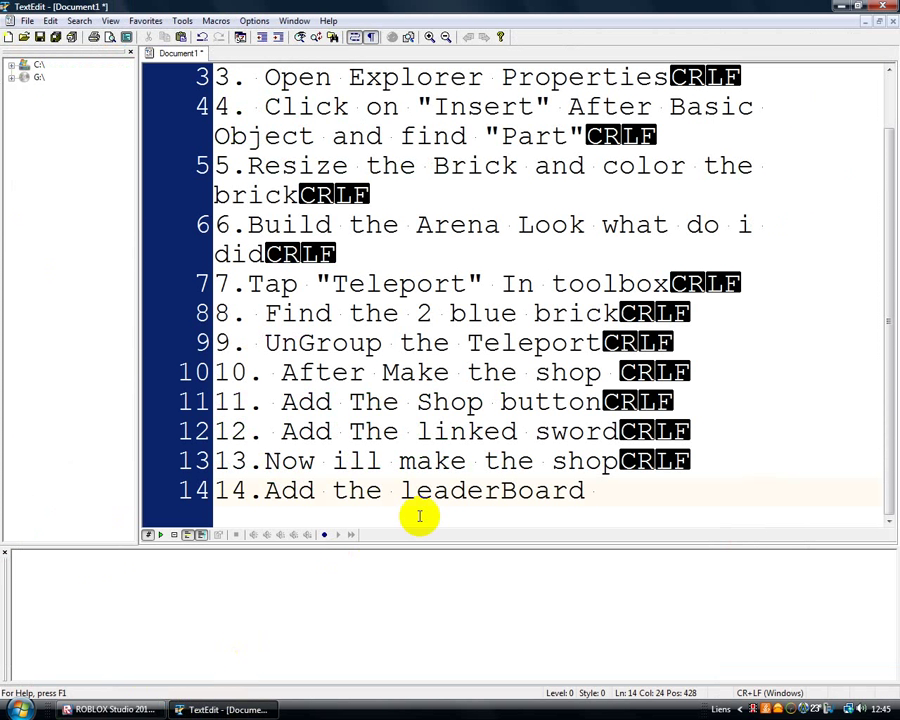
Step: Append 'sorry i wait u' to step 14 and start line '15.'
text(sor)
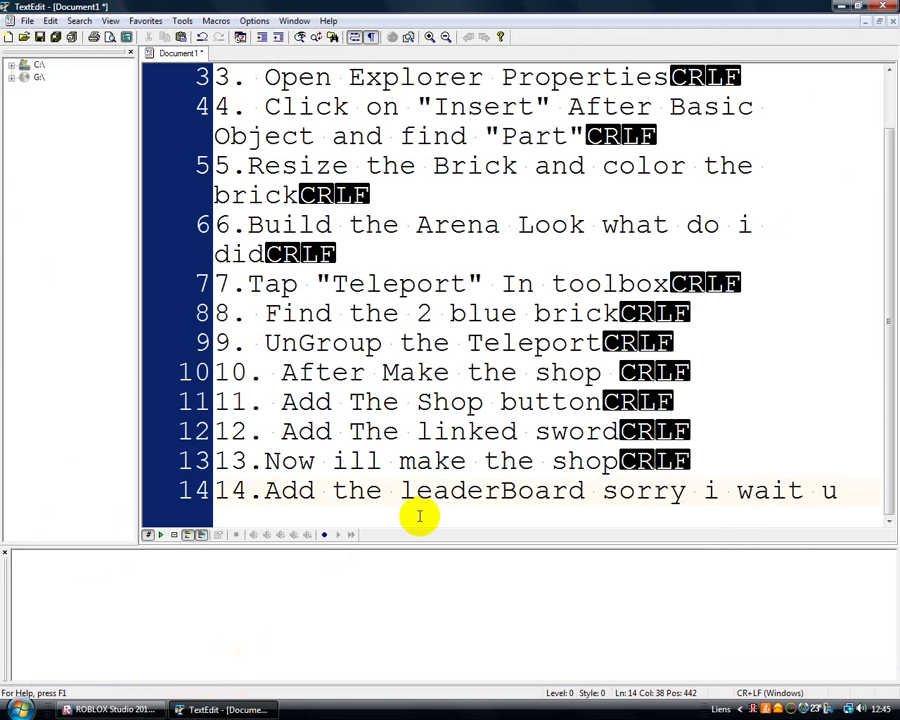
text(ry i wait u)
key(Return)
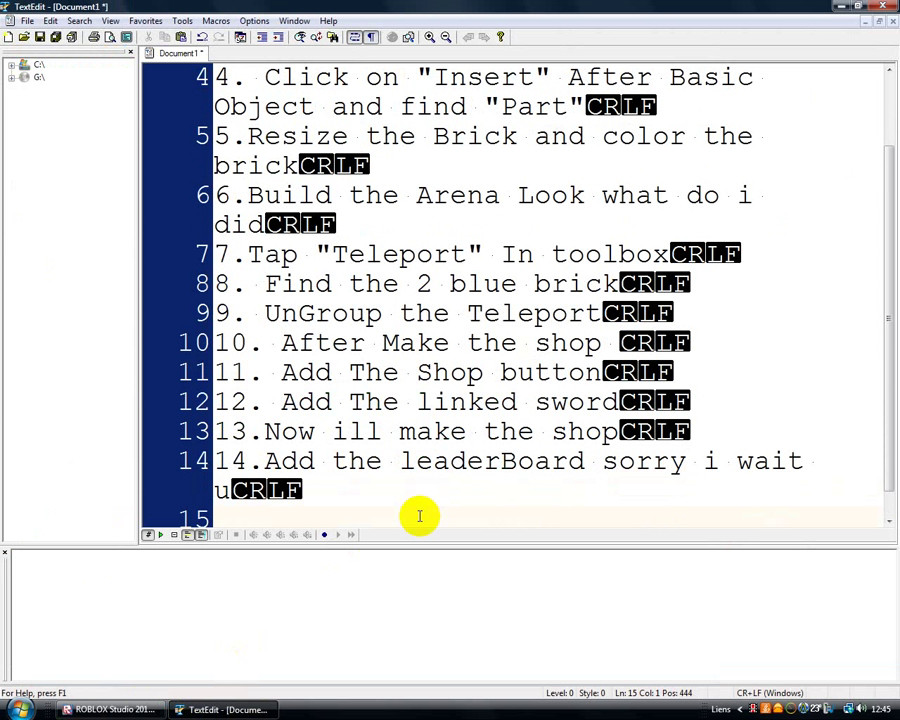
text(15.)
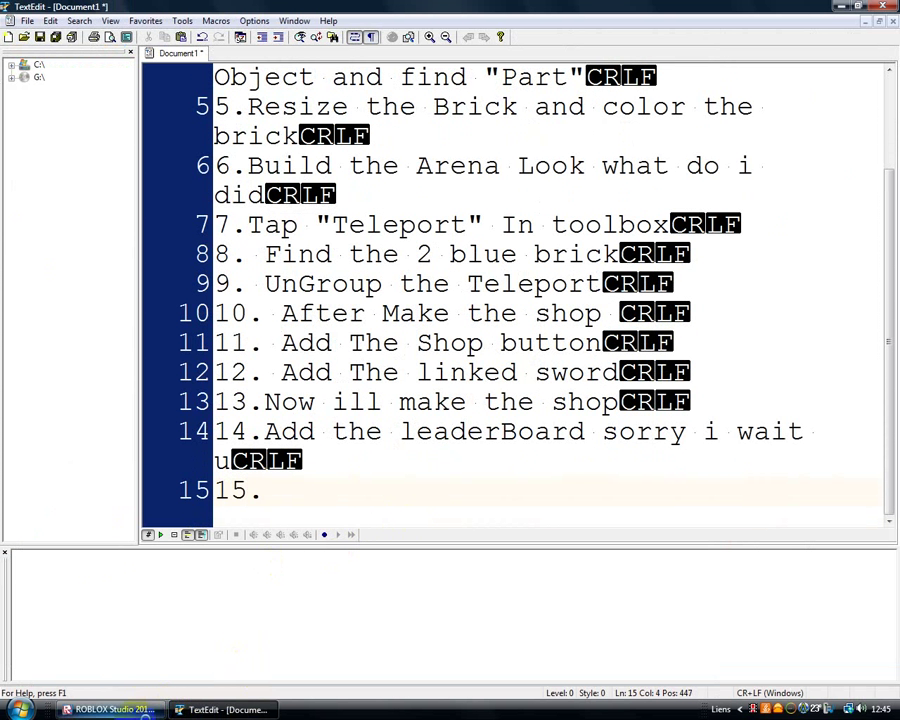
key(alt+Tab)
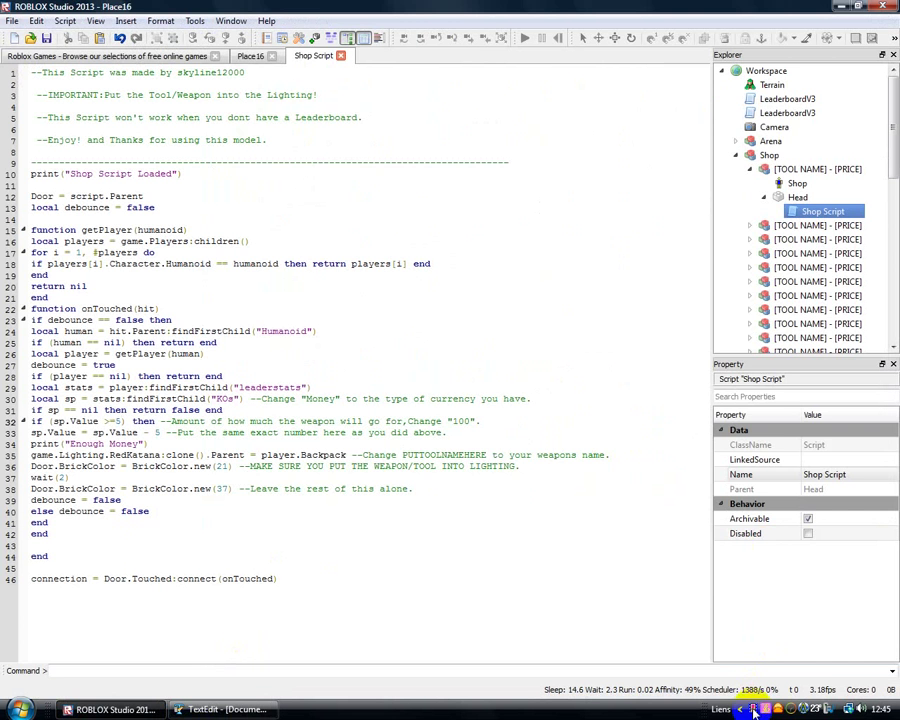
Step: Close the Studio tabs and open the Character Customizer's T-Shirts wardrobe on the Roblox site
key(ctrl+F4)
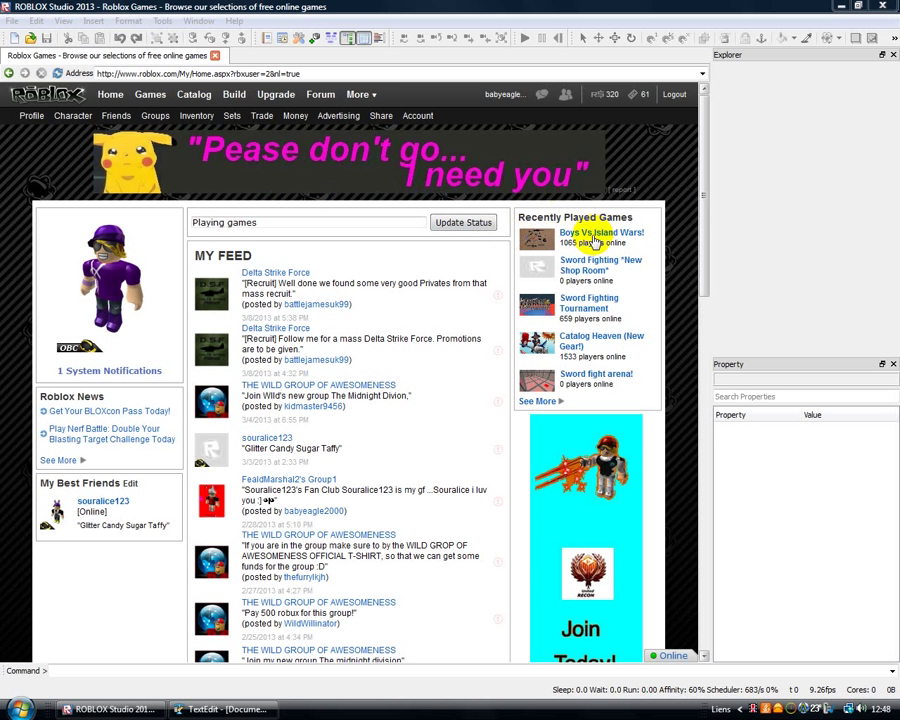
click(62, 117)
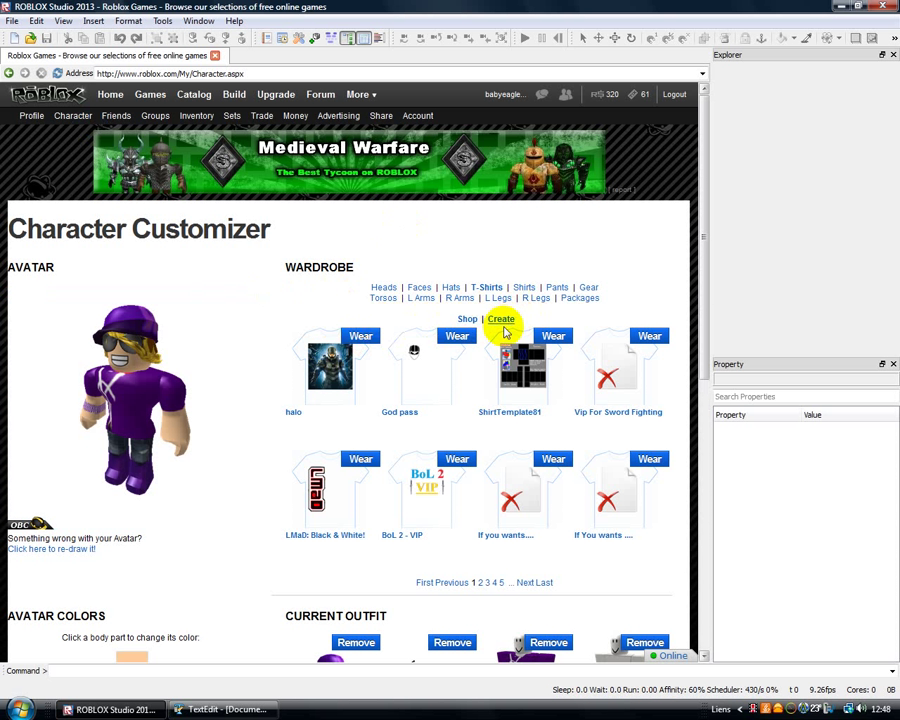
click(275, 709)
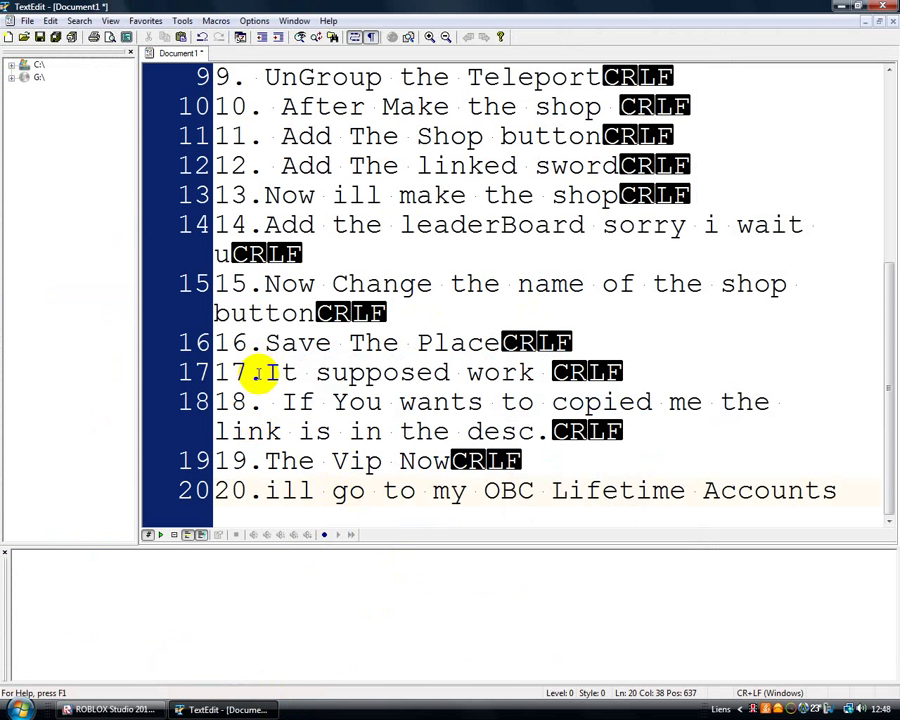
Step: Highlight the notes for steps 15, 16 and 17, including the 'It supposed work' note
drag(261, 373, 551, 372)
drag(262, 343, 500, 344)
drag(264, 284, 347, 284)
drag(552, 284, 789, 310)
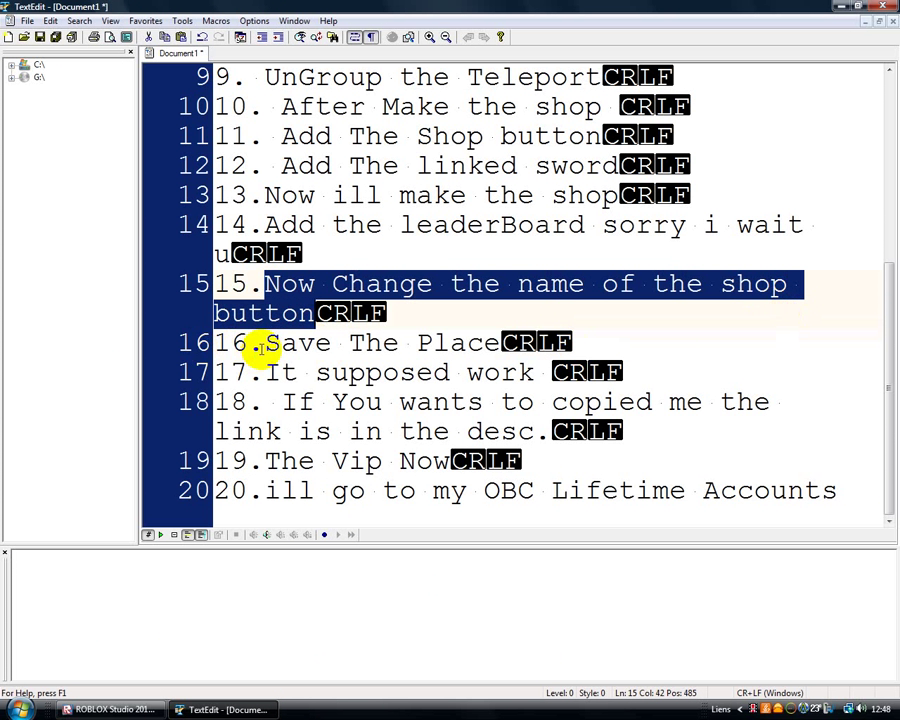
drag(268, 343, 506, 344)
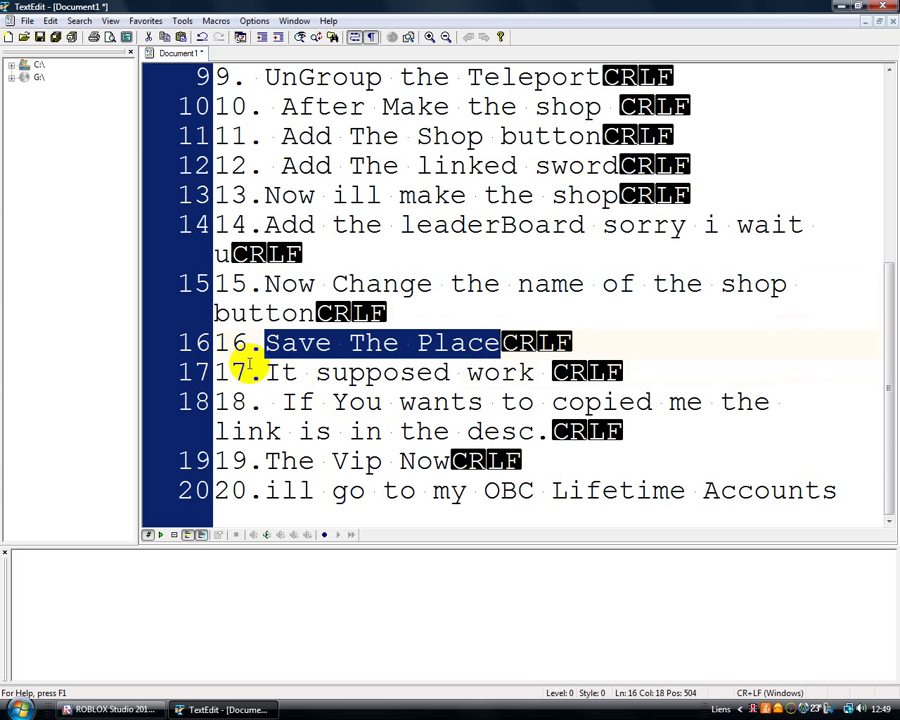
click(282, 372)
drag(284, 372, 552, 372)
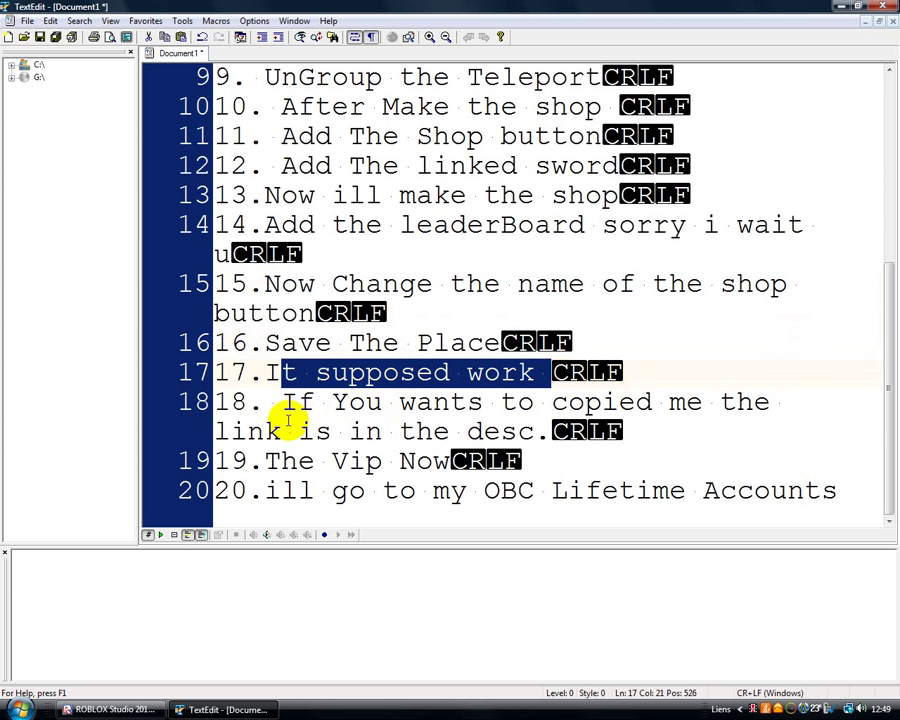
Step: Go over notes 18–20, covering the description link and The Vip Now, then return to Character Customizer
drag(298, 401, 772, 402)
drag(213, 431, 550, 432)
drag(268, 461, 858, 520)
click(270, 492)
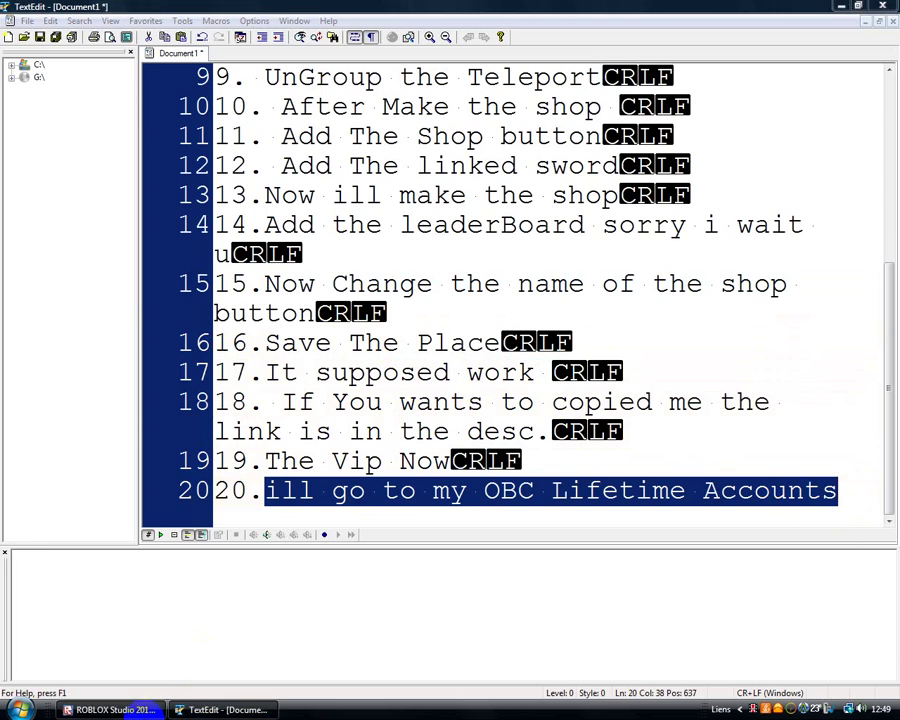
key(alt+Tab)
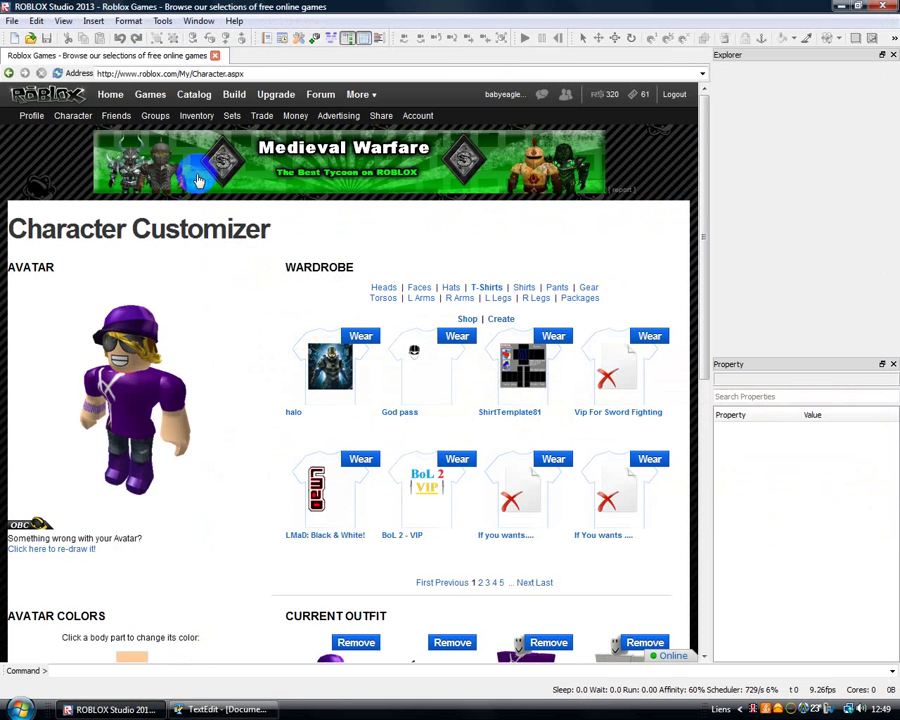
Step: Create a new T-shirt from cuty80.png in the Images folder
click(501, 319)
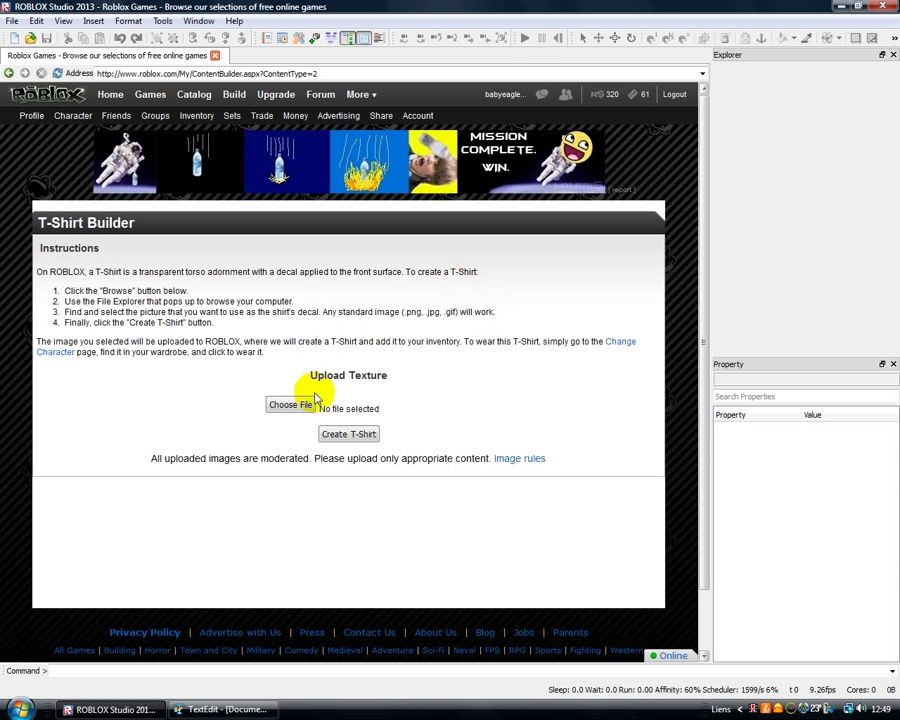
click(309, 410)
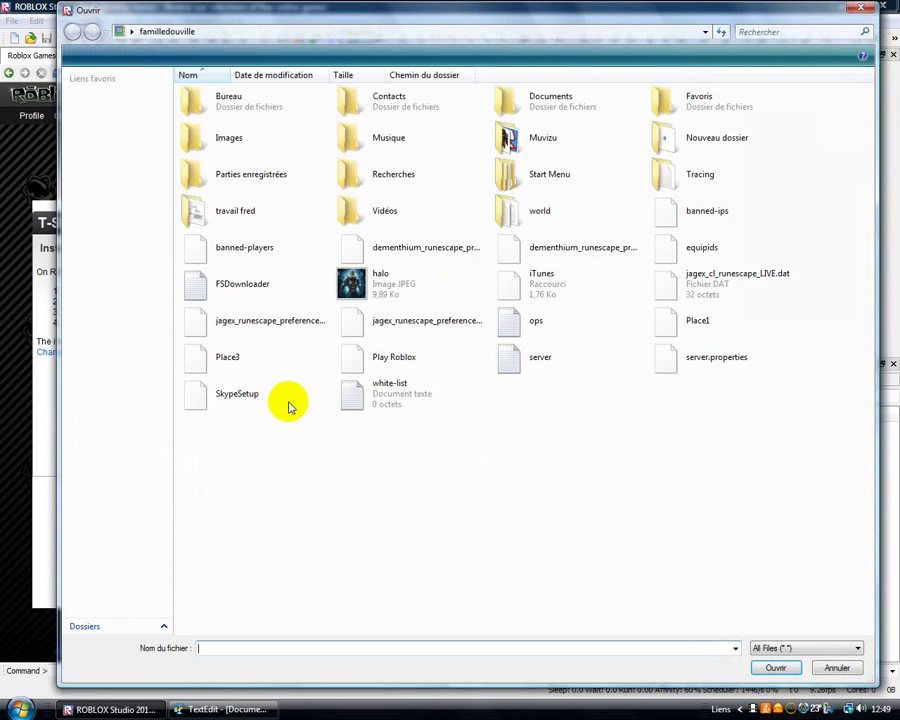
double_click(238, 134)
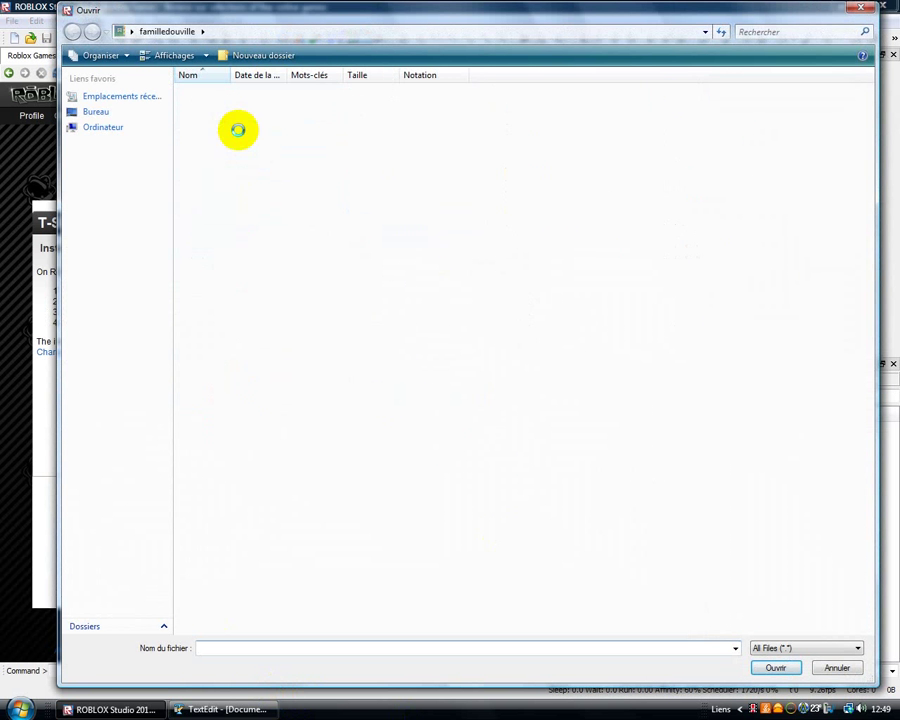
scroll(266, 175, down, 8)
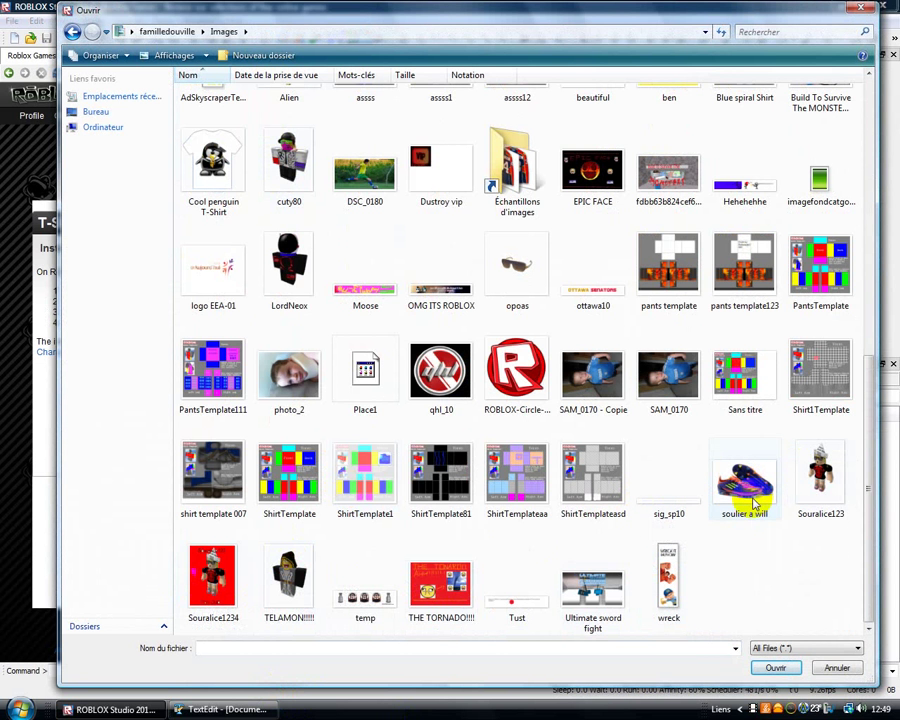
scroll(700, 420, up, 2)
scroll(370, 440, down, 2)
scroll(201, 372, up, 2)
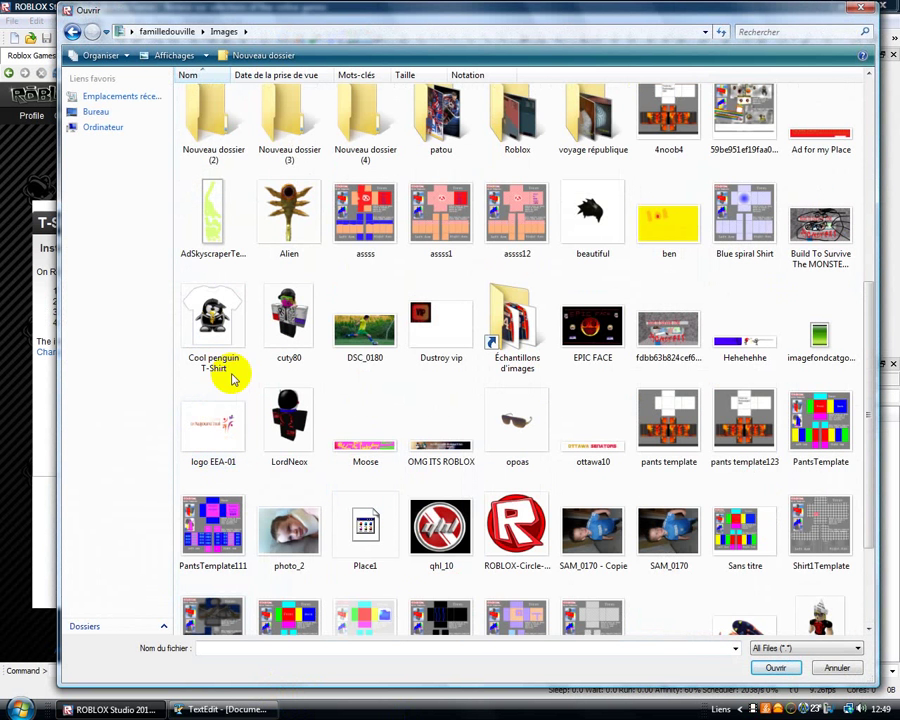
double_click(285, 312)
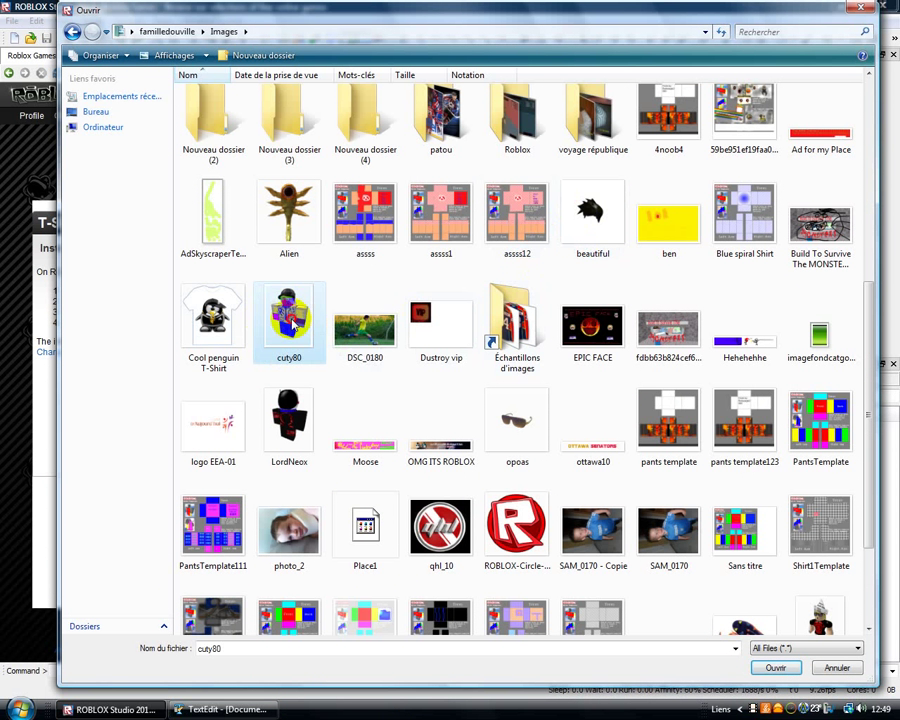
click(334, 438)
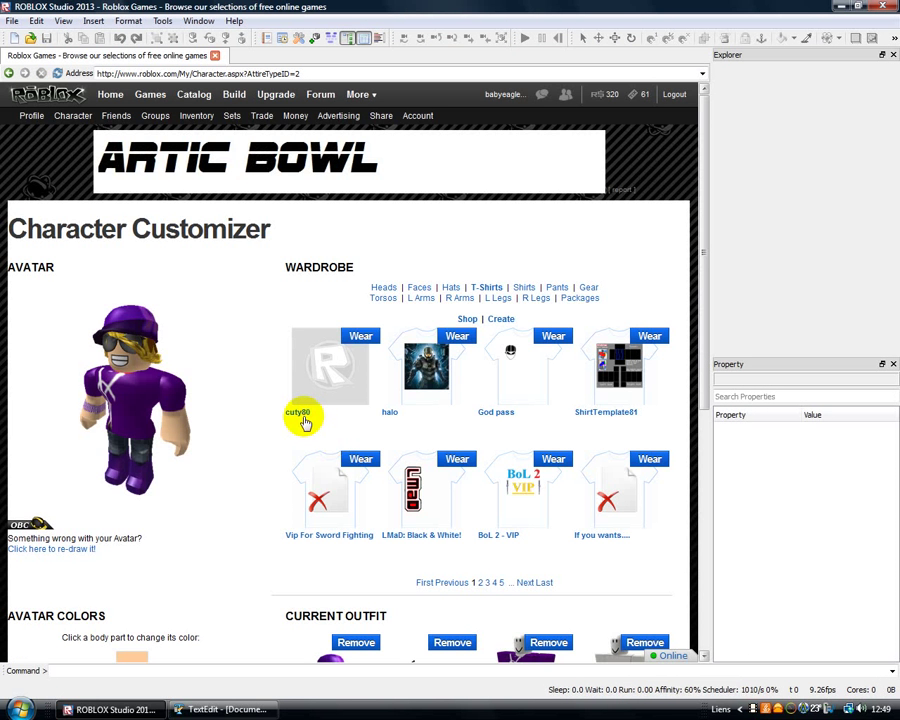
Step: Rename the cuty80 T-shirt to 'V.I.P.' in its configuration and save
click(300, 416)
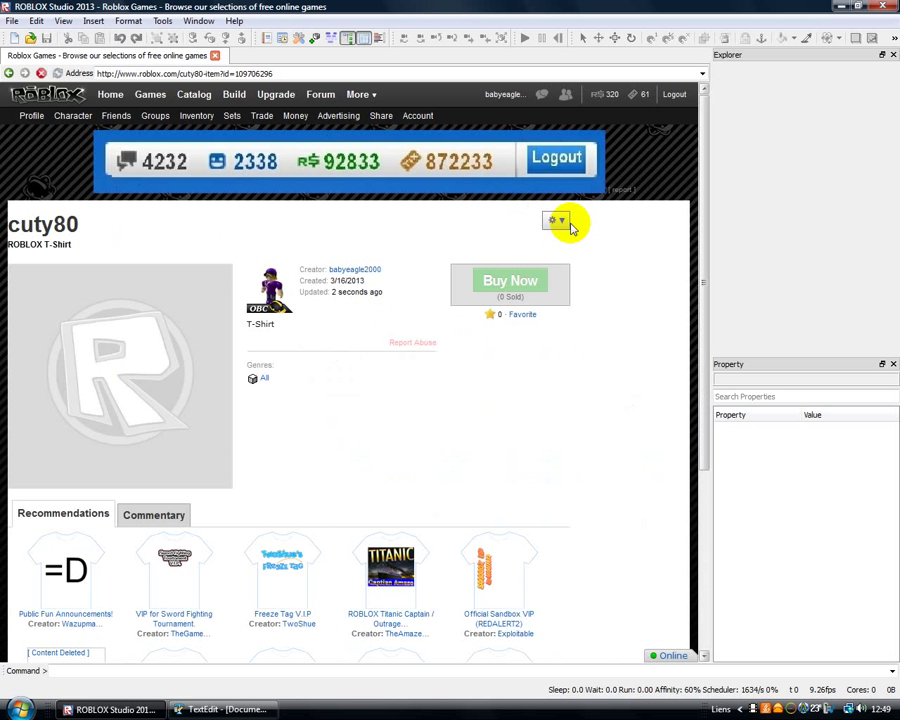
click(555, 224)
click(524, 254)
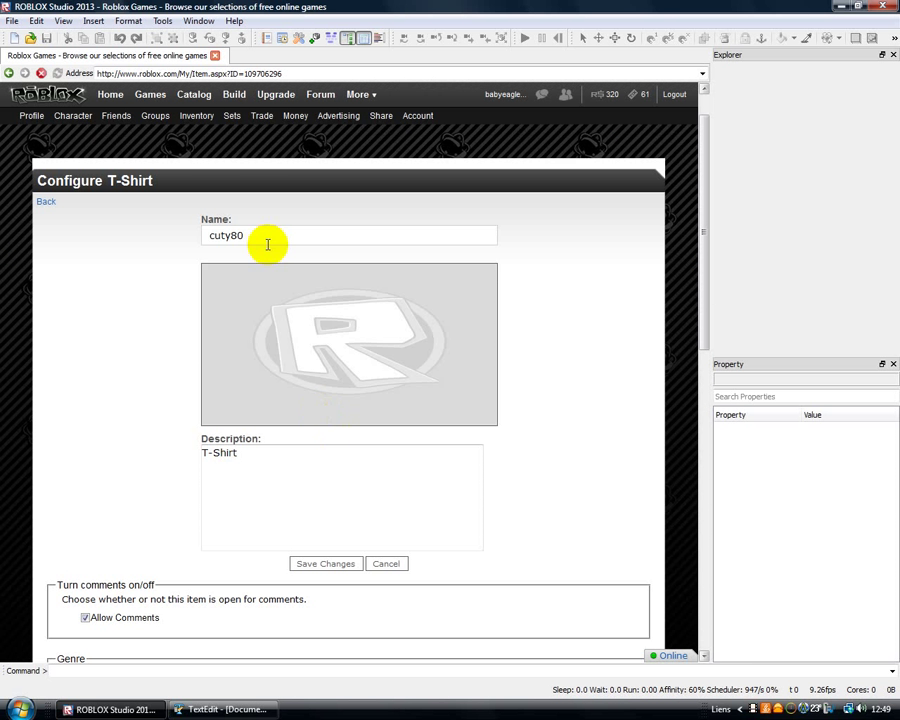
drag(263, 236, 141, 237)
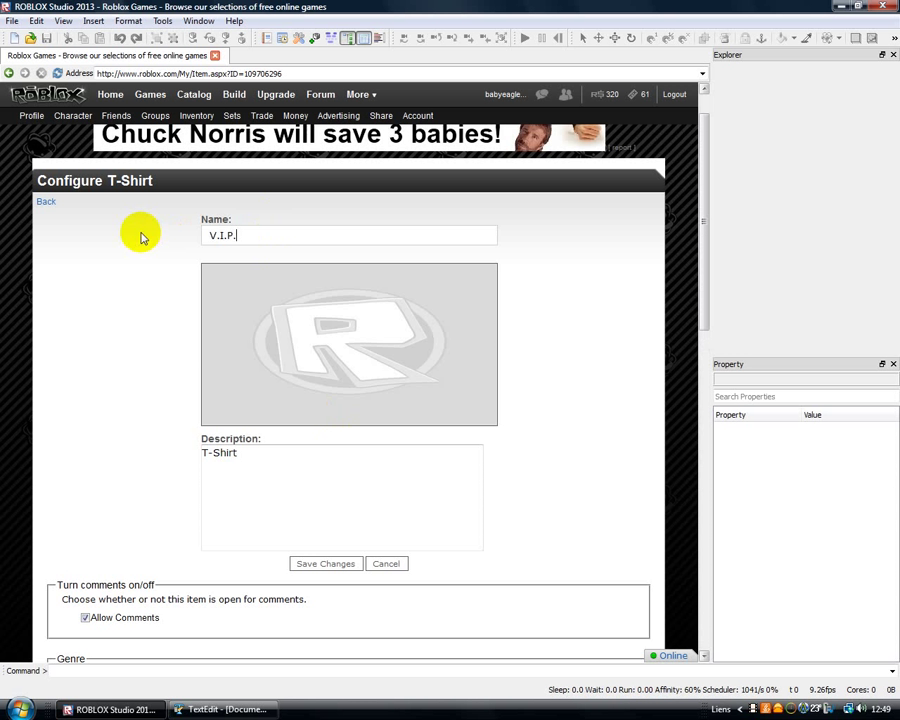
click(325, 565)
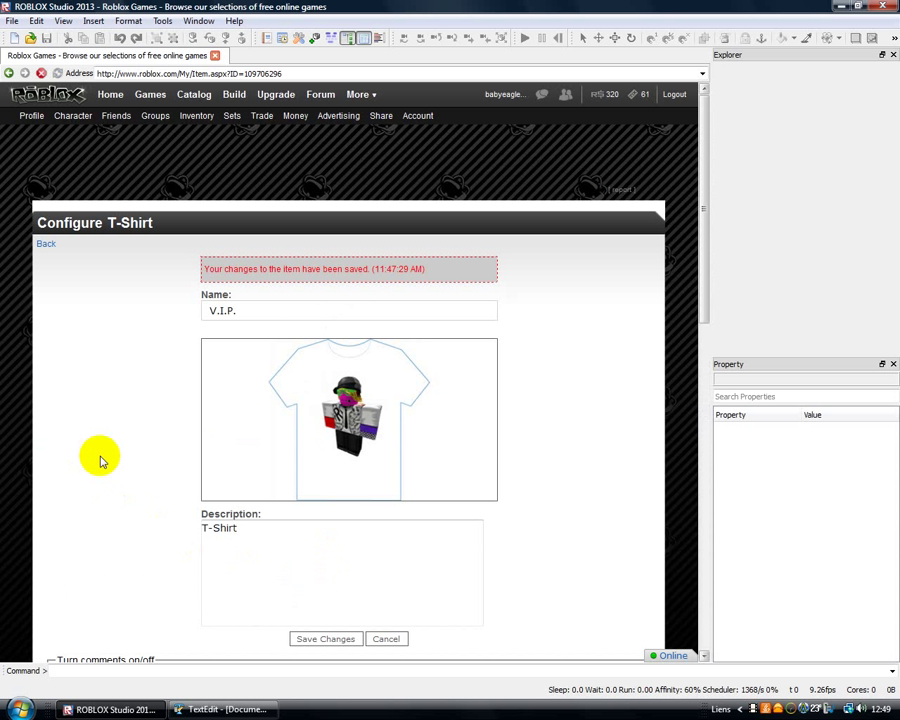
Step: Put the V.I.P. shirt on sale for Tickets and save the sale settings
scroll(100, 457, down, 5)
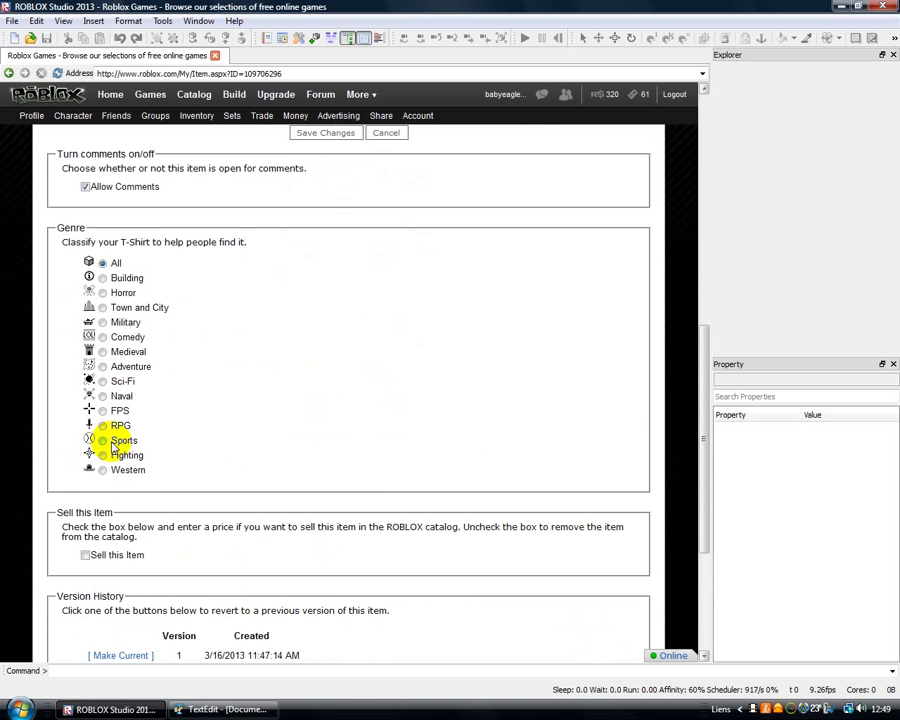
click(84, 470)
click(177, 499)
scroll(260, 570, down, 2)
click(303, 588)
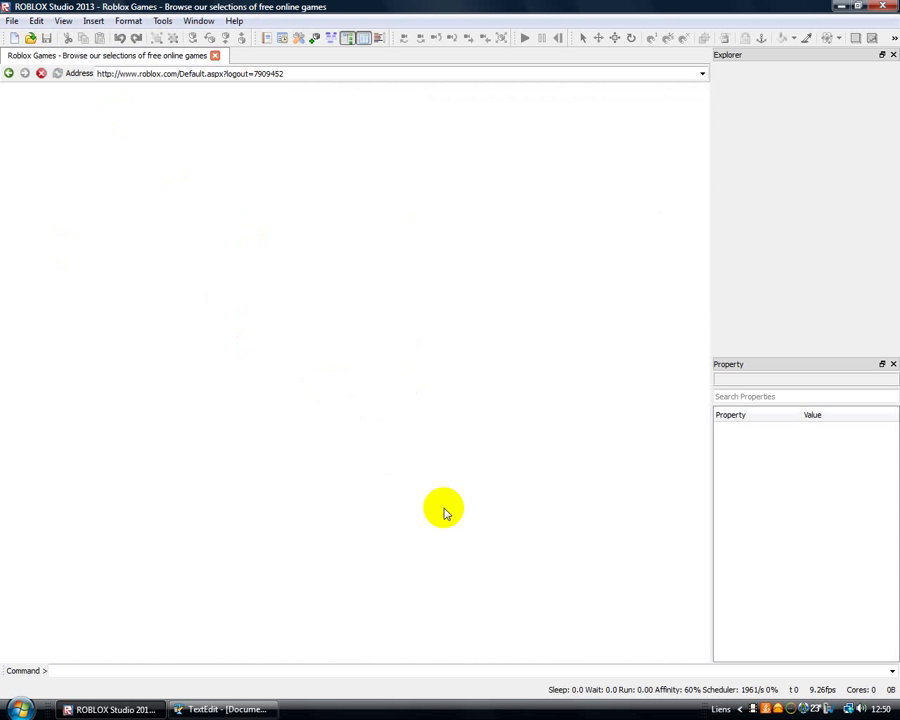
Step: Sign in with the second account's username and password to reach its Home feed
drag(90, 130, 101, 149)
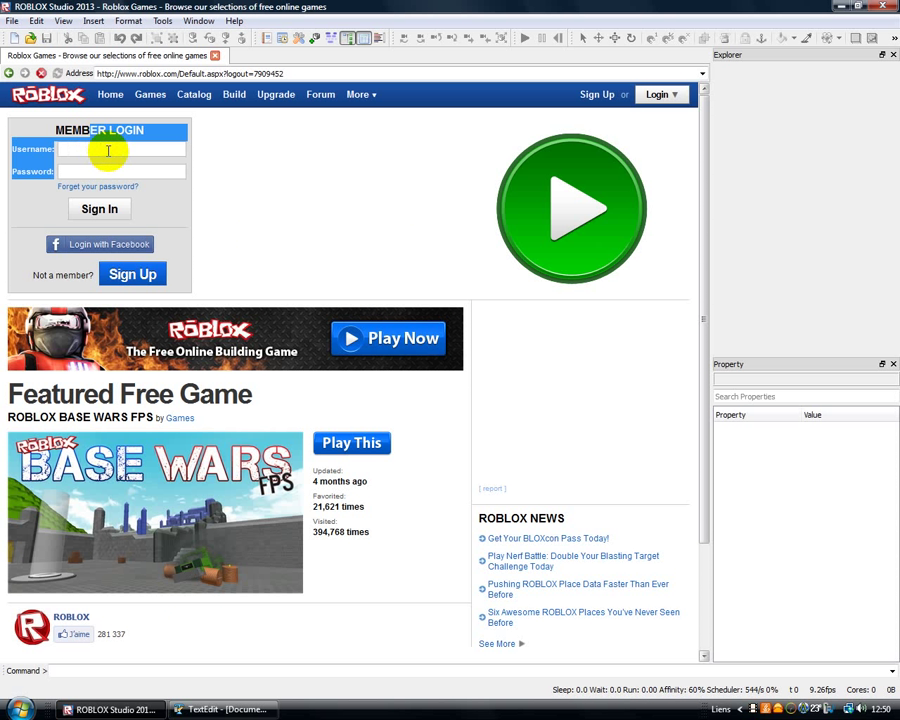
click(108, 150)
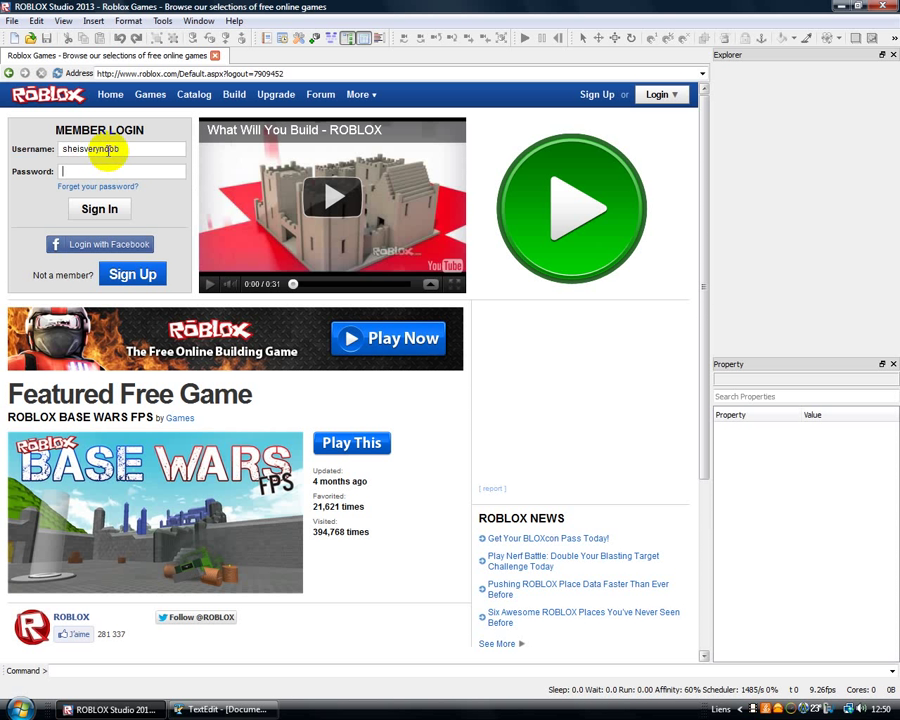
key(Return)
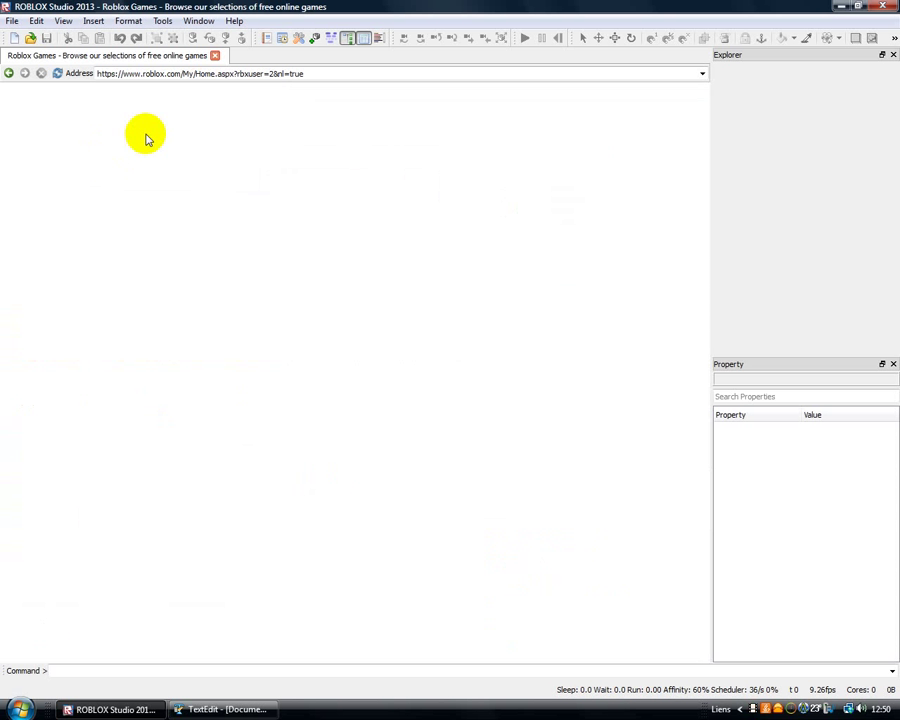
mouse_move(110, 709)
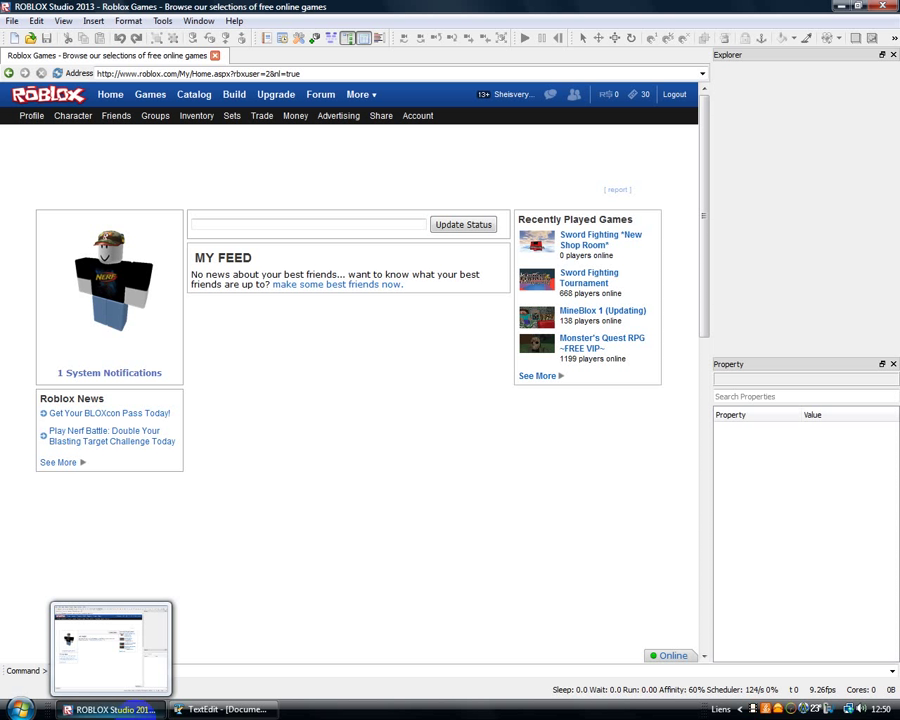
Step: Search People for the creator's account and open their profile
right_click(10, 488)
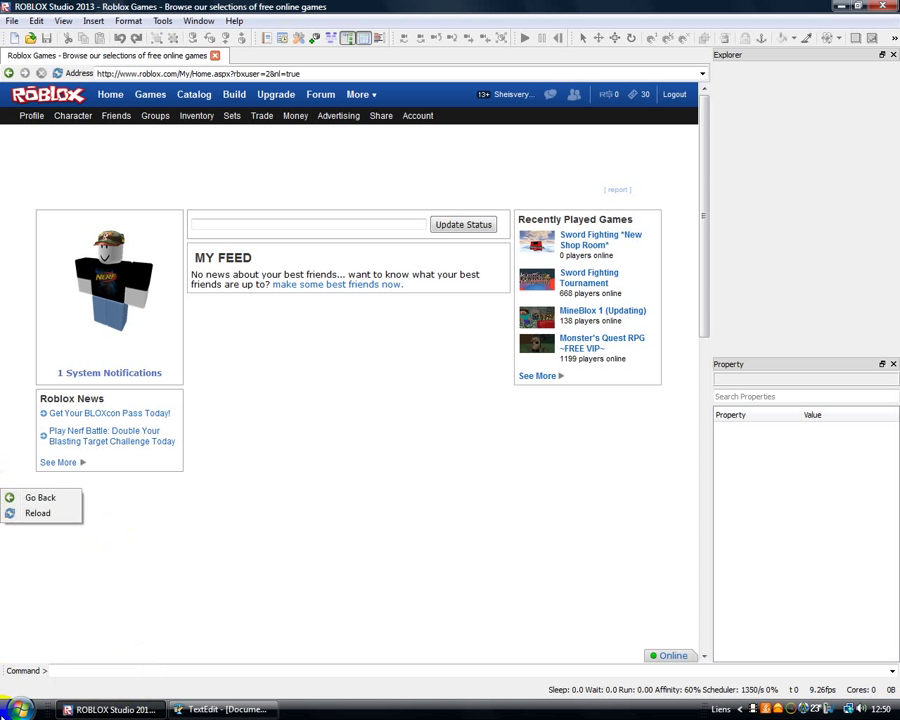
click(380, 496)
mouse_move(374, 91)
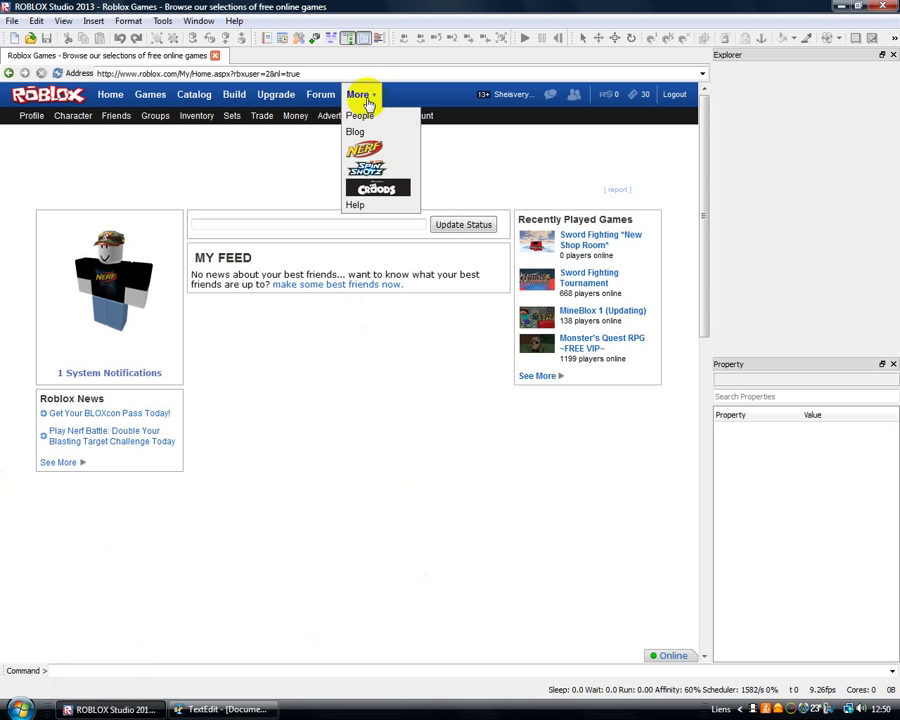
click(362, 116)
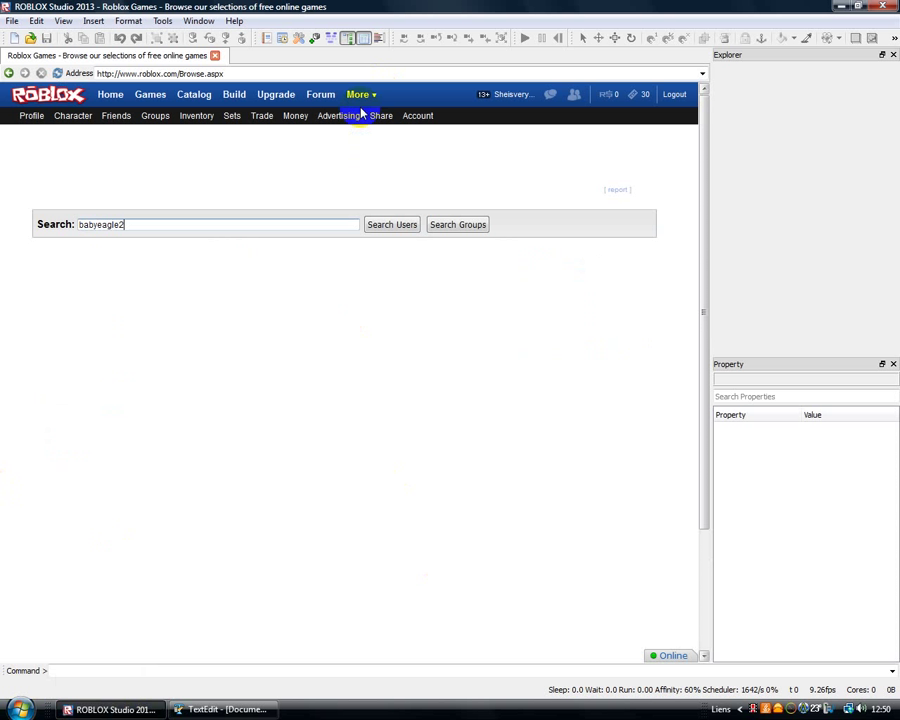
mouse_move(369, 106)
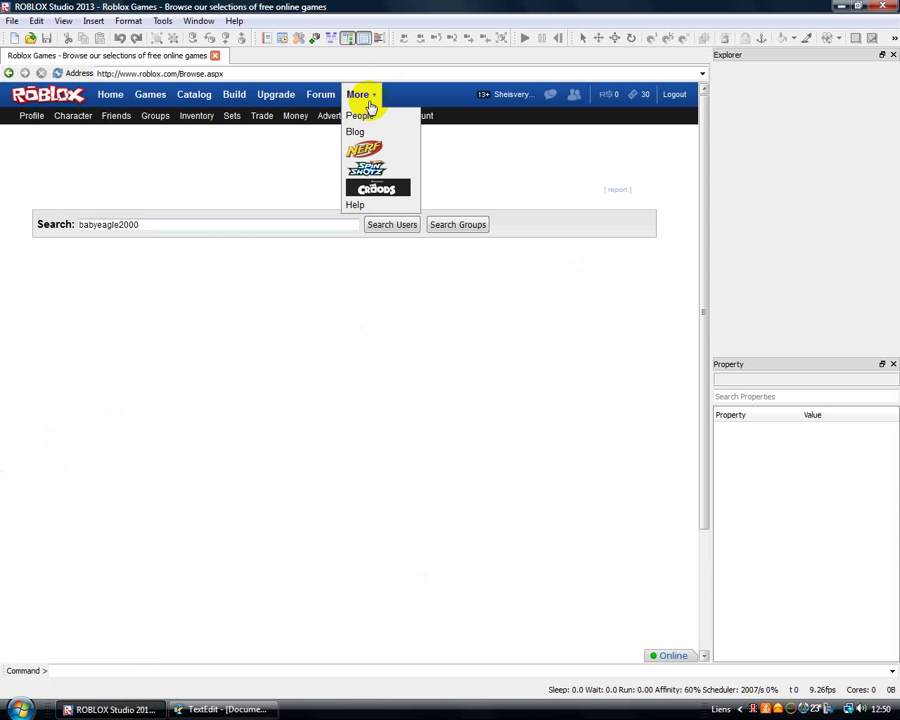
click(392, 224)
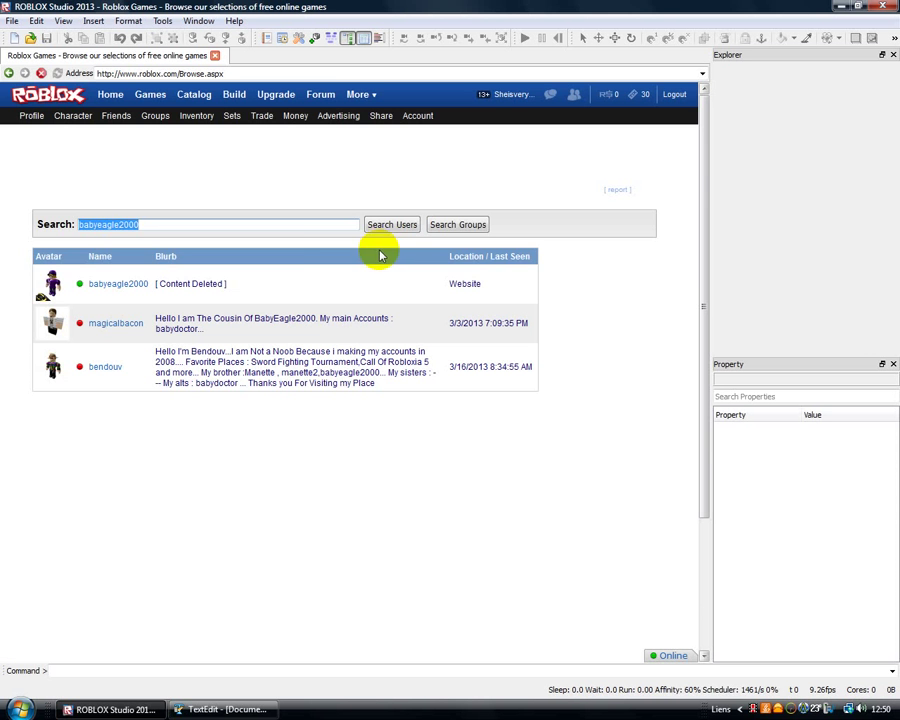
click(130, 287)
Step: Buy the V.I.P. T-shirt with tickets from the creator's T-Shirts inventory
scroll(203, 395, down, 4)
scroll(20, 488, down, 8)
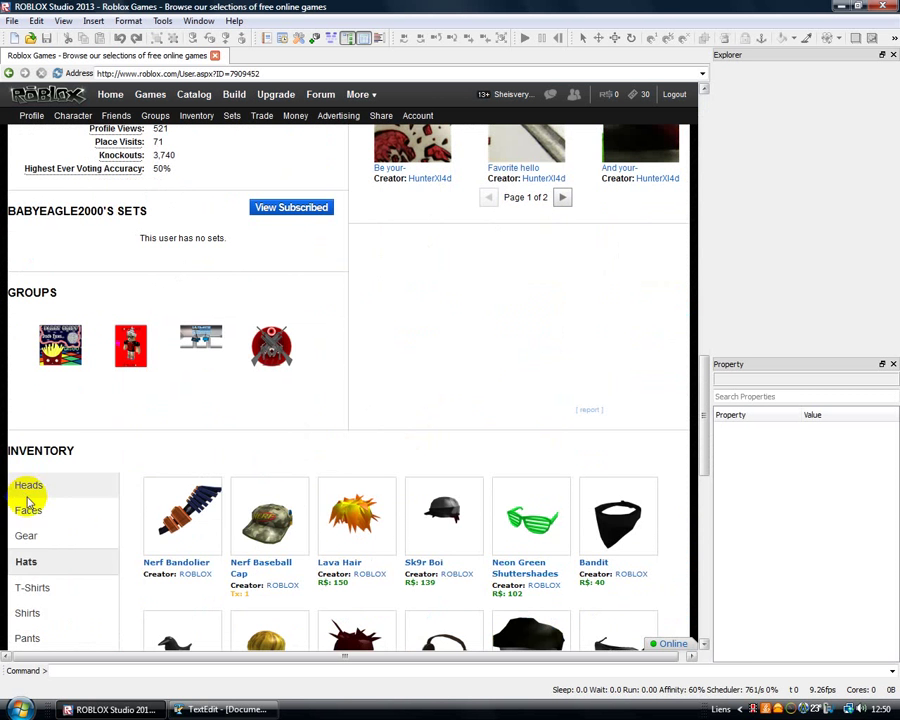
click(40, 589)
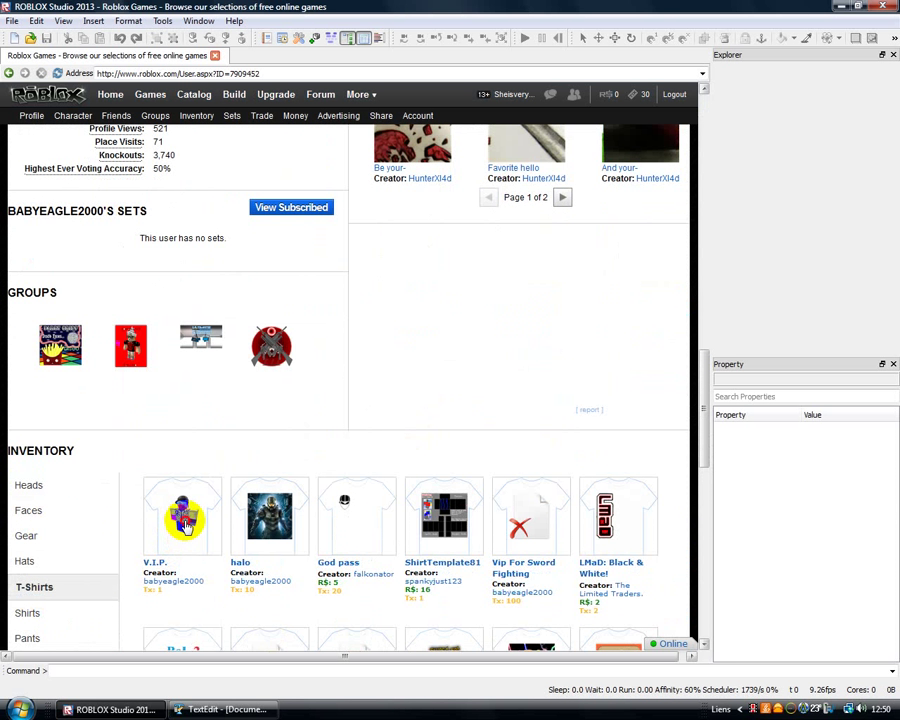
click(185, 520)
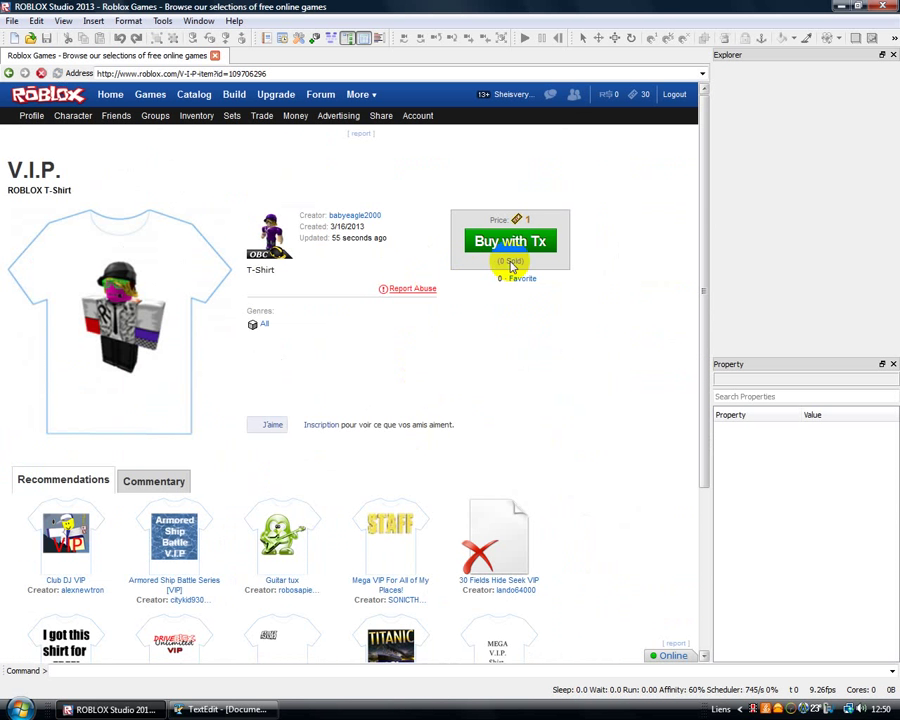
click(509, 298)
click(318, 426)
click(410, 430)
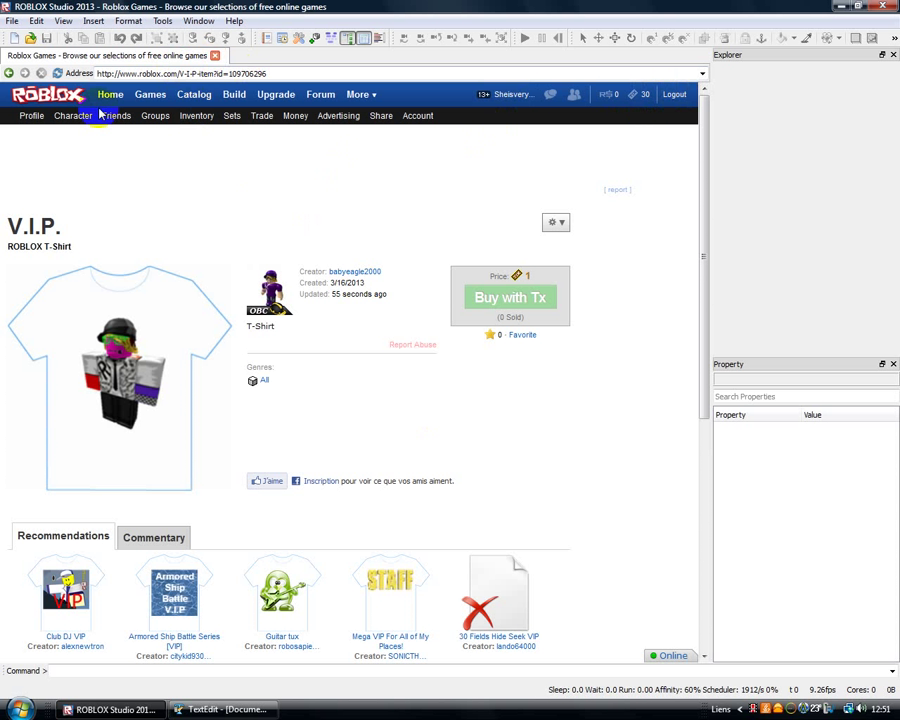
Step: Wear the V.I.P. T-shirt on the avatar from the Character page
click(32, 120)
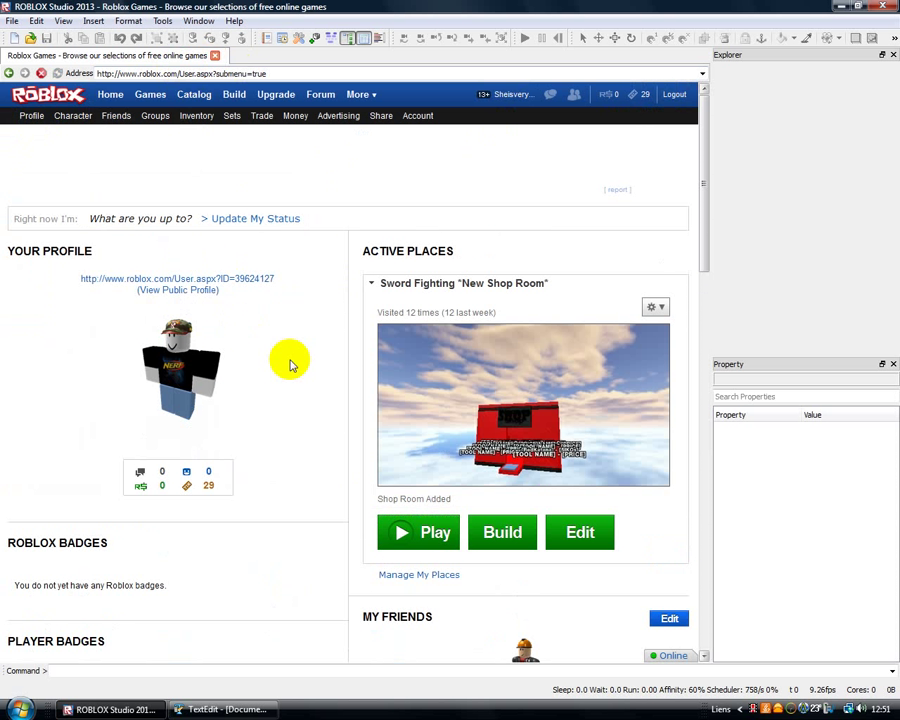
scroll(243, 374, down, 3)
scroll(243, 374, up, 3)
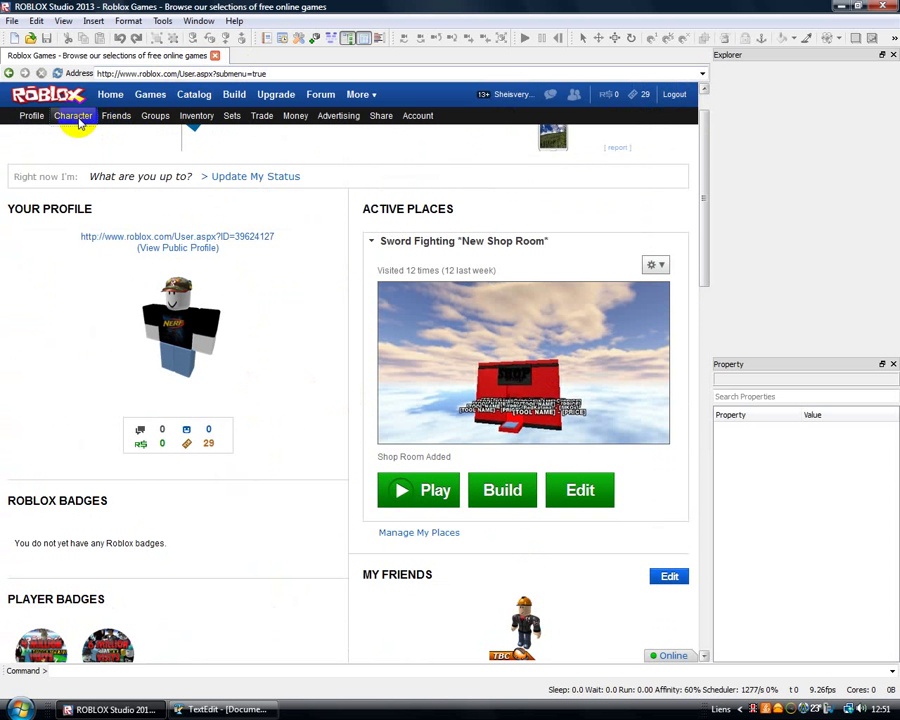
click(73, 115)
click(357, 339)
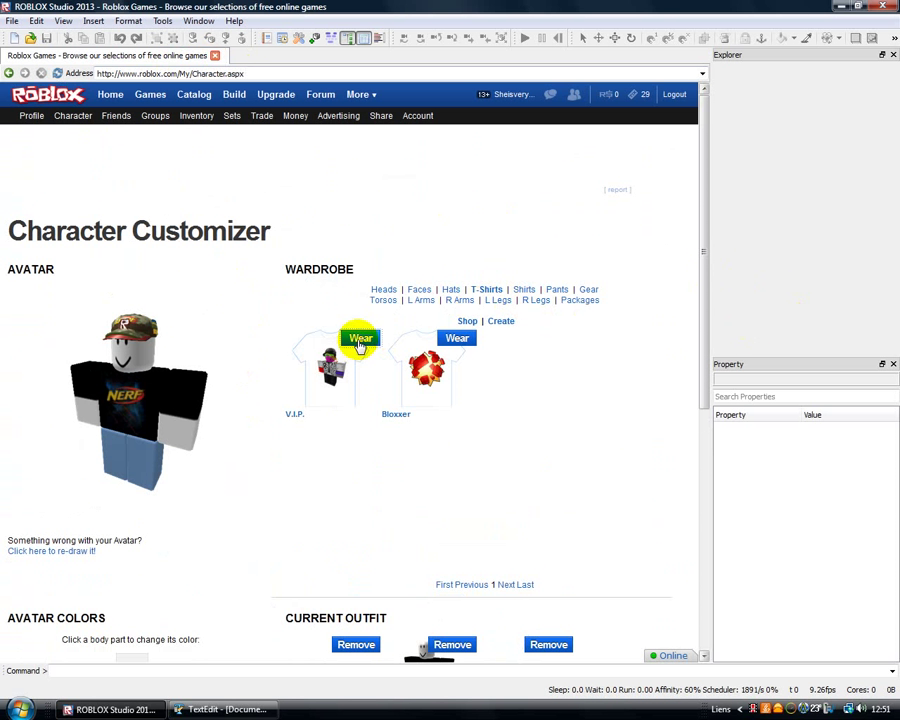
Step: Open the Sword Fighting 'New Shop Room' place from the profile for editing in Studio
click(35, 119)
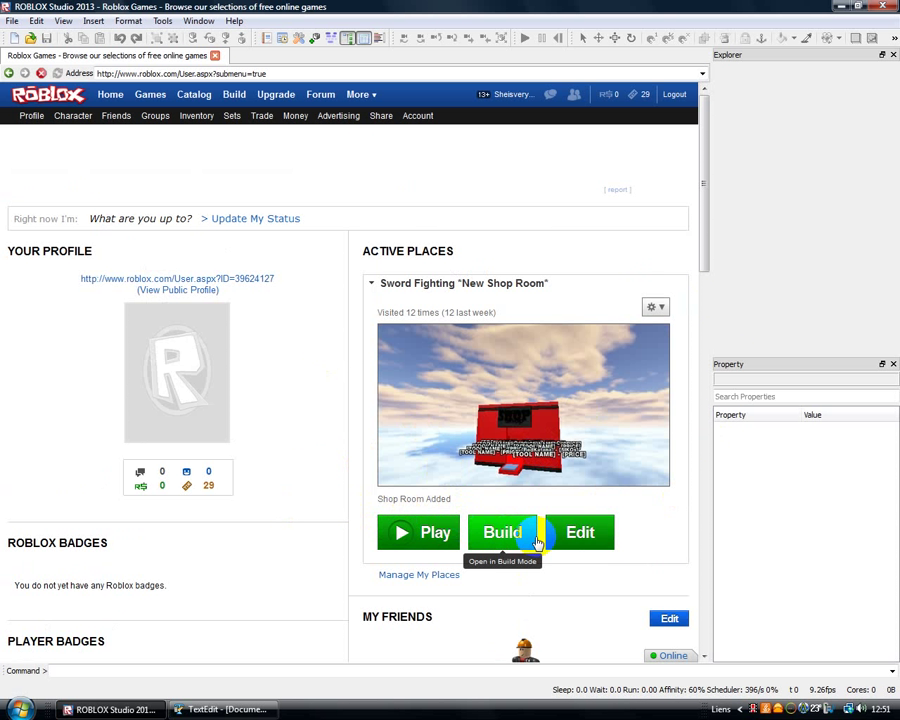
click(477, 540)
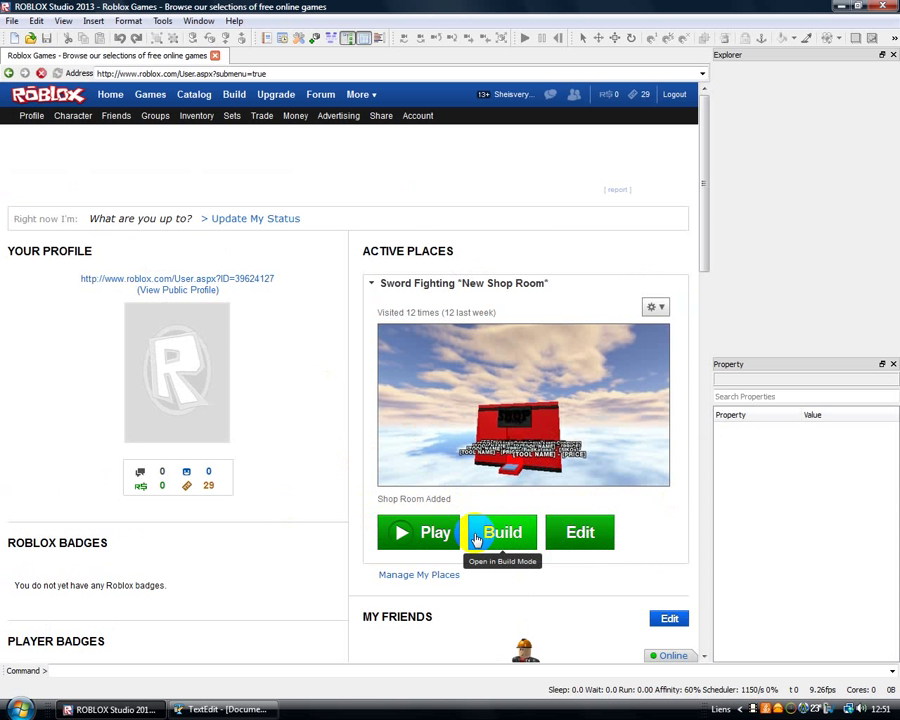
click(597, 541)
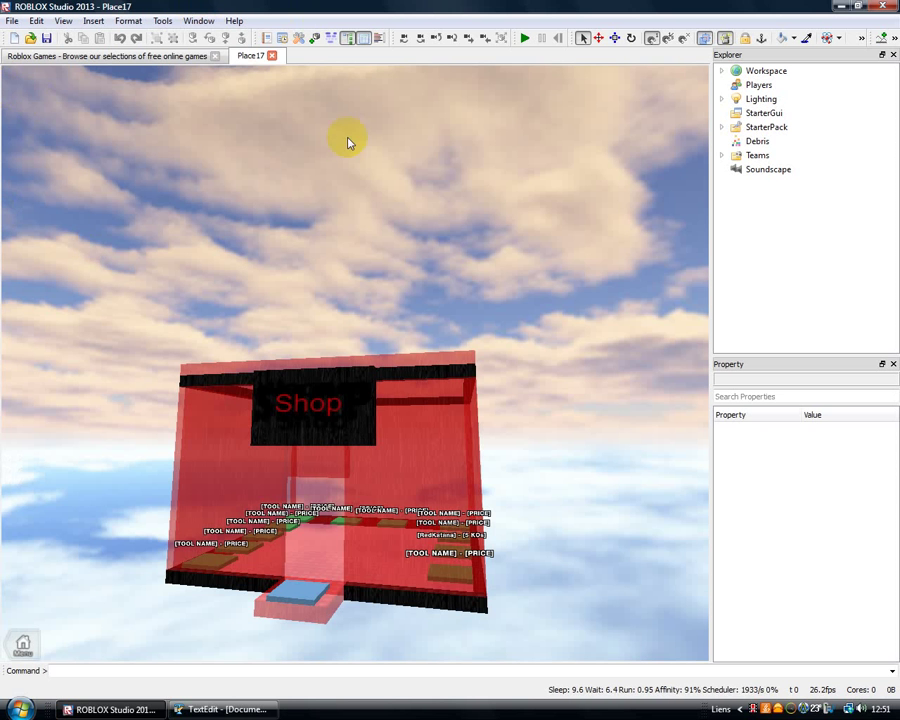
Step: Orbit and zoom the view into the Shop box interior
right_drag(130, 218, 4, 237)
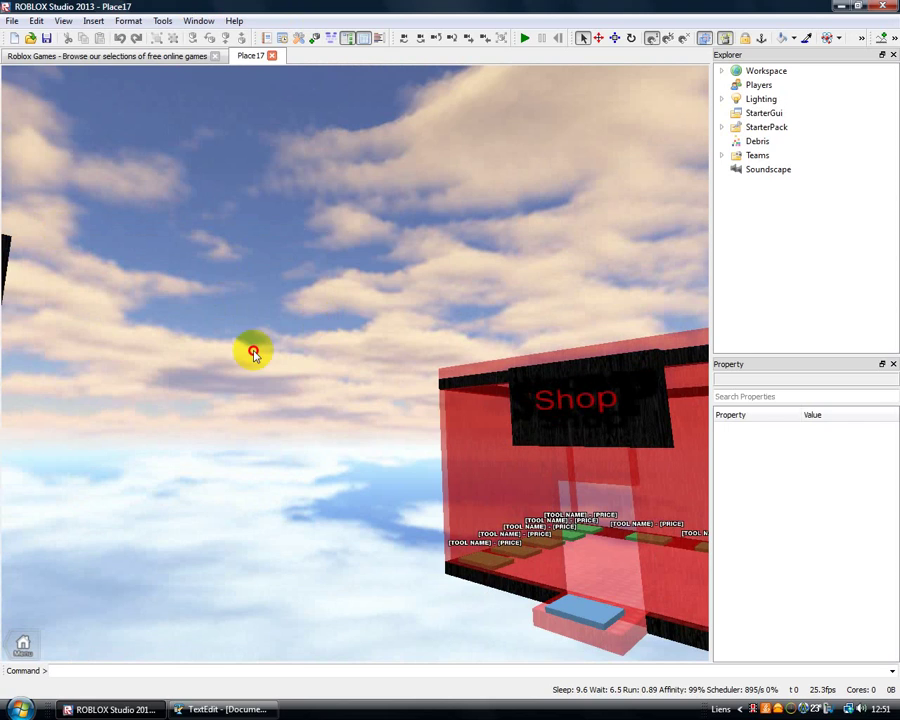
right_drag(6, 470, 6, 498)
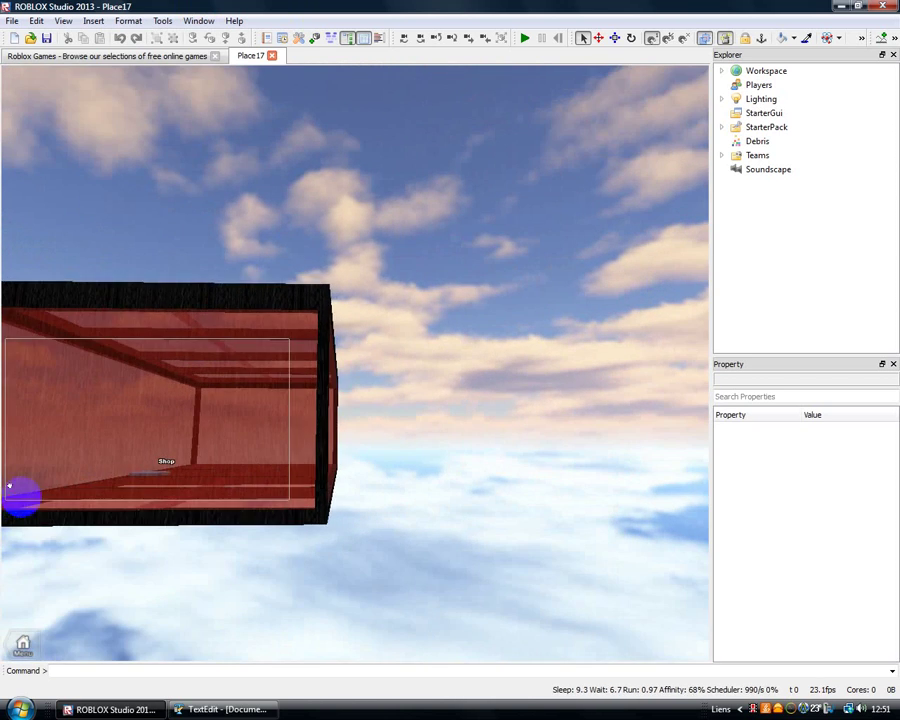
scroll(450, 442, up, 6)
mouse_move(536, 434)
right_down()
mouse_move(522, 420)
mouse_move(538, 430)
right_up()
scroll(655, 535, down, 10)
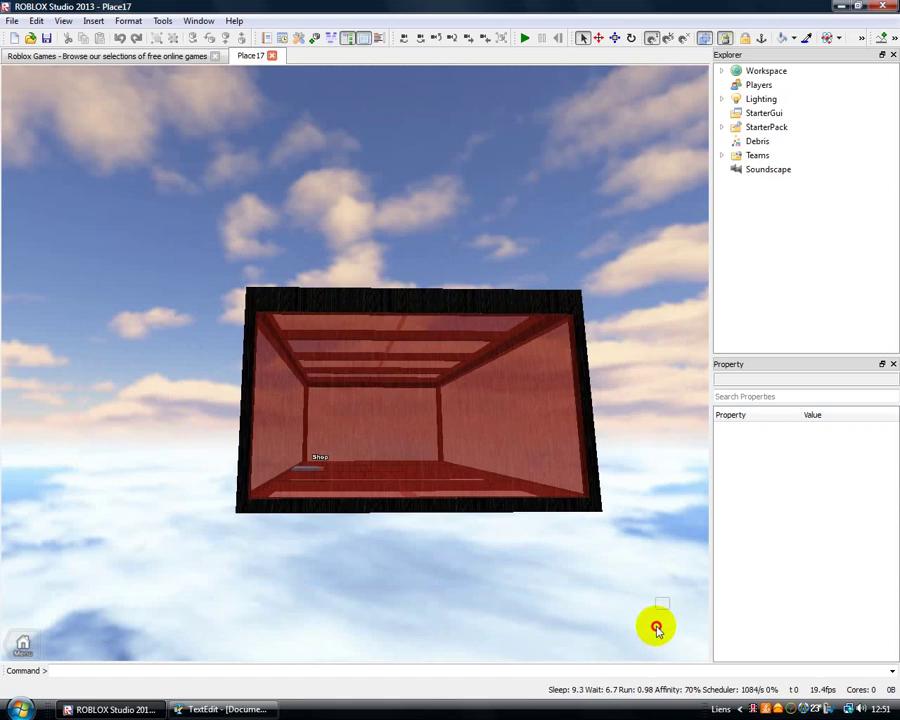
scroll(667, 558, up, 10)
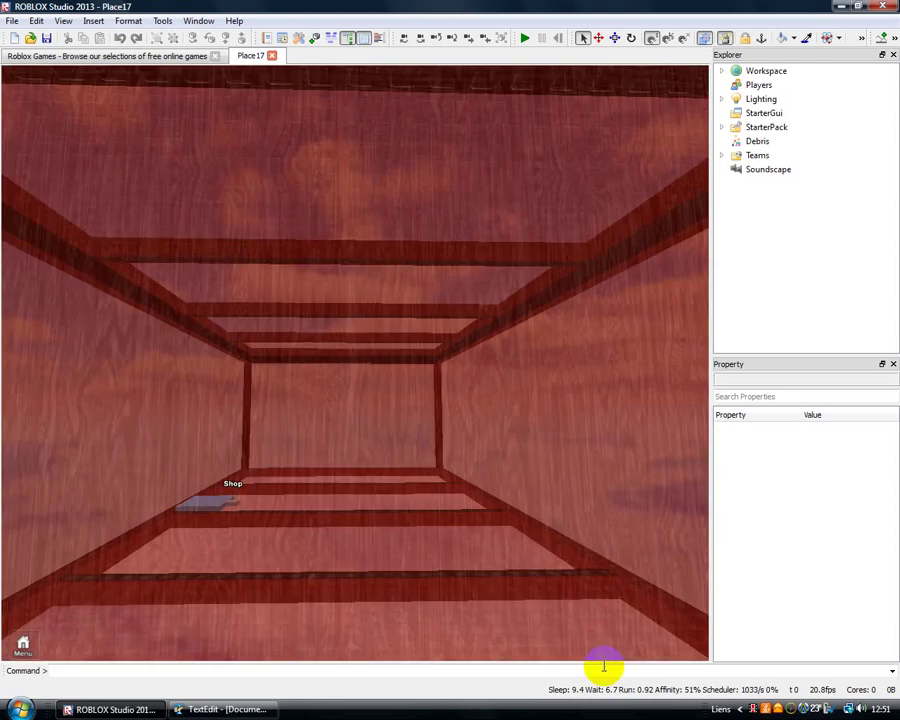
scroll(604, 660, down, 4)
scroll(418, 660, up, 5)
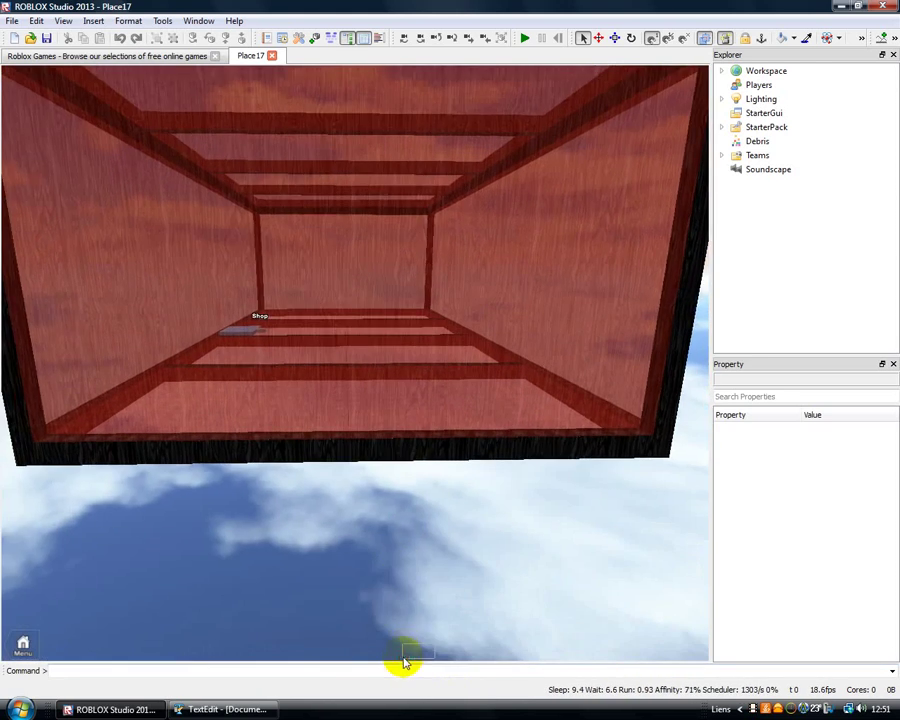
right_drag(418, 627, 150, 548)
right_drag(7, 484, 291, 60)
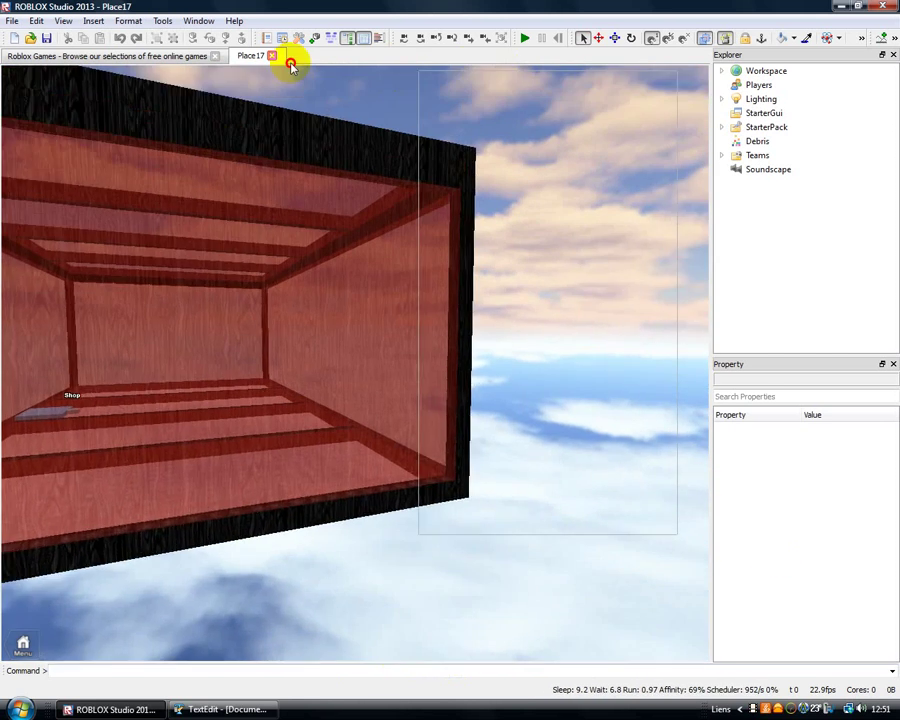
Step: Expand Workspace to show Arena, Shop, two LeaderboardV3 scripts, Camera and Terrain, and face the Shop pad
click(20, 195)
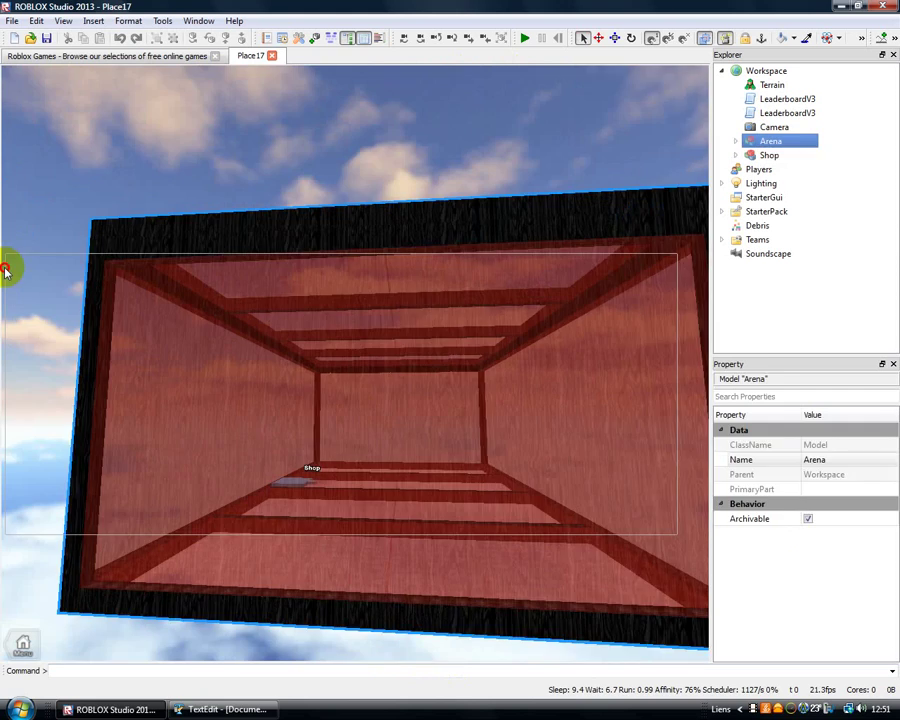
click(26, 286)
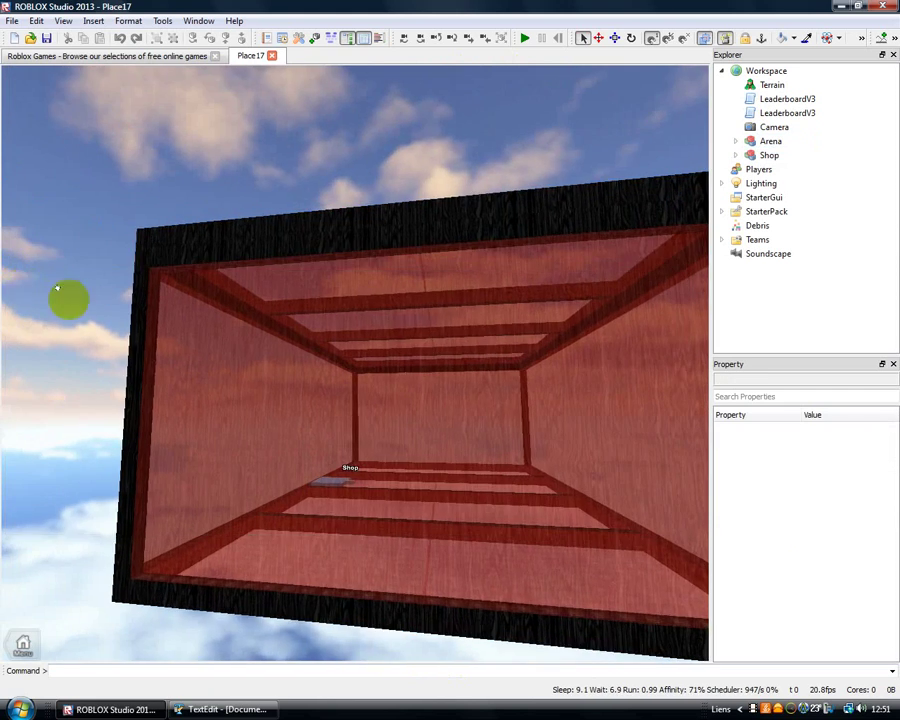
scroll(316, 466, up, 5)
right_drag(316, 466, 272, 458)
scroll(272, 458, down, 5)
right_drag(269, 545, 228, 668)
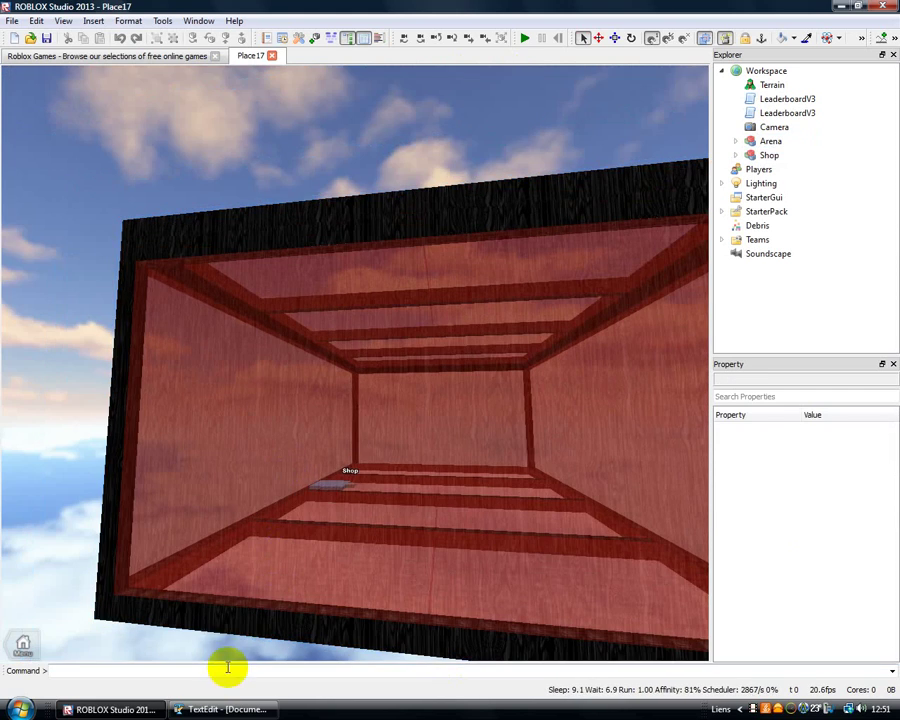
scroll(240, 656, up, 6)
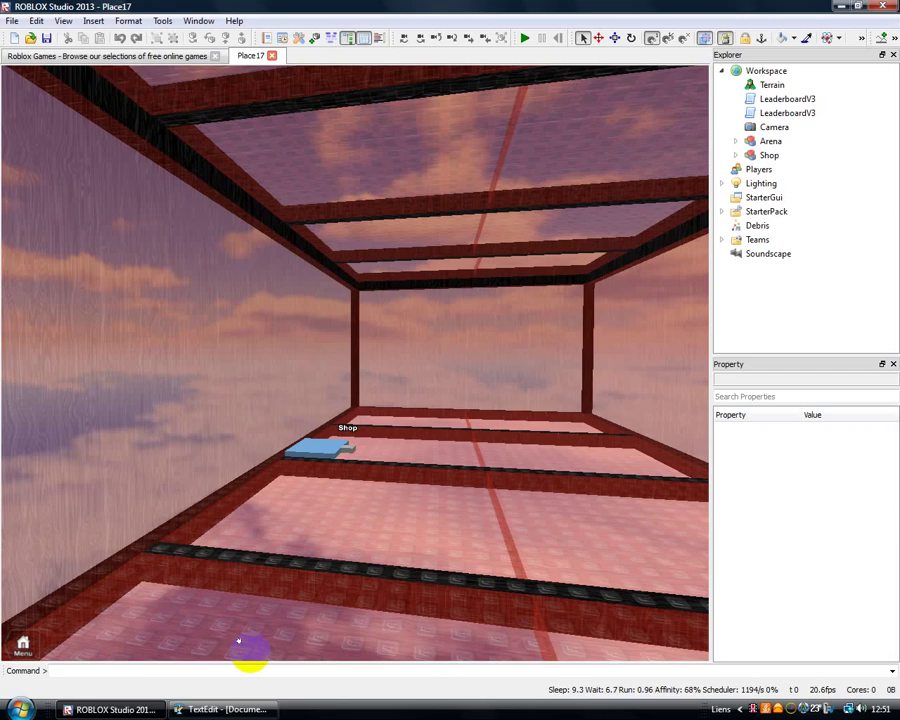
scroll(238, 641, up, 2)
right_drag(235, 643, 226, 519)
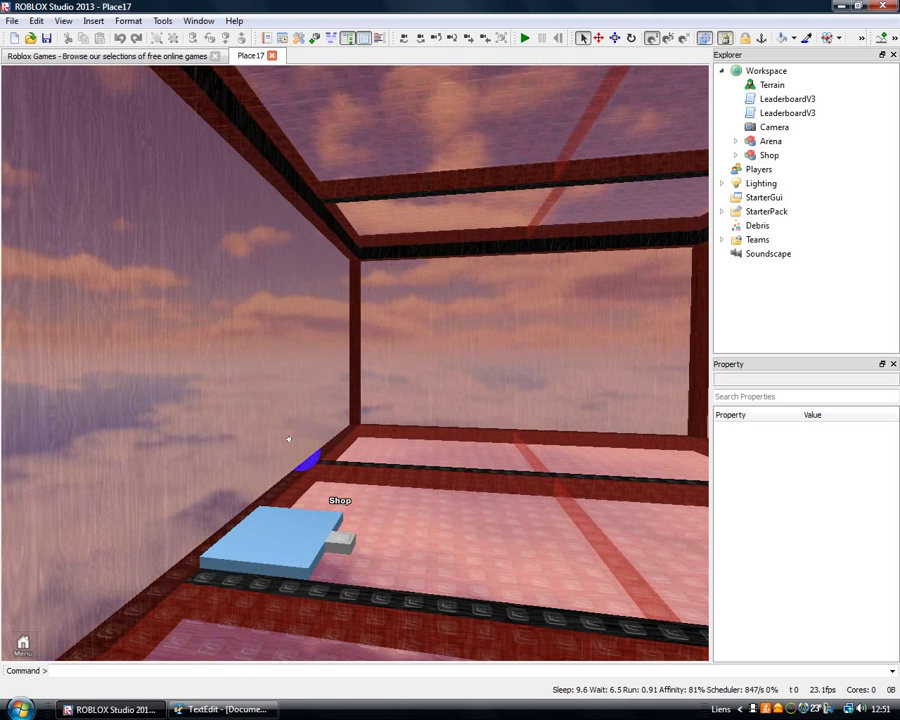
scroll(288, 438, down, 3)
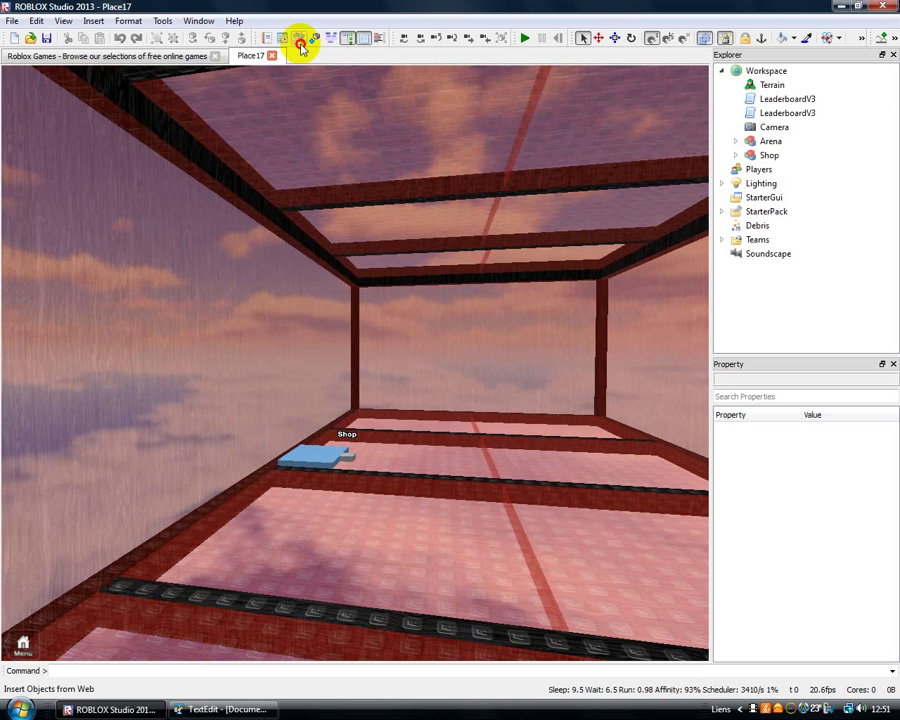
Step: Search the free models for 'Teleport' and drag the blue teleporter into the scene
click(302, 45)
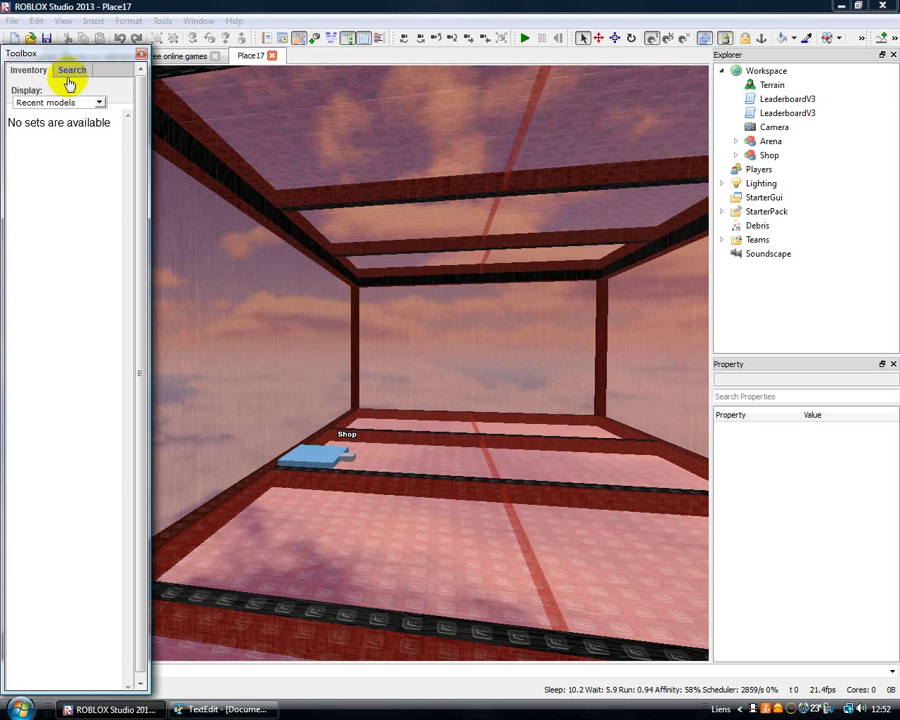
click(73, 74)
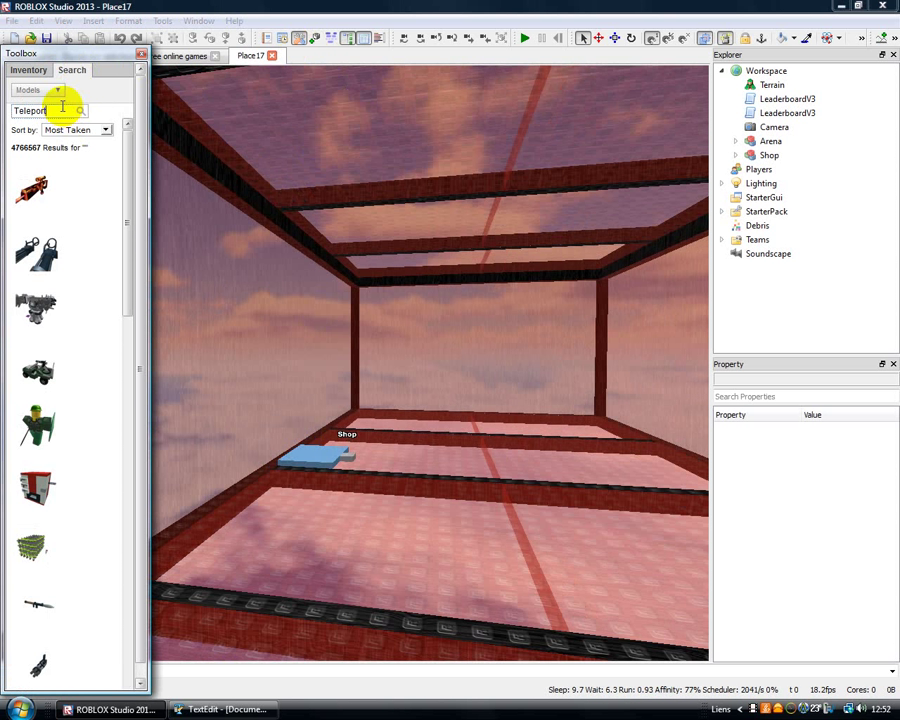
key(Return)
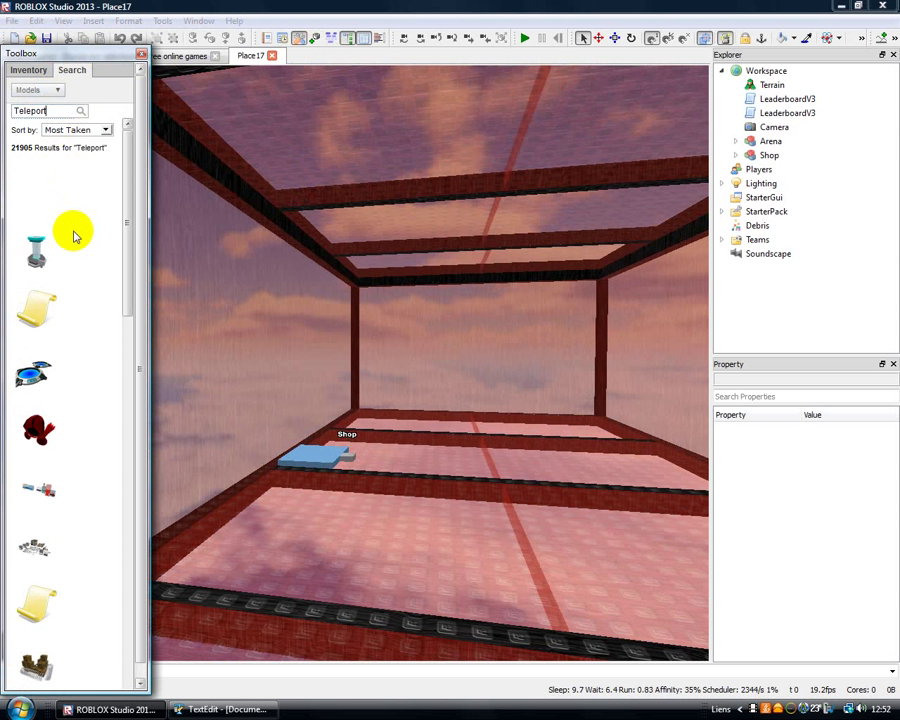
scroll(86, 480, down, 3)
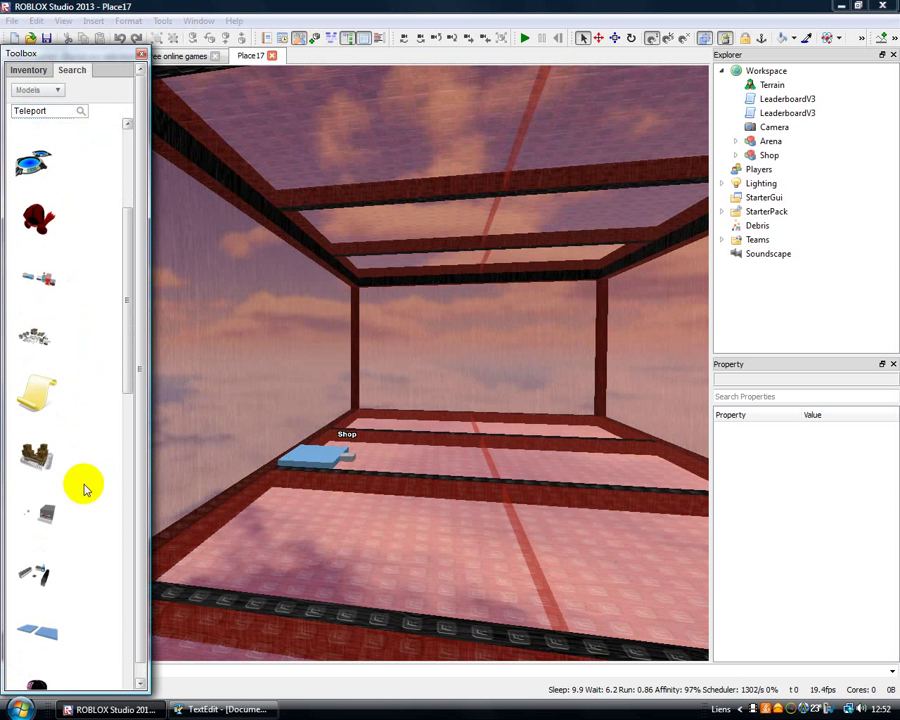
drag(37, 630, 358, 258)
Step: Nudge the Tele bricks pad on the roof and close the model catalogue
scroll(355, 495, down, 5)
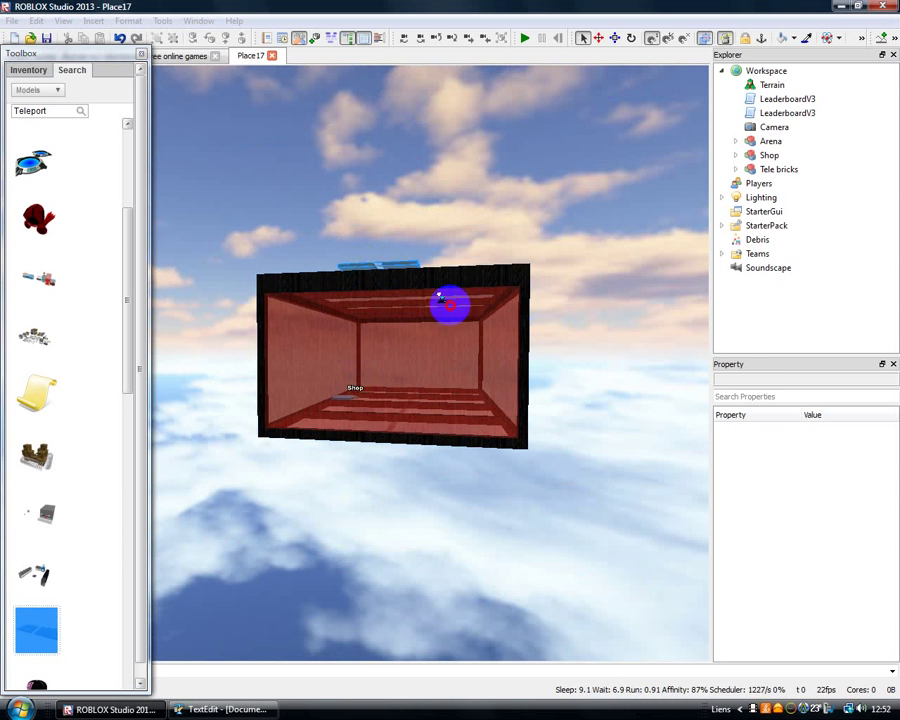
scroll(587, 360, up, 6)
scroll(489, 431, up, 2)
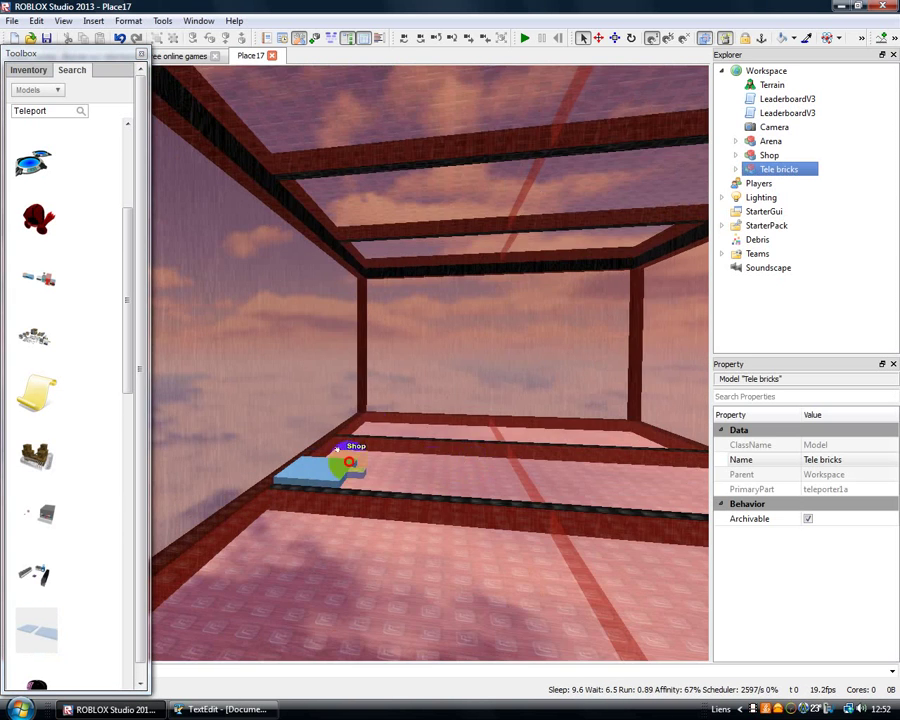
scroll(480, 240, down, 8)
right_drag(476, 198, 301, 253)
drag(268, 262, 282, 270)
click(432, 40)
click(141, 53)
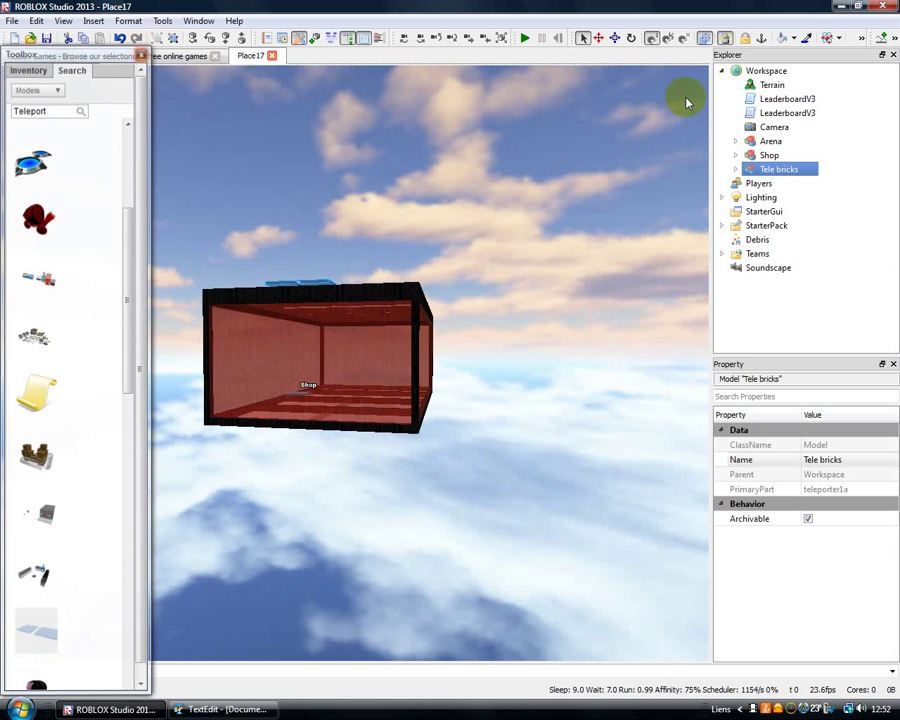
Step: Move the Tele bricks teleporter off the roof and lower it into the box
click(598, 38)
drag(296, 282, 228, 456)
right_drag(232, 456, 351, 345)
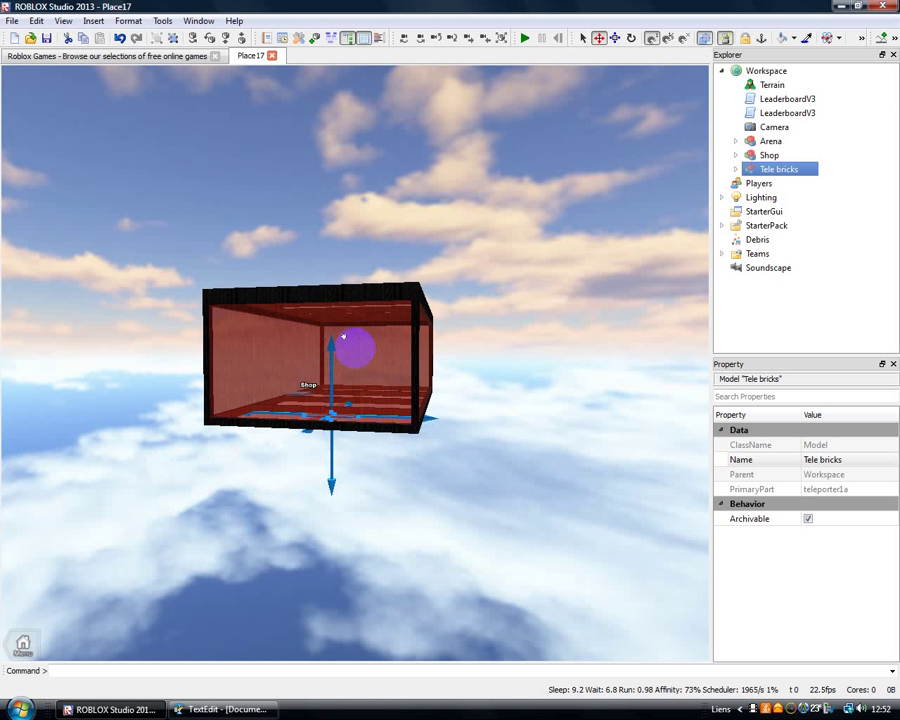
scroll(455, 432, up, 2)
scroll(325, 438, up, 3)
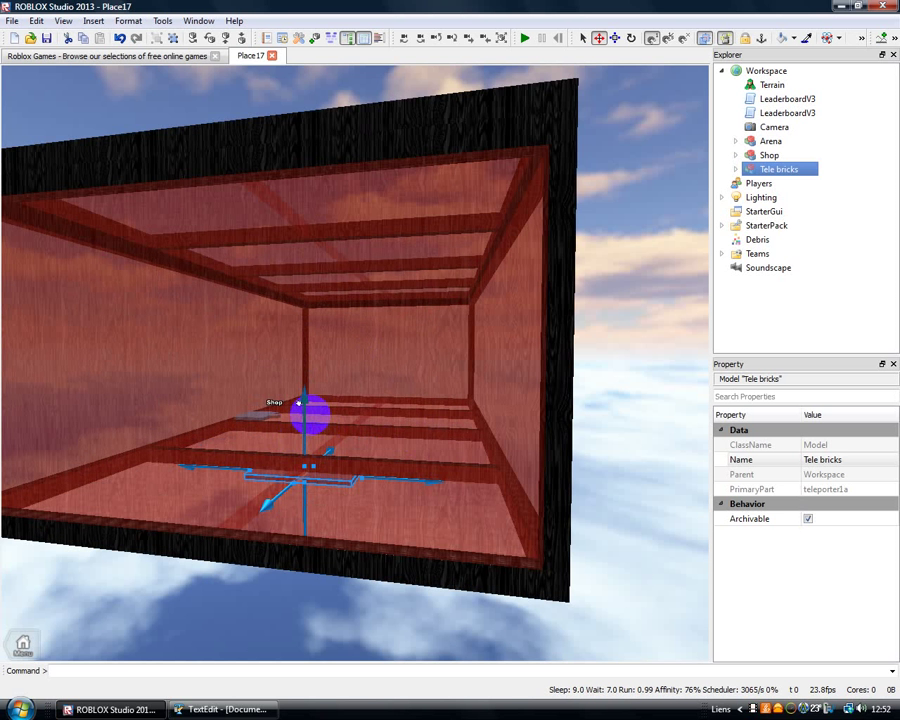
scroll(300, 418, up, 3)
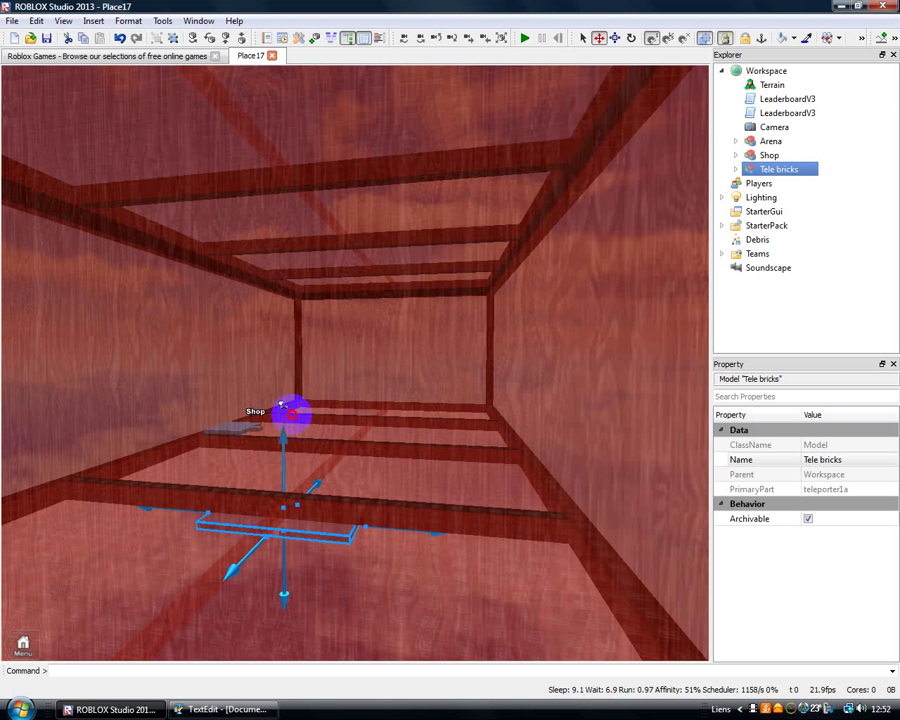
scroll(224, 562, down, 8)
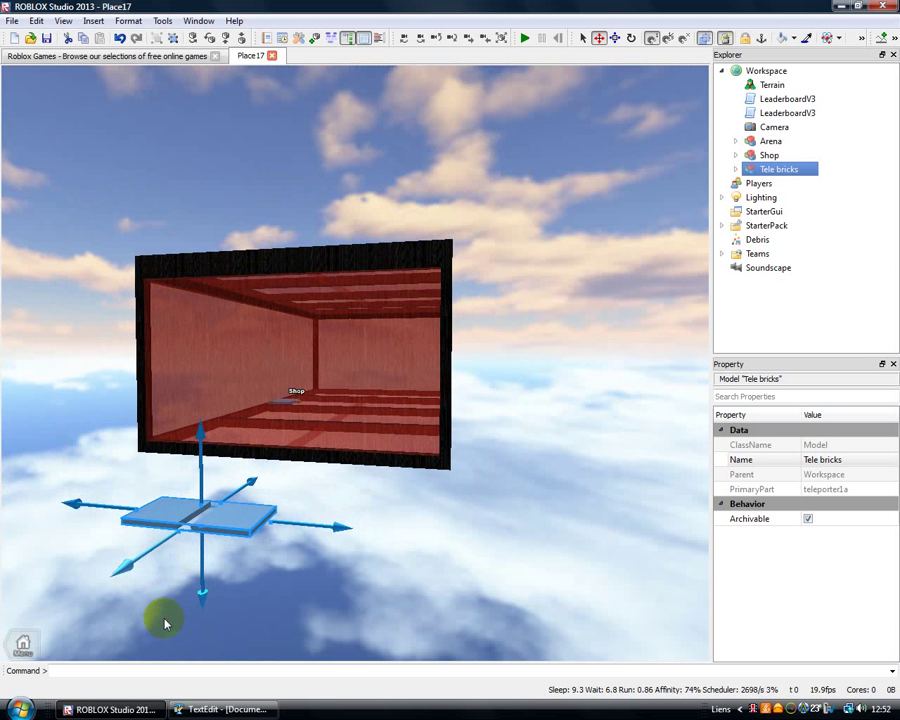
drag(201, 458, 332, 404)
Step: Slide the teleporter slabs beside the Shop pad, undoing the accidental Arena change
scroll(520, 418, up, 6)
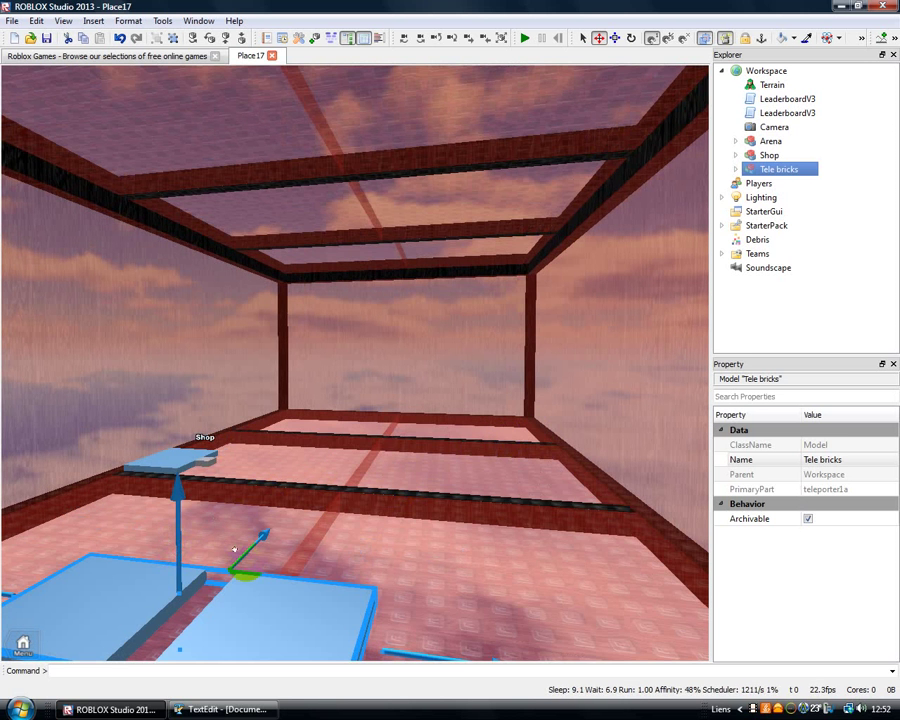
middle_drag(185, 543, 211, 557)
drag(265, 560, 245, 586)
drag(386, 531, 424, 430)
click(119, 38)
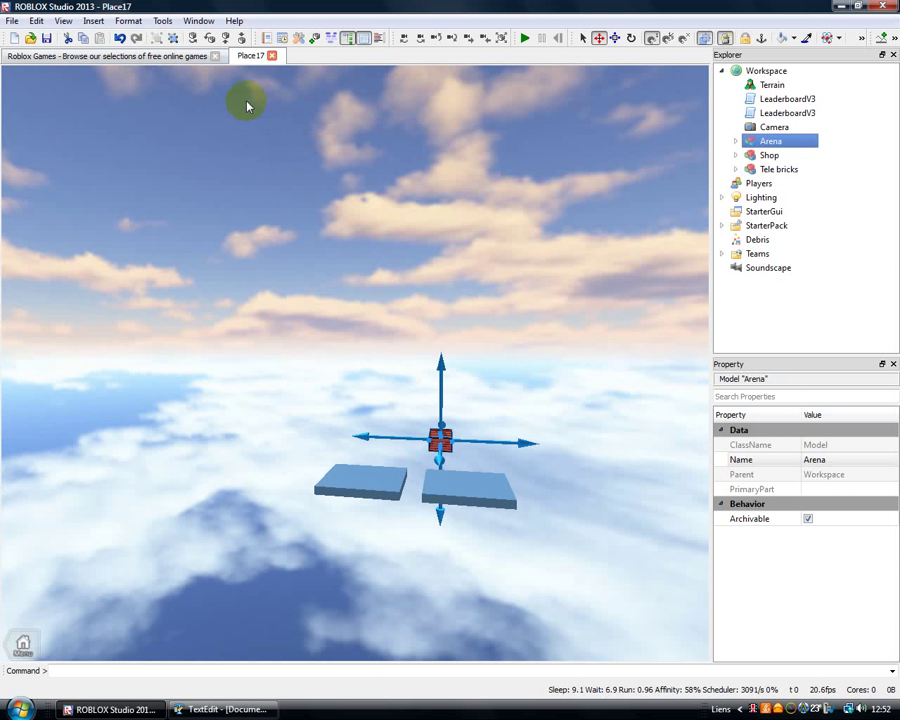
click(119, 38)
click(366, 474)
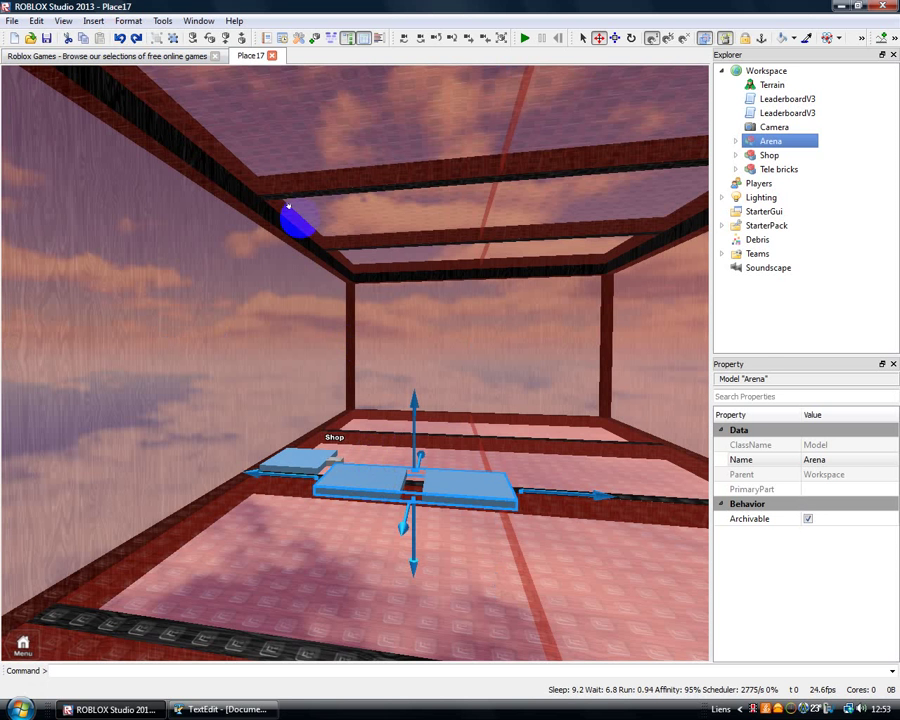
Step: Ungroup Tele bricks into teleporter1a and teleporter1b and select teleporter1b
key(ctrl+u)
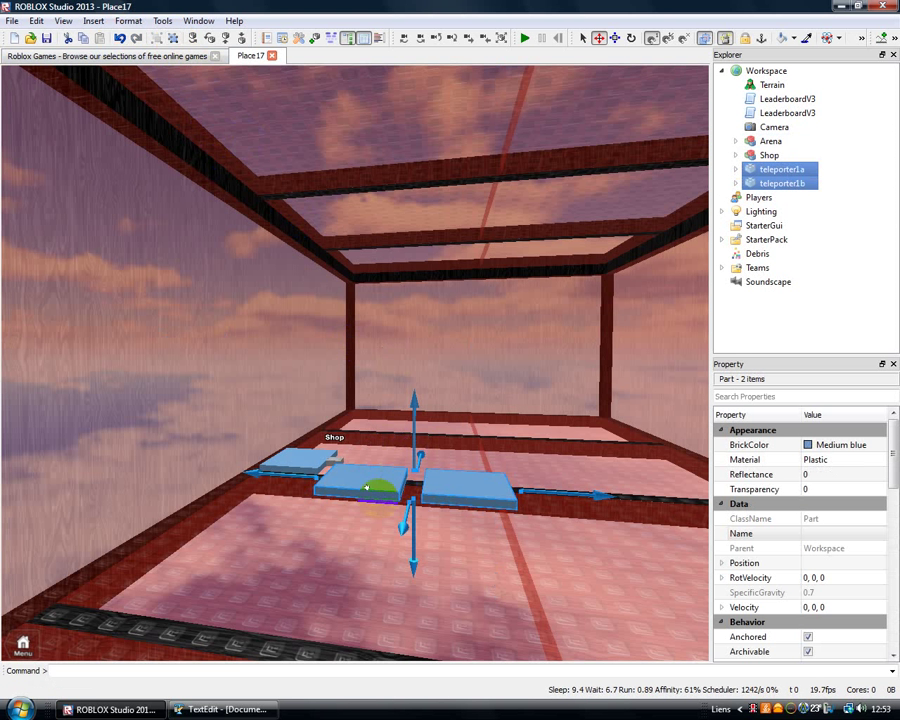
drag(349, 476, 308, 507)
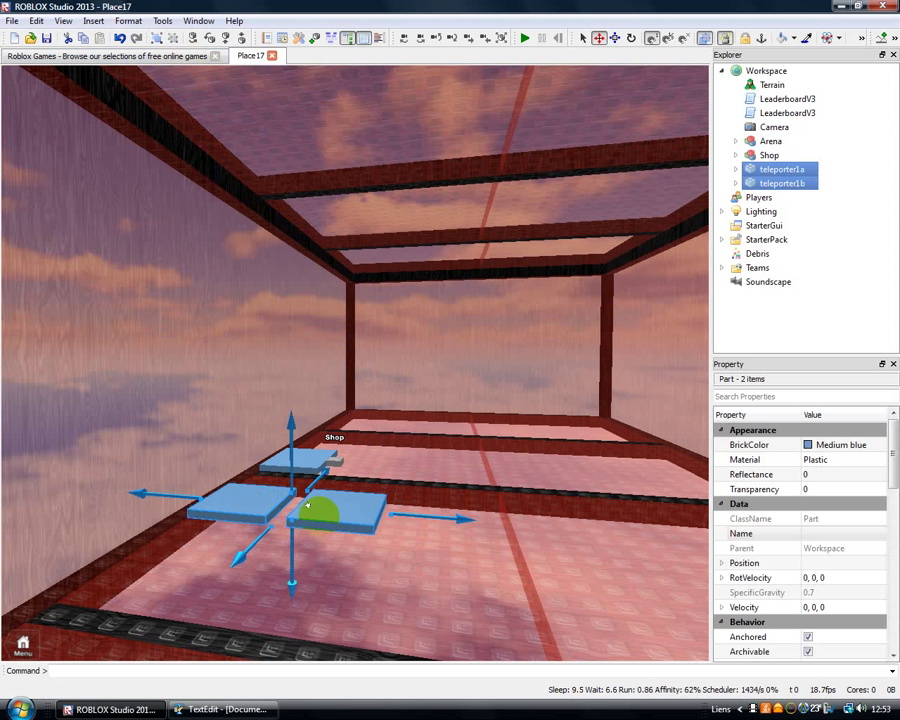
ctrl+click(794, 183)
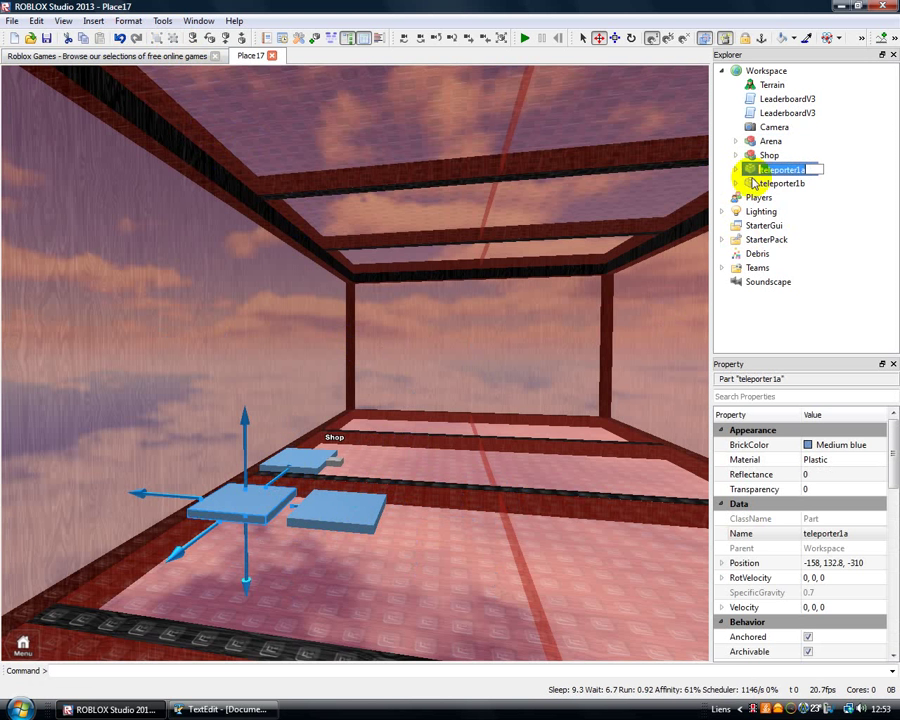
click(780, 183)
drag(330, 515, 306, 550)
Step: Move teleporter1b outside and up into the sky at -201, 178.2, -276
scroll(270, 555, down, 10)
drag(232, 562, 290, 567)
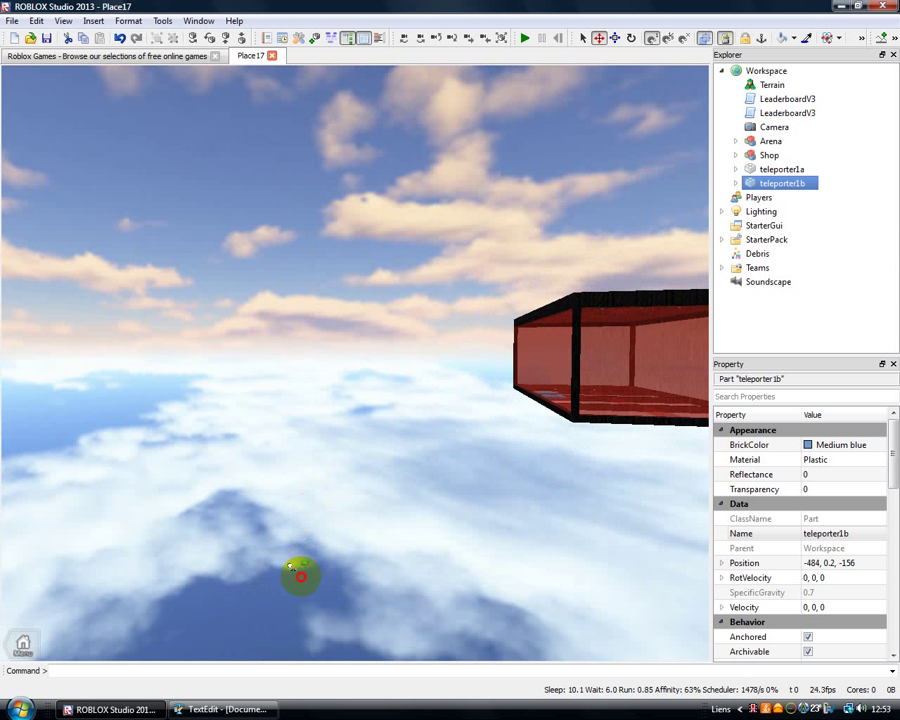
drag(280, 612, 284, 612)
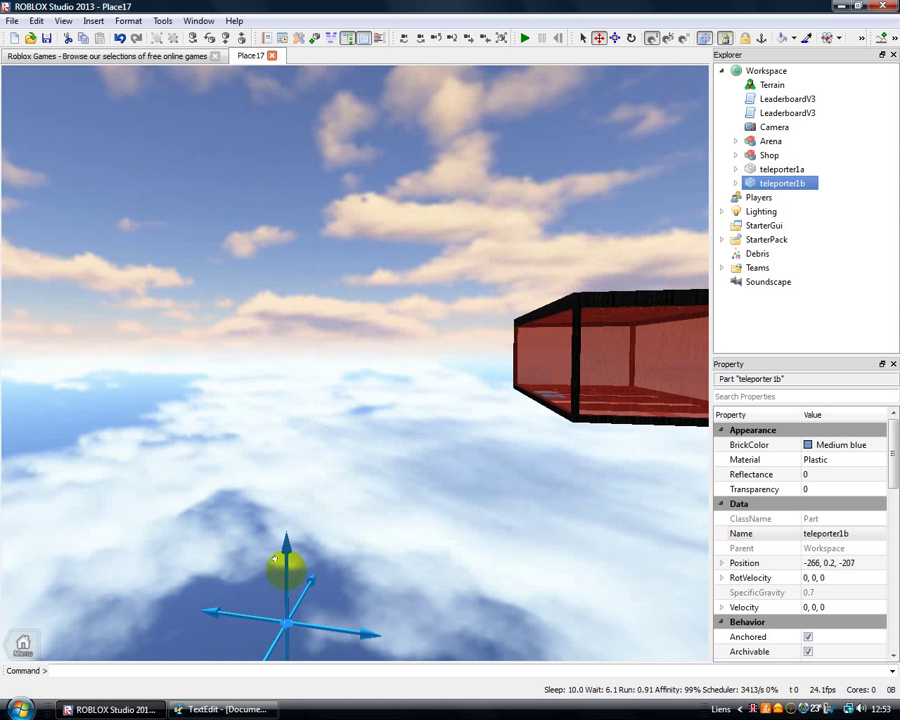
drag(284, 523, 416, 318)
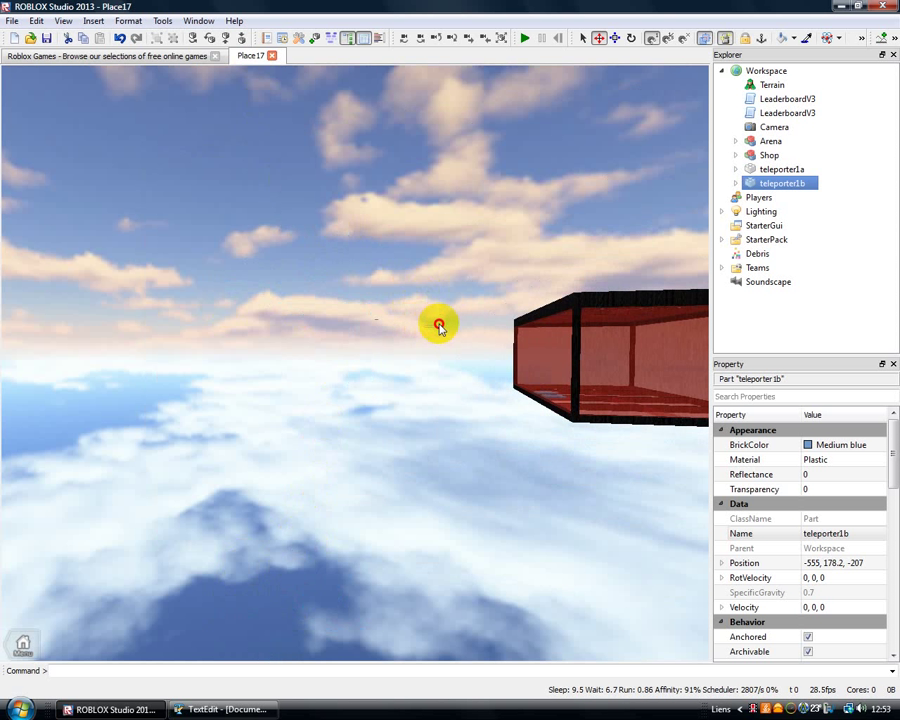
click(378, 325)
click(365, 310)
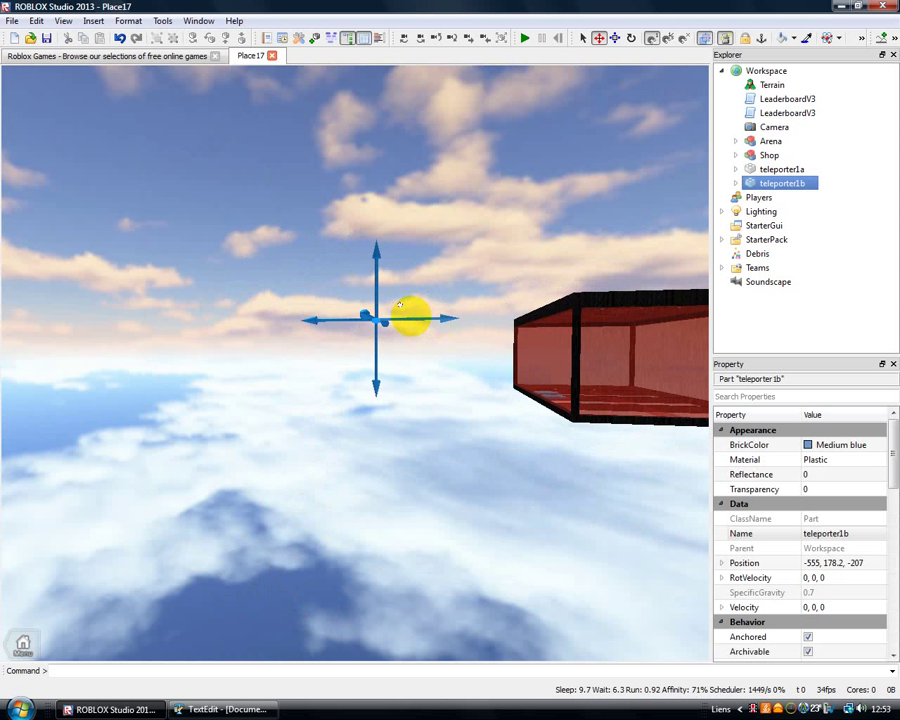
drag(430, 316, 363, 249)
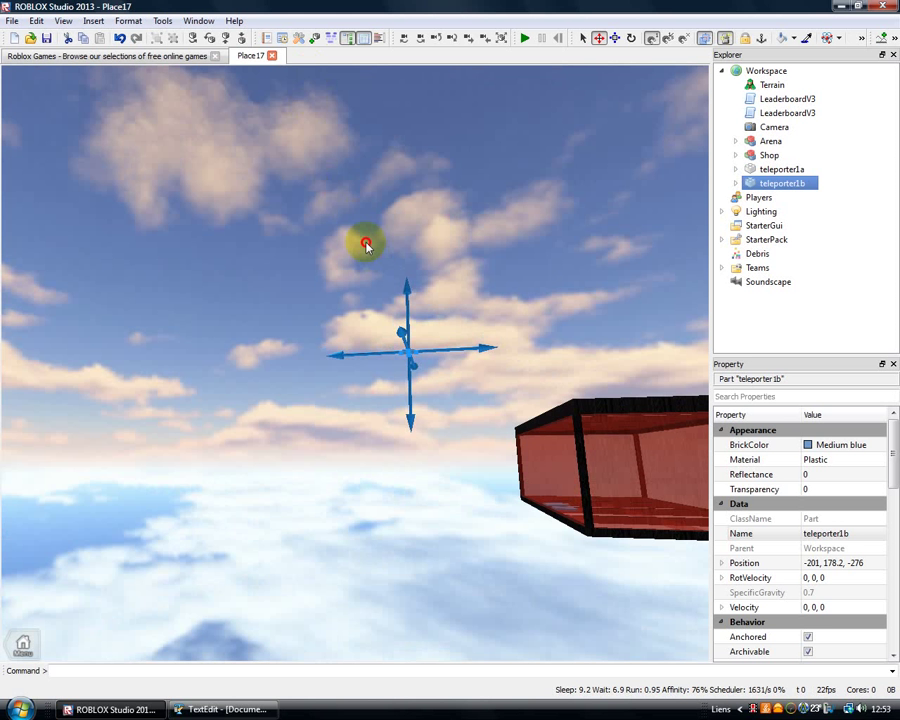
click(366, 247)
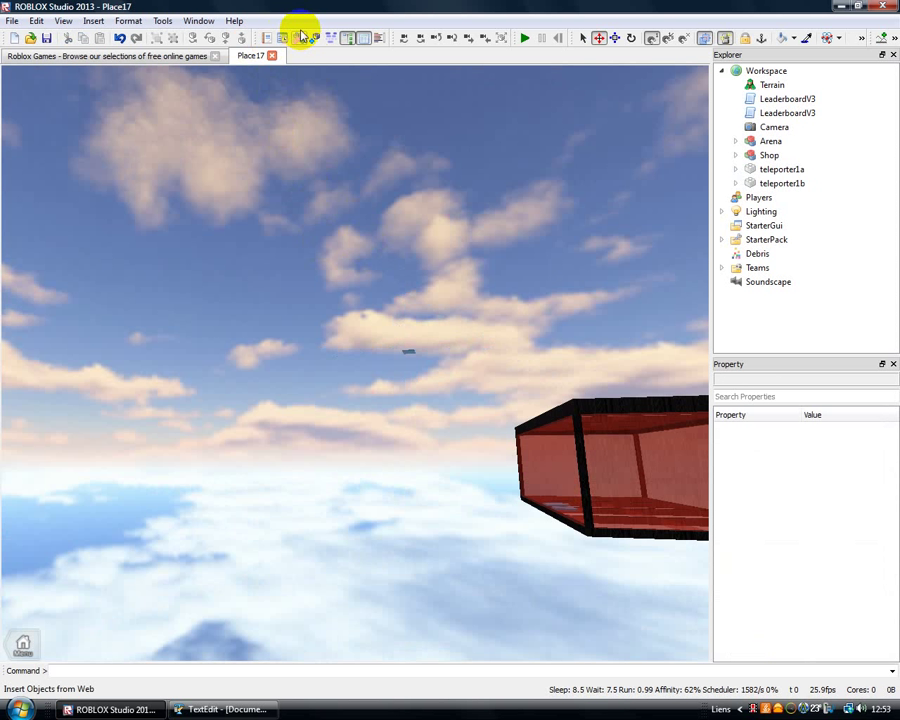
Step: Insert a plain grey Part from Insert > Basic Objects and tilt the view to see it
click(298, 38)
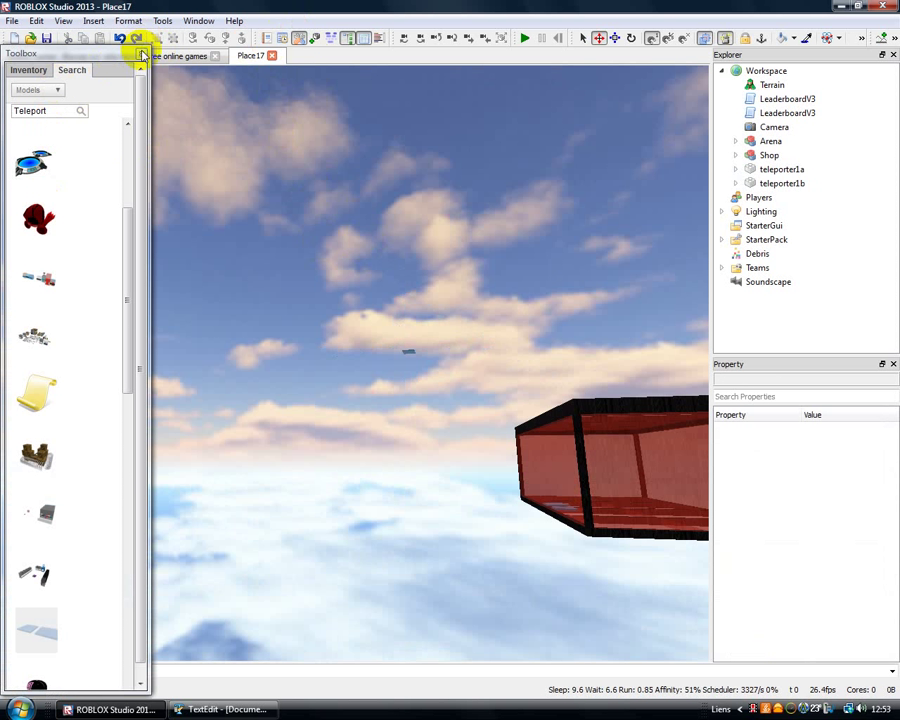
click(93, 21)
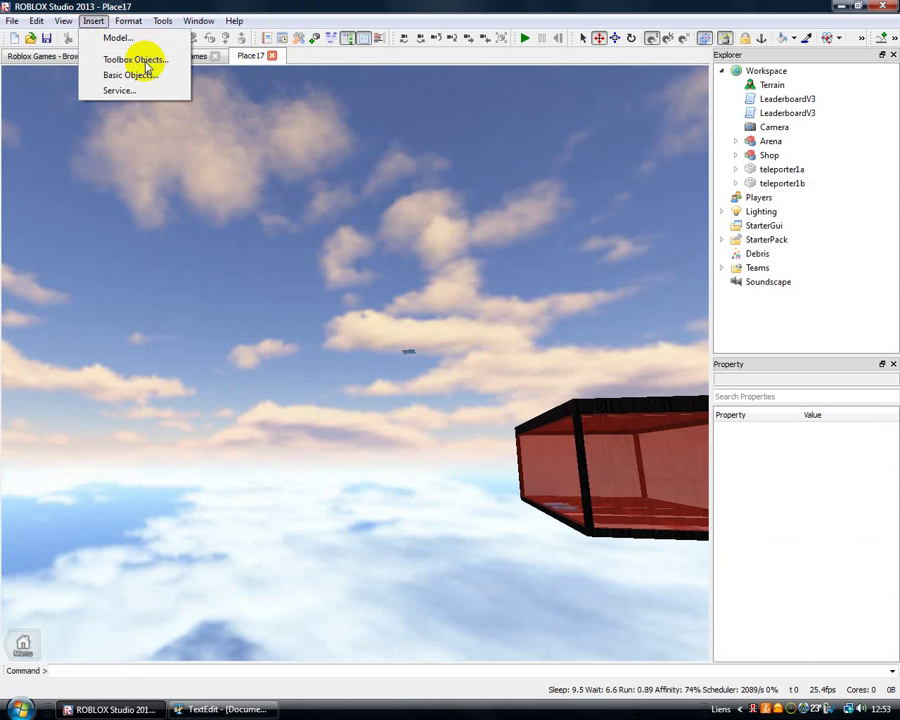
click(130, 75)
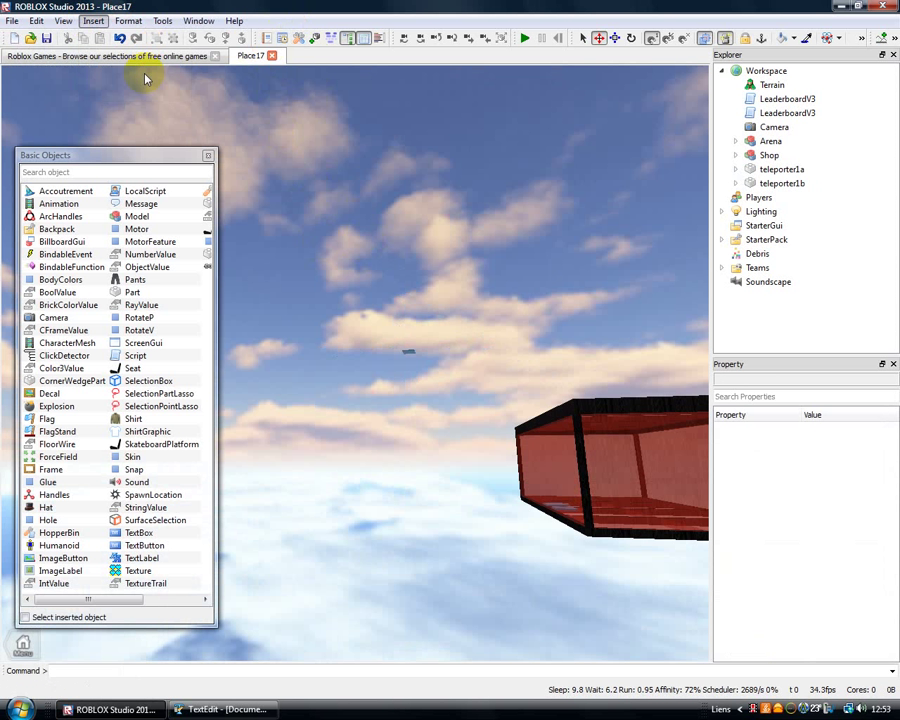
click(131, 292)
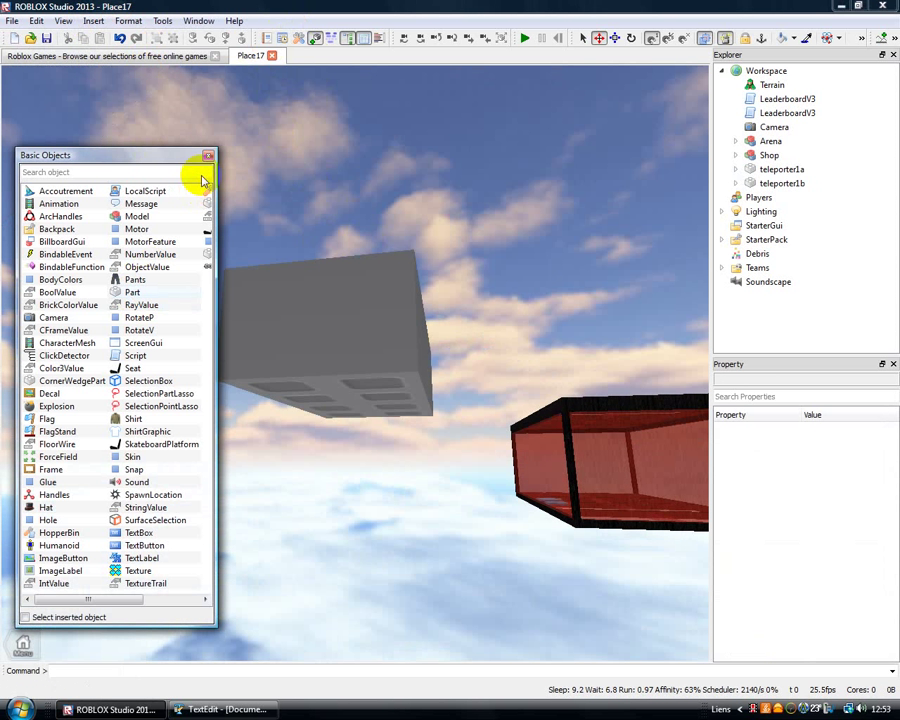
click(208, 155)
right_drag(367, 150, 506, 247)
right_drag(517, 385, 549, 640)
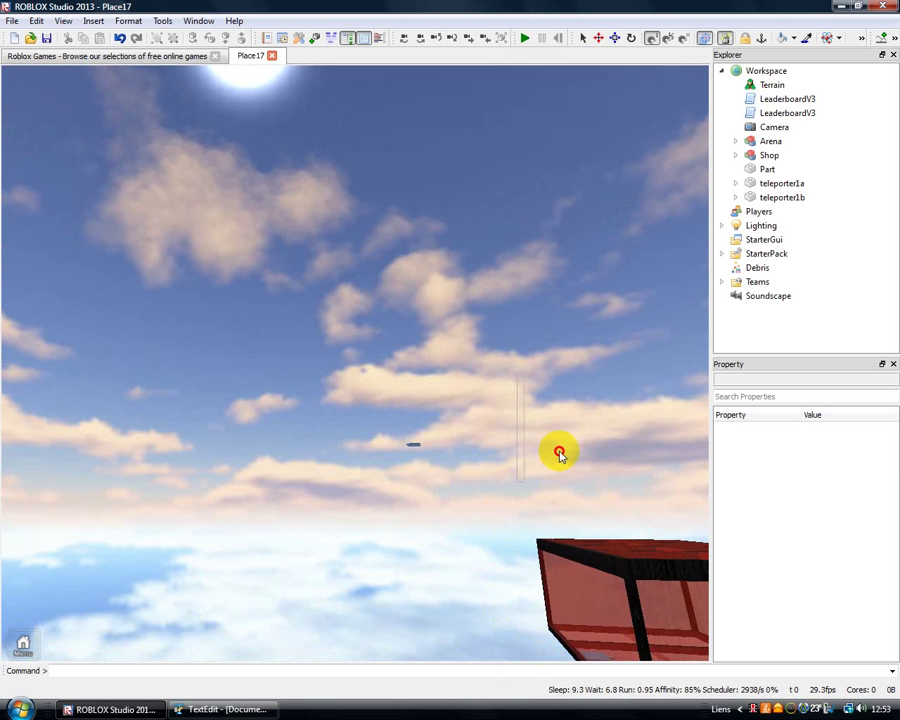
Step: Frame both red buildings and select teleporter1b with the Move tool active
scroll(704, 466, down, 5)
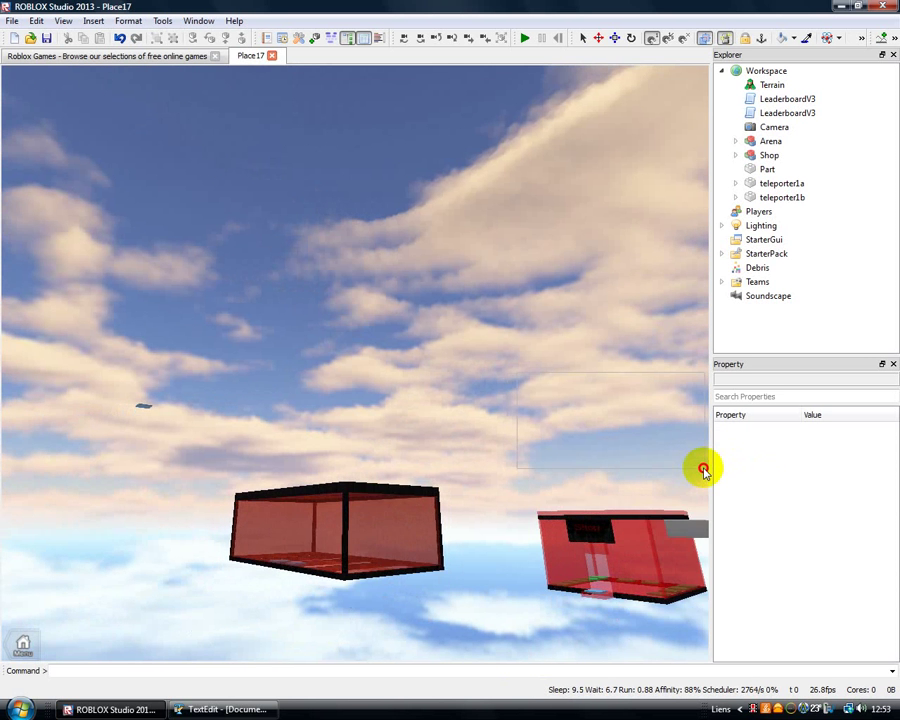
scroll(700, 469, down, 3)
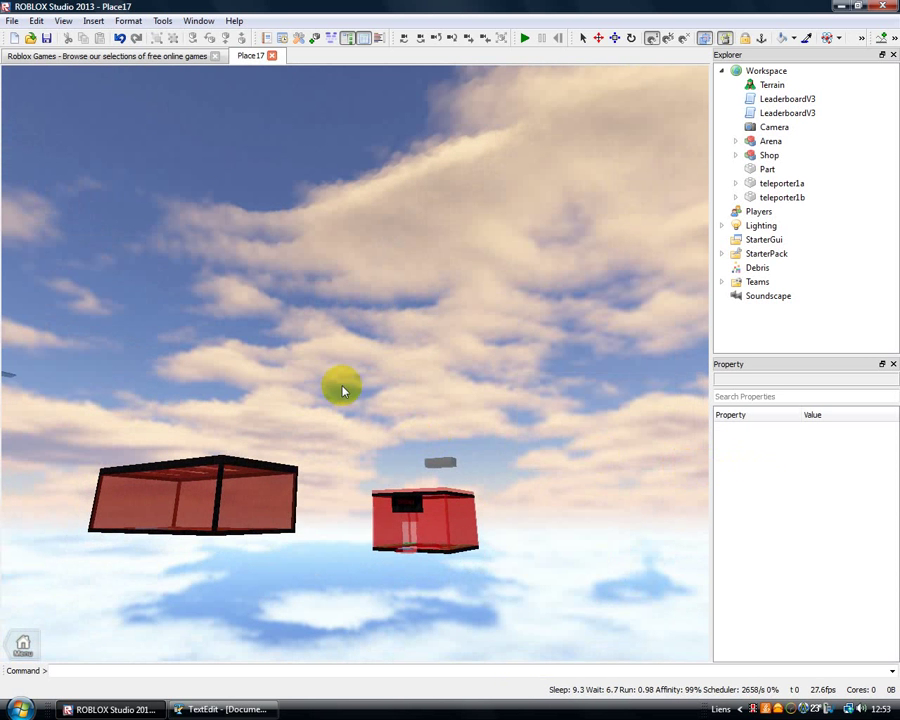
scroll(6, 332, up, 2)
right_drag(6, 332, 207, 407)
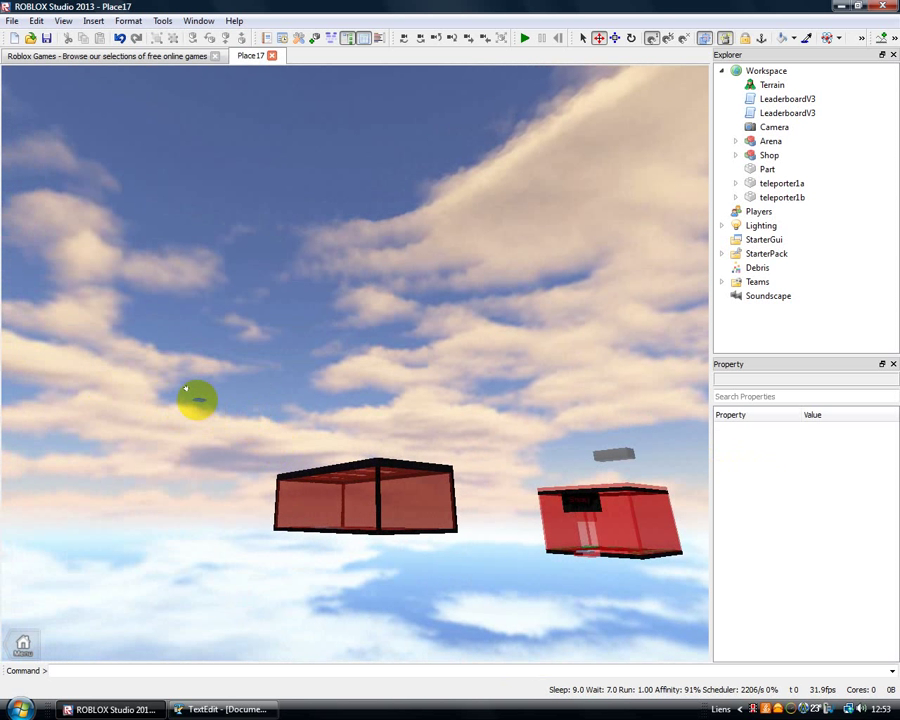
drag(321, 402, 512, 424)
click(200, 399)
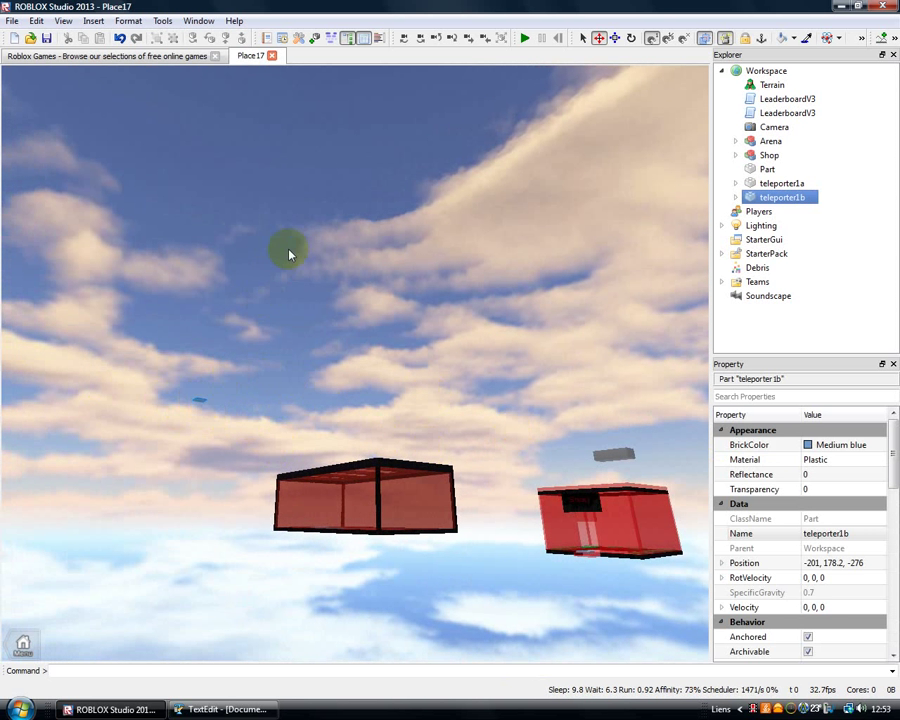
click(600, 37)
click(408, 368)
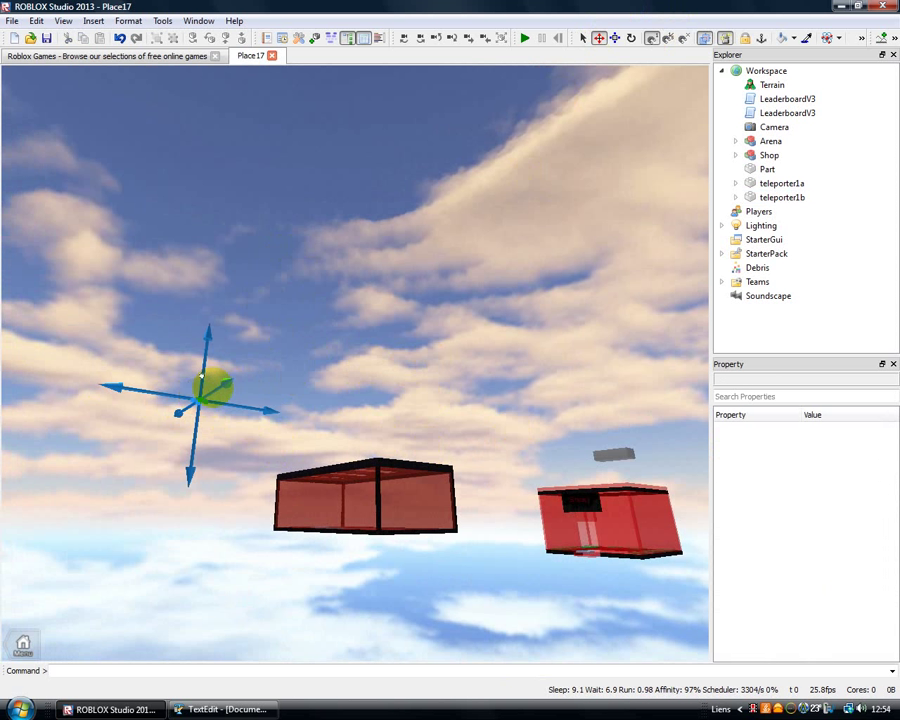
click(217, 388)
click(270, 379)
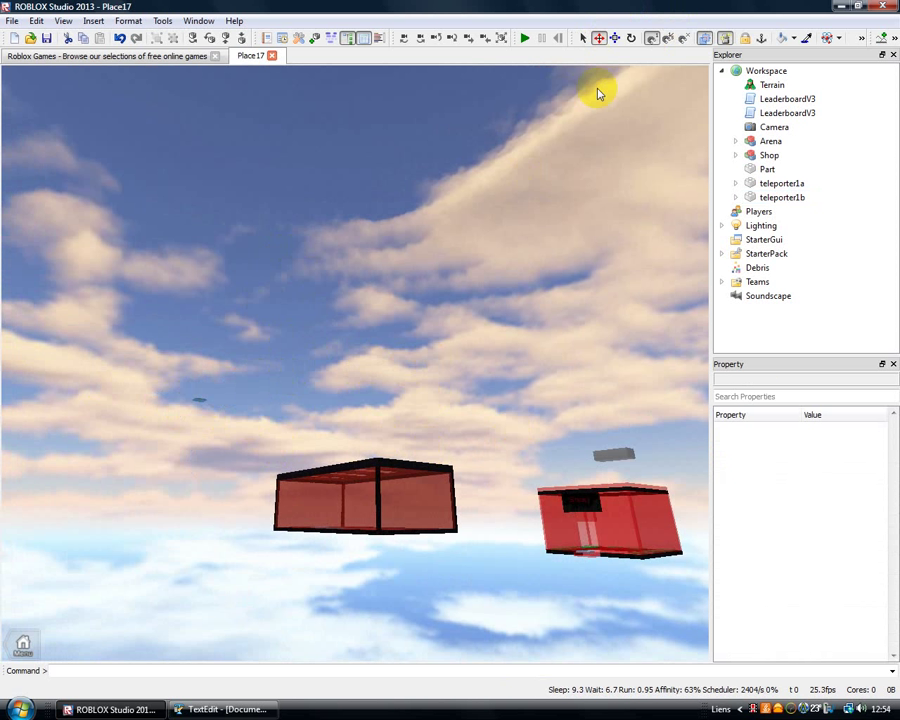
click(790, 197)
Step: Drag teleporter1b right and down to -63, 145.2, -276, just above the grey part
drag(207, 377, 639, 303)
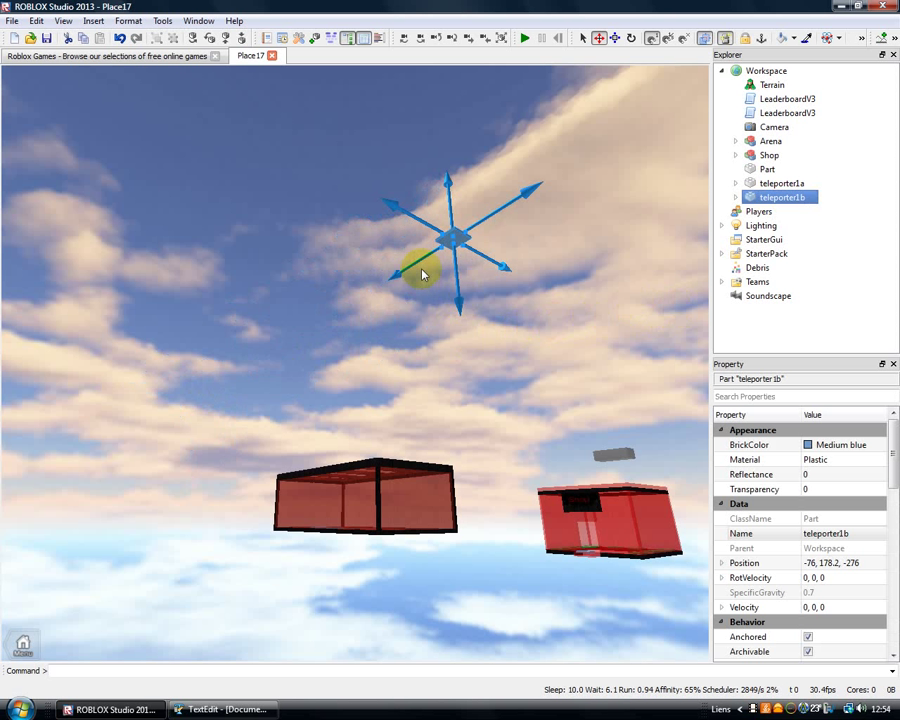
mouse_move(447, 287)
mouse_down()
mouse_move(470, 560)
mouse_move(538, 433)
mouse_move(520, 476)
mouse_move(528, 331)
mouse_move(575, 318)
mouse_move(570, 350)
mouse_move(610, 291)
mouse_move(643, 282)
mouse_move(641, 290)
mouse_up()
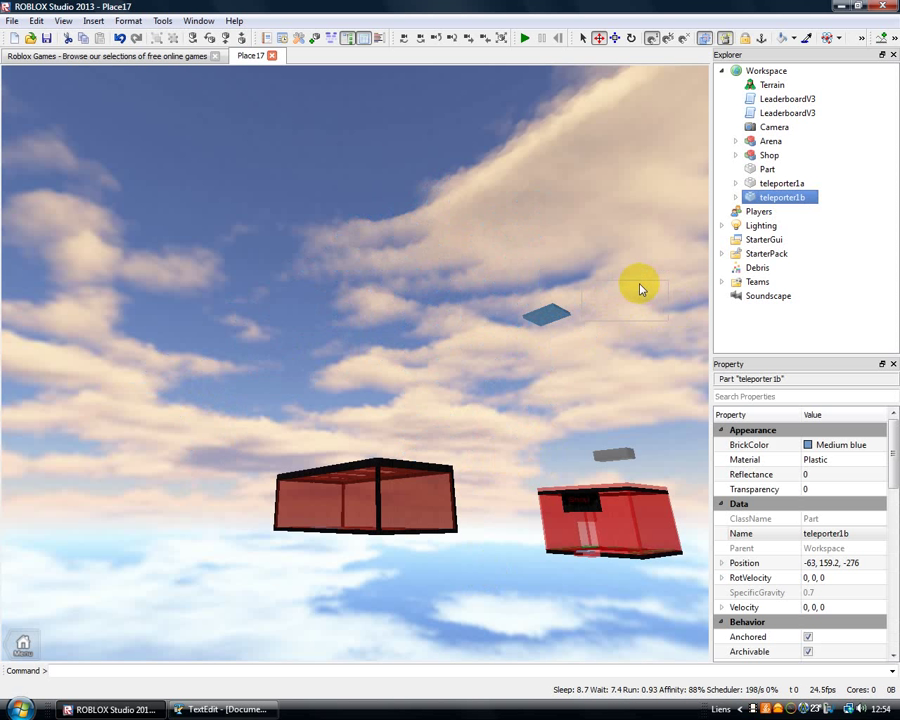
click(560, 316)
click(548, 316)
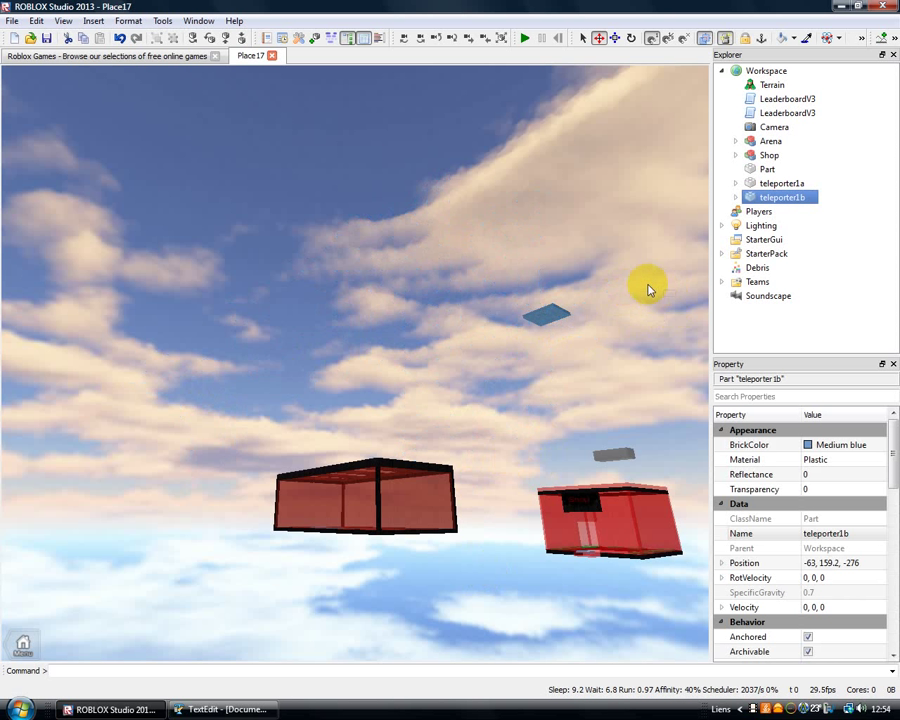
click(566, 312)
drag(540, 341, 615, 463)
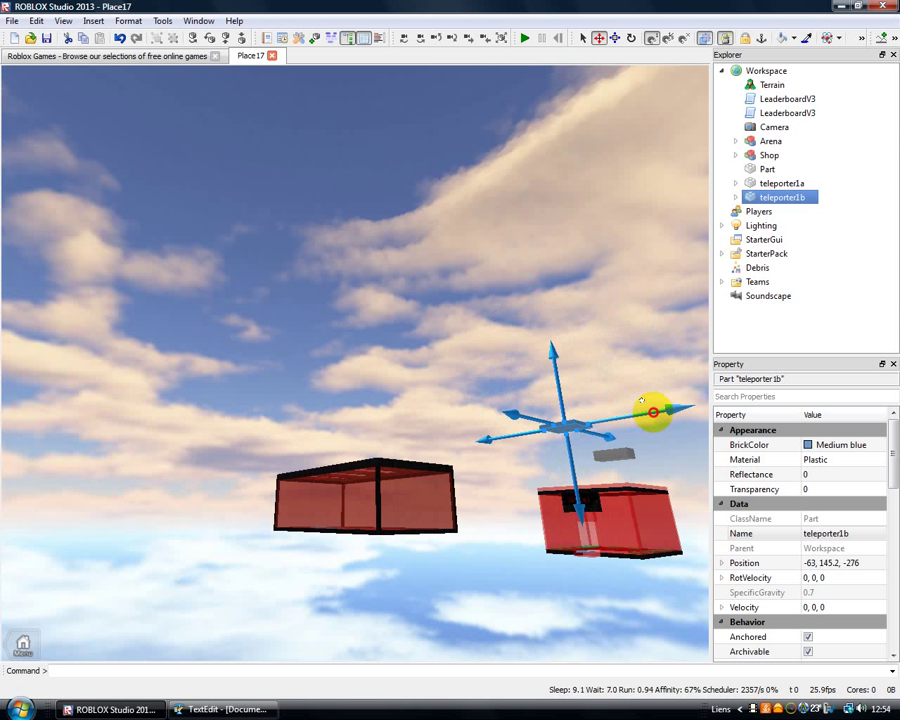
click(492, 376)
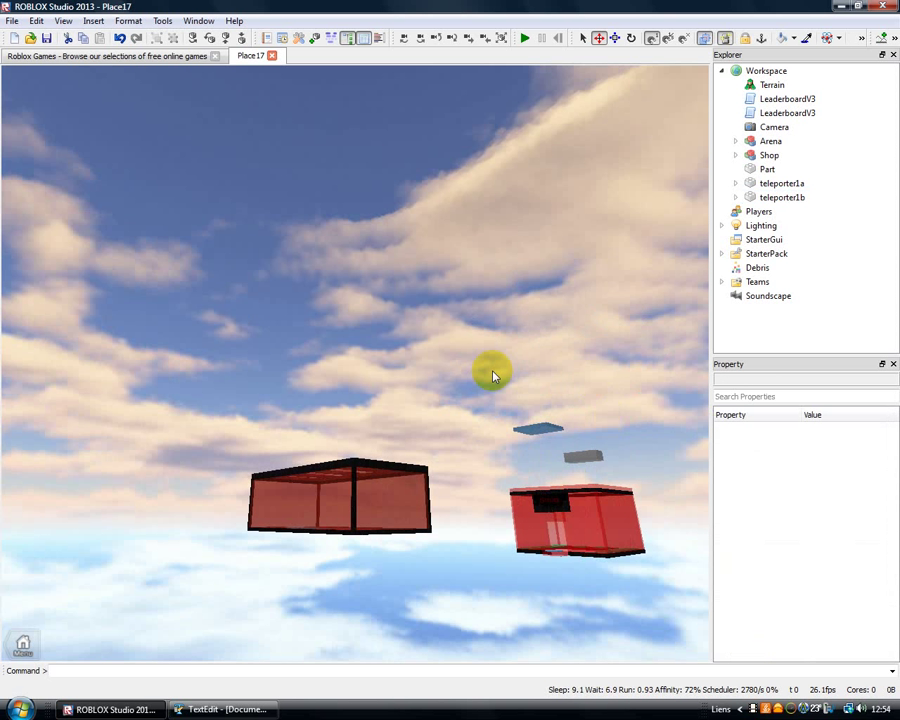
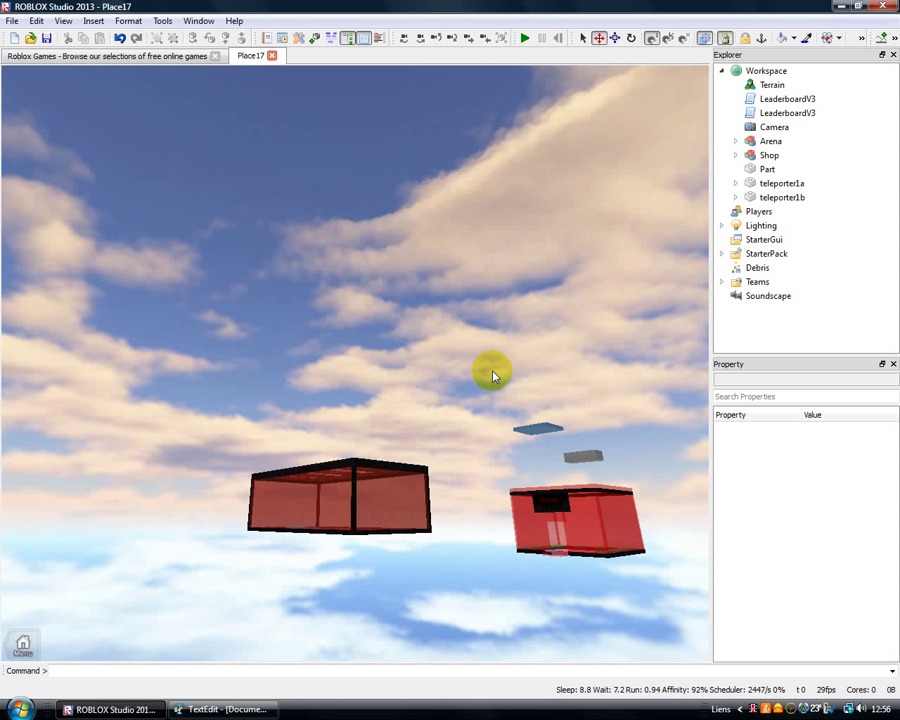
Step: Add note line 21 in capitals: 'A VERY BIG SORRY EVERYONE I WAIT U'
click(280, 710)
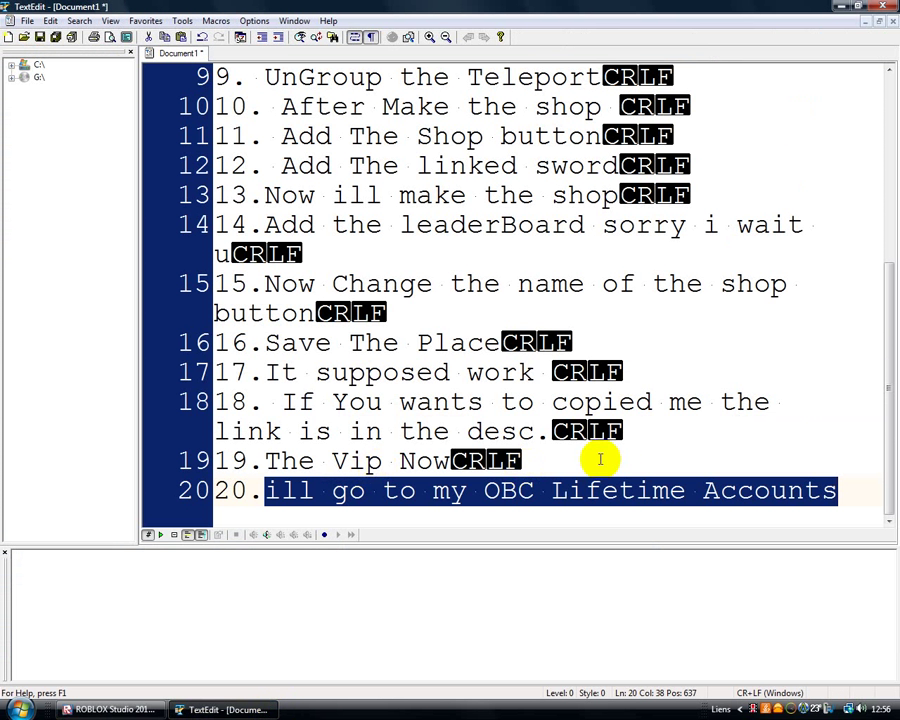
click(834, 487)
key(Return)
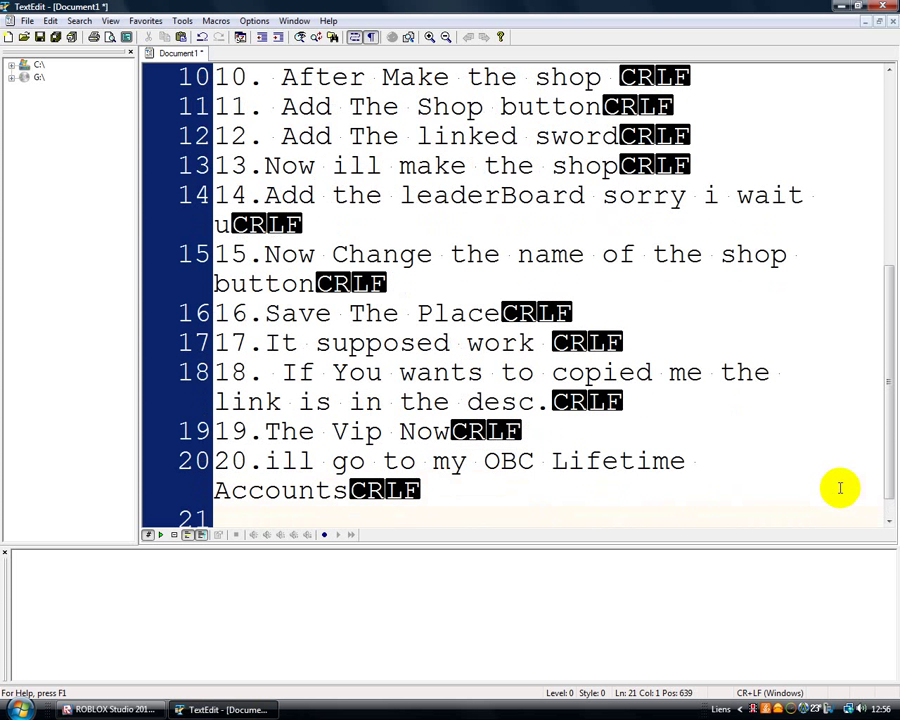
key(Caps_Lock)
text(A)
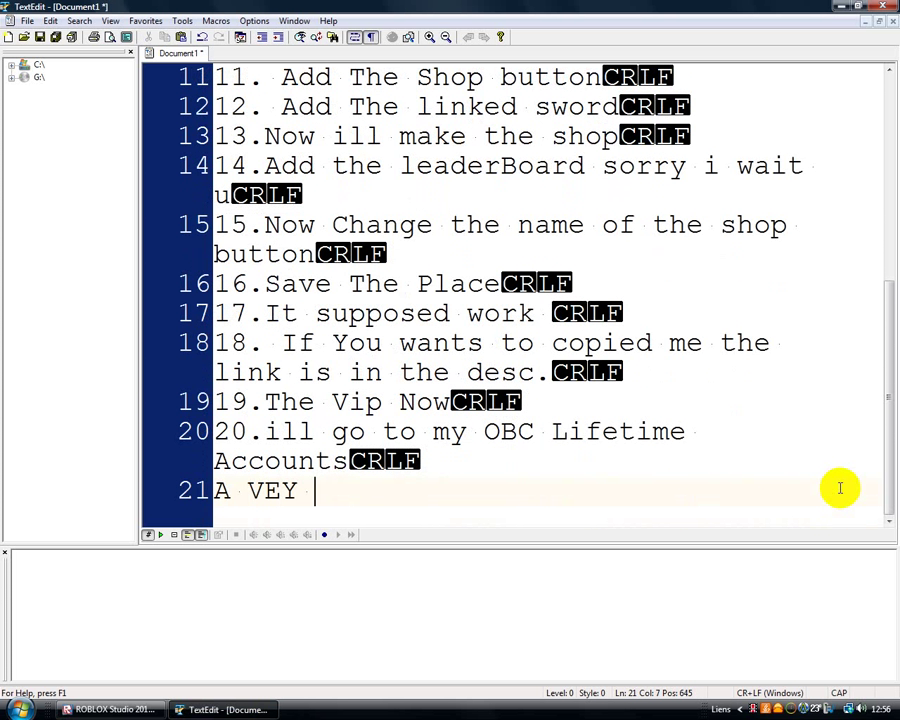
text( VERY BI)
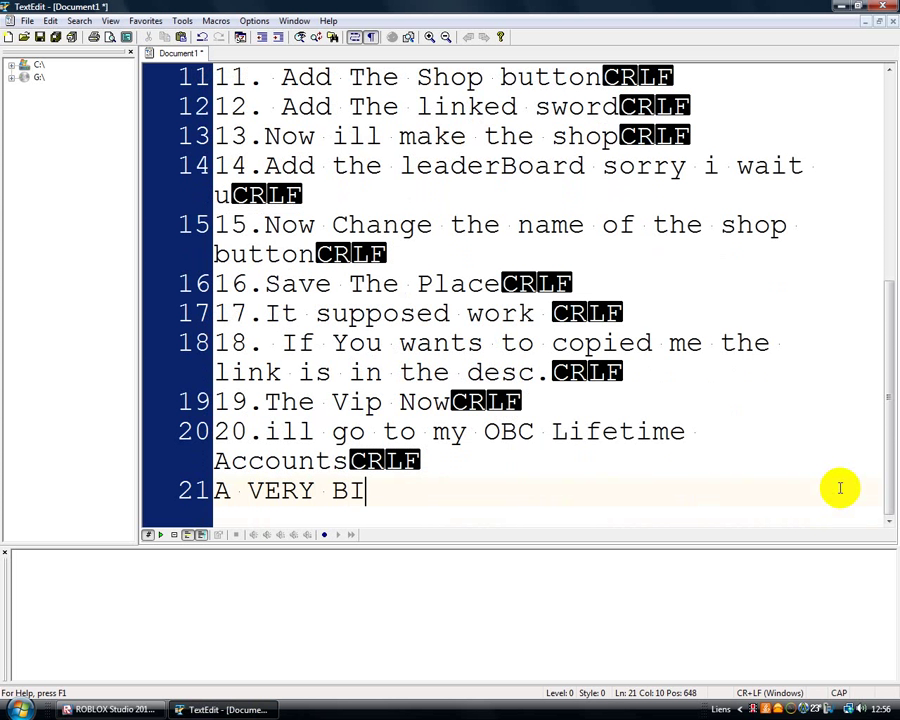
text(G SORRY EVERYONE :'()
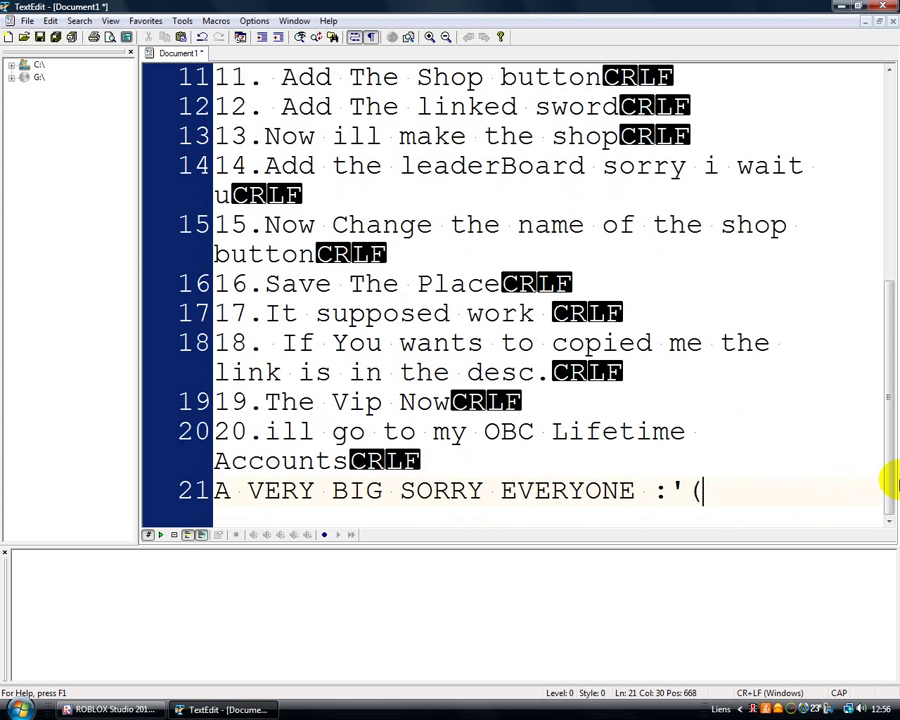
text(I WAIT )
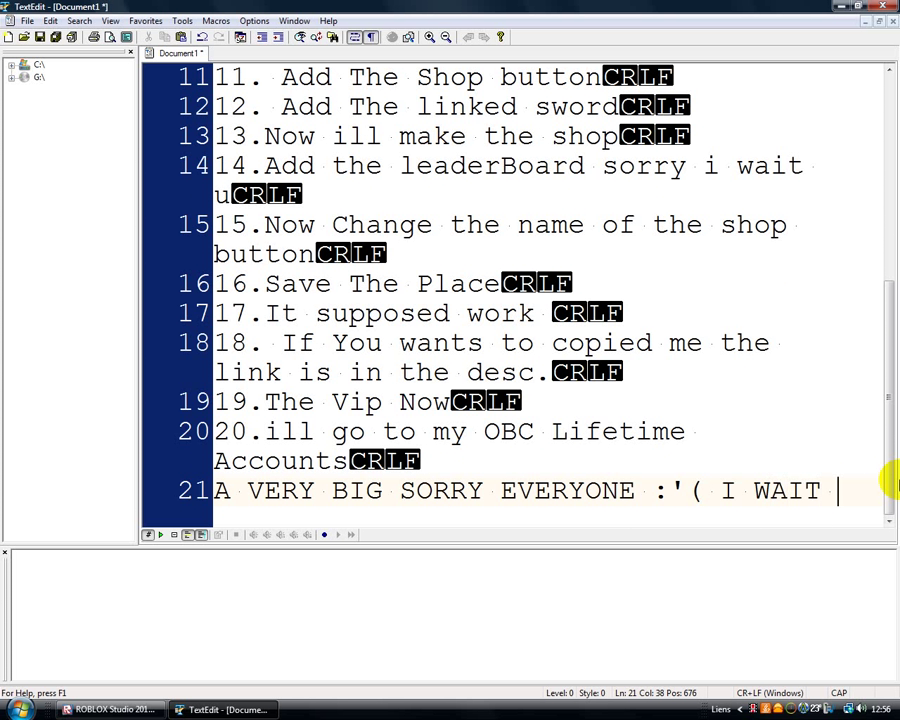
text(U)
Step: Start line 22 with 'Now ill make the VIP' and return to ROBLOX Studio
key(Return)
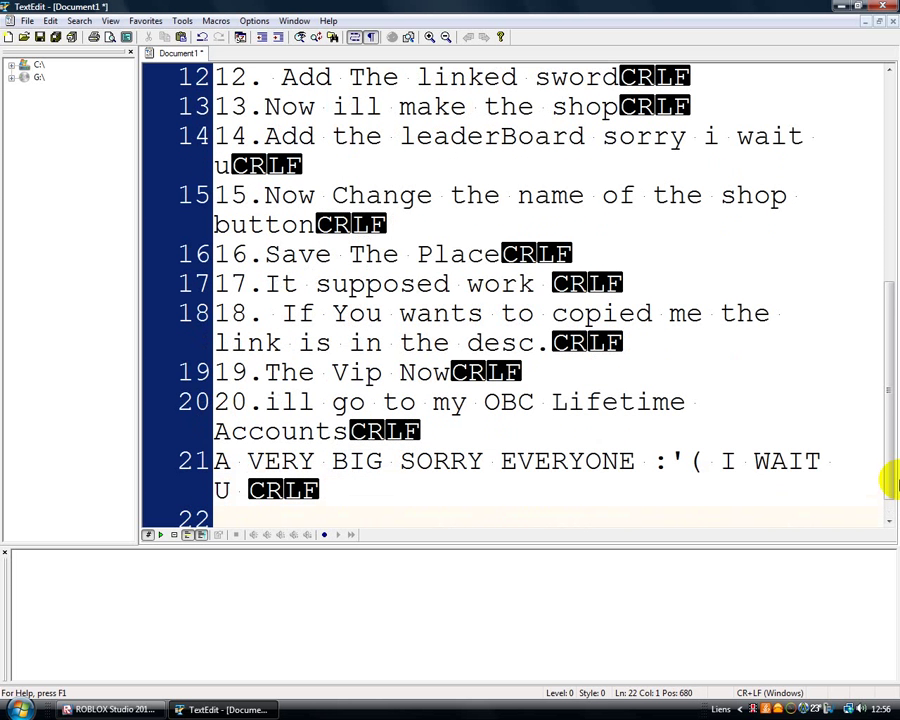
text(Now)
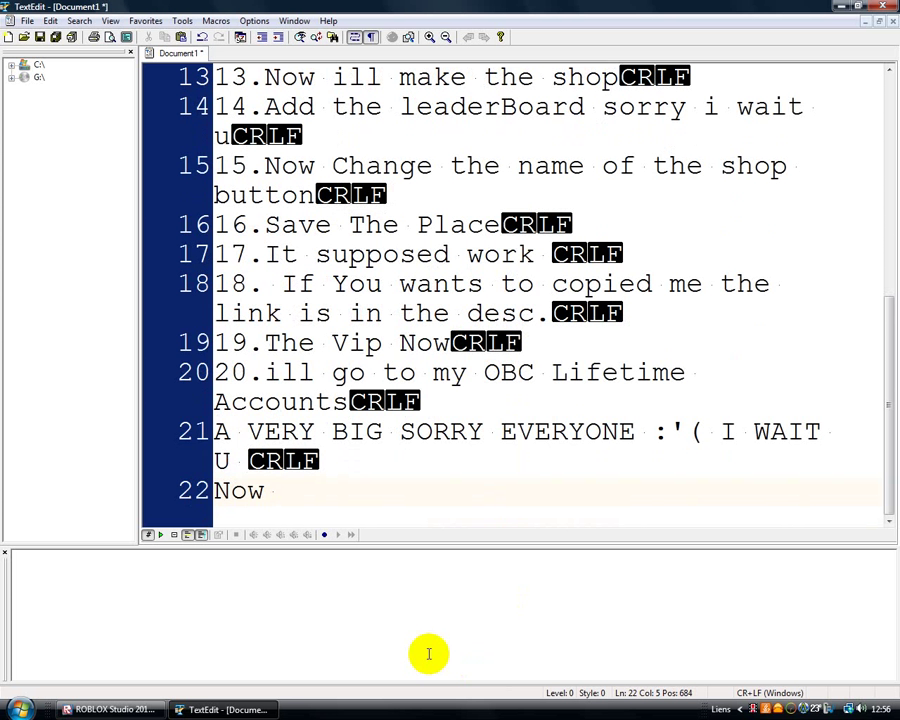
text( il)
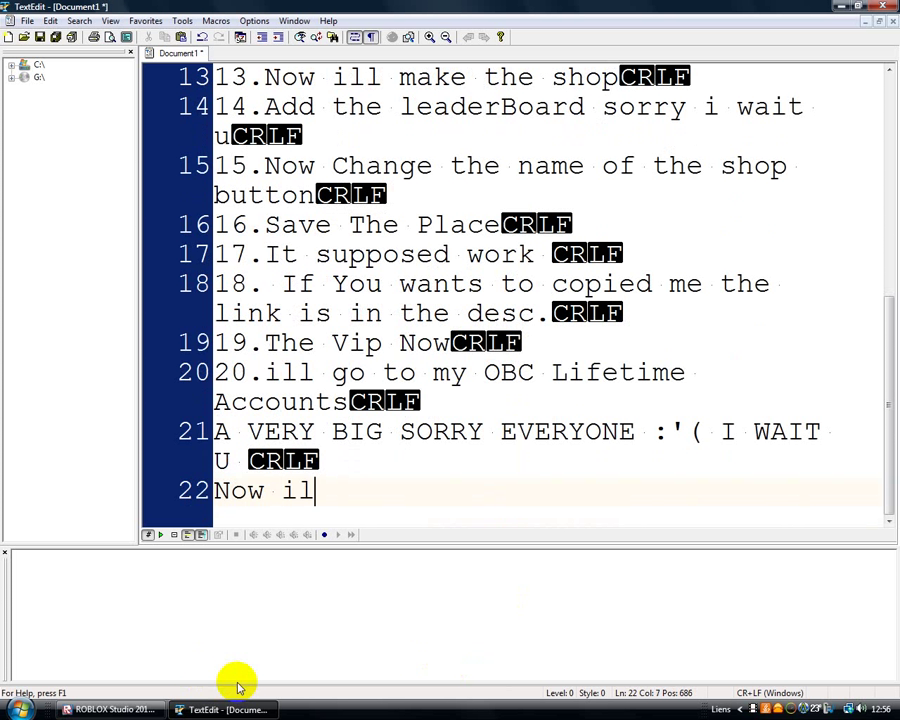
text(l make the )
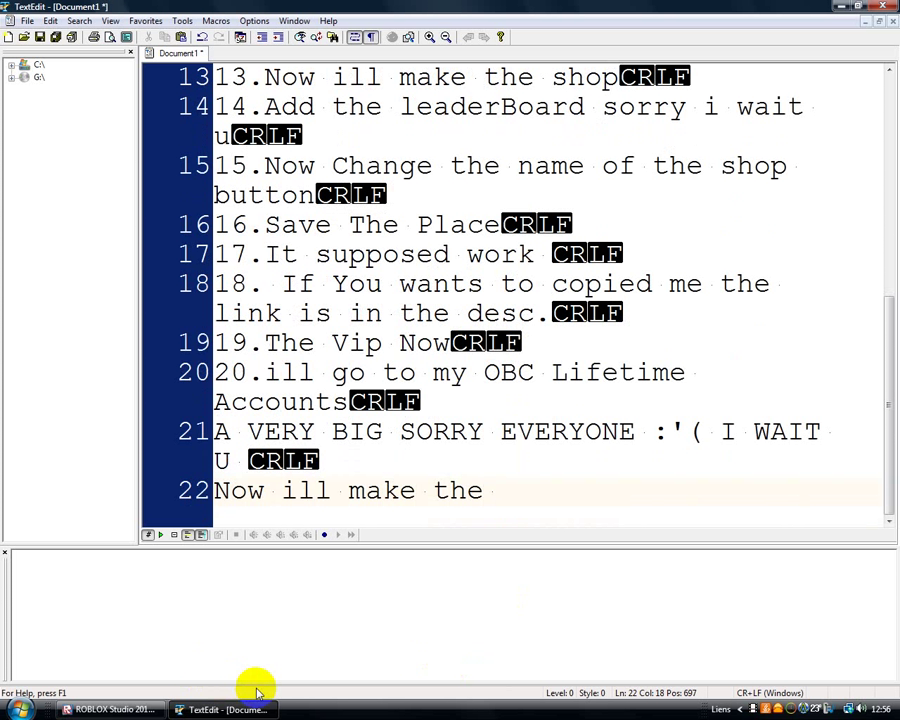
text(VIP)
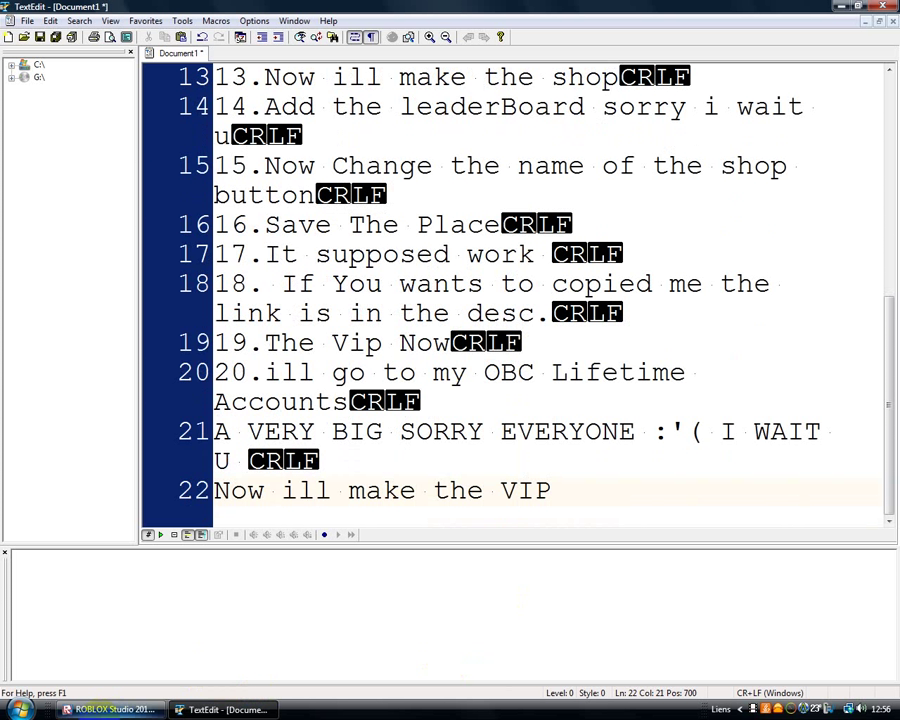
click(112, 706)
Step: Move the grey part up onto the blue platform
right_drag(691, 382, 331, 490)
drag(331, 490, 233, 449)
click(8, 235)
right_drag(8, 235, 200, 424)
Step: Raise and shift teleporter1b onto the grey part at -62, 145.4, -273, then select the grey part
click(241, 427)
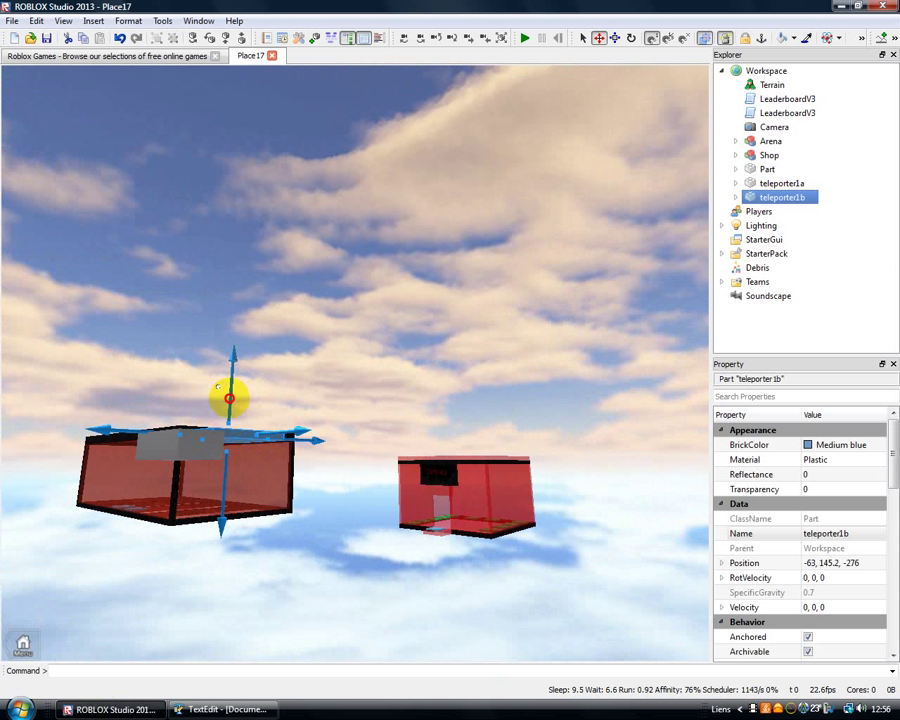
drag(227, 394, 227, 382)
drag(150, 402, 107, 386)
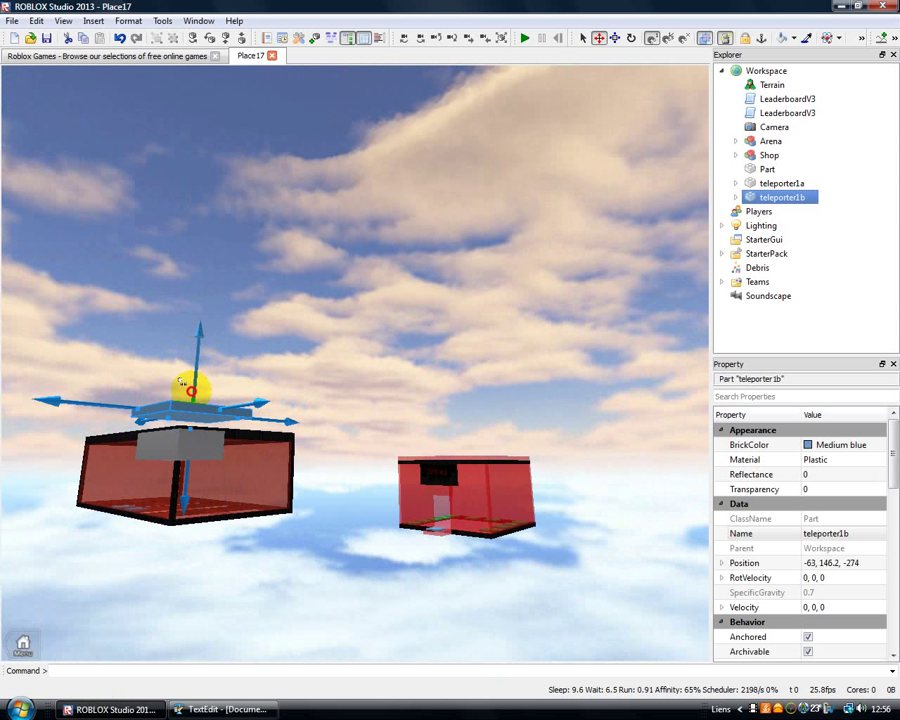
click(267, 114)
scroll(270, 90, up, 2)
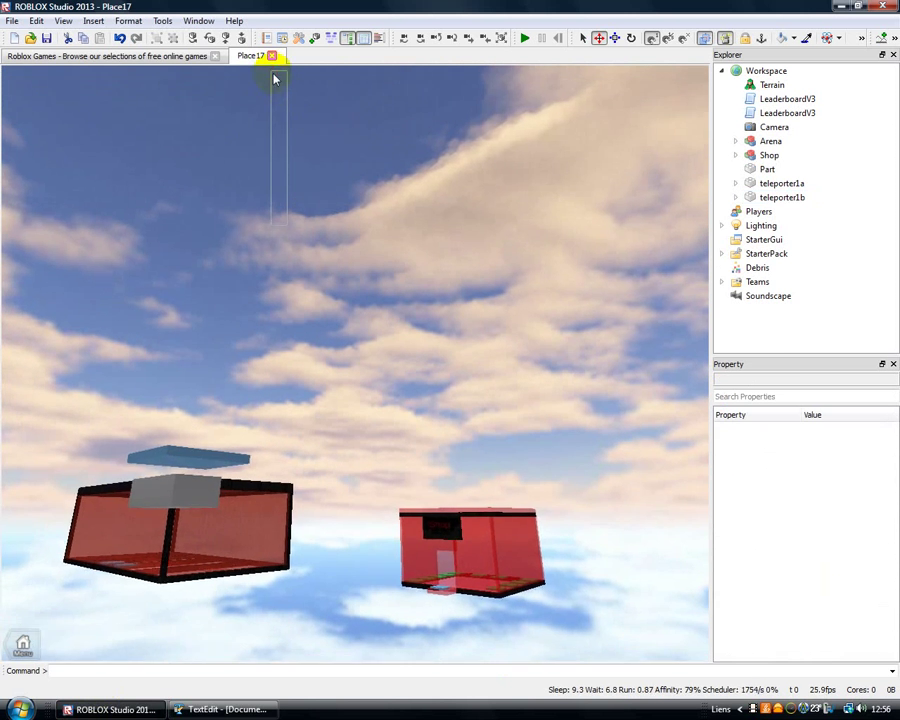
scroll(210, 360, up, 3)
right_drag(210, 360, 6, 305)
scroll(111, 391, up, 3)
click(84, 468)
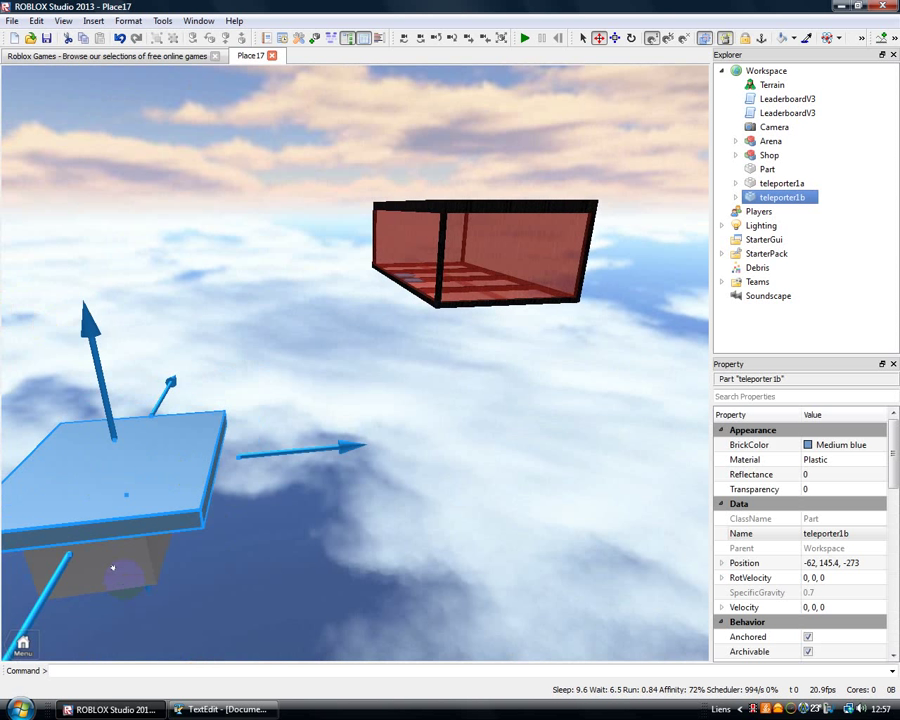
click(118, 567)
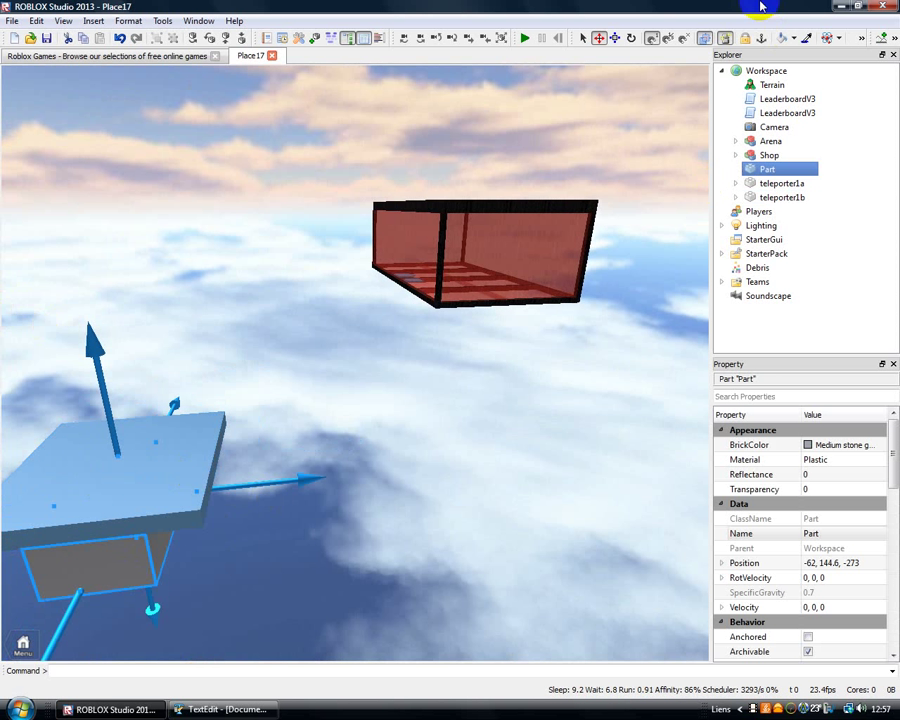
Step: Paint the part Bright red, anchor it, and give it the Wood material
click(795, 40)
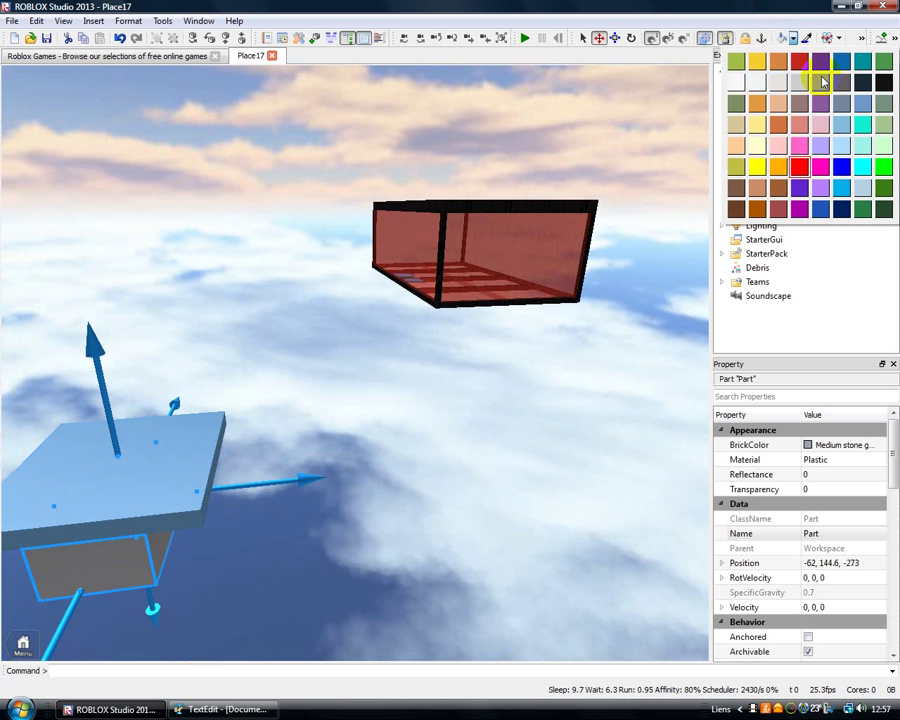
click(795, 61)
click(100, 567)
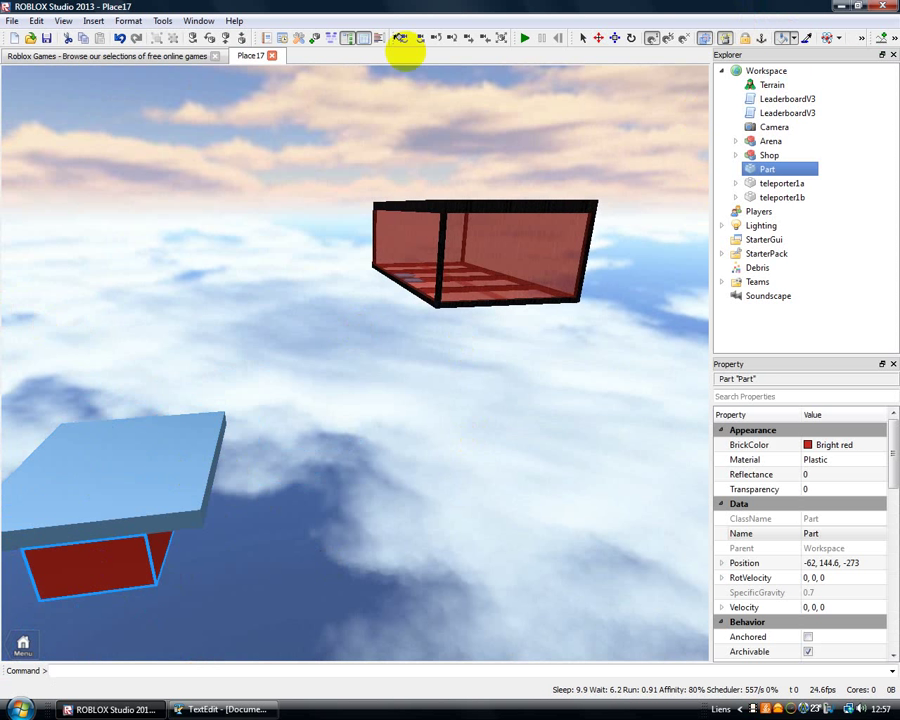
click(790, 38)
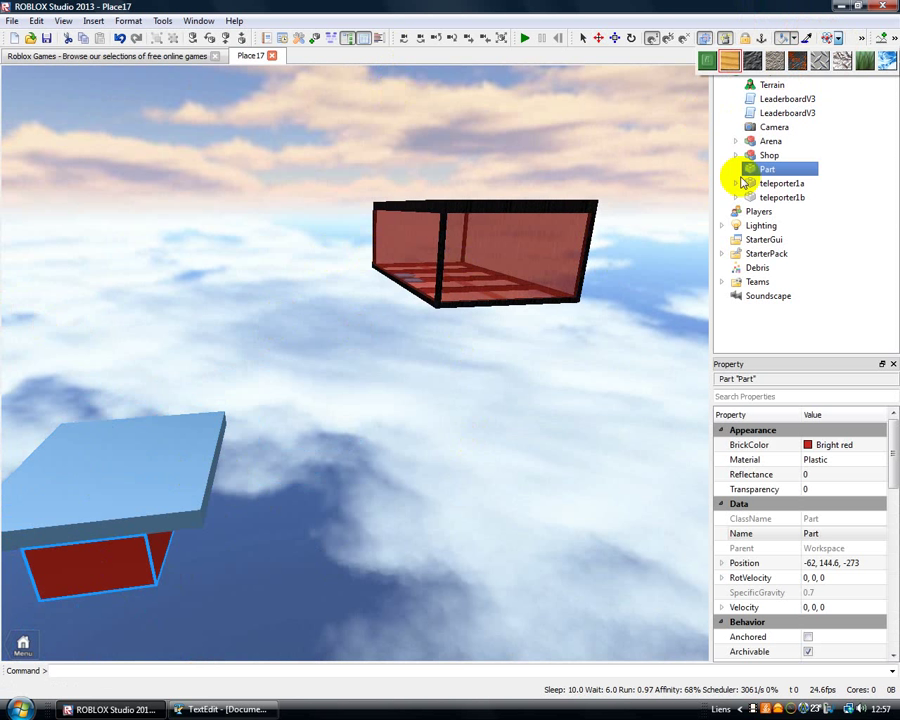
click(808, 637)
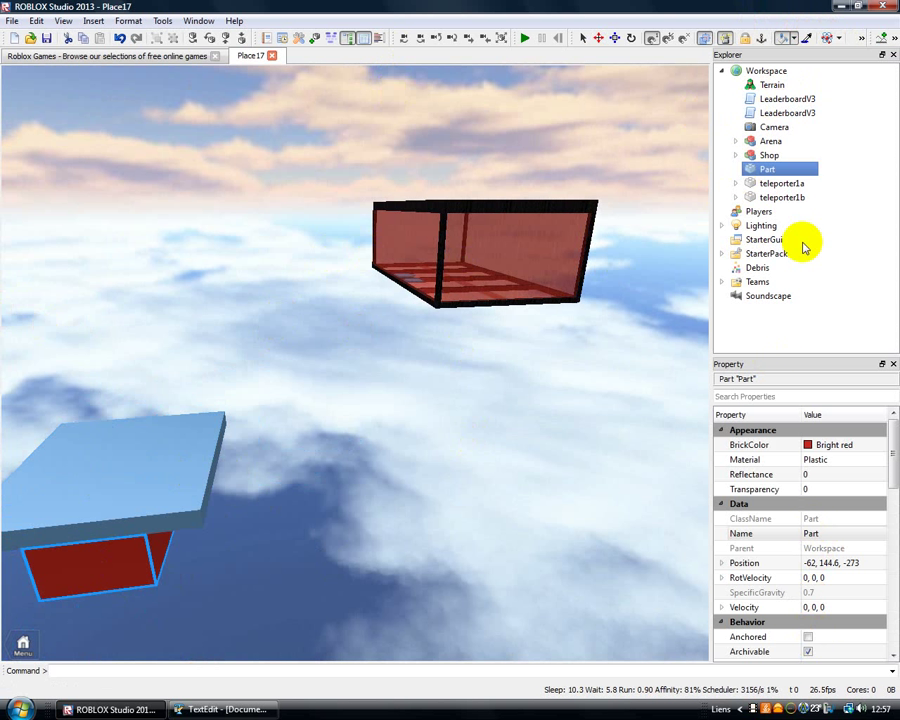
click(794, 38)
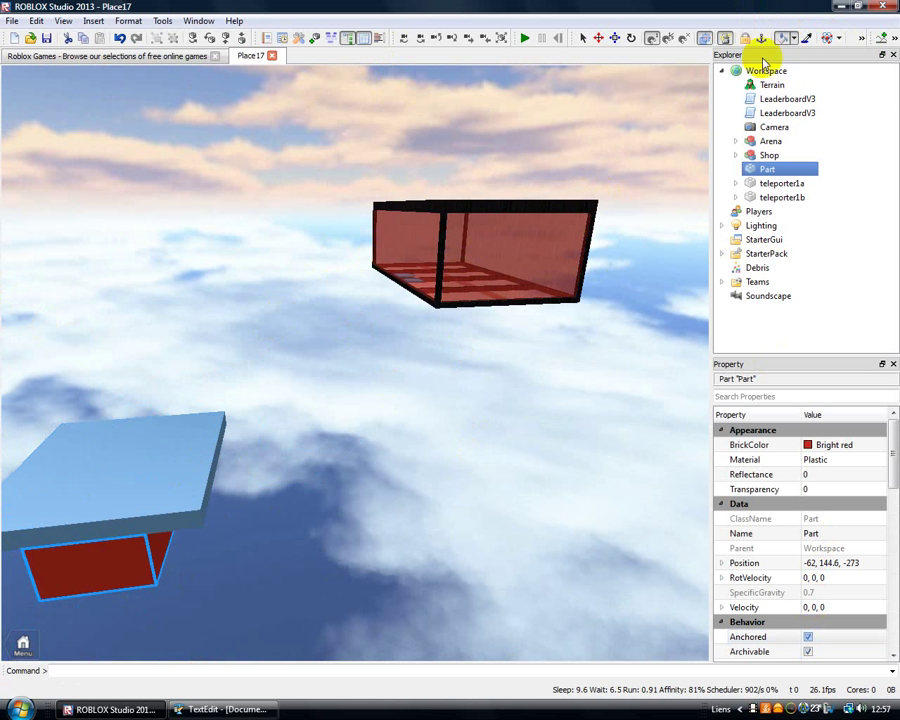
click(840, 38)
click(730, 60)
click(125, 547)
Step: Set the part's Transparency to 0.5 and repaint it Really red
scroll(595, 311, down, 3)
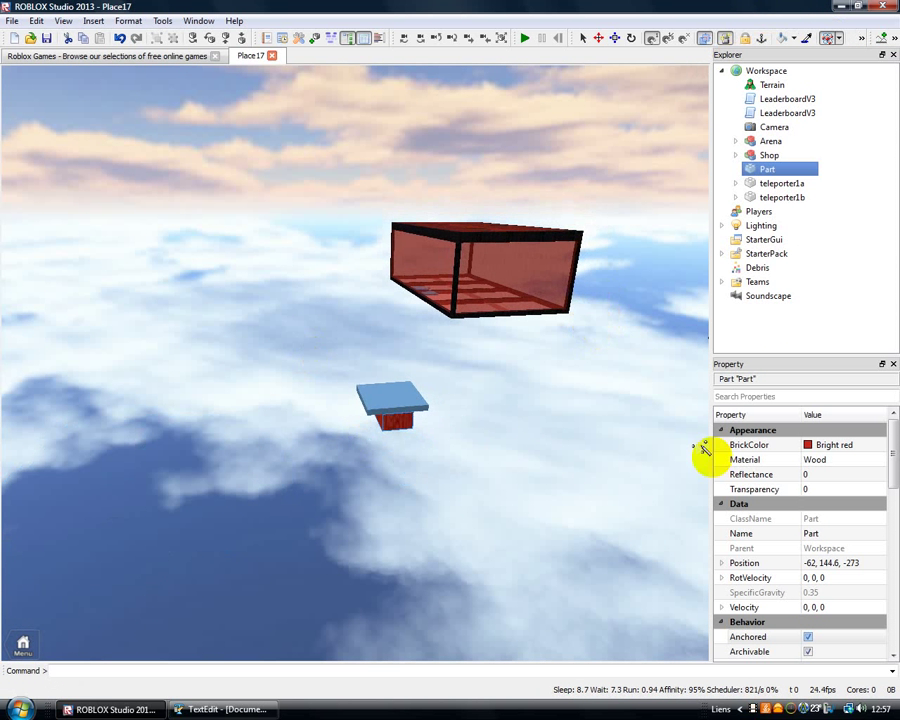
click(815, 489)
key(BackSpace)
text(0.)
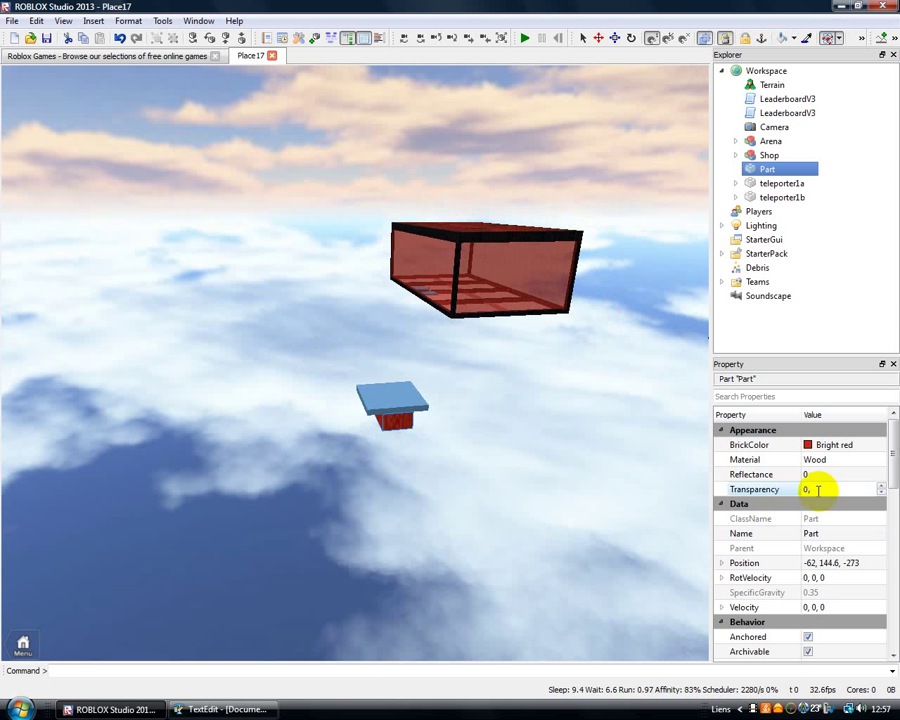
text(5)
key(Return)
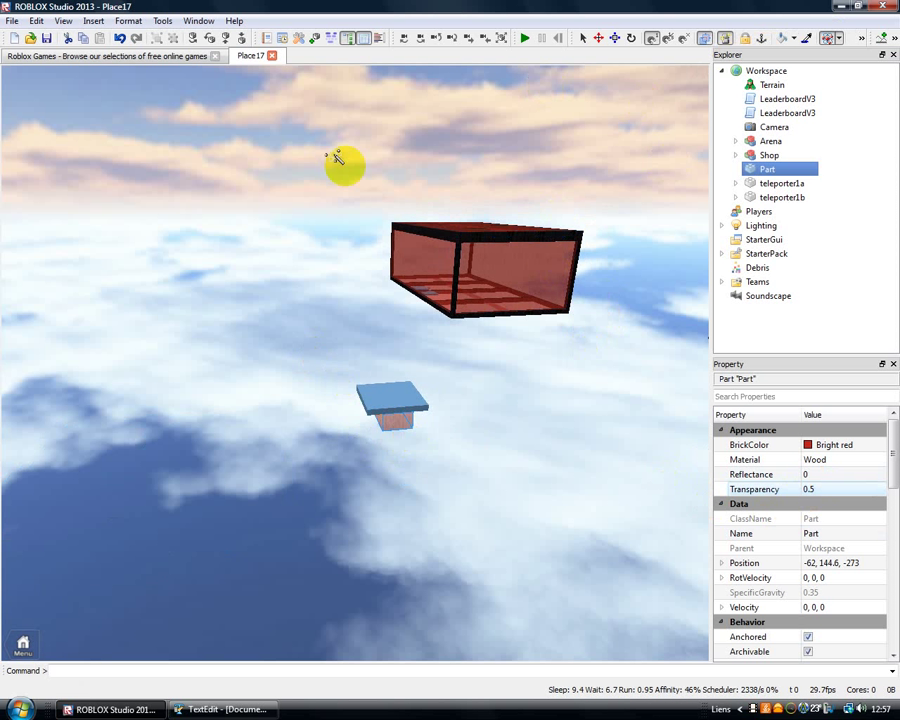
click(793, 38)
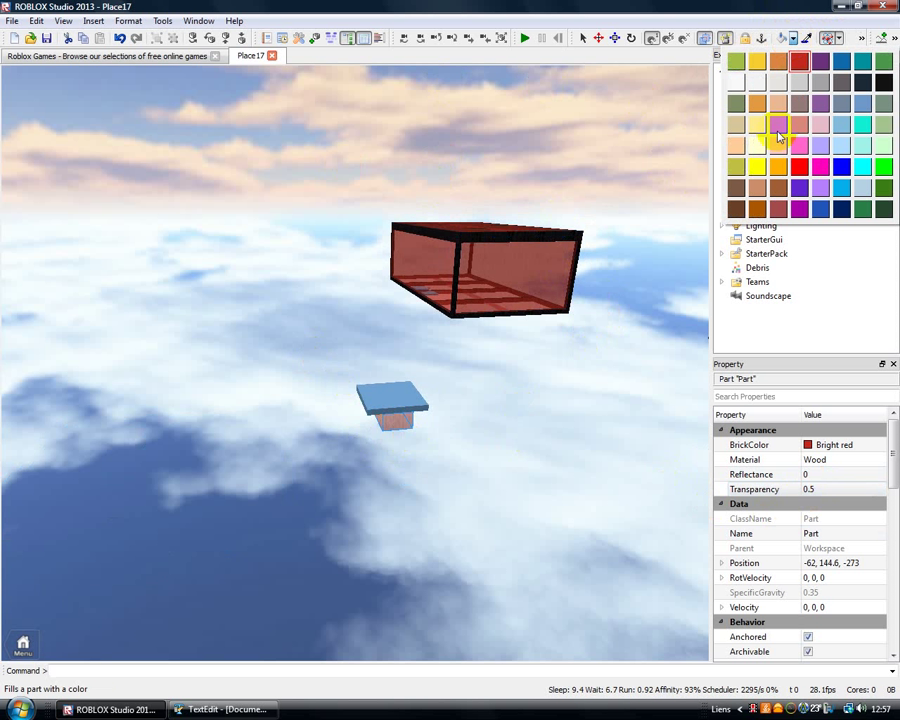
click(800, 177)
click(411, 402)
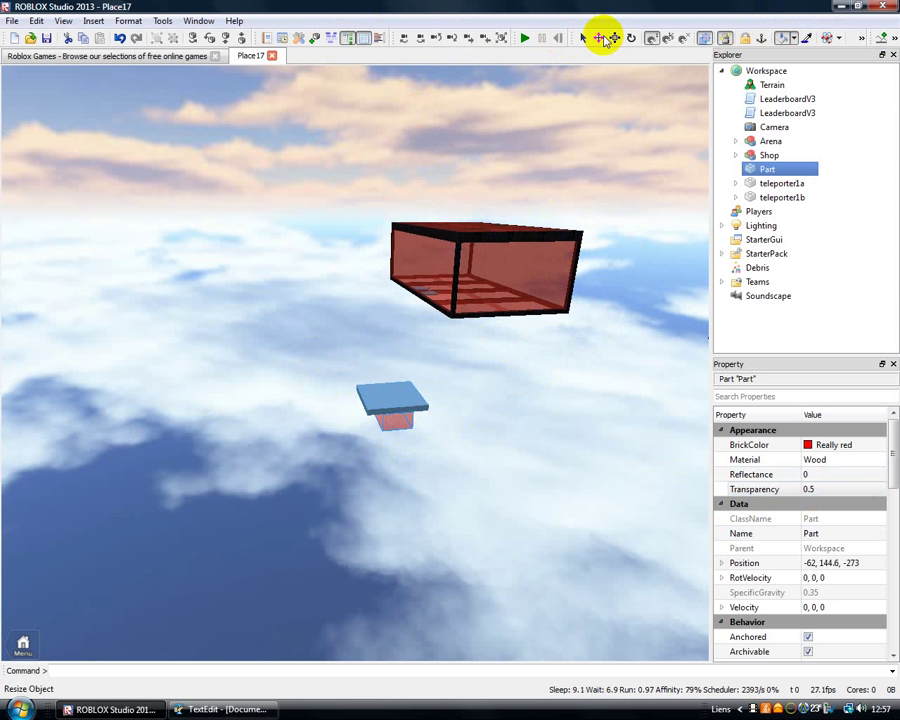
Step: Stretch the red wood part rightward and backward into a wide platform around the blue pad
click(614, 38)
mouse_move(322, 412)
mouse_down()
mouse_move(436, 404)
mouse_move(310, 425)
mouse_move(408, 422)
mouse_move(394, 436)
mouse_move(316, 408)
mouse_move(257, 434)
mouse_move(215, 434)
mouse_move(436, 402)
mouse_move(496, 404)
mouse_up()
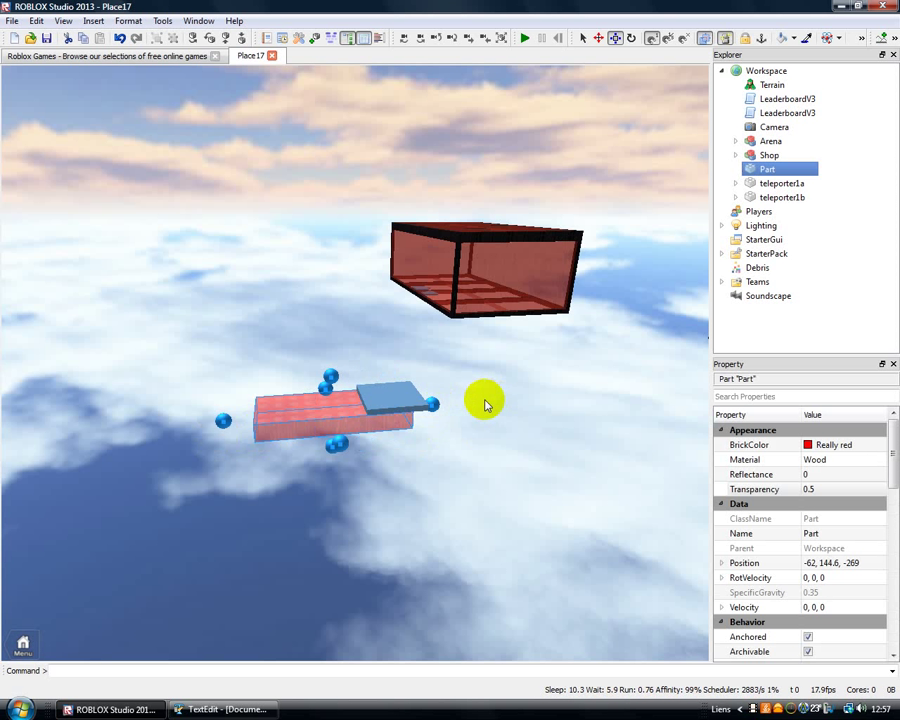
click(466, 402)
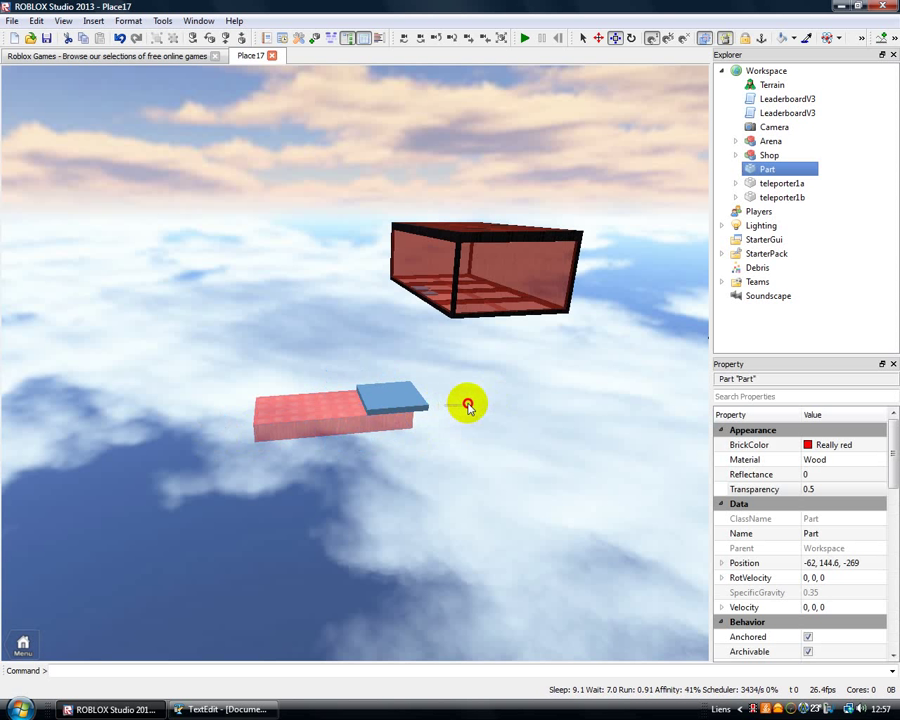
click(348, 419)
drag(420, 410, 548, 382)
click(404, 378)
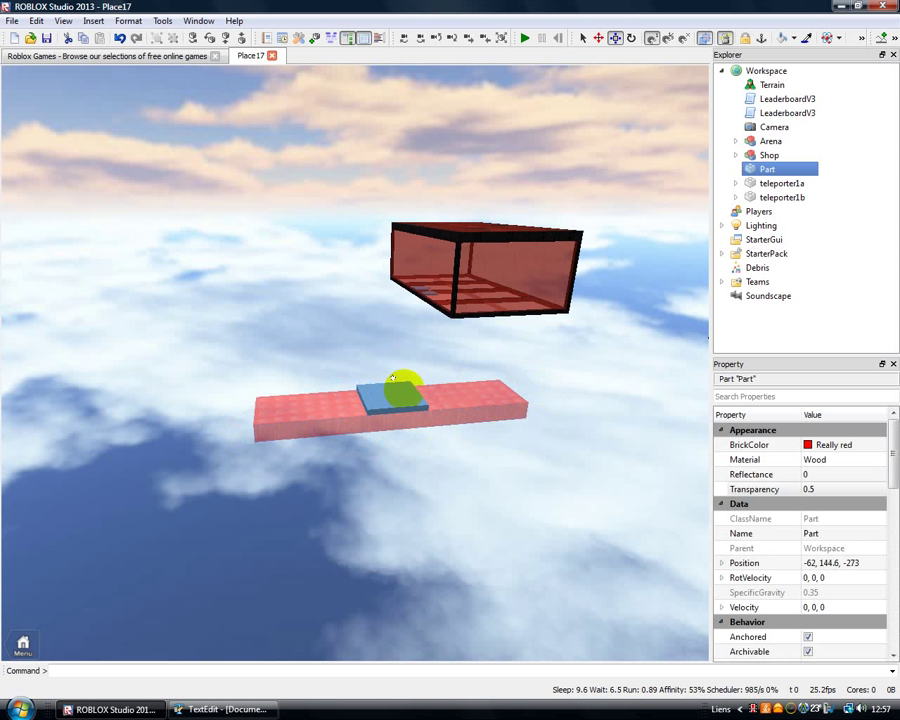
click(340, 397)
drag(372, 376, 350, 308)
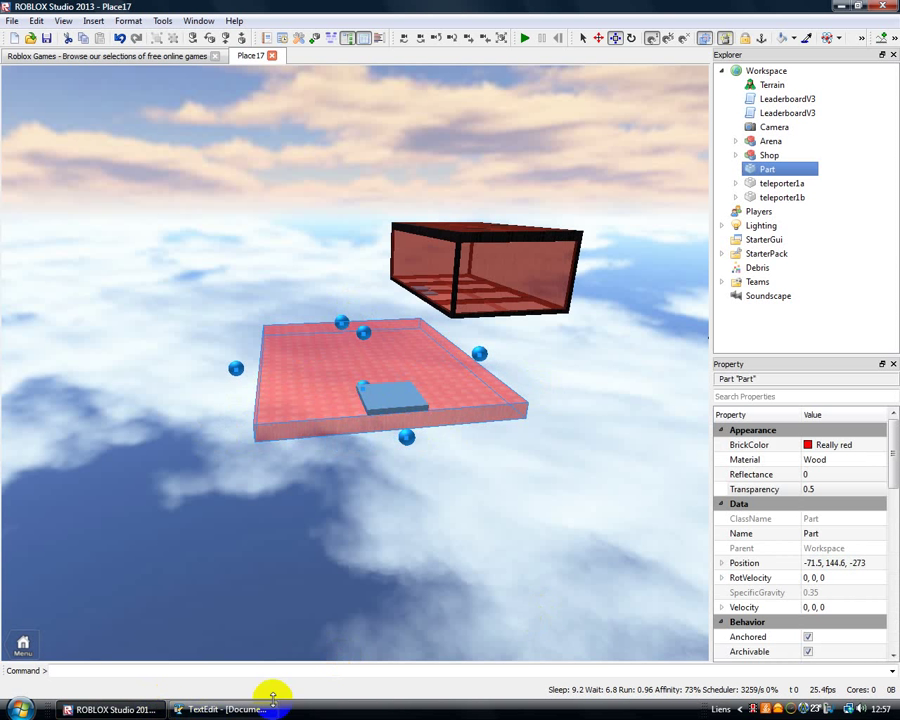
click(218, 709)
Step: Write note line 23 about visiting the friend's profile for their VIP-Admin-Door, then return to Studio
key(Return)
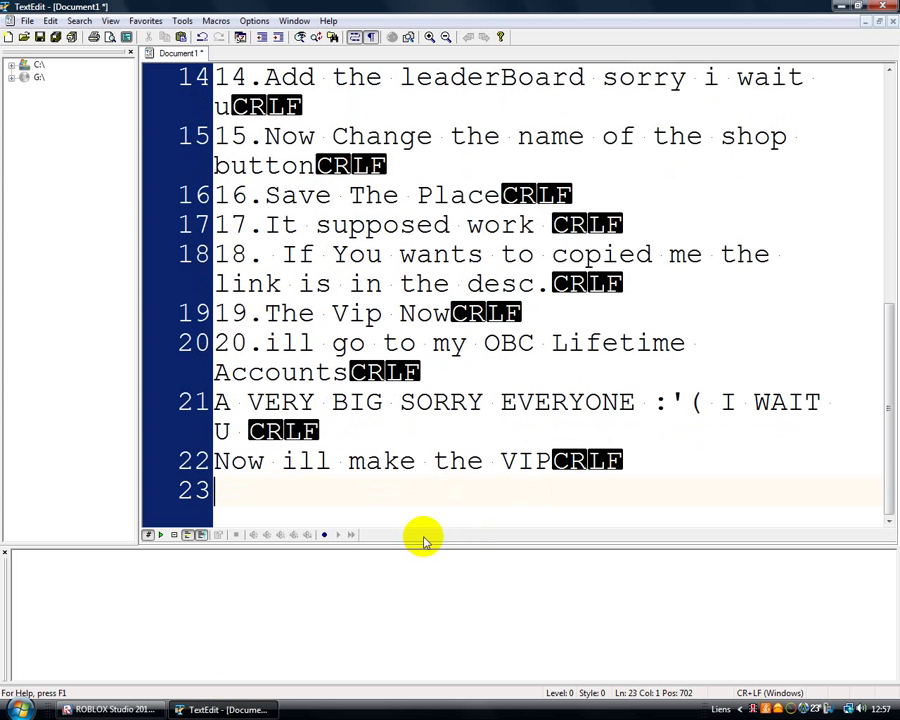
key(BackSpace)
key(BackSpace)
key(BackSpace)
text(Now ill go to)
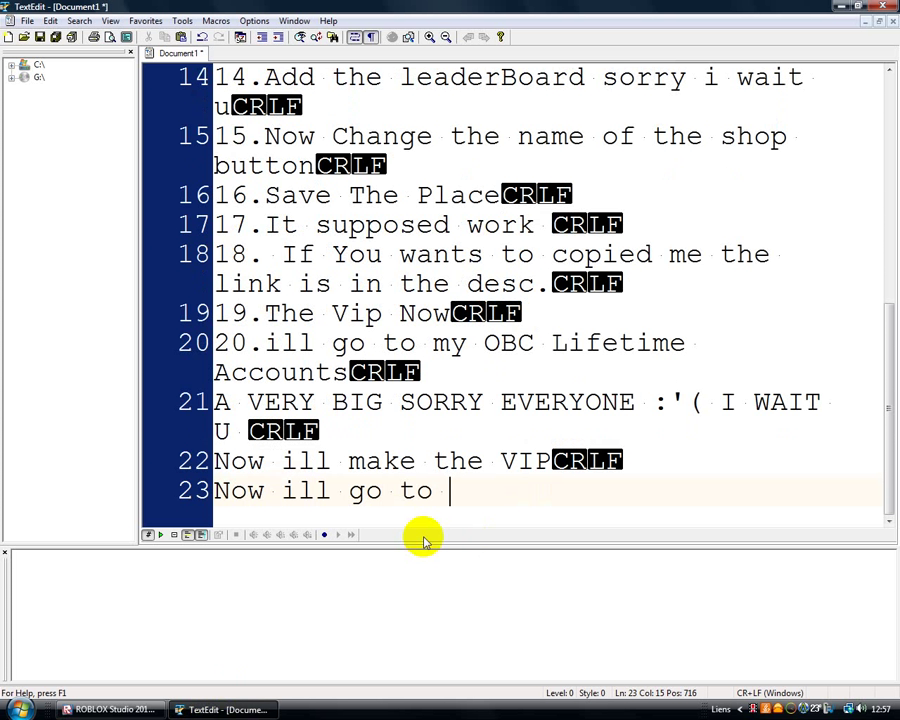
text( my friend Accou)
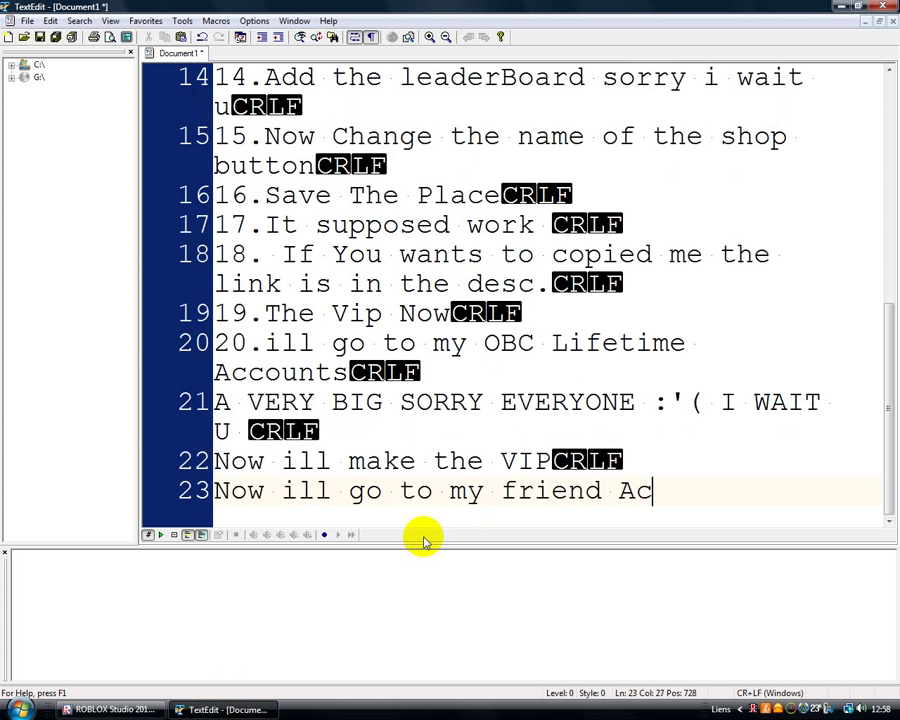
key(BackSpace)
key(BackSpace)
key(BackSpace)
key(BackSpace)
key(BackSpace)
key(BackSpace)
key(BackSpace)
key(BackSpace)
key(BackSpace)
key(BackSpace)
key(BackSpace)
key(BackSpace)
key(BackSpace)
key(BackSpace)
key(BackSpace)
key(BackSpace)
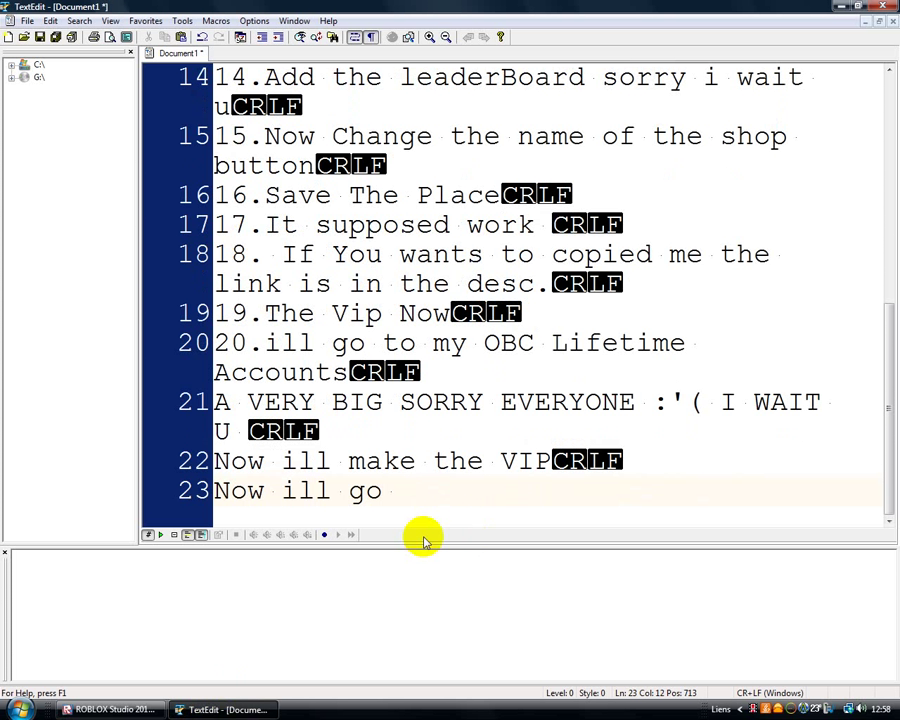
text(the )
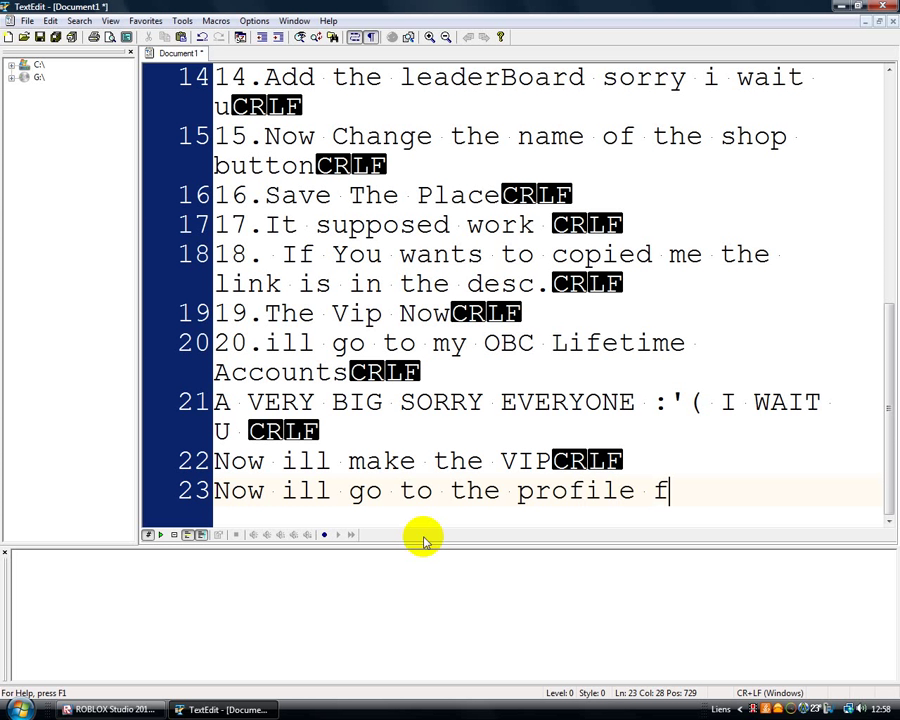
text(profile of my )
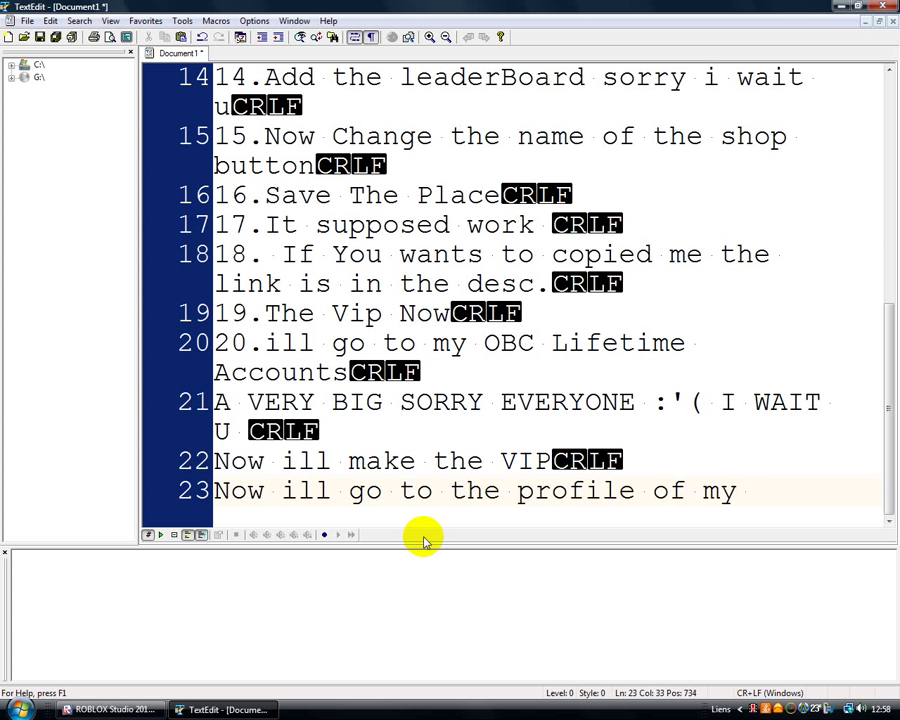
text(friend )
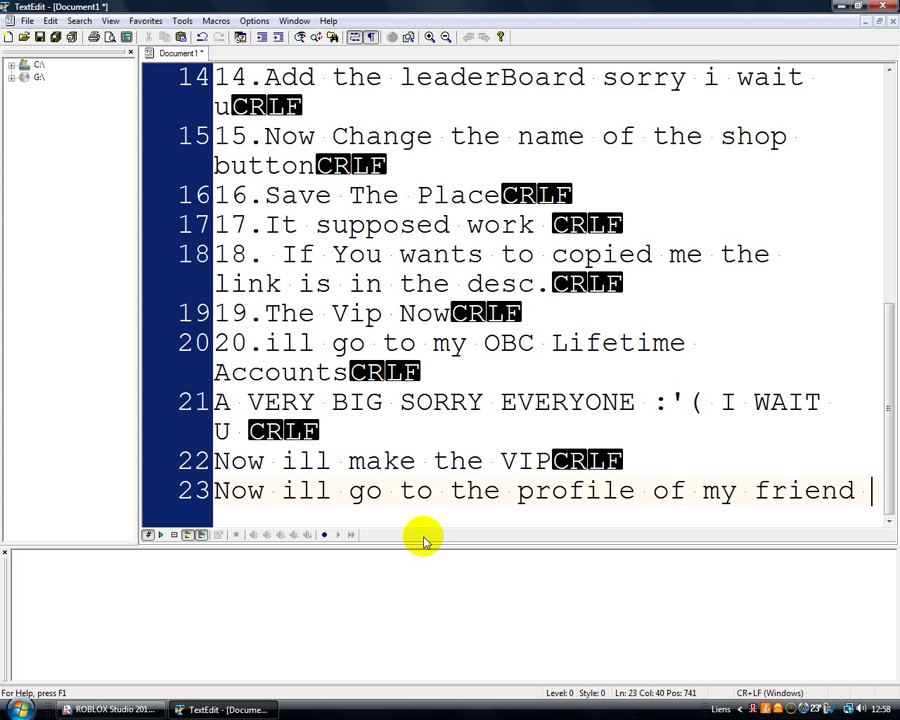
text(accounts)
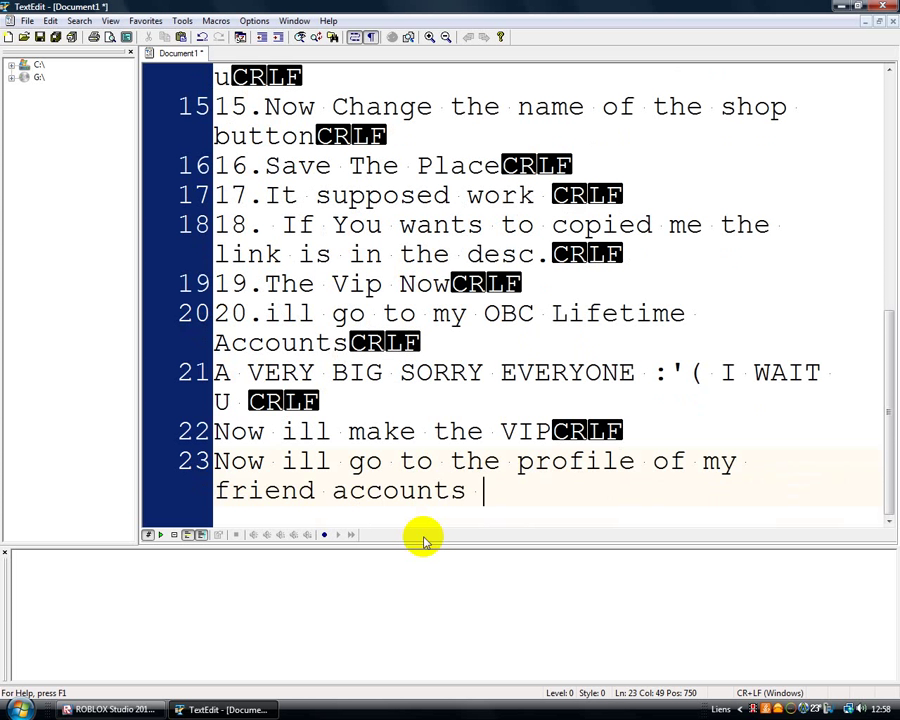
text( Becaus)
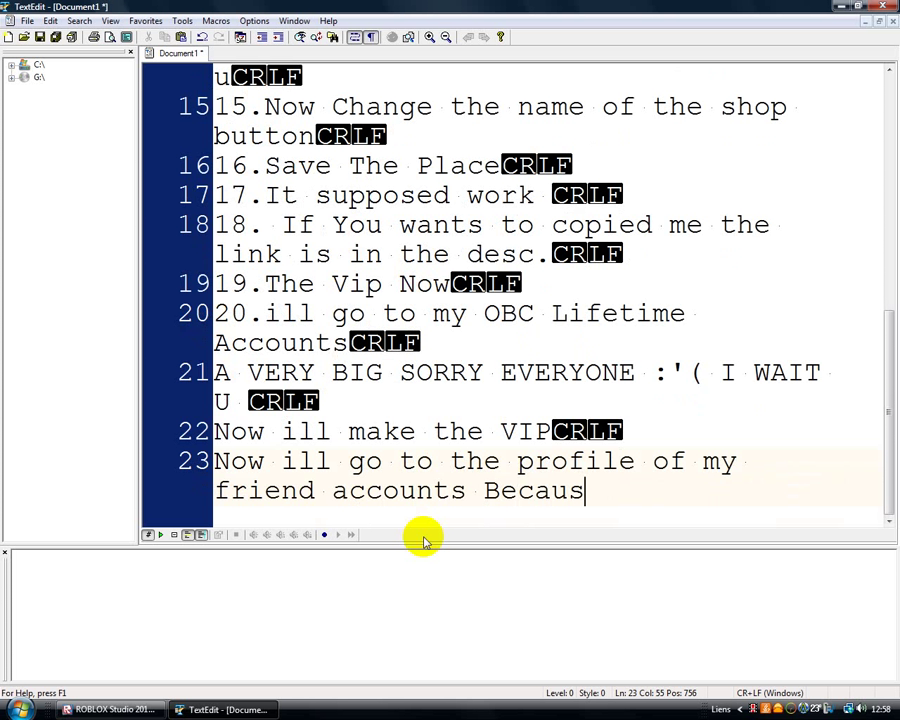
text(e my friend make a VIP)
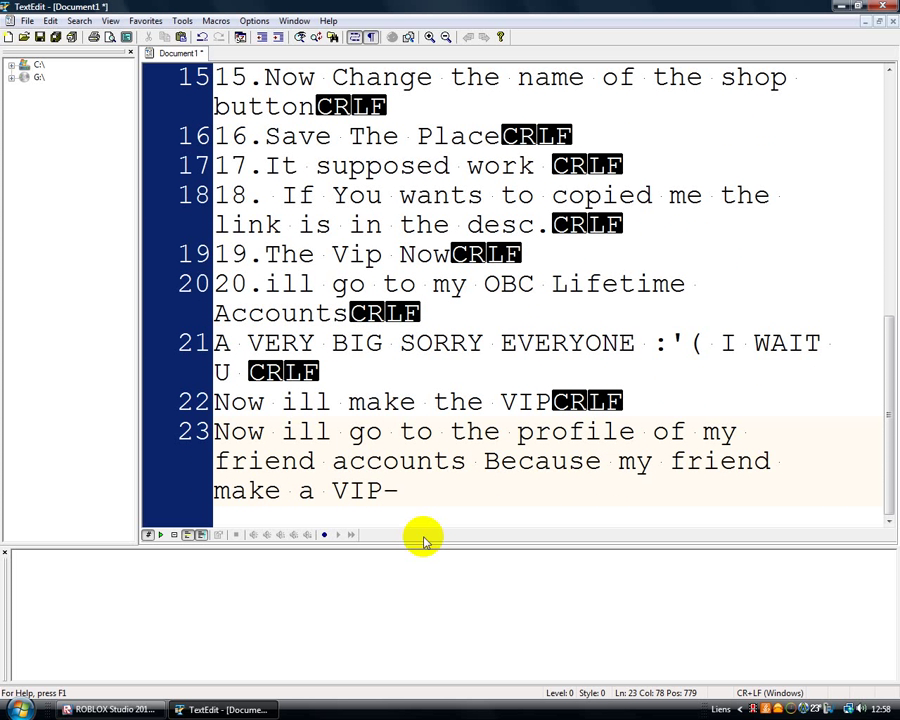
text(-Admin-Door)
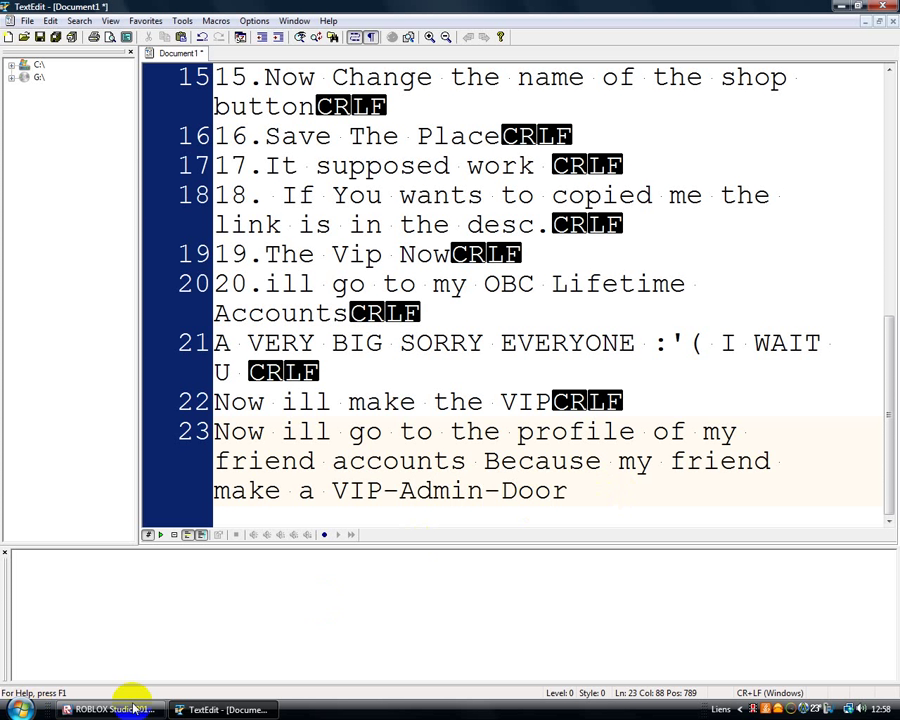
key(Return)
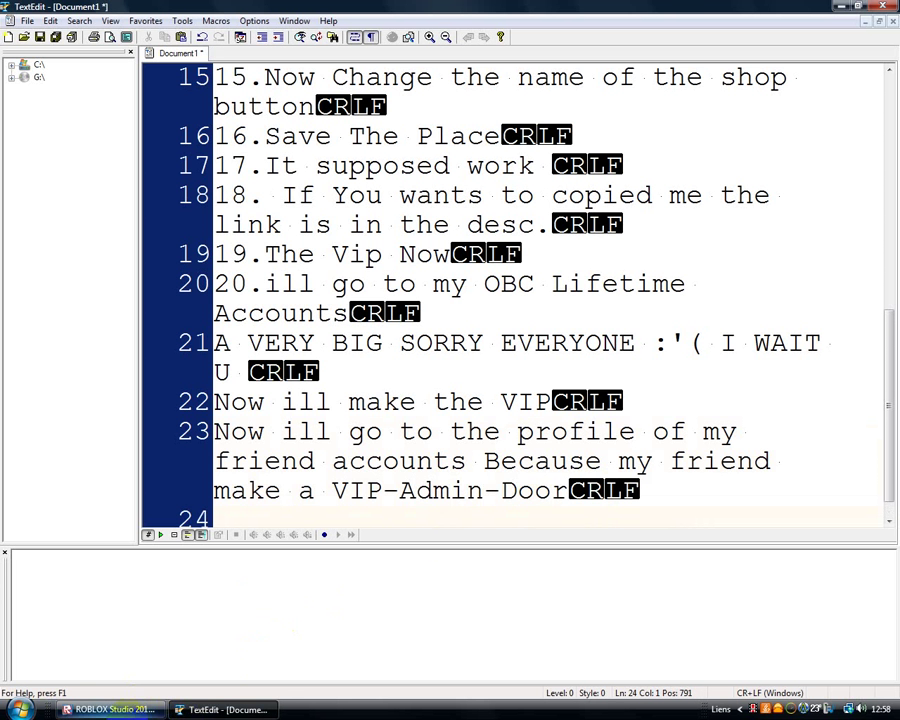
key(alt+Tab)
Step: Search People for the friend's username and open their profile
click(150, 55)
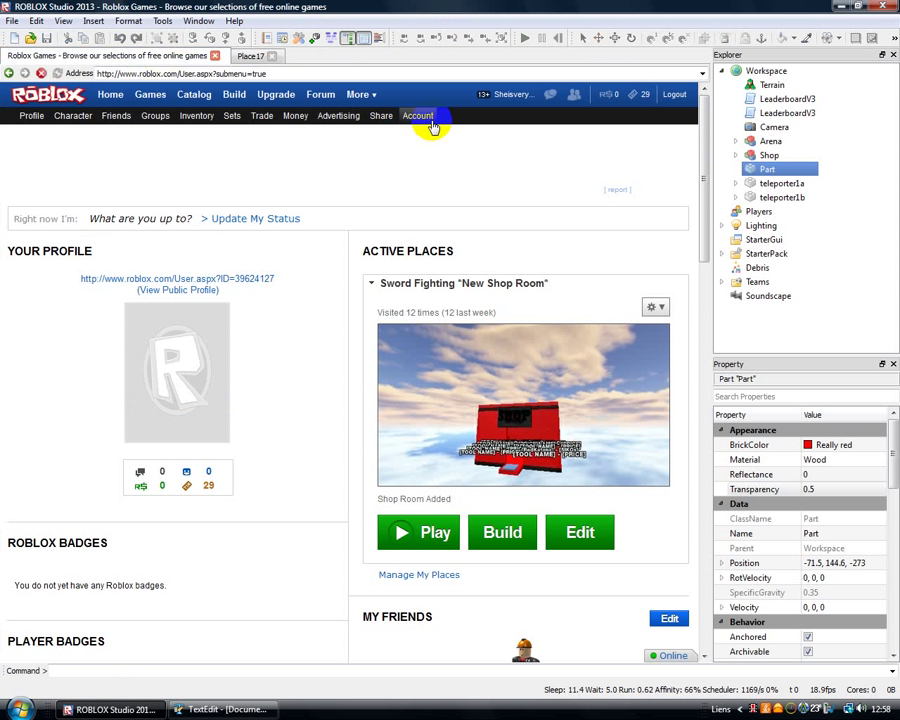
click(376, 115)
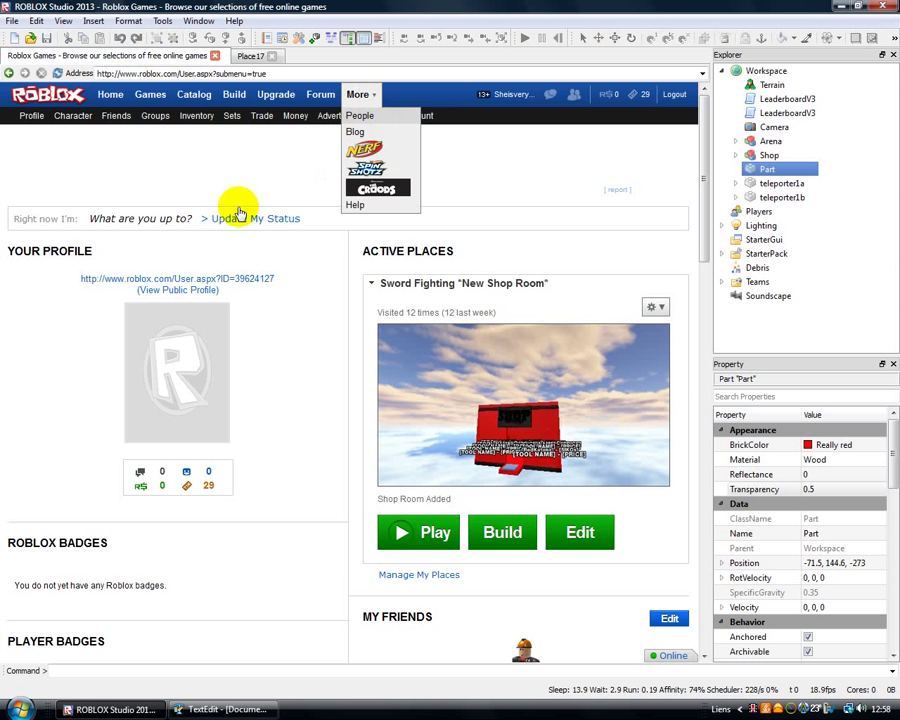
text(dadragon213)
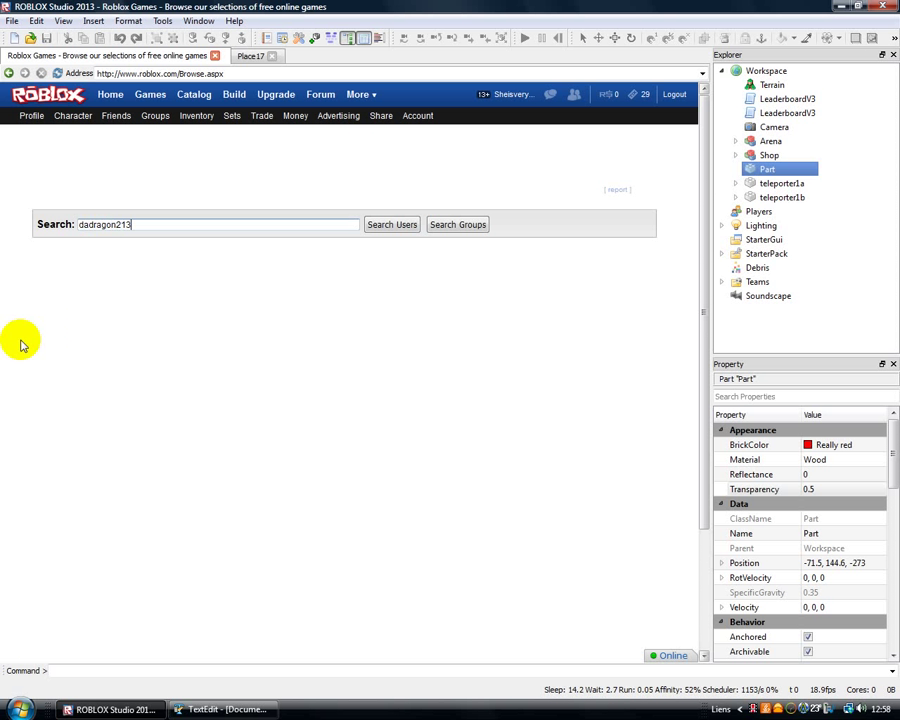
key(Return)
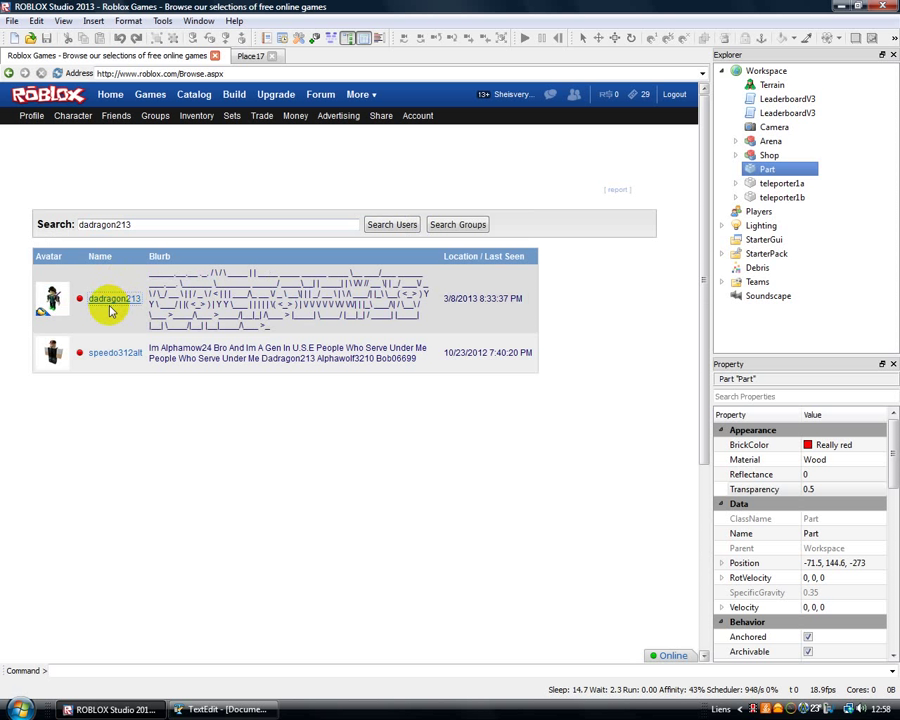
click(110, 304)
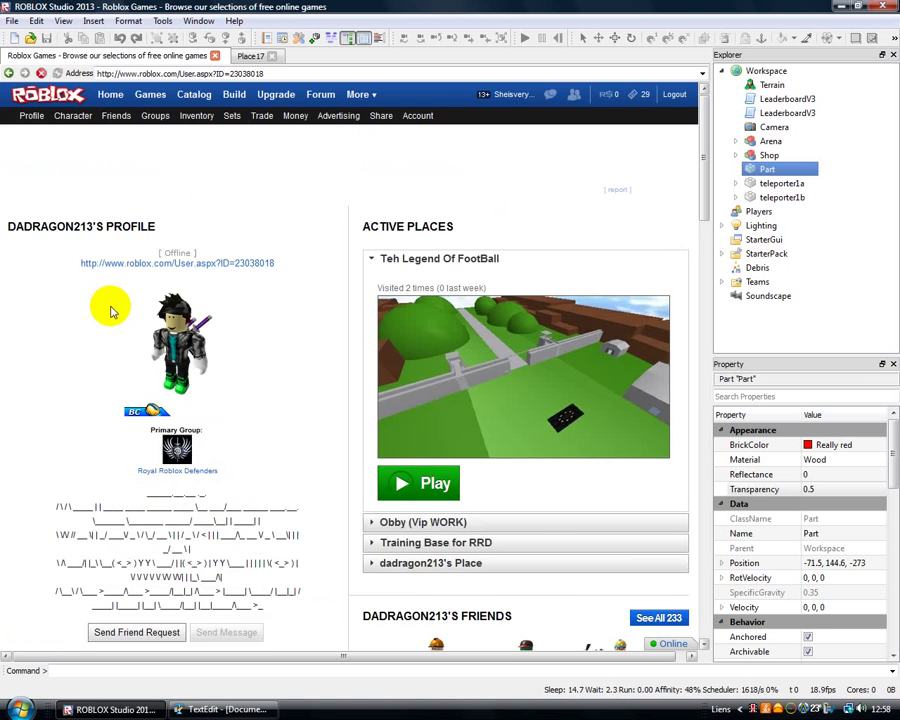
scroll(124, 300, down, 5)
scroll(138, 305, down, 10)
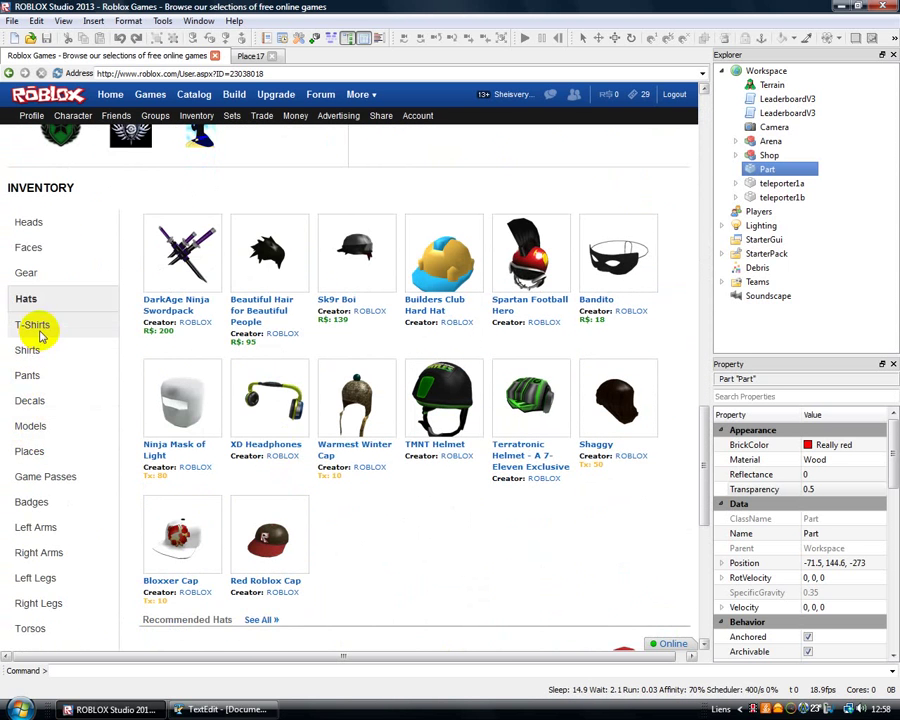
Step: Take the free VIP Door model from the friend's inventory Models
click(31, 426)
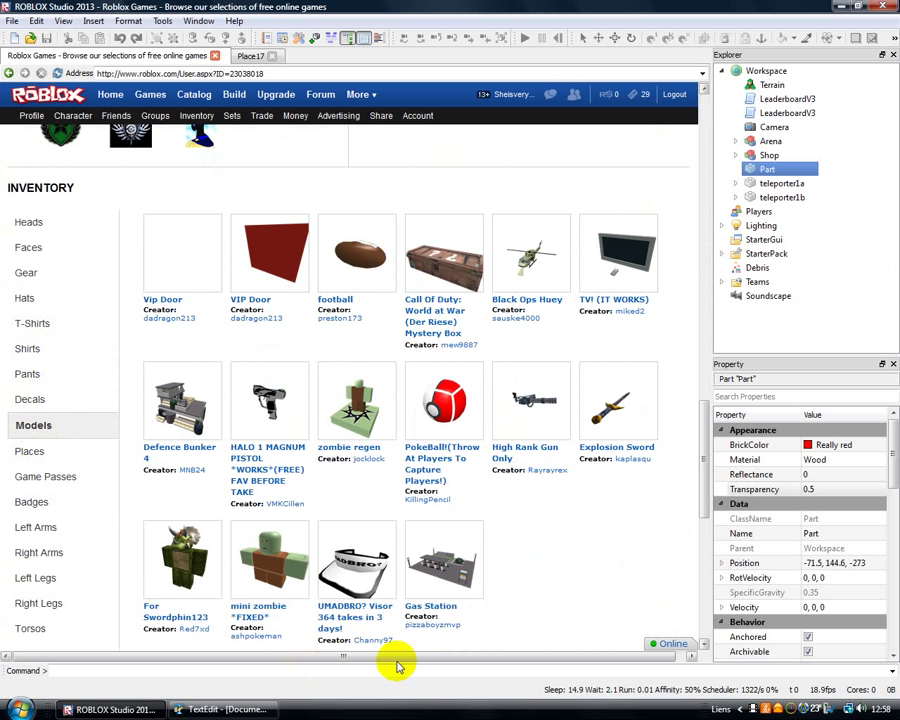
scroll(492, 438, down, 1)
click(253, 228)
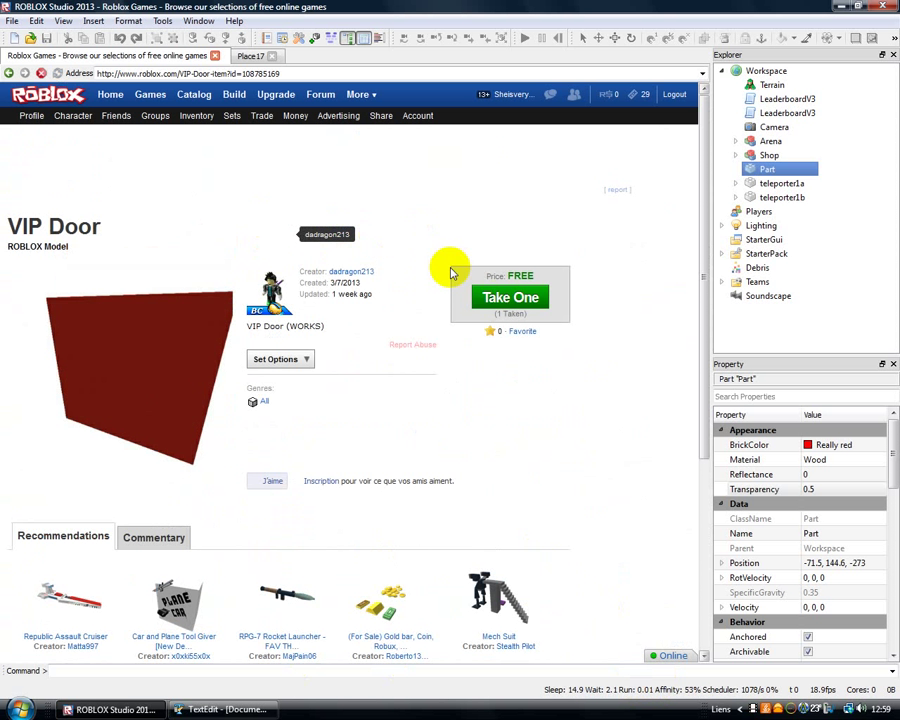
click(494, 302)
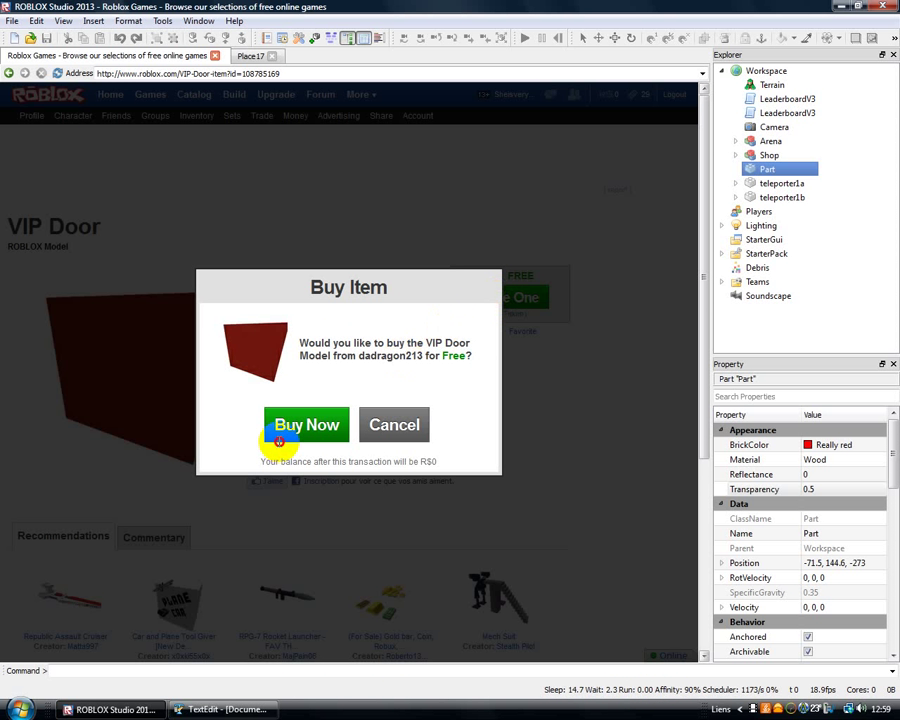
click(283, 438)
click(433, 433)
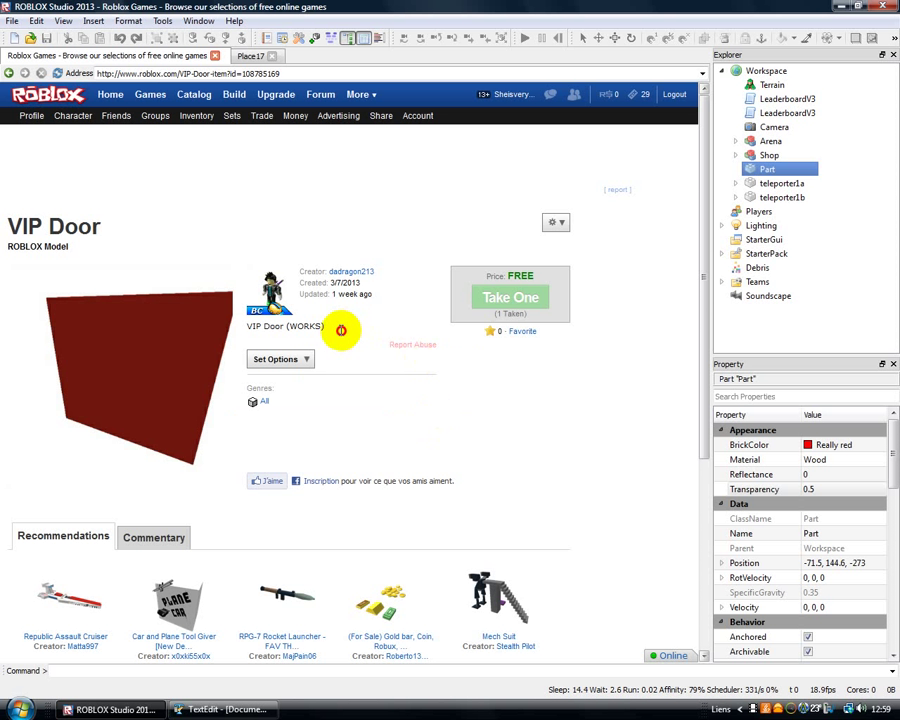
Step: Leave the edited place, saving its changes
click(73, 116)
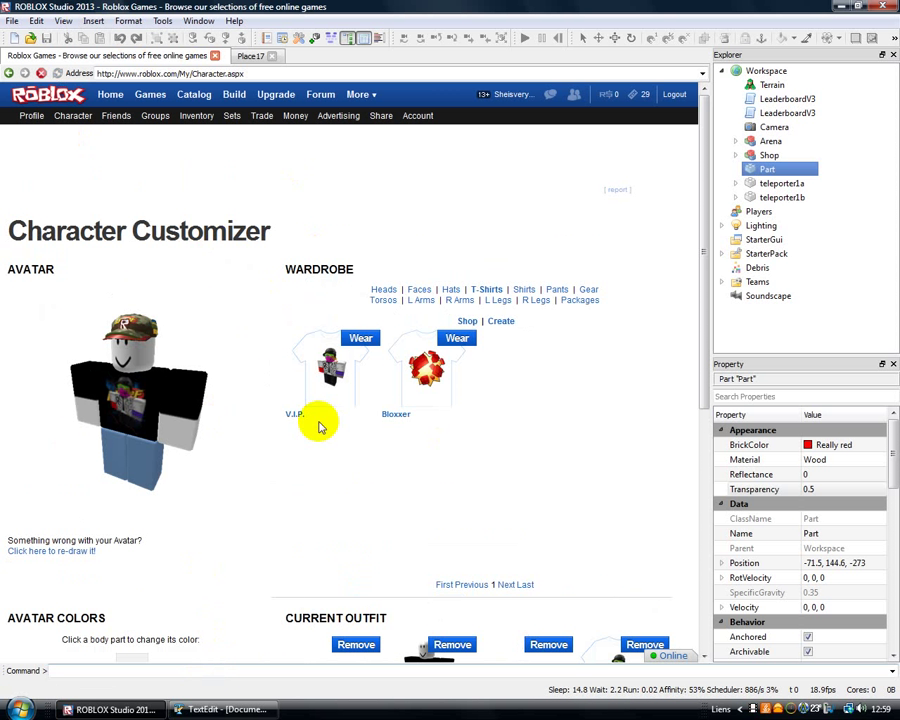
click(333, 42)
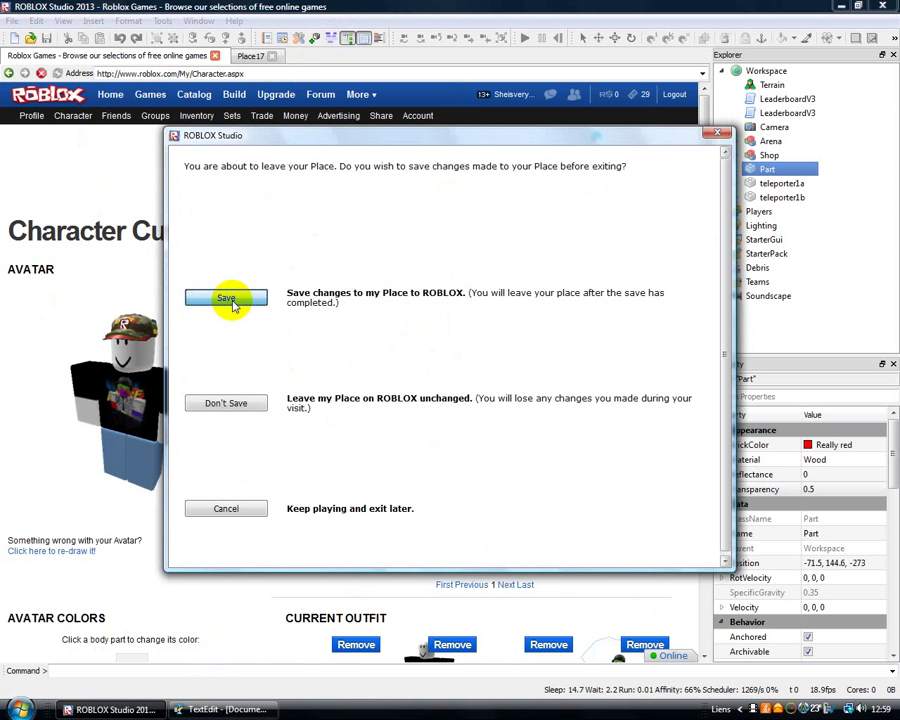
click(226, 299)
key(alt+Tab)
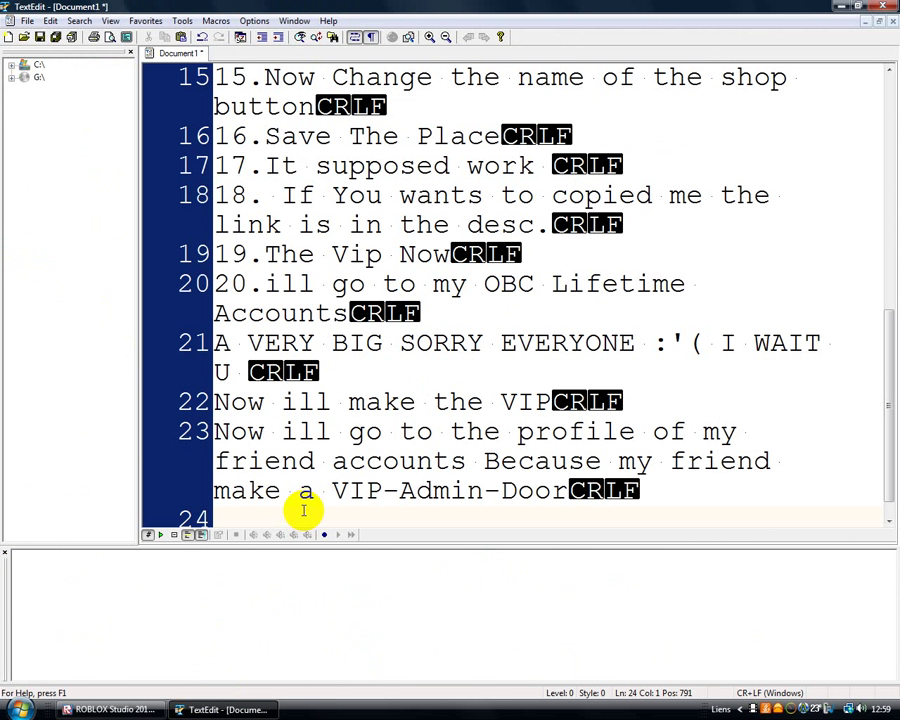
Step: Add note '21.Buy the model' and begin note 22 about leaving and saving the place
text(21.Buy the model)
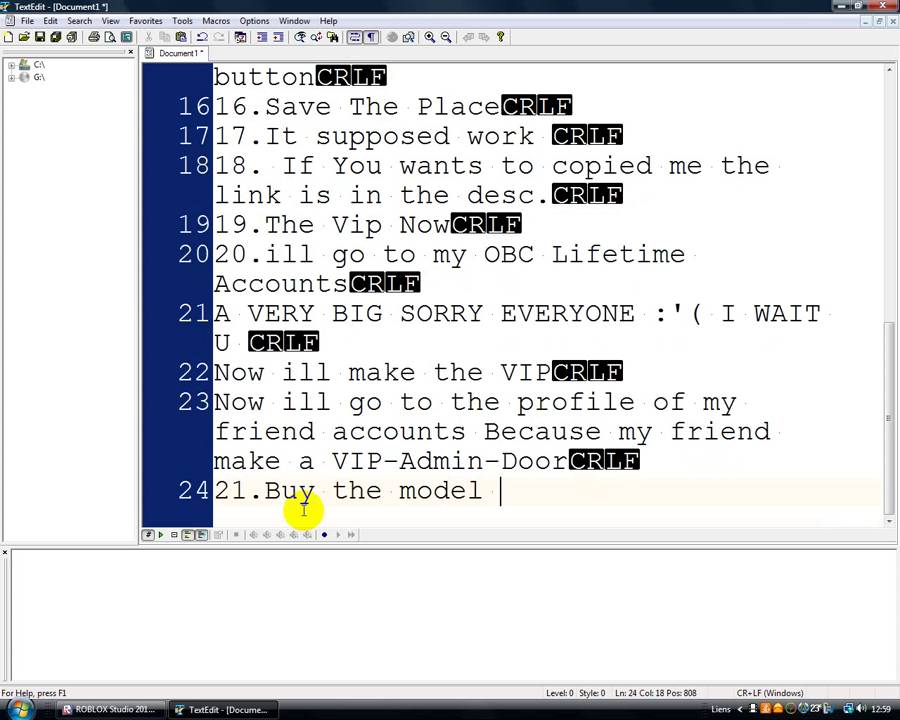
key(Return)
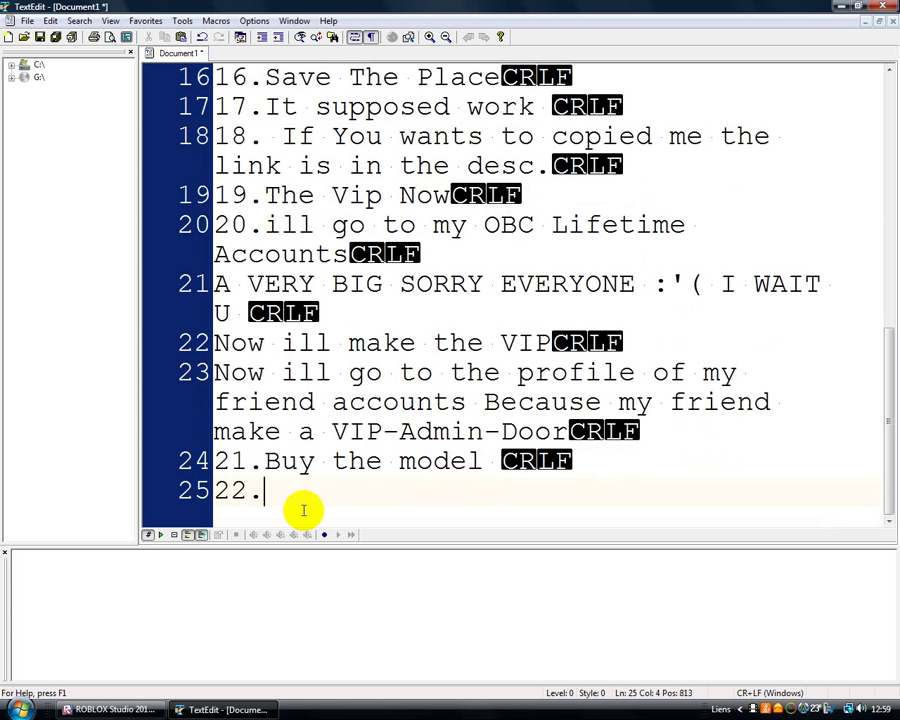
click(110, 709)
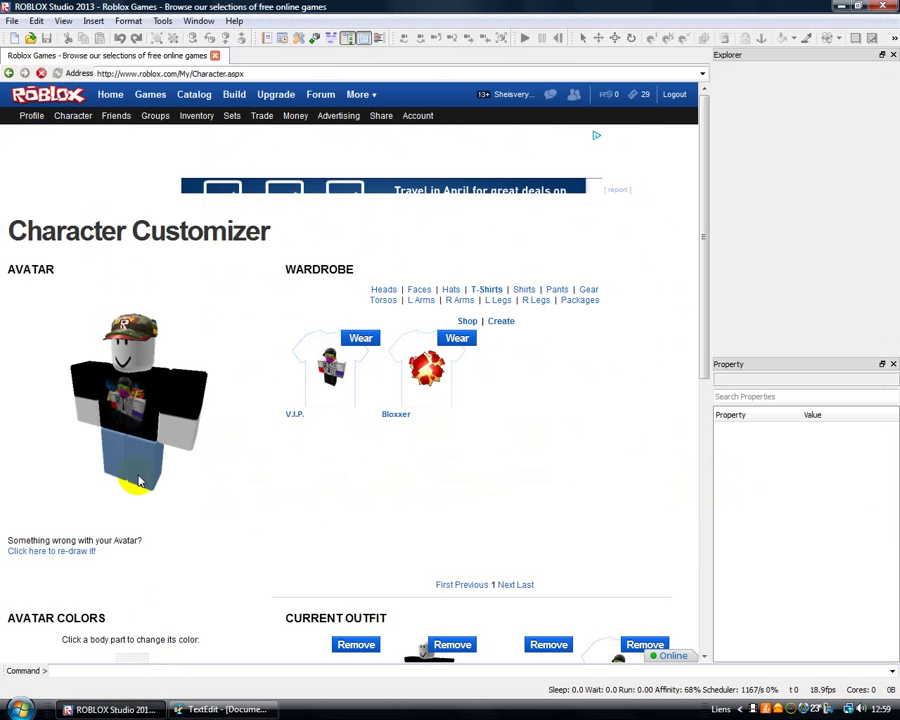
click(220, 709)
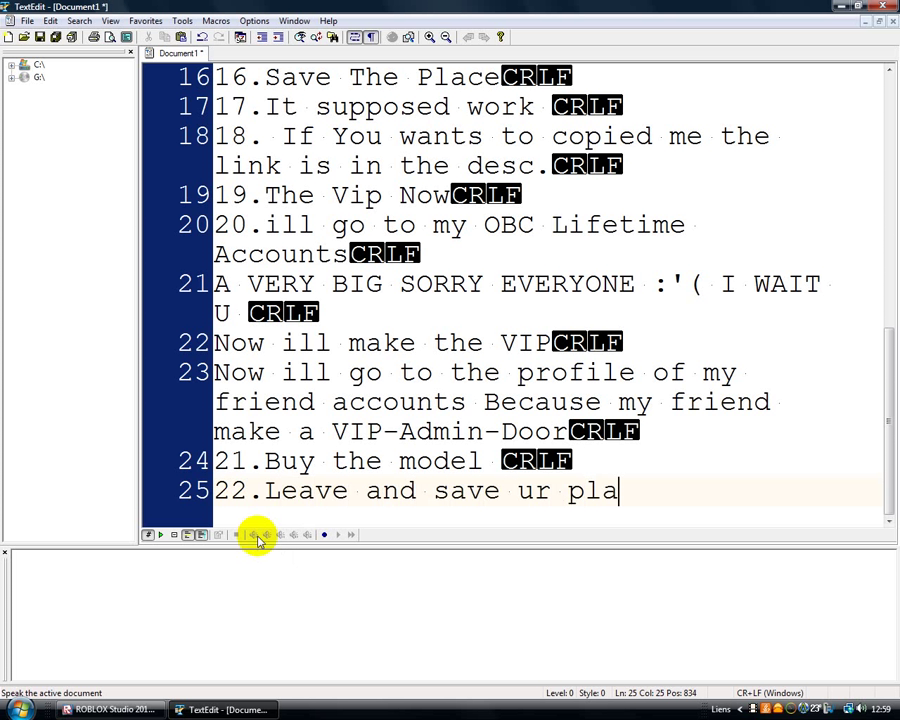
click(108, 709)
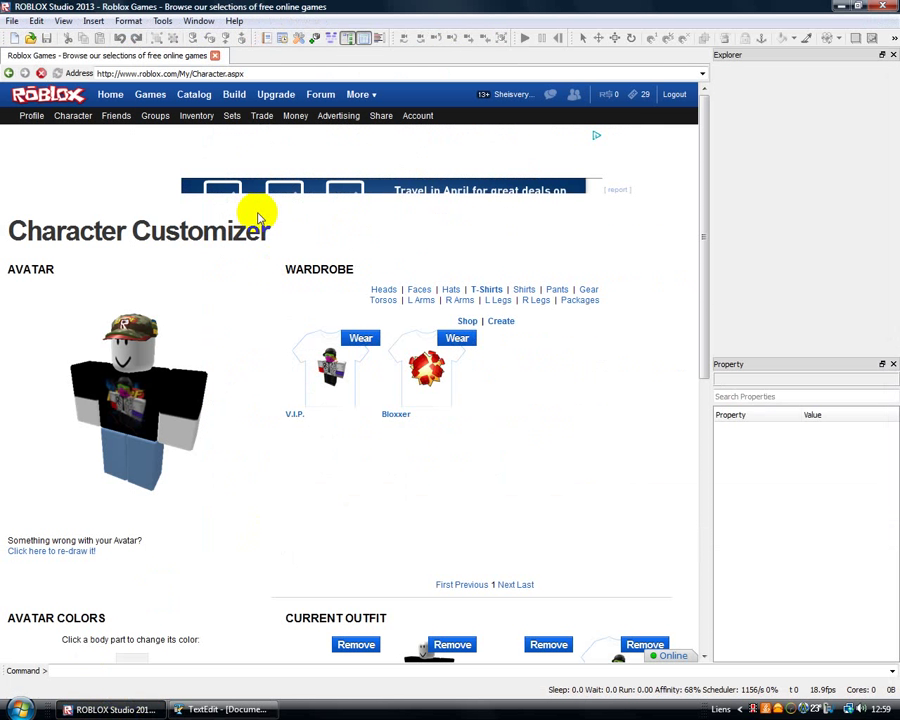
Step: Return to the account profile page and start closing Place18
click(36, 117)
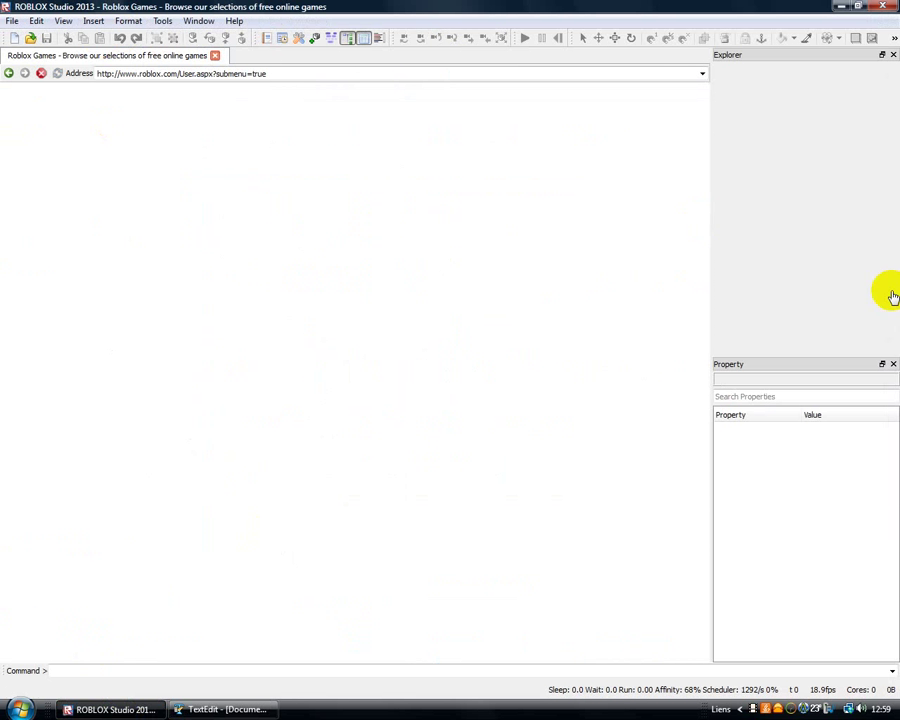
scroll(235, 478, down, 3)
scroll(260, 520, up, 3)
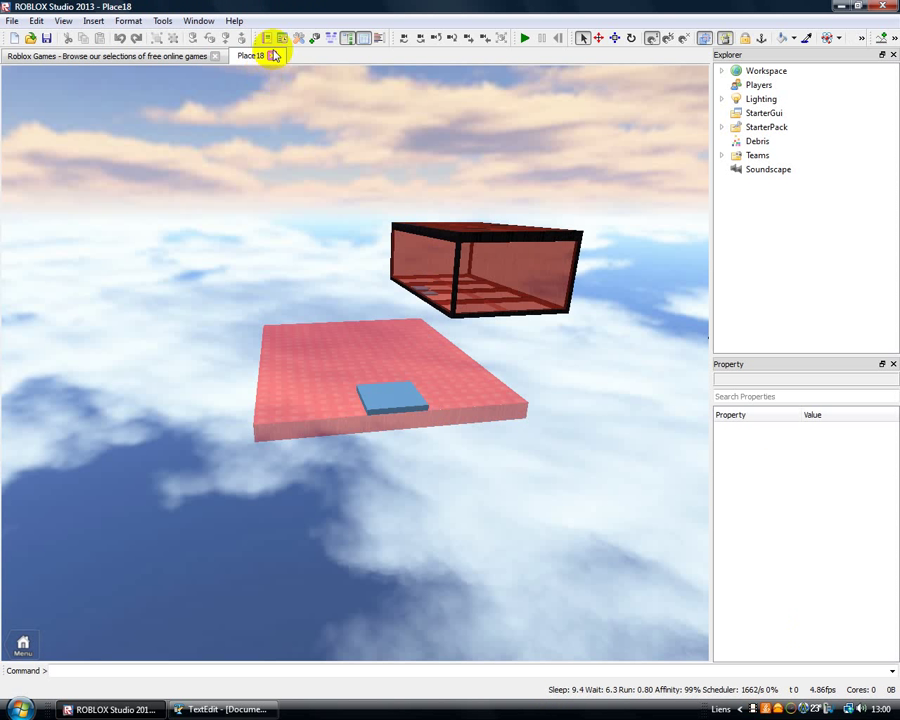
click(272, 55)
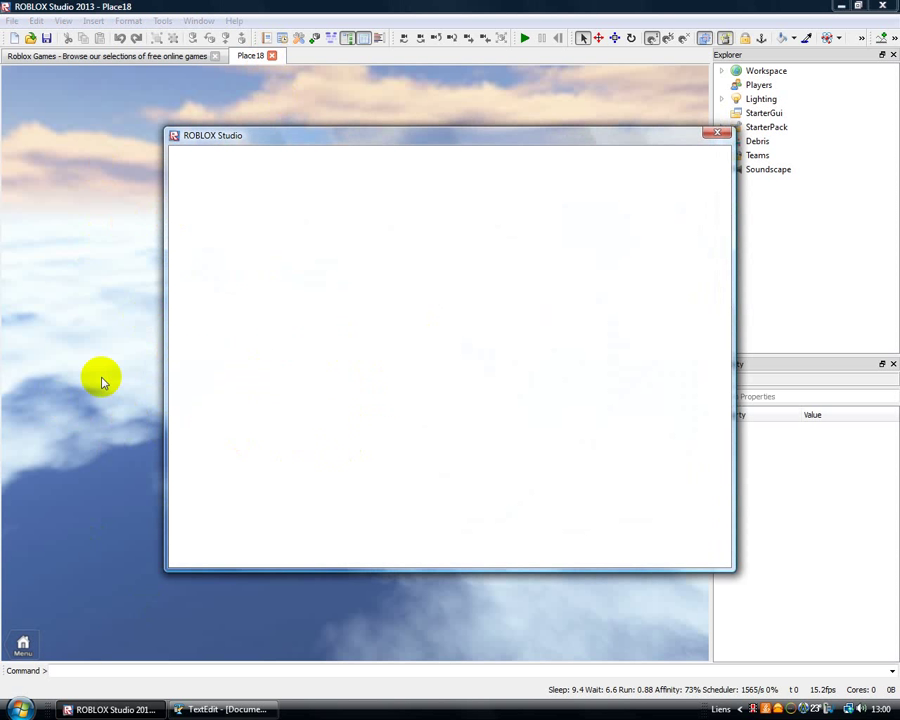
Step: Add final note line '23. Build your place not edit' and return to Studio's leave prompt
click(212, 709)
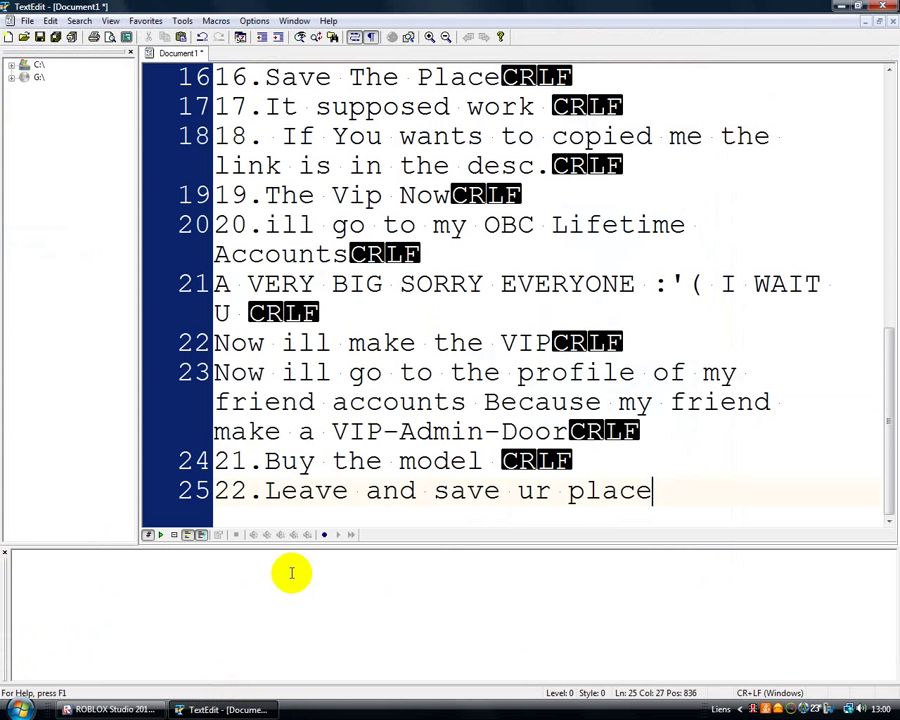
key(Return)
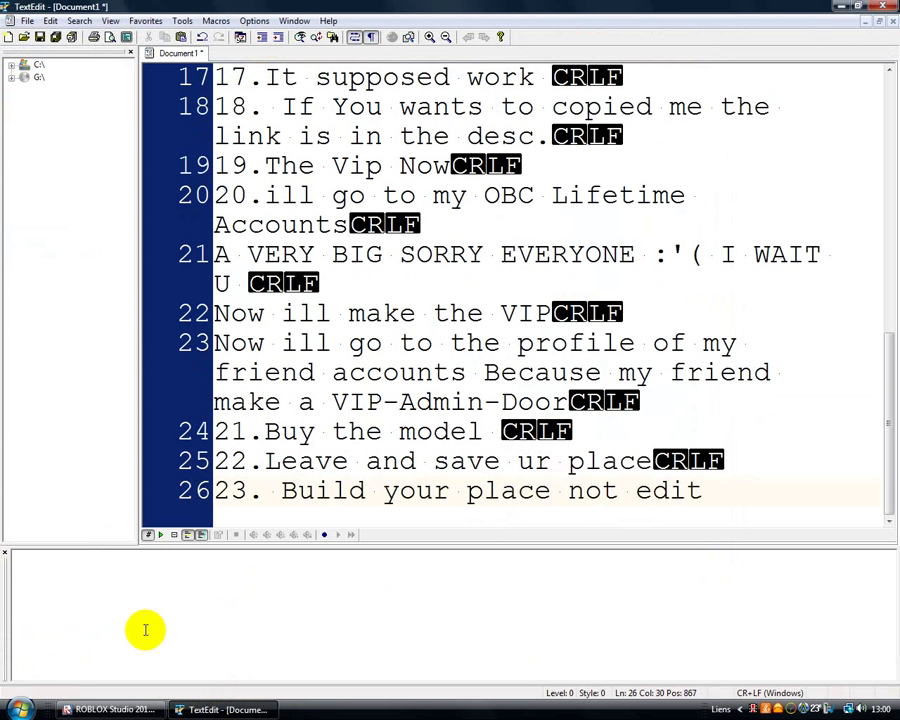
click(110, 709)
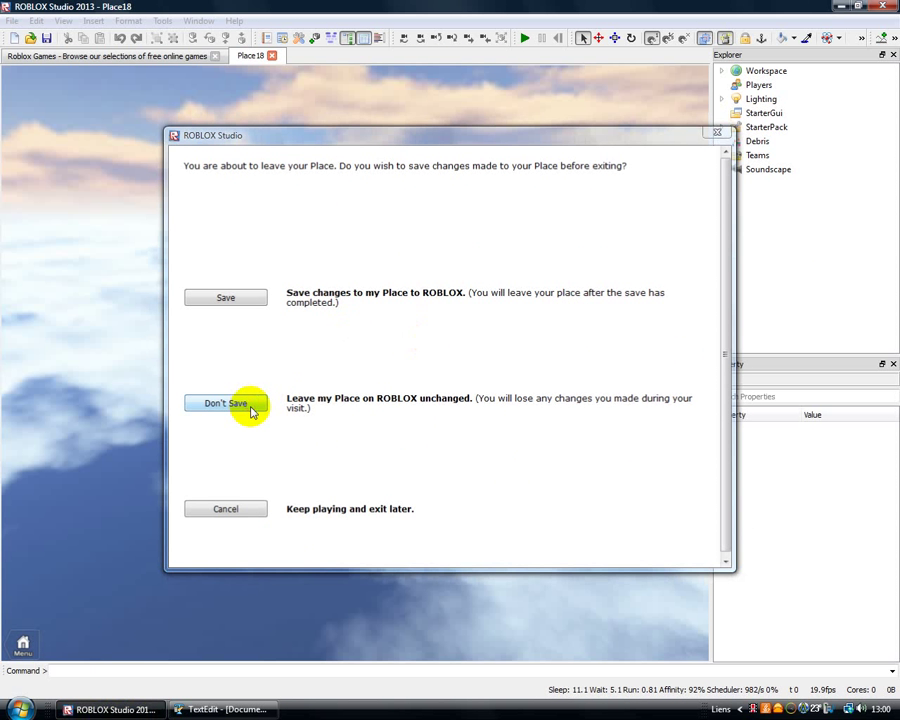
Step: Leave Place18 unsaved and test-play the place, toggling Shift mouse lock
click(251, 405)
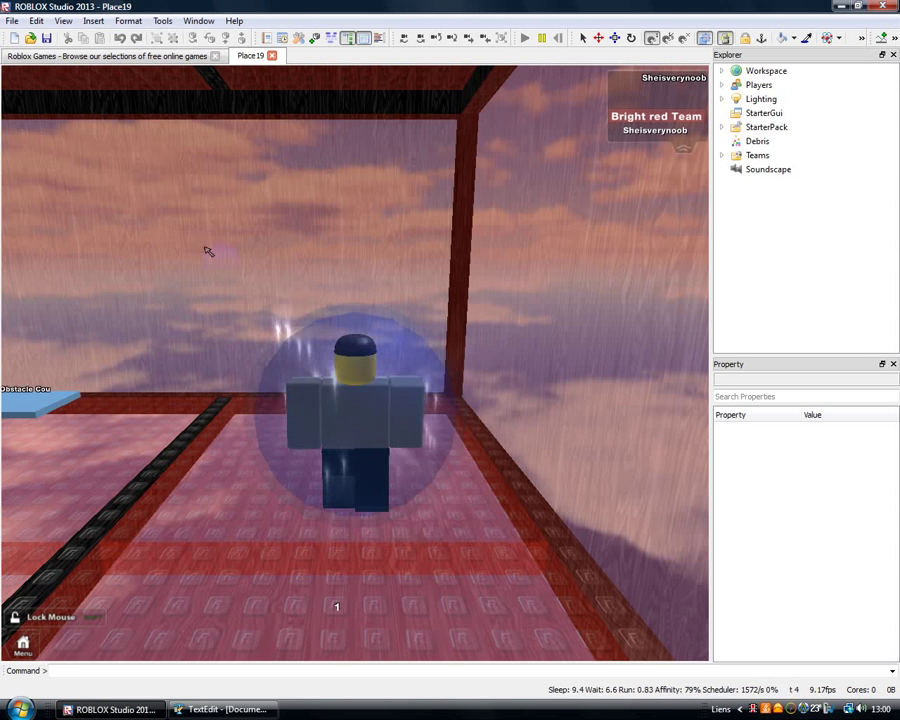
key(shift)
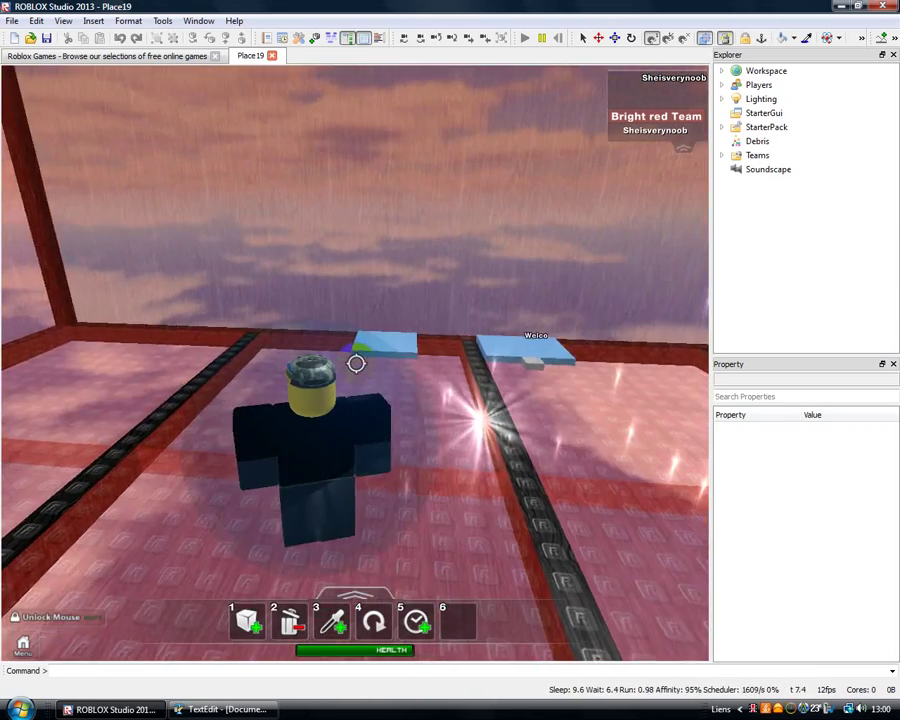
key(shift)
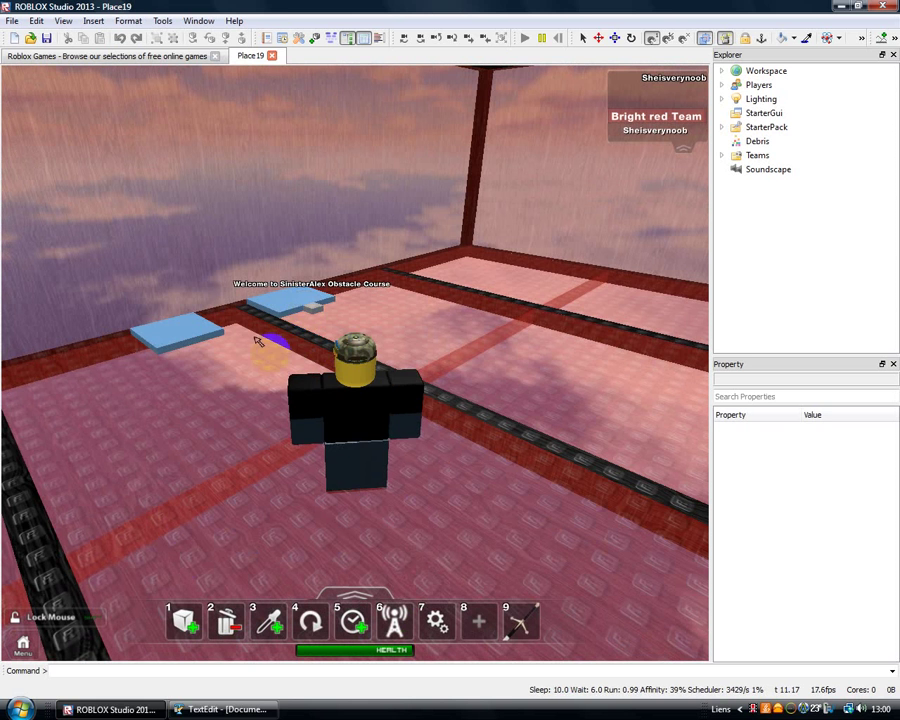
Step: Glance at the notes, then close the Place19 test without saving
click(220, 709)
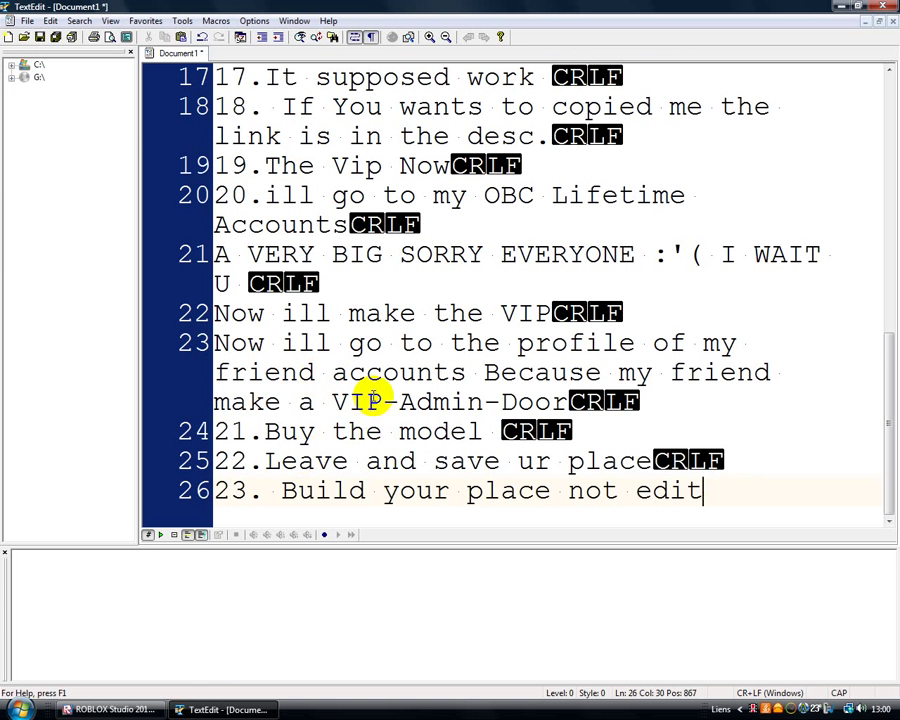
click(110, 709)
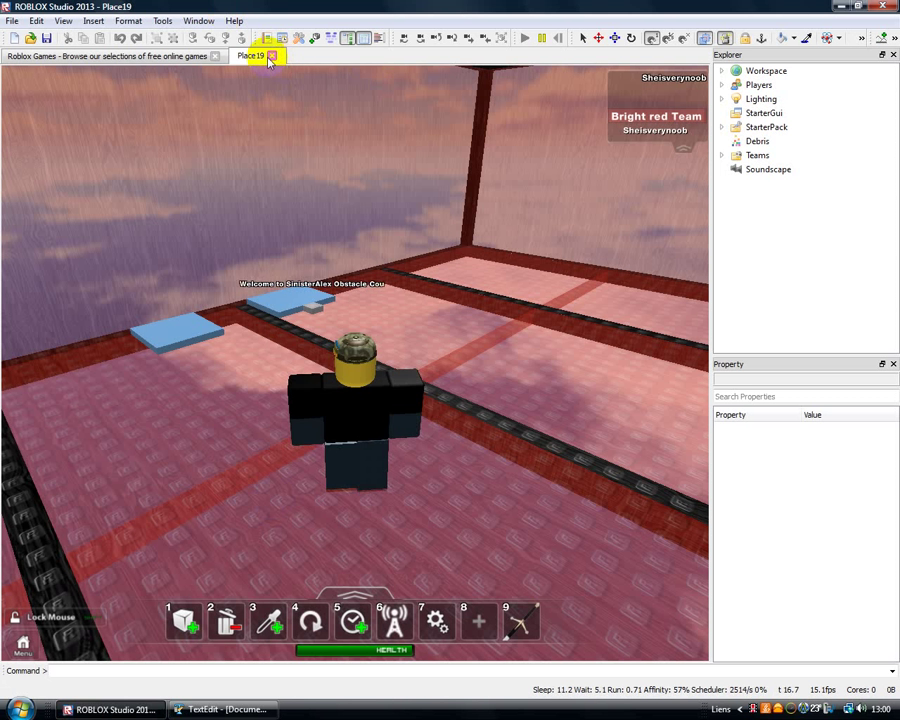
click(271, 56)
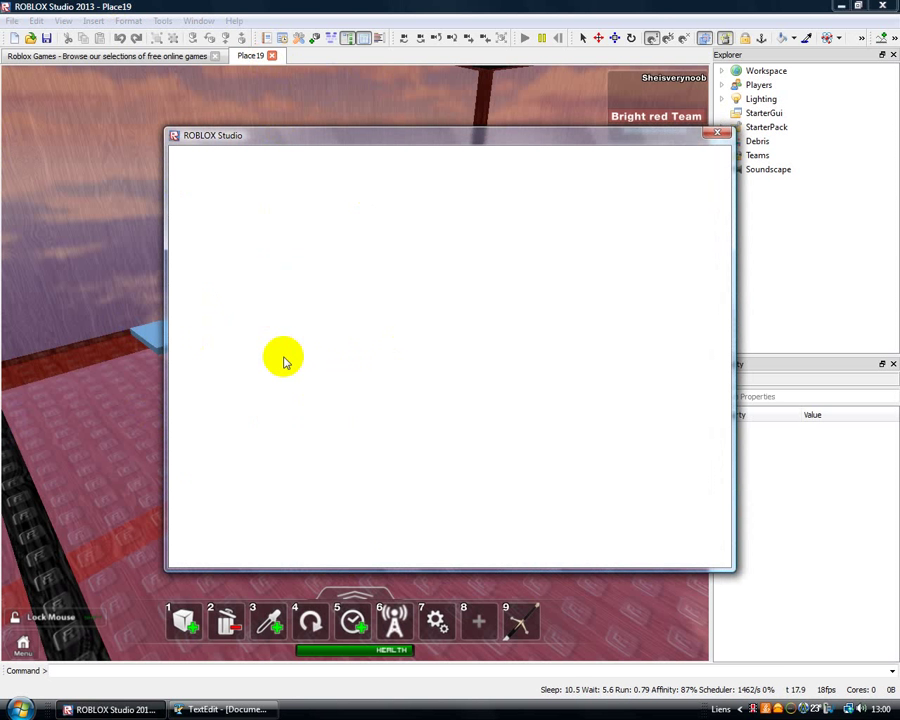
click(238, 412)
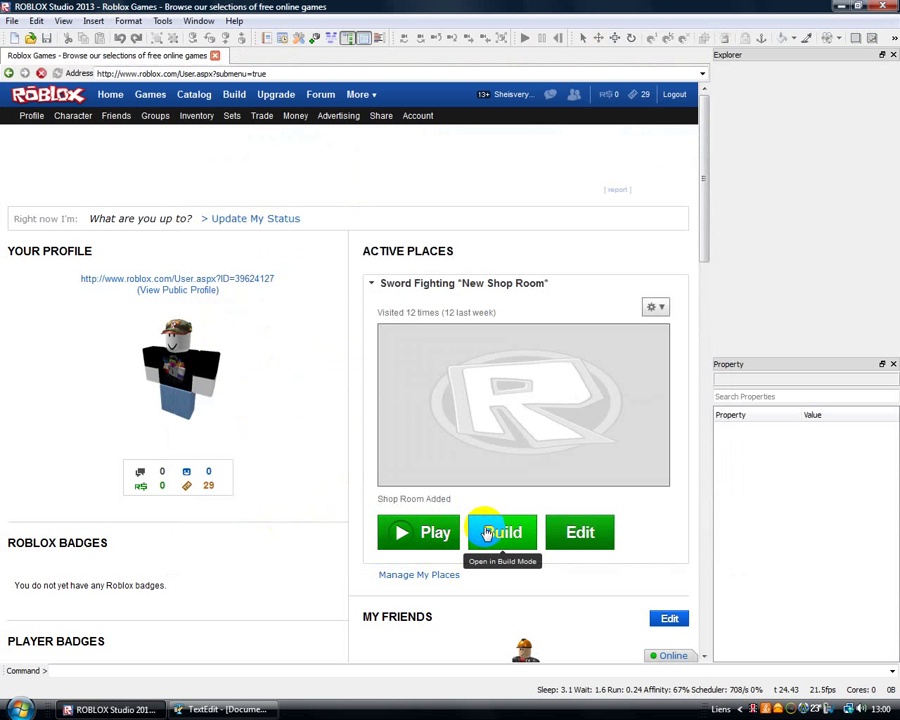
Step: Open Place20 for editing in Roblox Studio
click(562, 538)
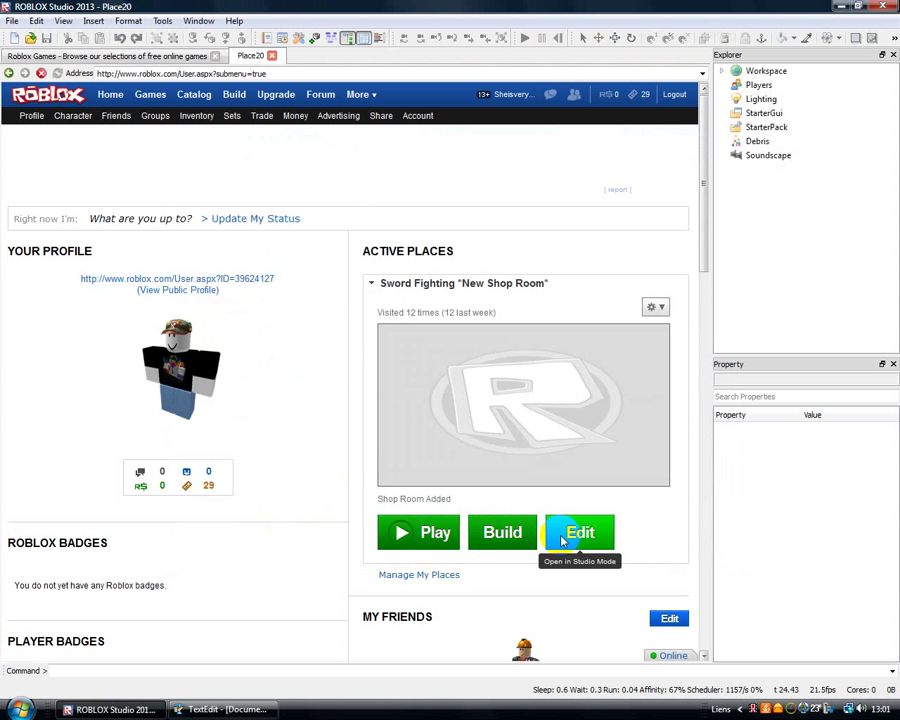
key(alt+Tab)
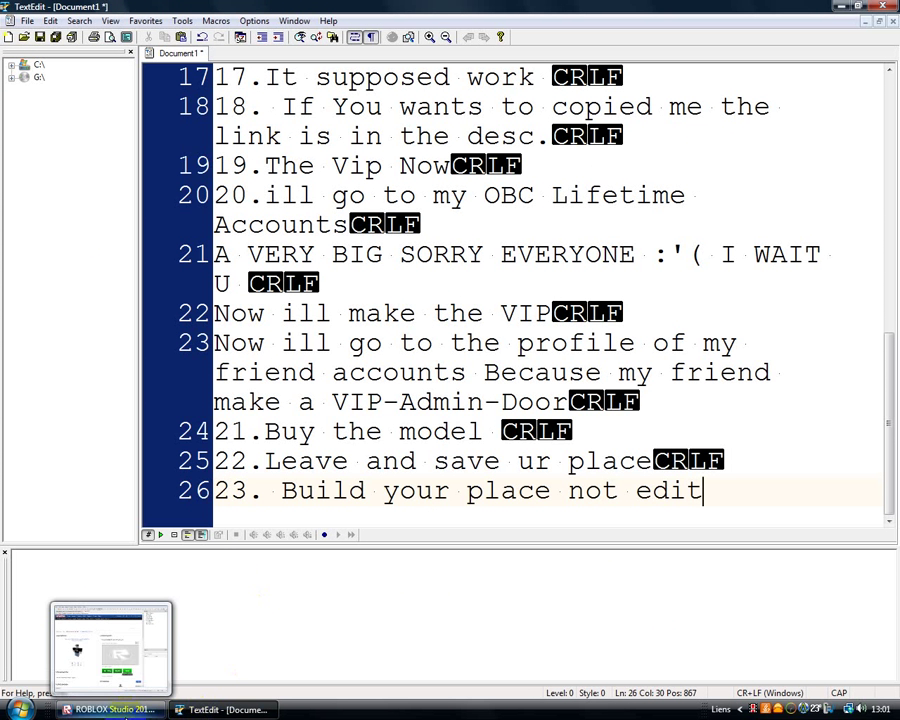
key(alt+Tab)
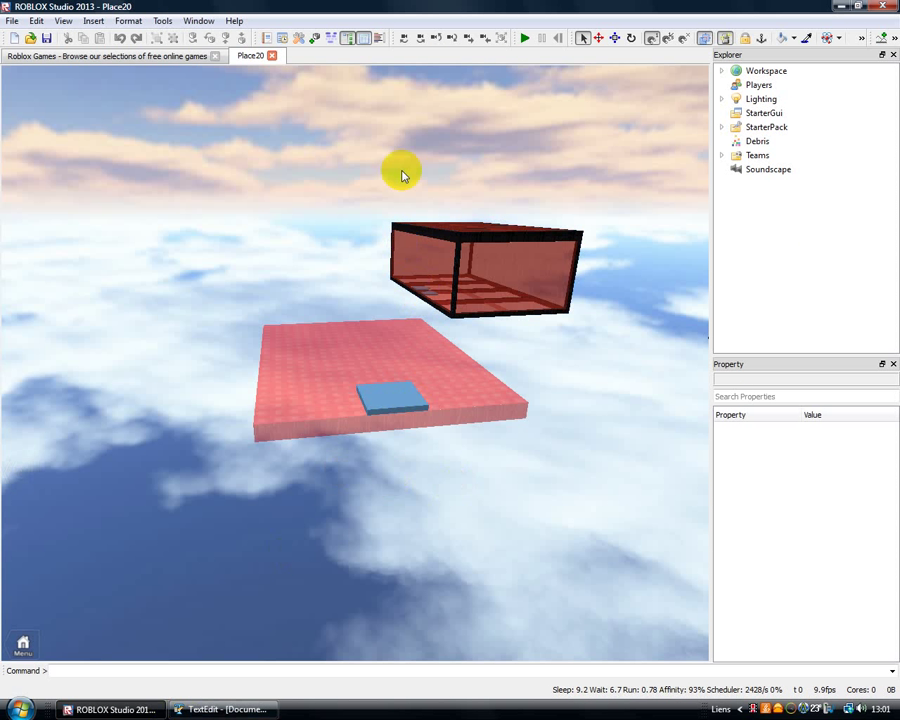
Step: Insert the saved VIP Door model from My Models and drag it onto the platform
click(283, 38)
click(85, 103)
click(52, 134)
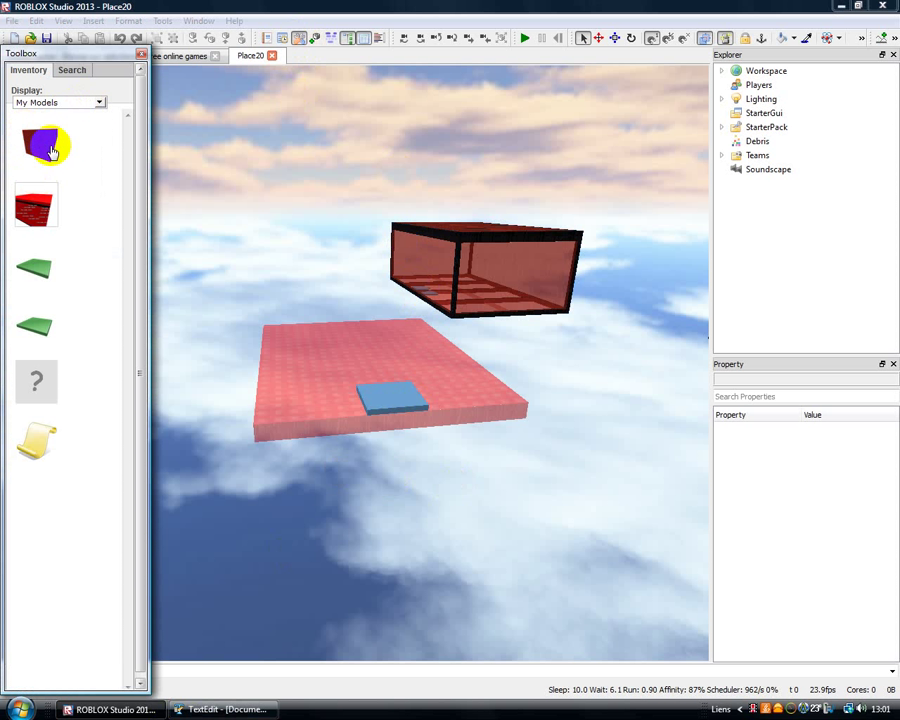
click(40, 148)
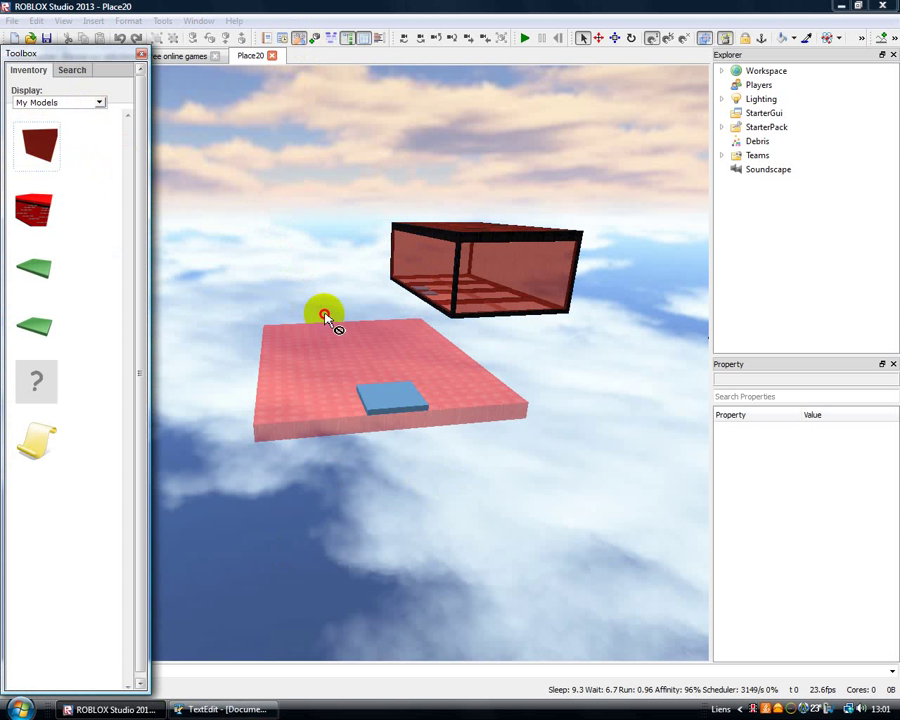
click(360, 340)
drag(358, 340, 347, 294)
Step: Rotate the VIP Door a quarter turn with the Rotate tool
click(633, 36)
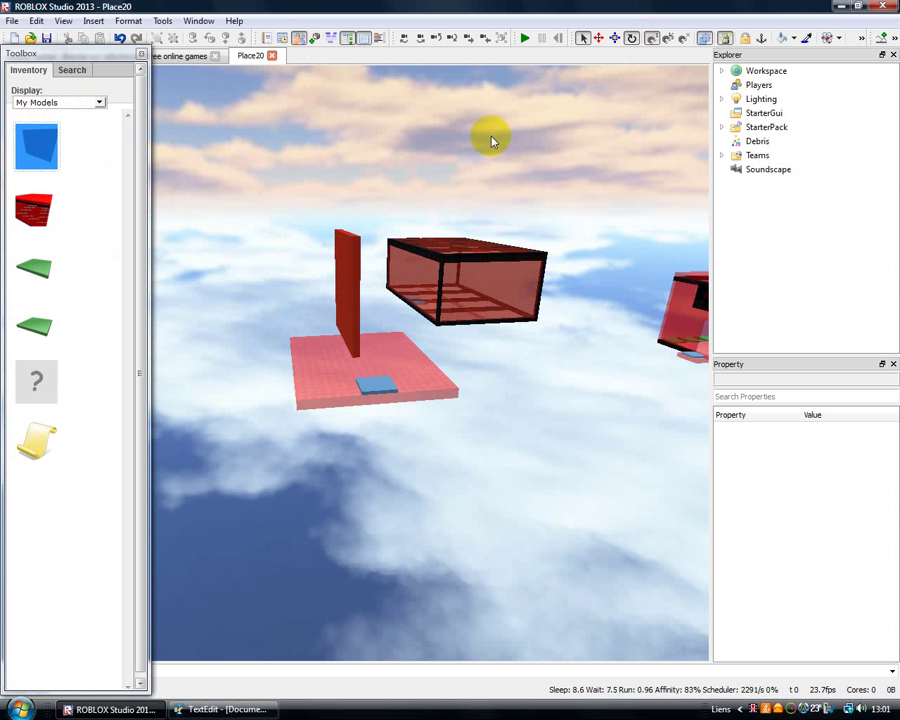
click(356, 298)
drag(370, 306, 341, 257)
drag(480, 155, 516, 255)
right_drag(460, 255, 417, 266)
click(417, 266)
drag(419, 262, 419, 262)
drag(492, 254, 500, 213)
key(ctrl+r)
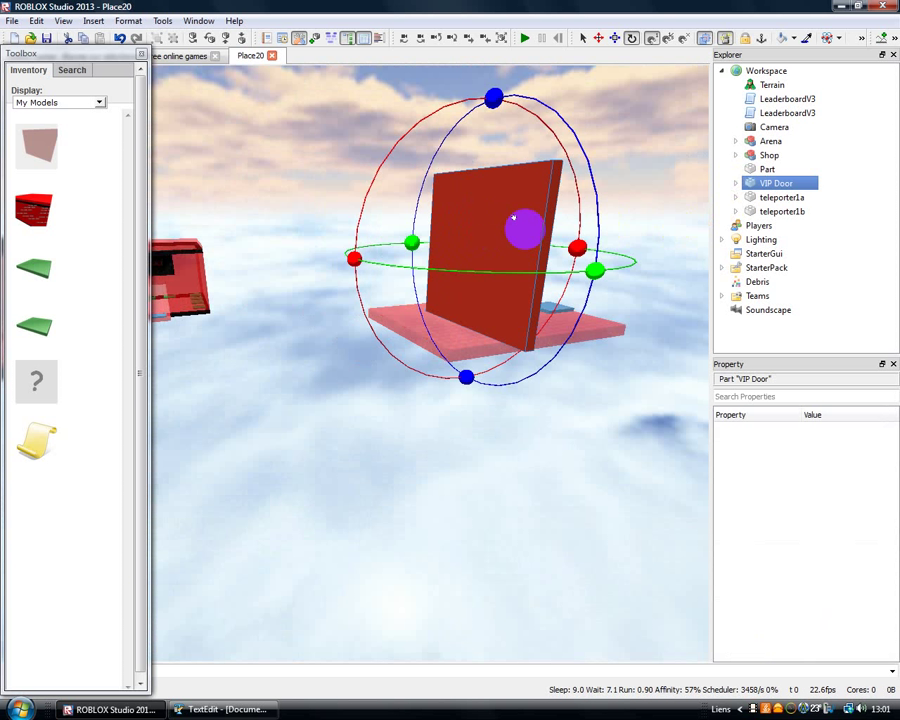
Step: Undo the extra rotation and reposition the VIP Door beside the red platform
click(120, 38)
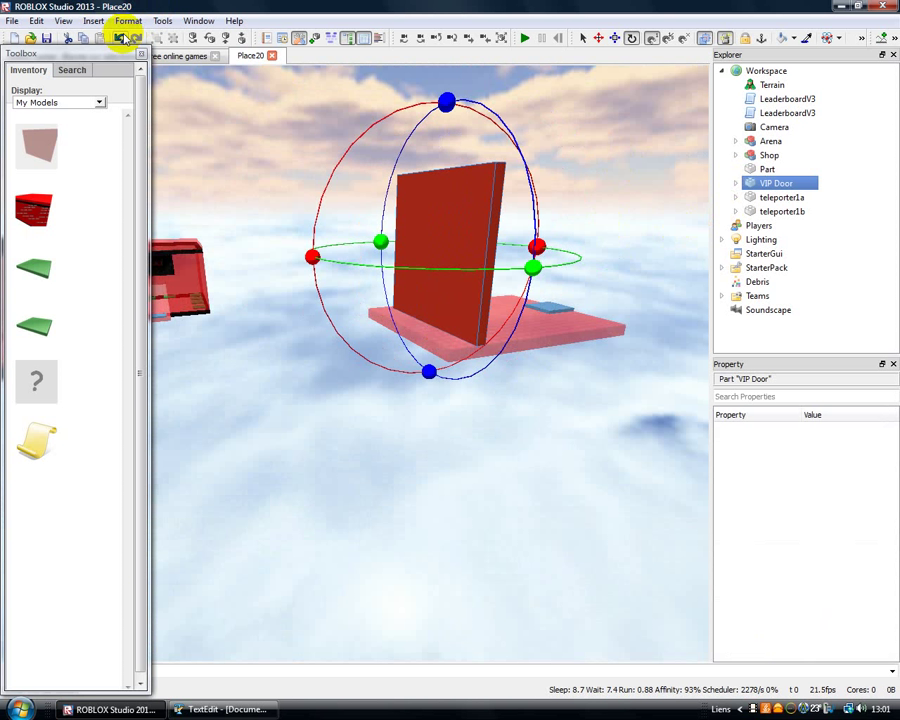
drag(452, 231, 425, 248)
drag(441, 314, 460, 223)
drag(455, 272, 478, 262)
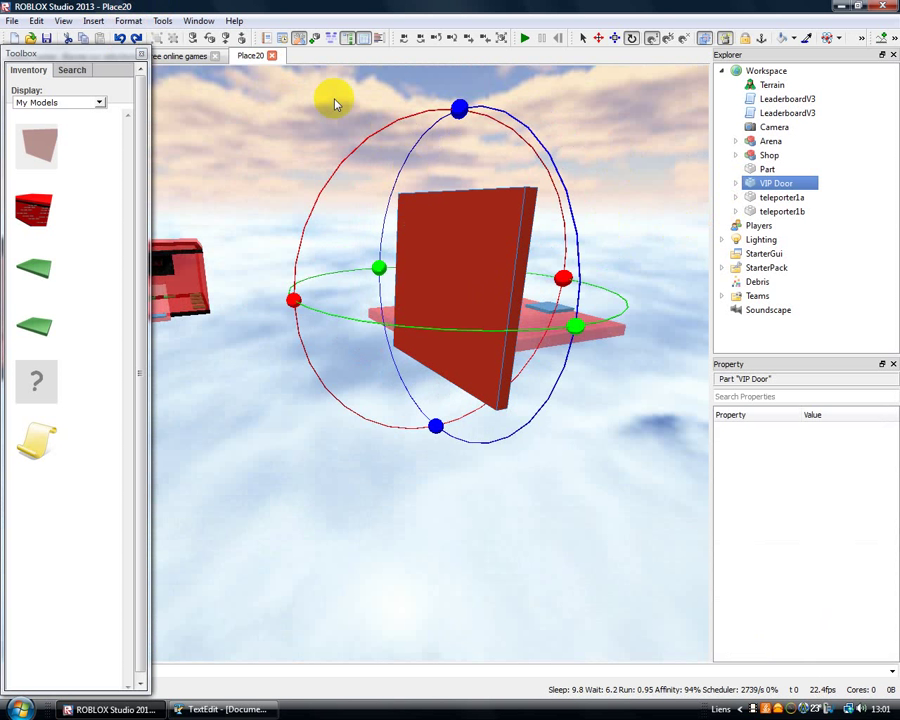
click(141, 53)
click(83, 113)
right_drag(83, 113, 140, 232)
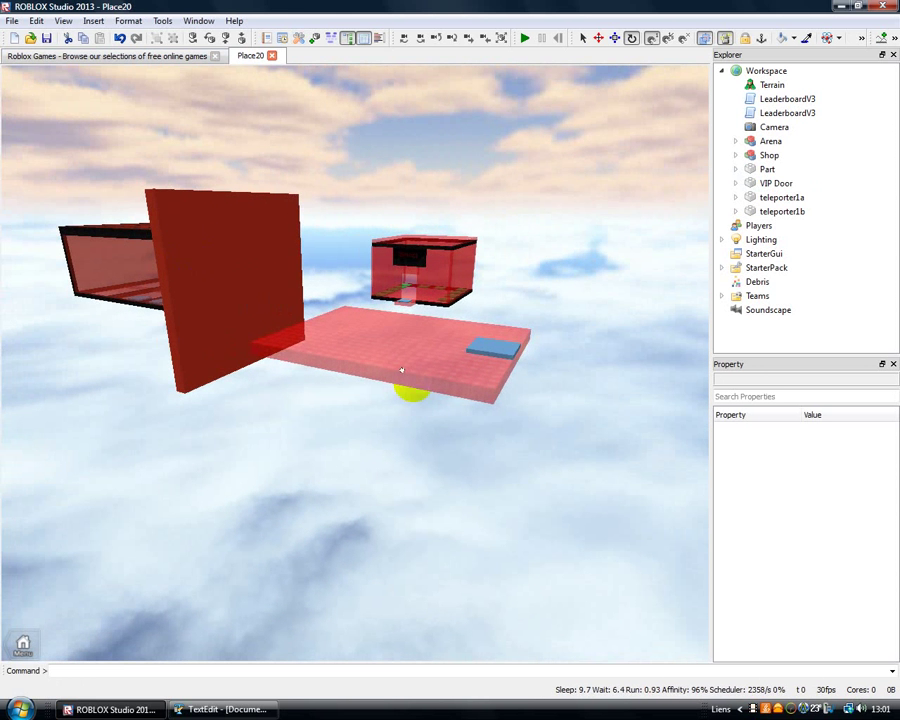
Step: Undo the pink floor slab's tilt and move the VIP Door in front of the shop
click(406, 362)
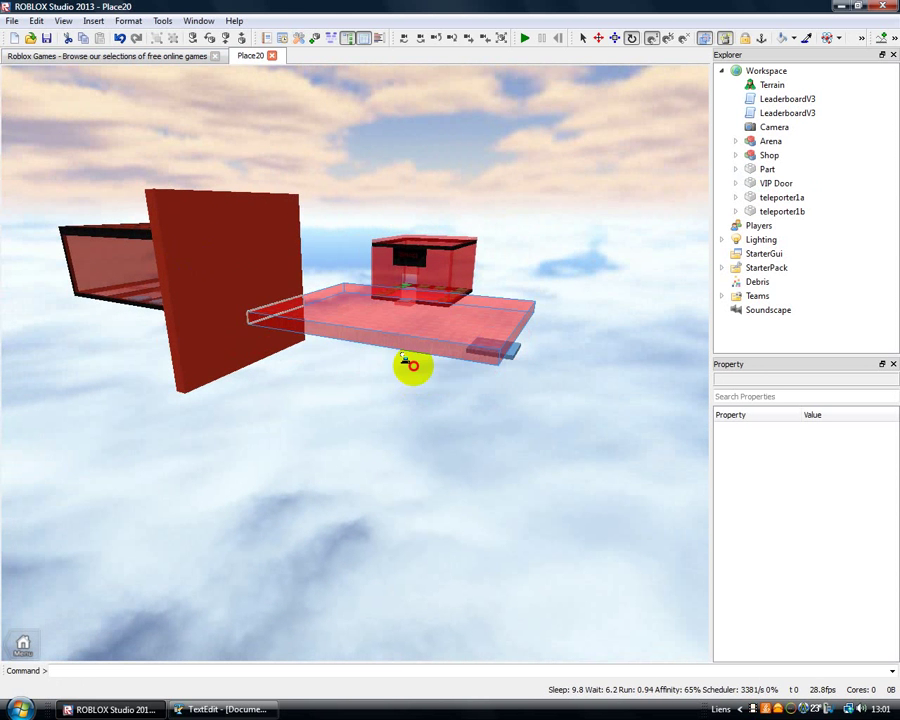
click(119, 37)
drag(281, 231, 420, 262)
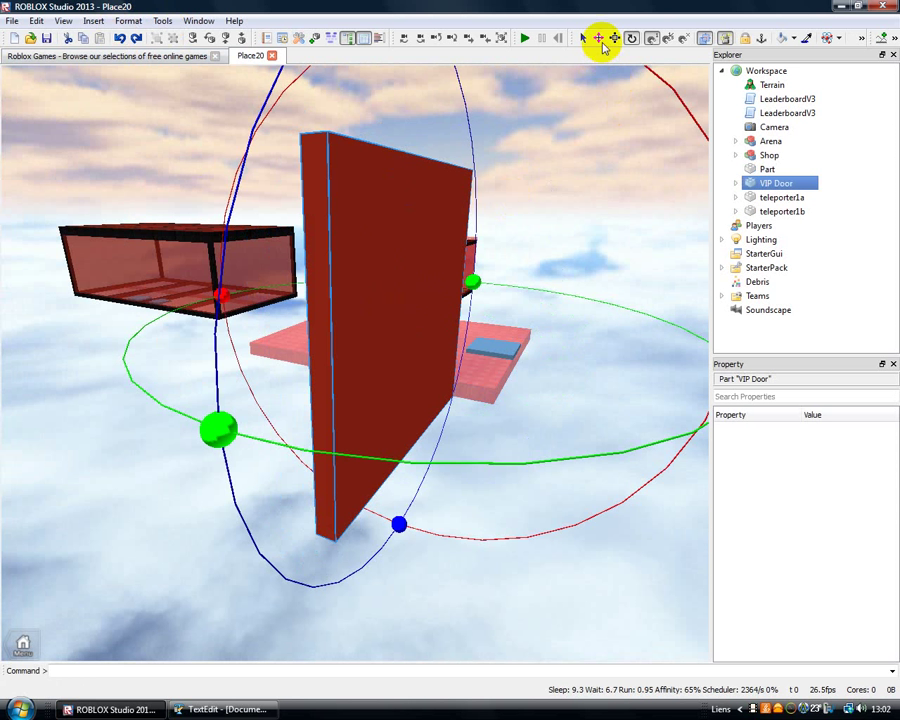
click(599, 40)
scroll(429, 173, down, 3)
drag(380, 155, 392, 125)
drag(318, 290, 395, 280)
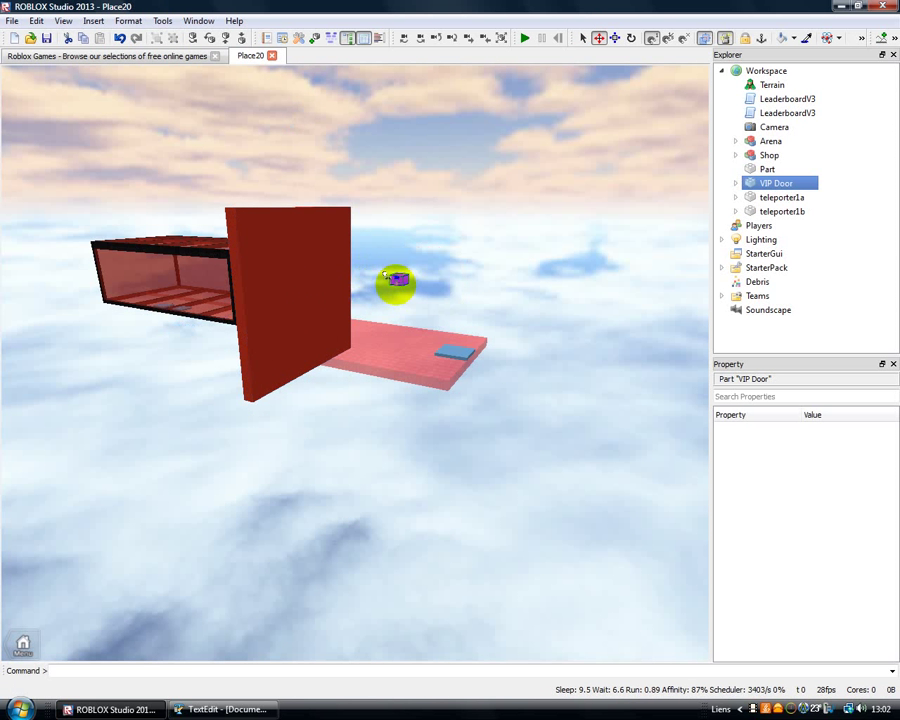
Step: Undo the stray moves to restore the shop box, then slide the VIP Door toward the VIP room
click(119, 37)
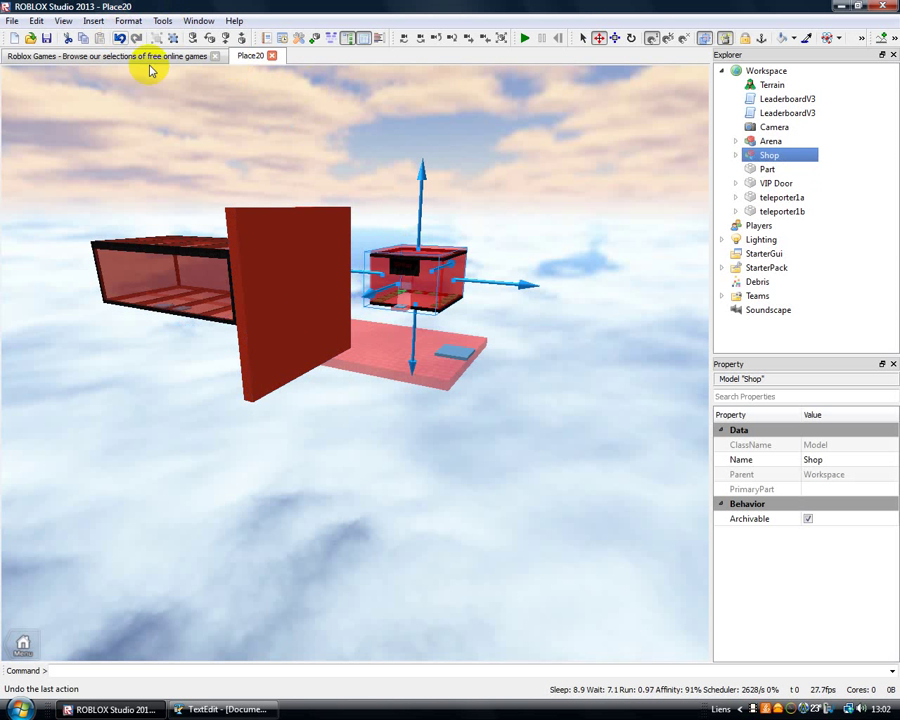
key(ctrl+z)
click(358, 292)
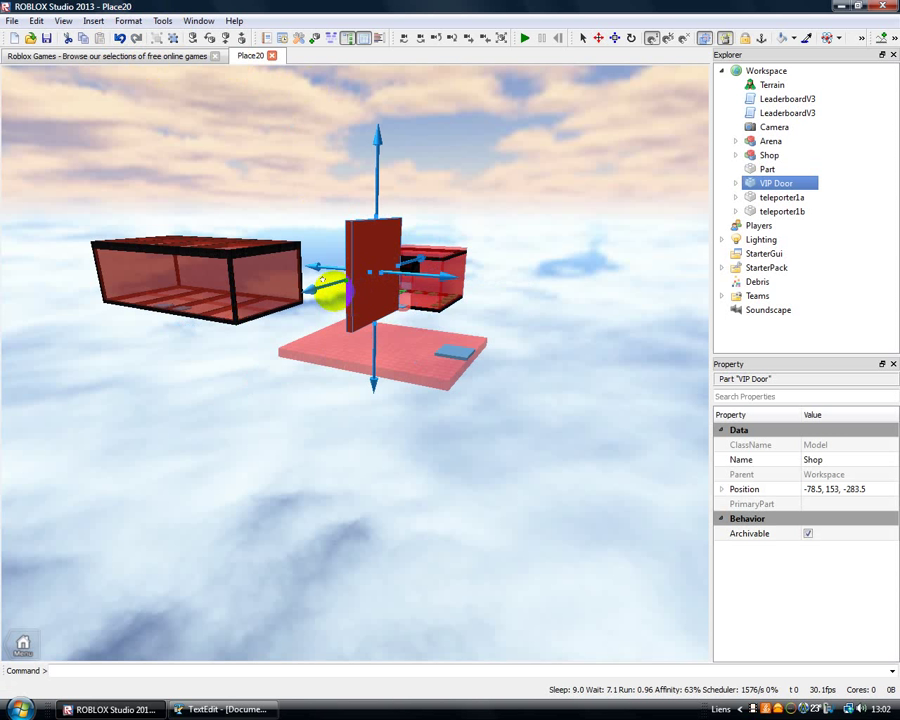
drag(318, 277, 285, 315)
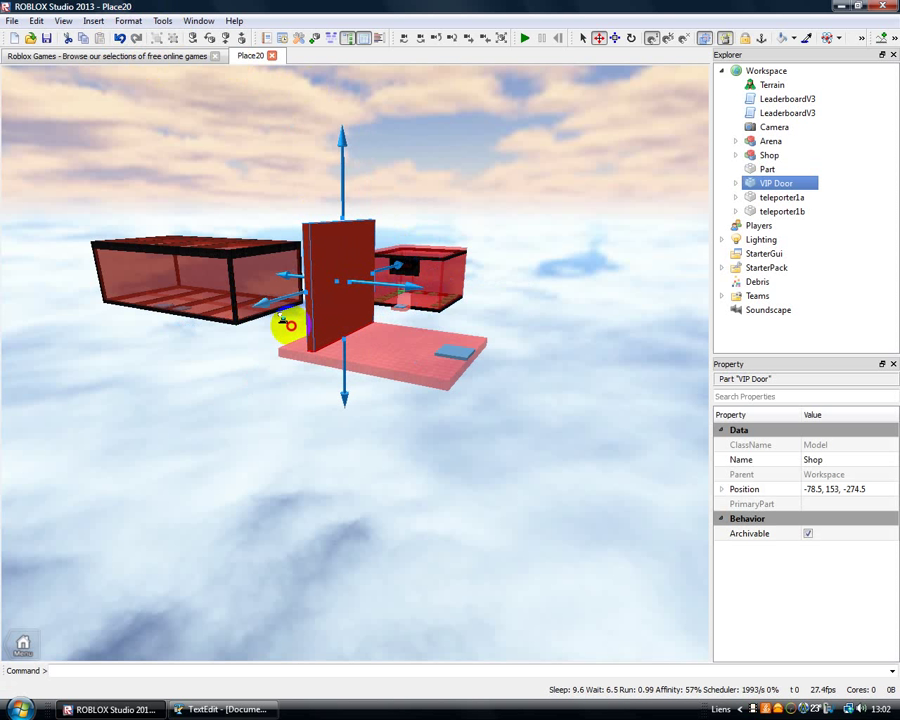
mouse_move(383, 279)
mouse_down()
mouse_move(373, 277)
mouse_move(381, 290)
mouse_move(299, 301)
mouse_move(341, 273)
mouse_move(372, 288)
mouse_up()
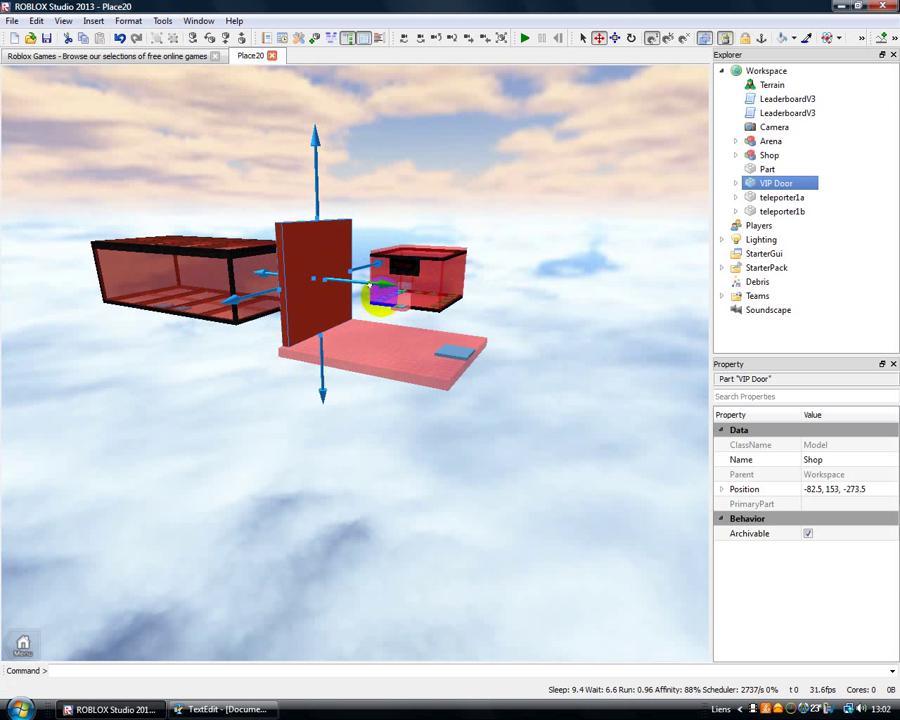
Step: Undo the pink floor slab's last change and bring the TextEdit notes forward
click(398, 362)
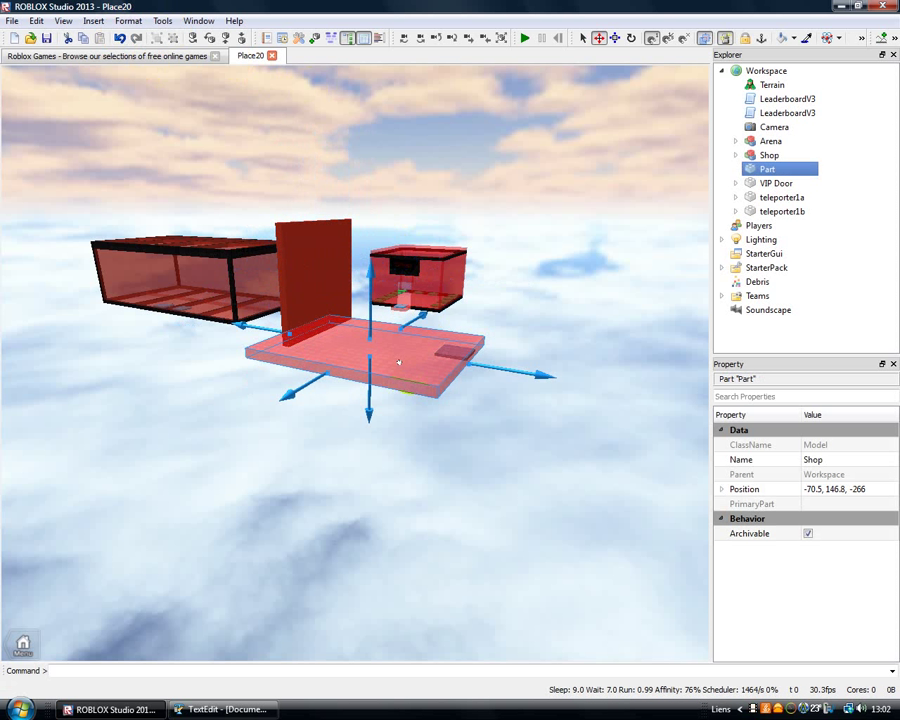
click(119, 39)
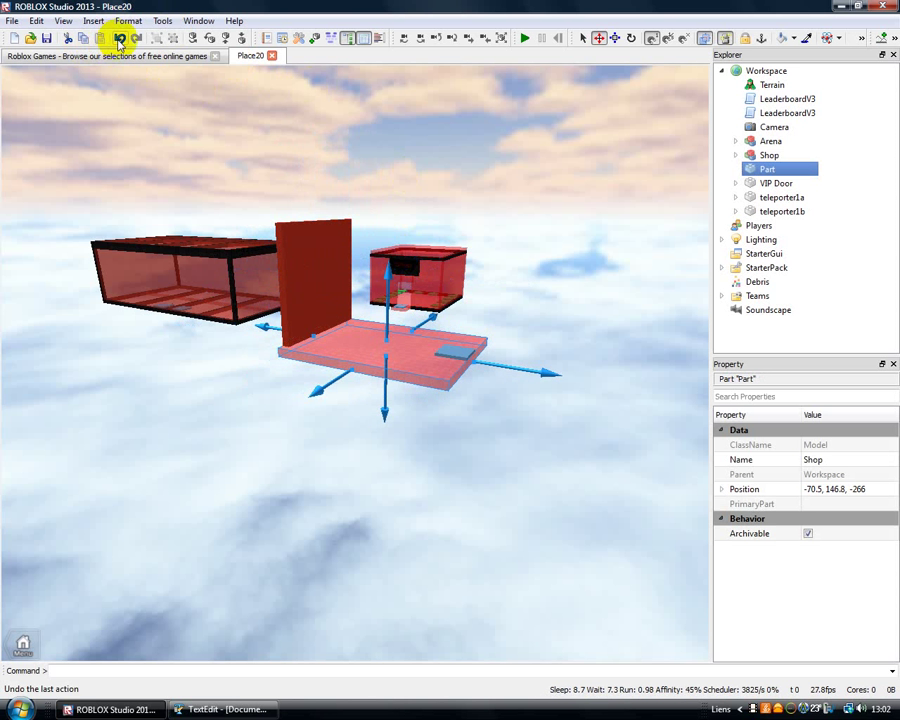
click(230, 706)
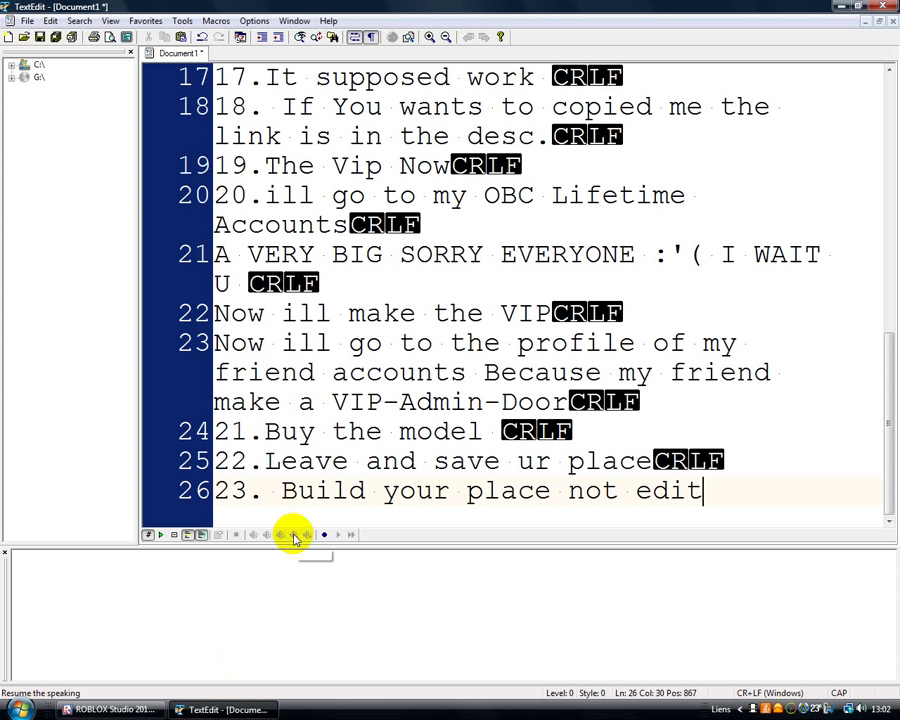
Step: Add line 27 'WWOAW LOL' to the notes and return to Roblox Studio
key(Return)
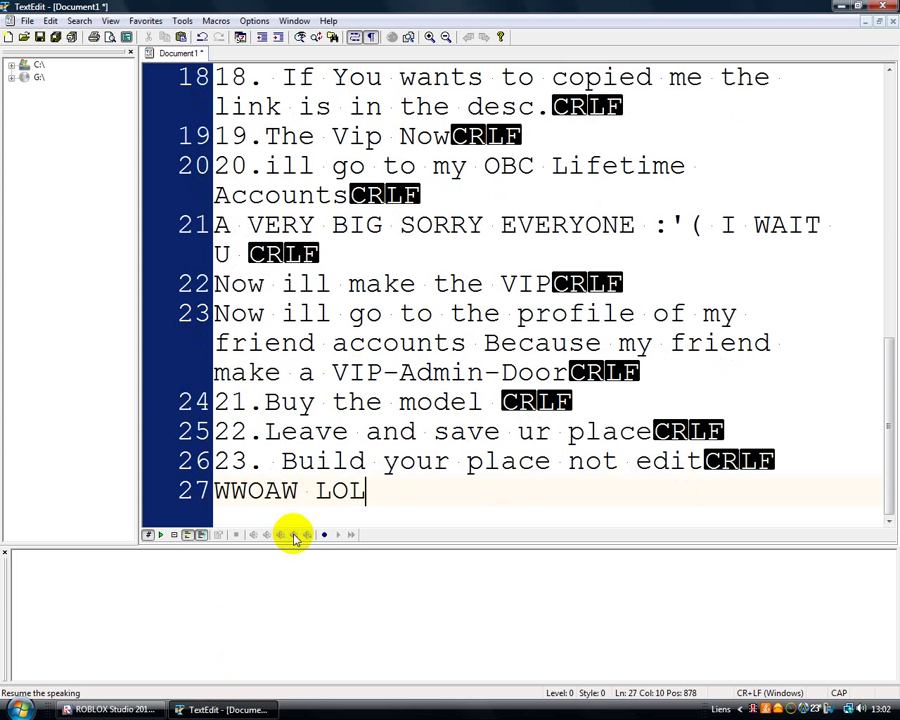
click(108, 709)
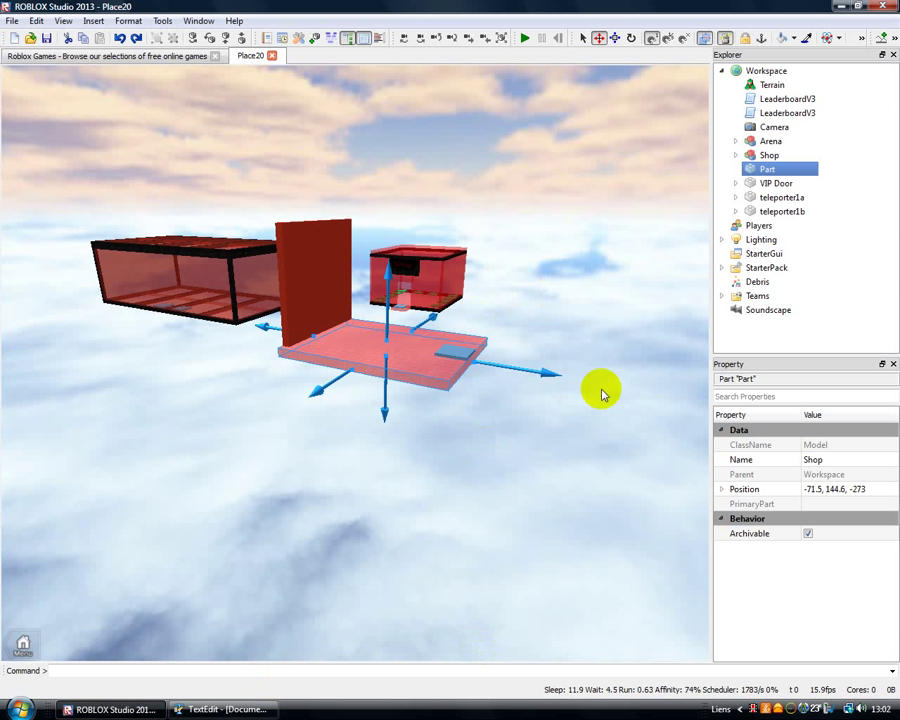
Step: Drag the pink floor slab's left resize handle outward to reach under the glass box
click(617, 38)
drag(346, 371, 352, 374)
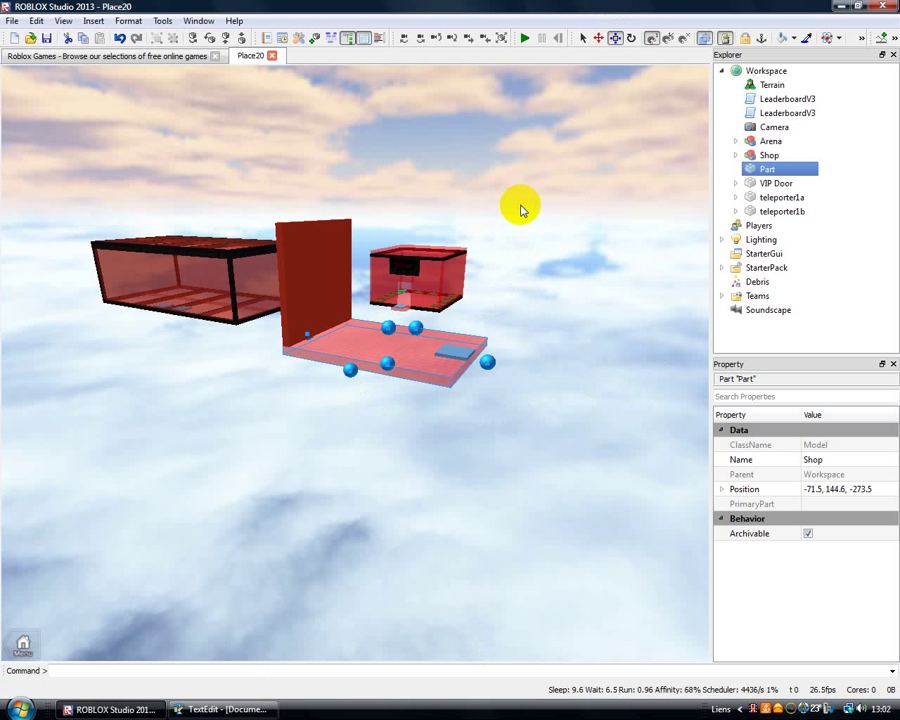
click(519, 208)
click(322, 358)
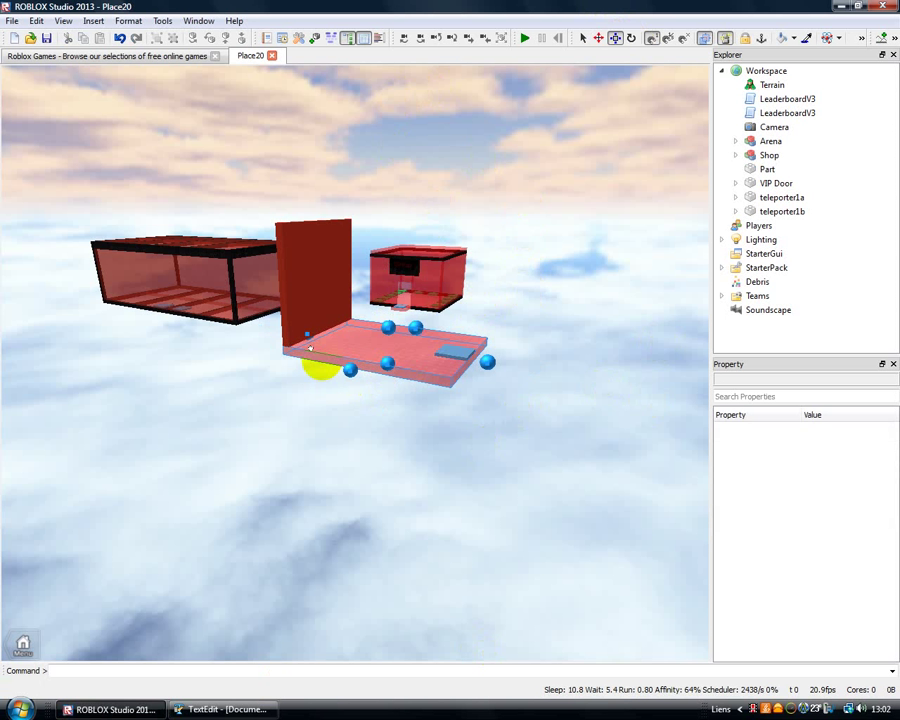
drag(295, 325, 211, 289)
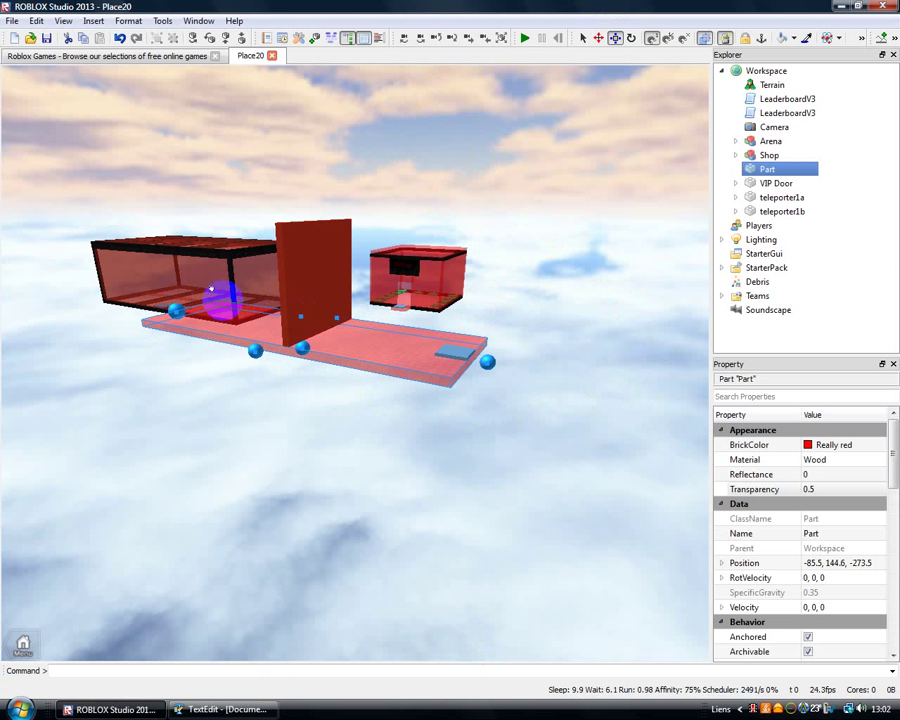
drag(553, 294, 699, 315)
Step: Copy the Really black wood part inside the Arena model and paste it into Workspace
key(a)
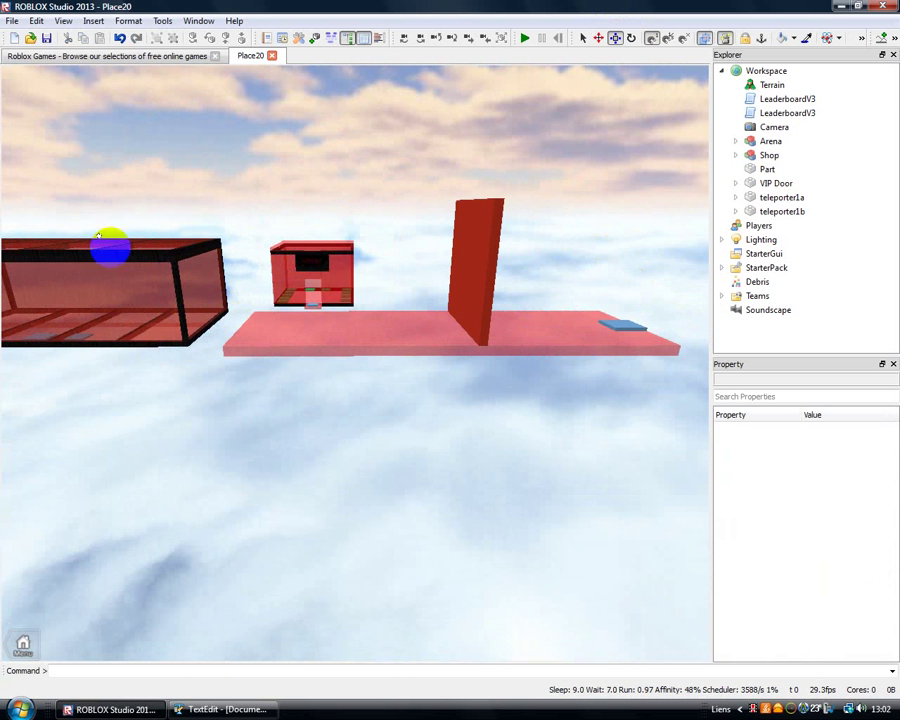
click(172, 250)
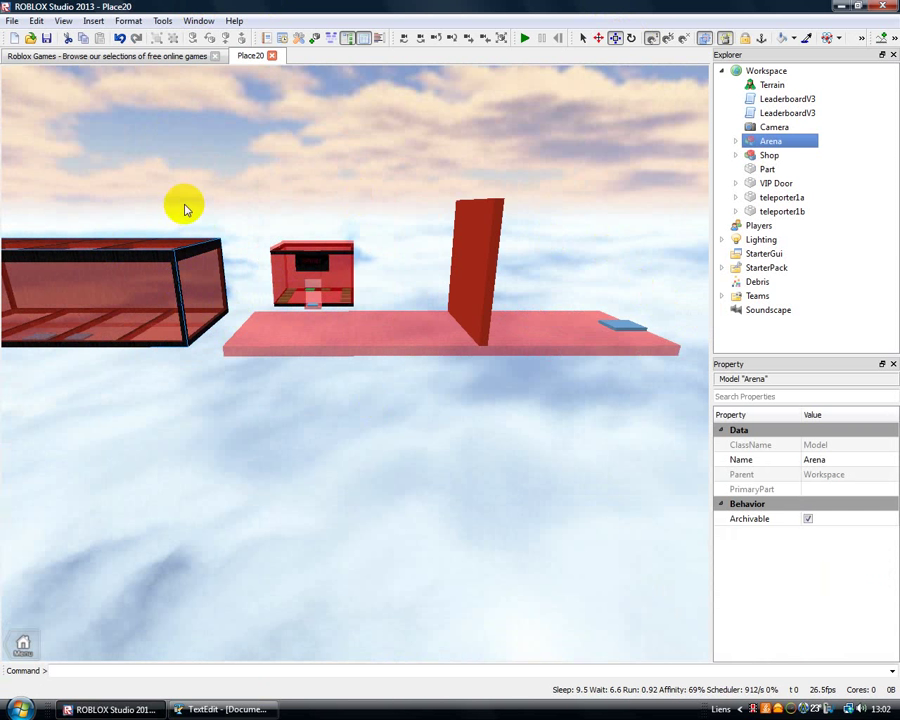
click(737, 142)
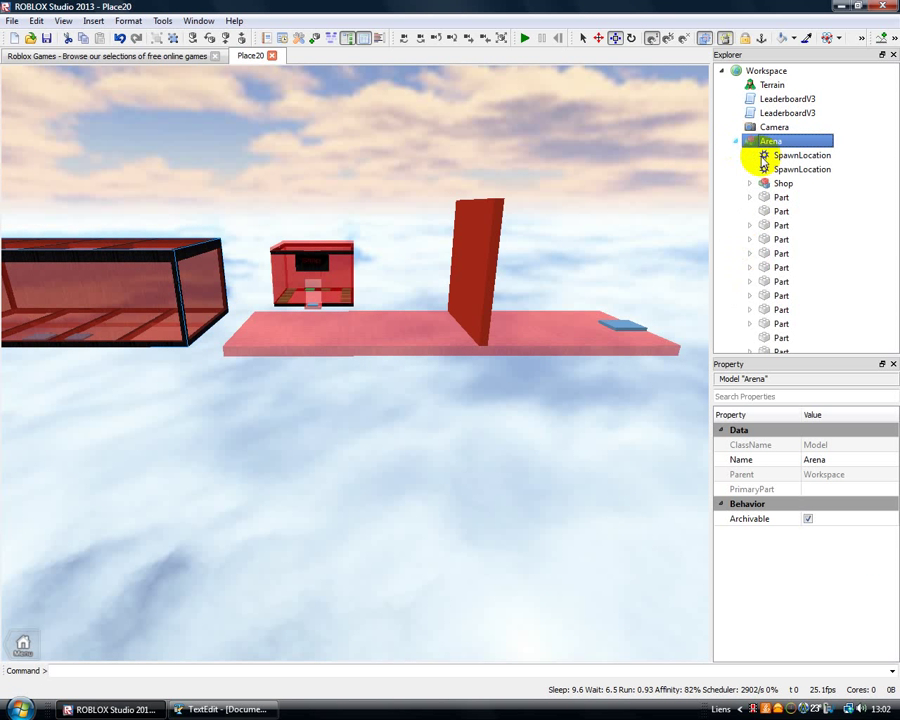
click(781, 198)
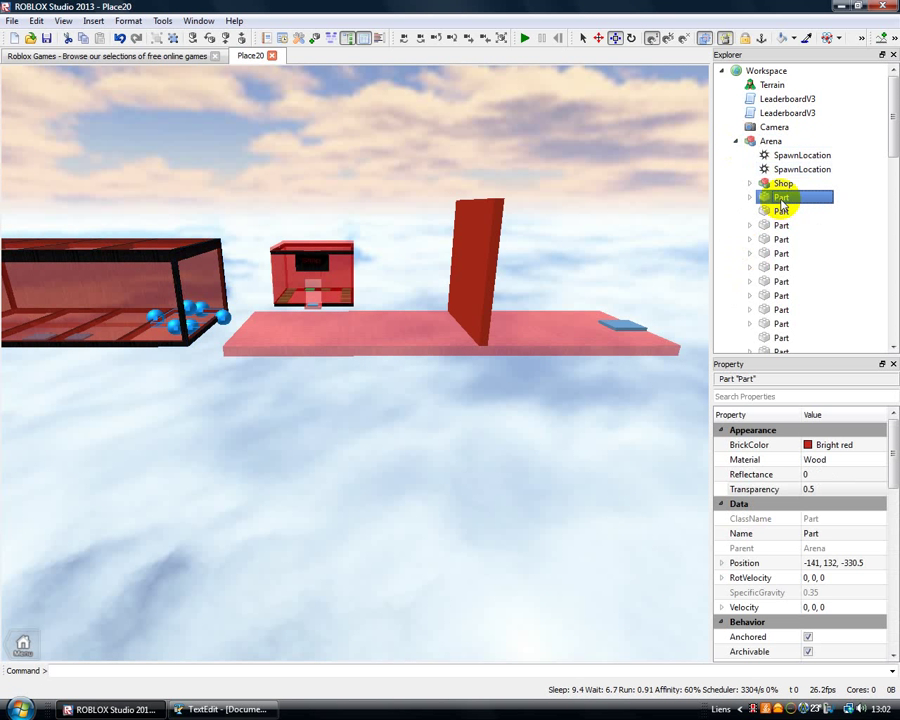
click(781, 212)
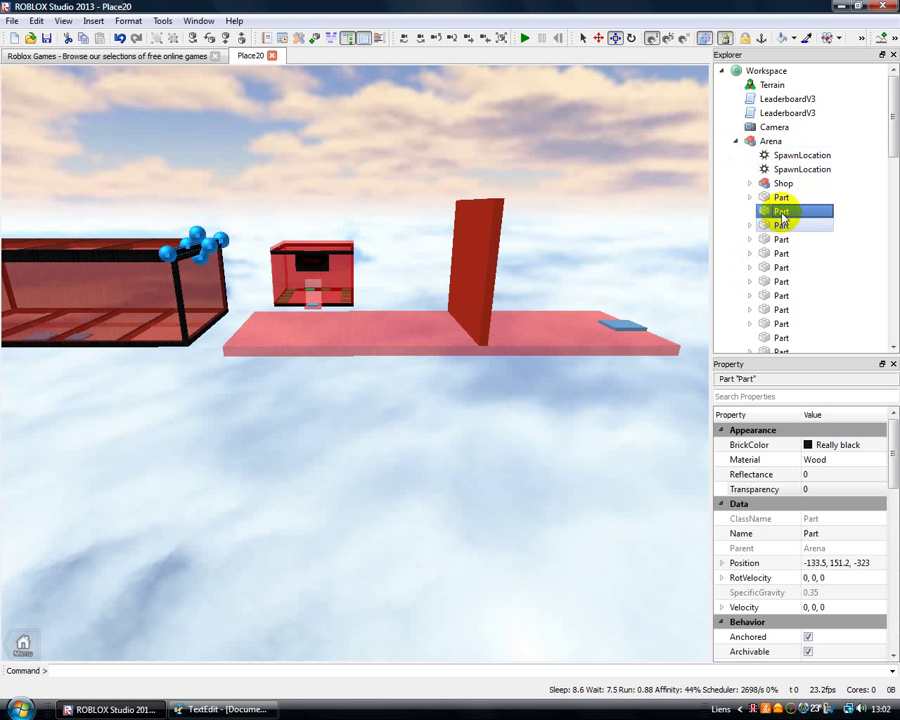
right_click(784, 214)
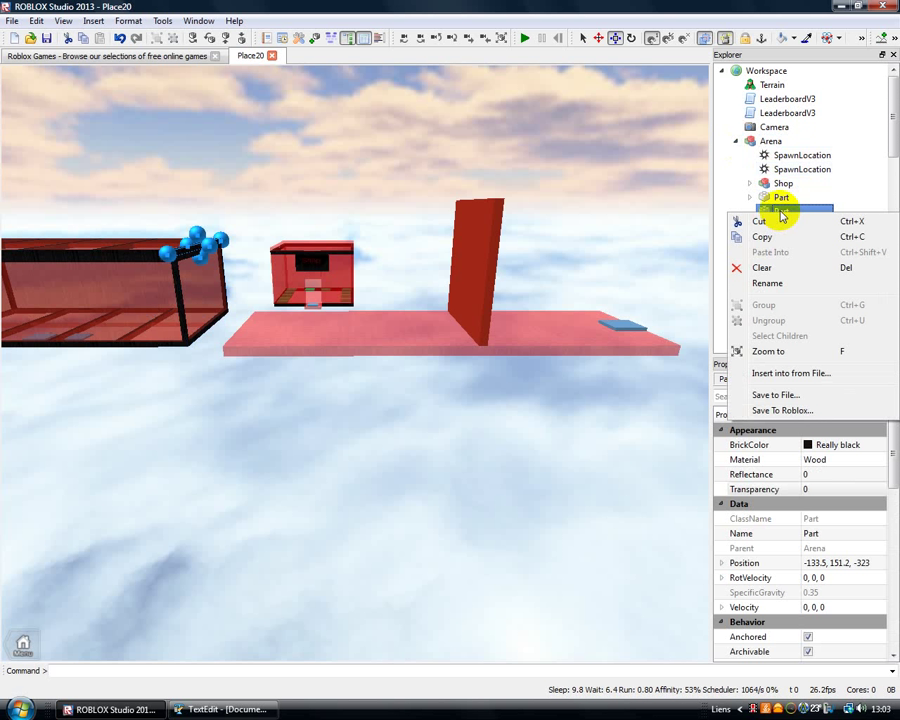
click(775, 236)
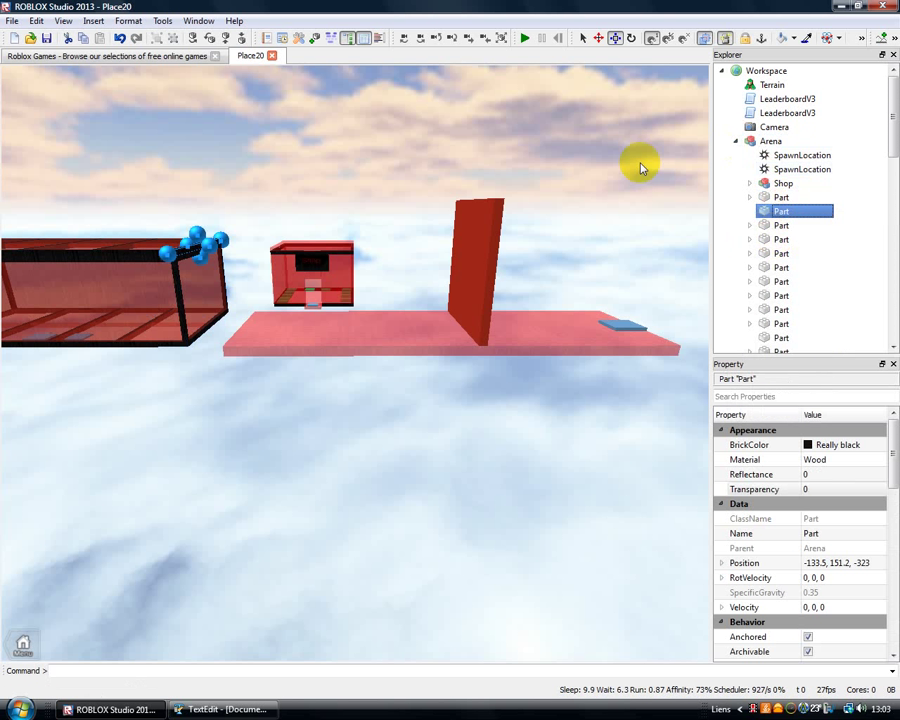
click(100, 39)
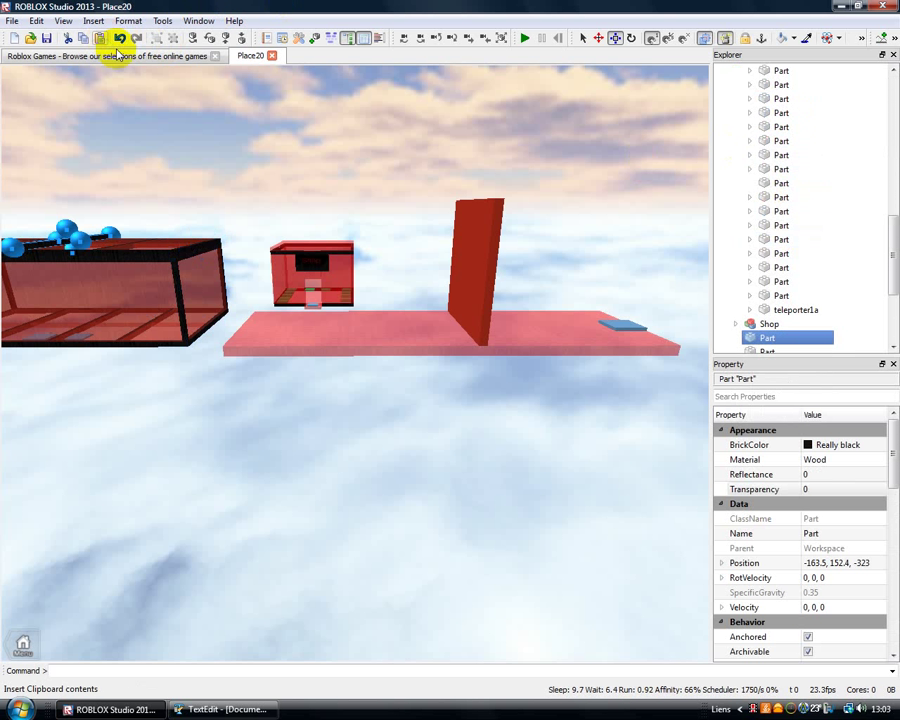
Step: Move the black copy onto the floor, rotate it flat, and slide it along the front edge
scroll(101, 220, down, 2)
drag(105, 252, 391, 365)
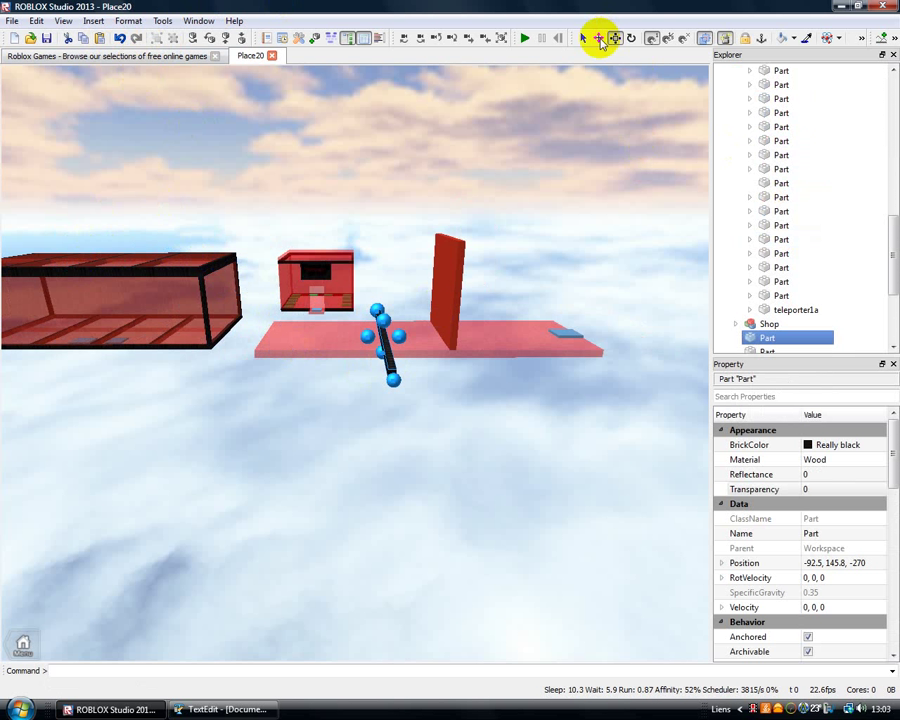
click(631, 39)
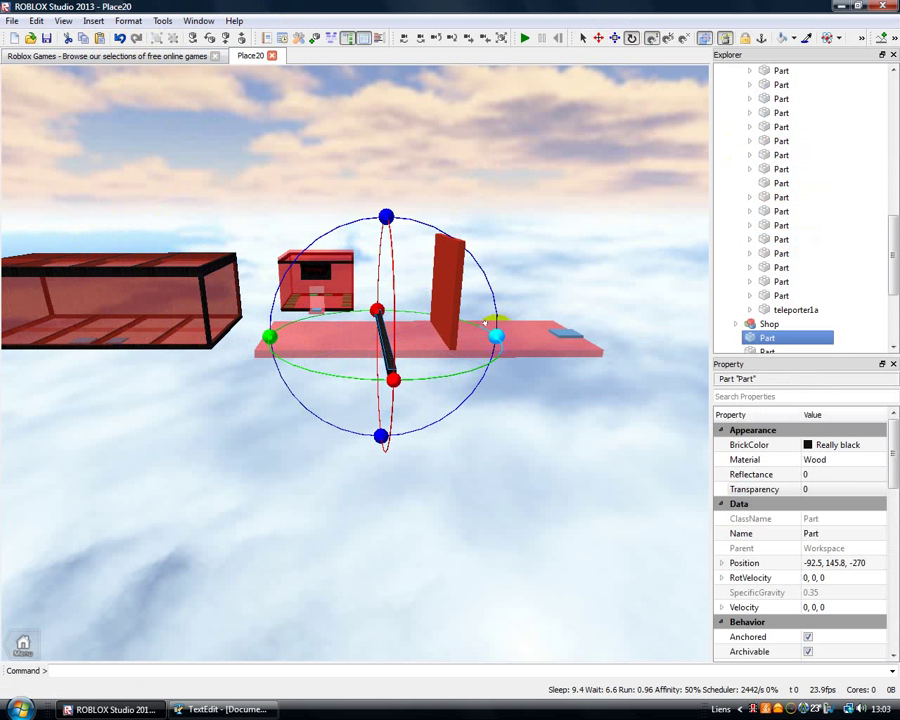
drag(447, 344, 372, 350)
drag(318, 336, 367, 391)
drag(396, 329, 258, 360)
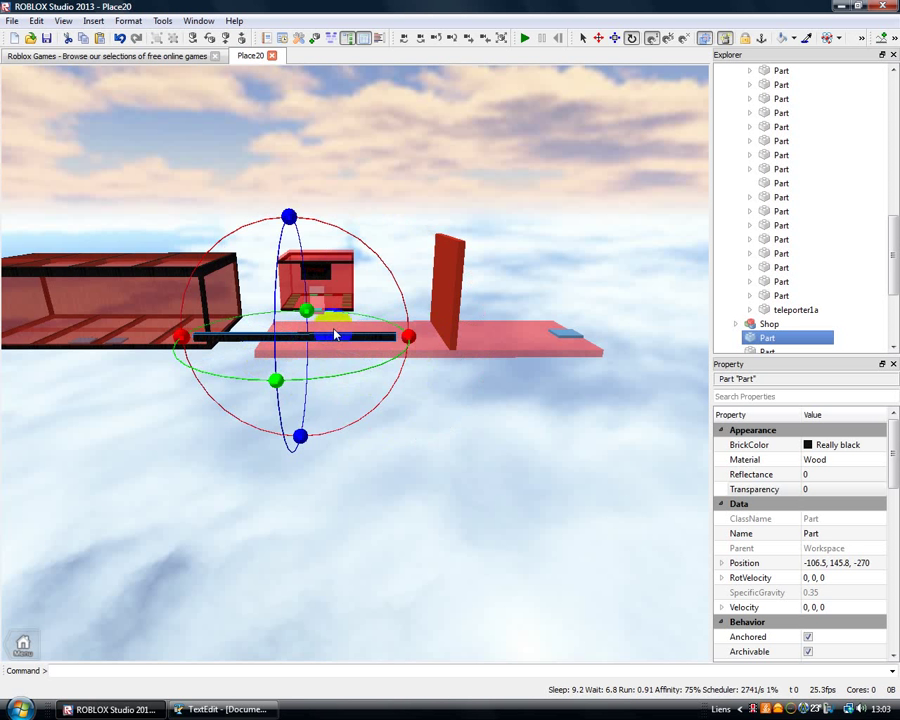
drag(342, 327, 413, 350)
click(119, 38)
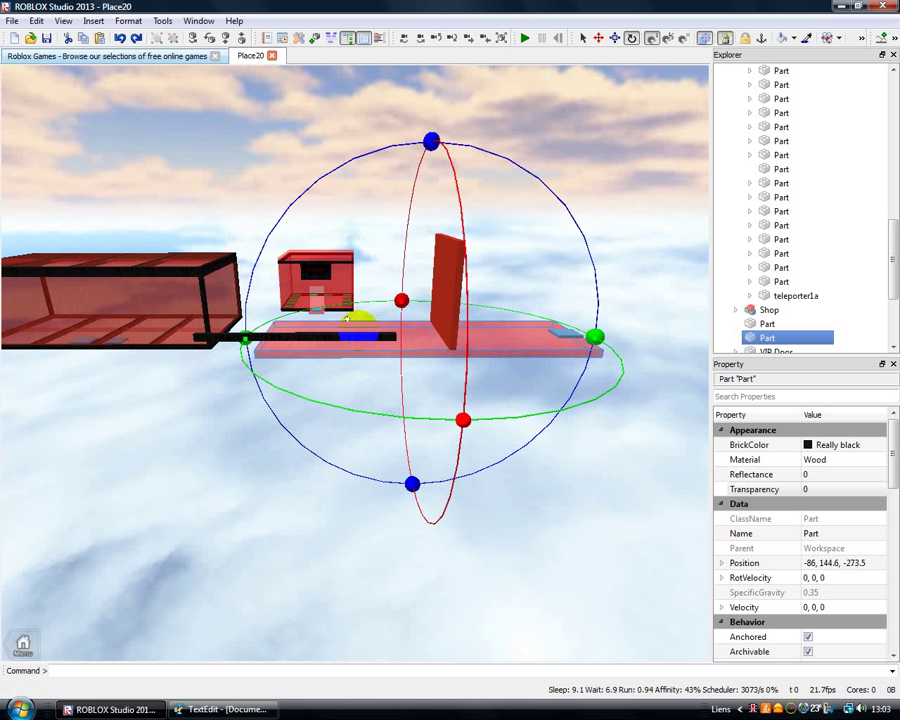
drag(345, 335, 557, 344)
Step: Resize the black bar longer to the left and taller into a wall
click(607, 40)
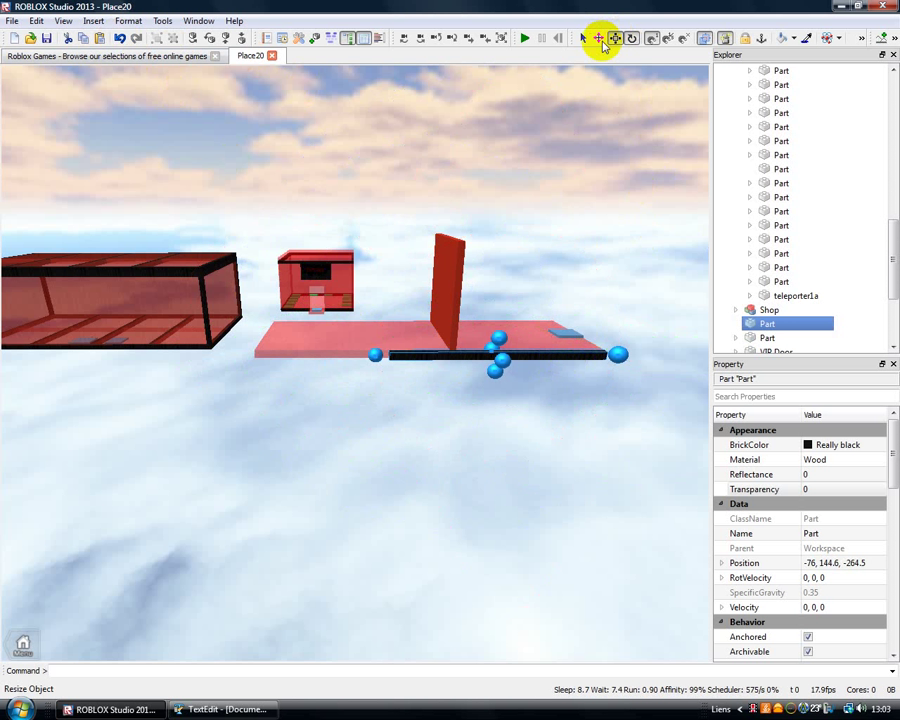
drag(315, 350, 238, 355)
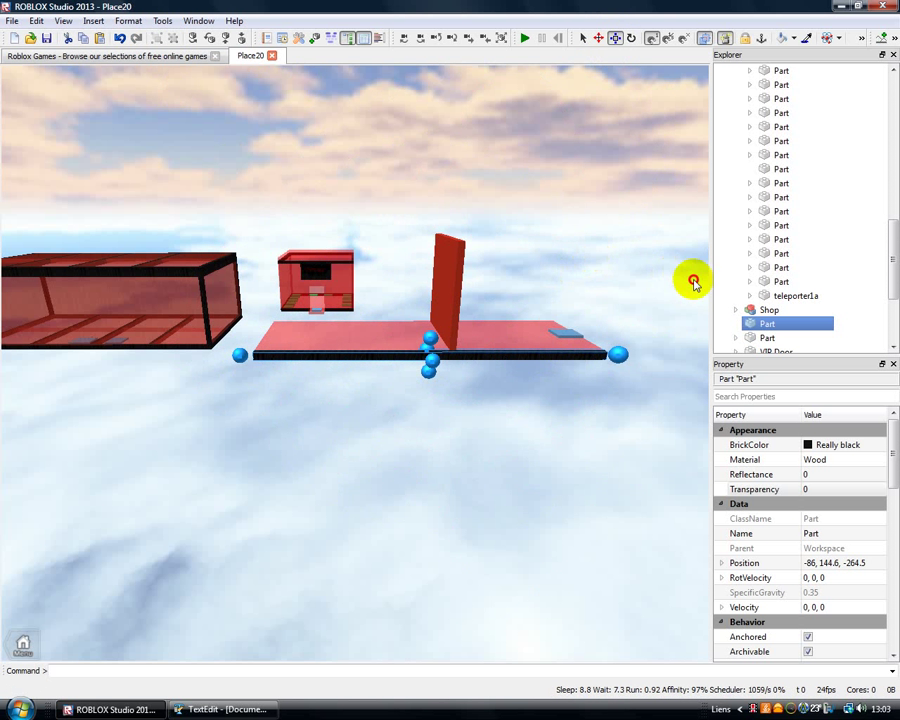
drag(603, 262, 703, 291)
drag(420, 268, 16, 252)
drag(254, 340, 317, 196)
drag(225, 147, 3, 157)
key(w)
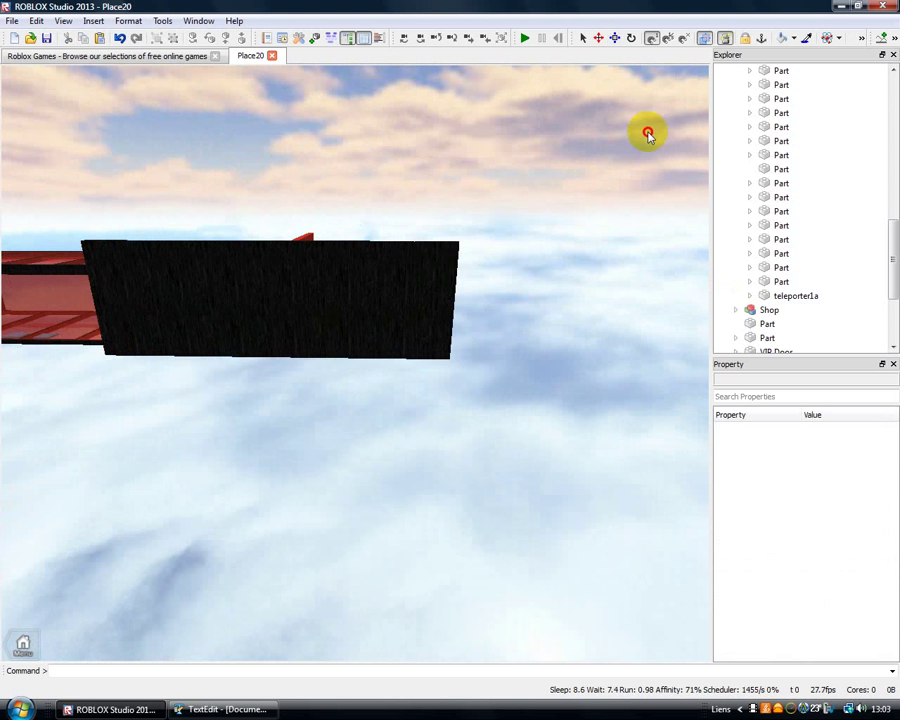
right_drag(507, 68, 381, 84)
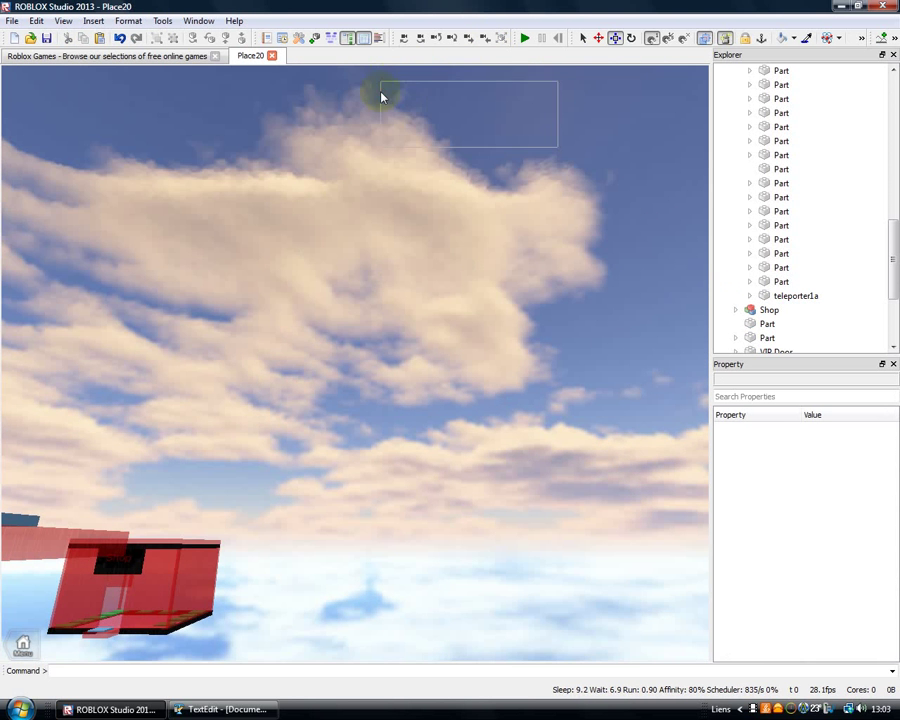
drag(222, 204, 195, 356)
key(a)
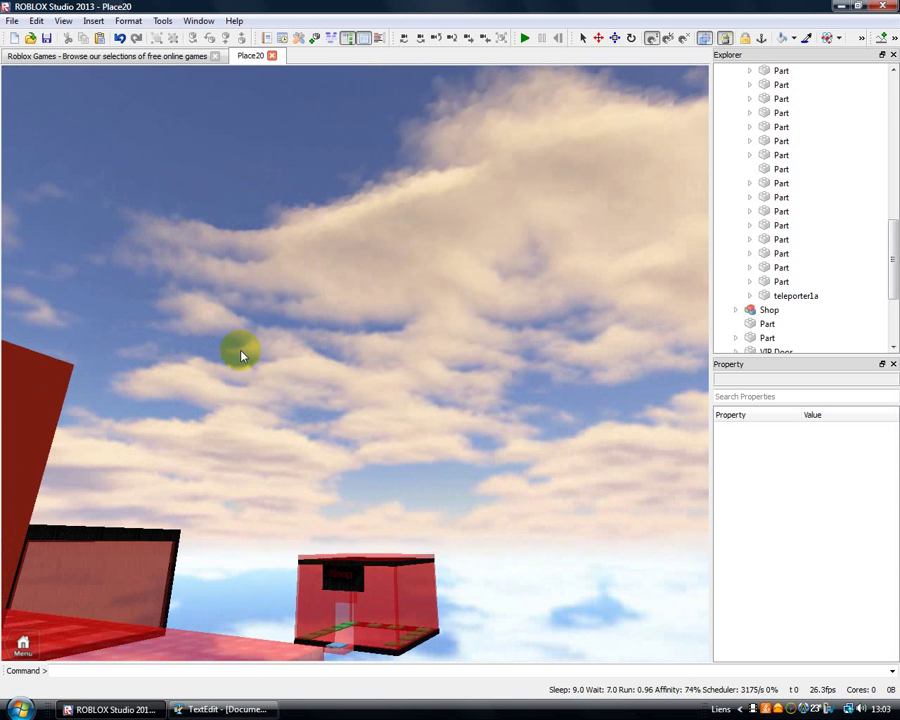
right_drag(245, 352, 6, 436)
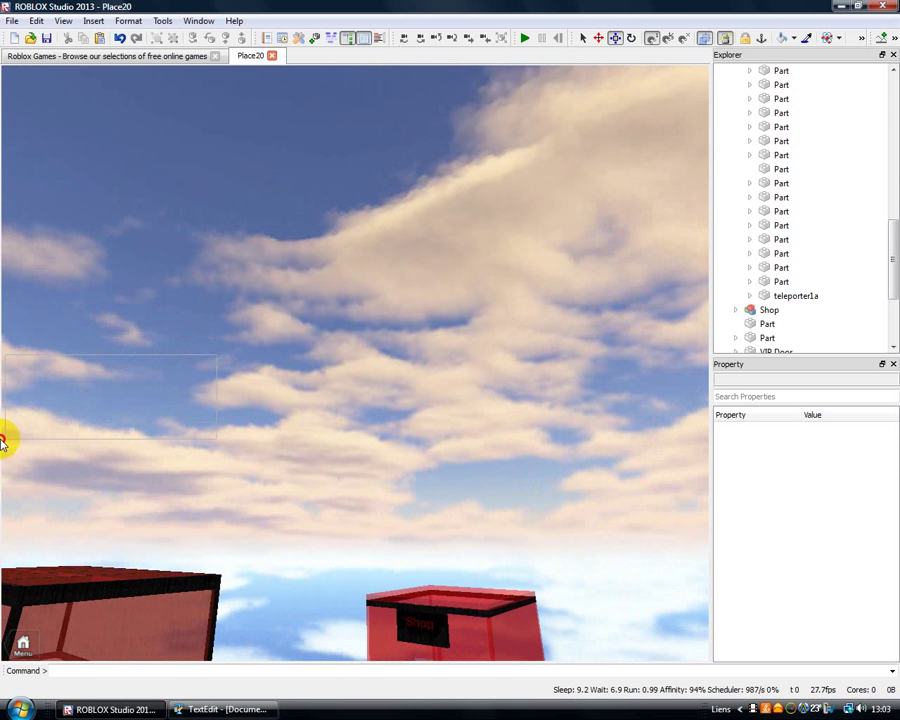
mouse_move(385, 485)
mouse_down()
mouse_move(337, 693)
mouse_move(305, 657)
mouse_move(374, 492)
mouse_up()
drag(3, 280, 403, 381)
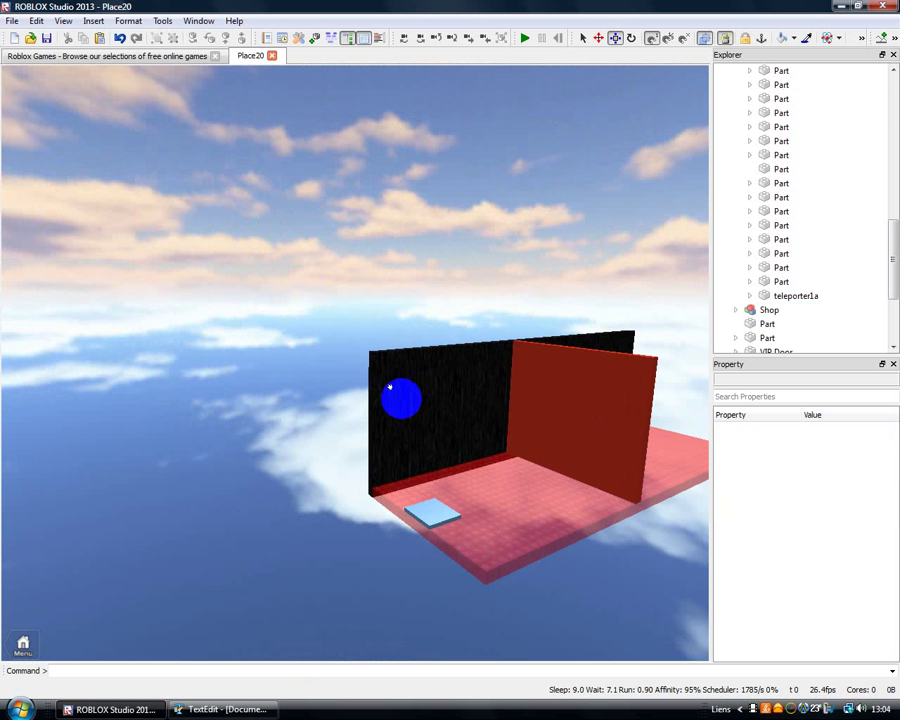
Step: Paste a copy of the black wall and place it in front of the red wall
click(397, 389)
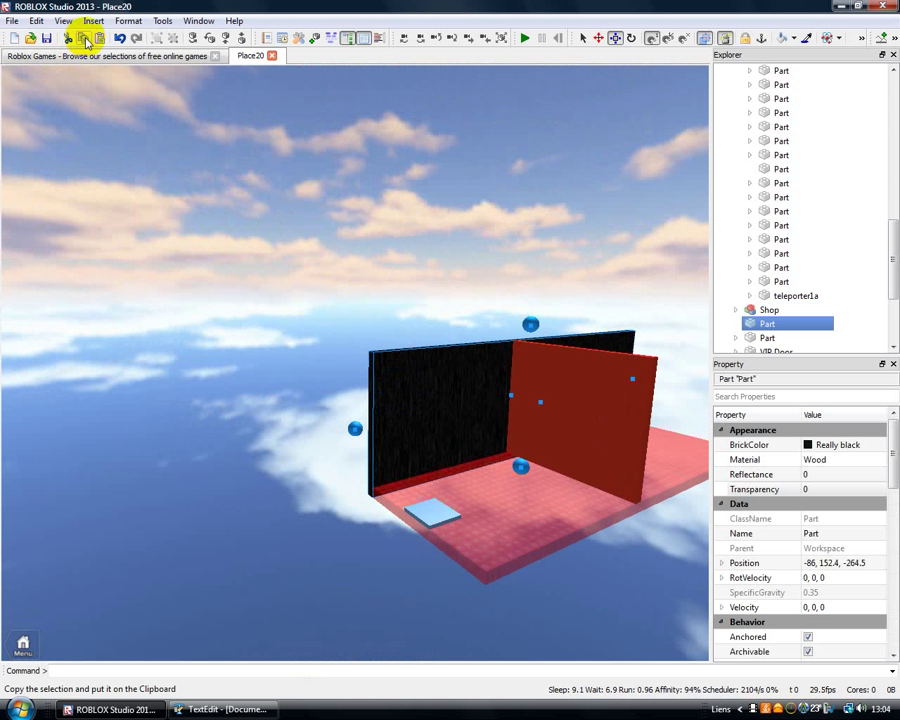
click(99, 38)
drag(432, 283, 538, 329)
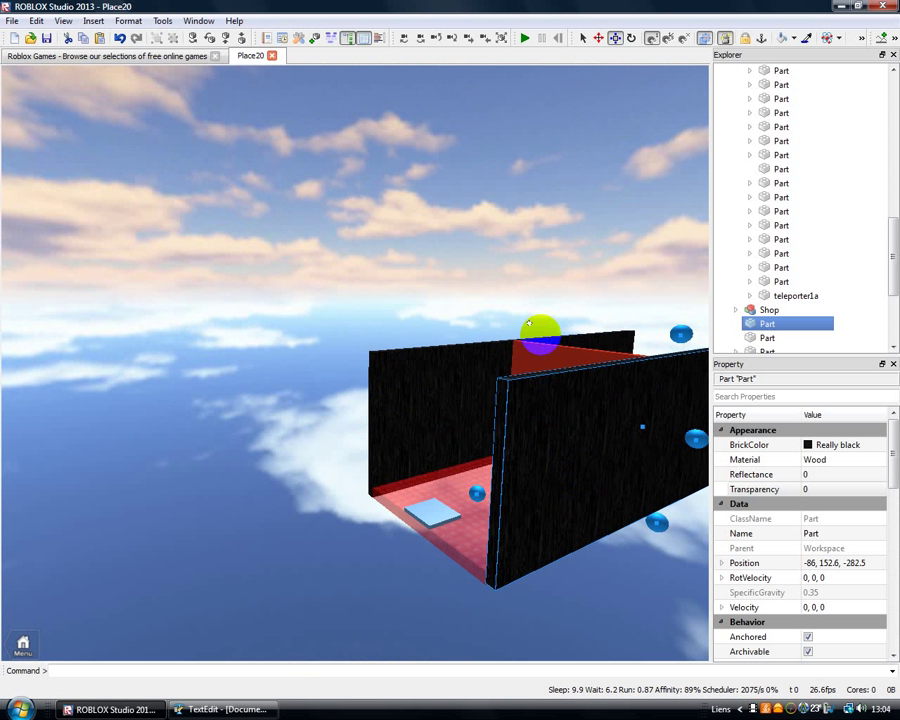
drag(563, 369, 606, 356)
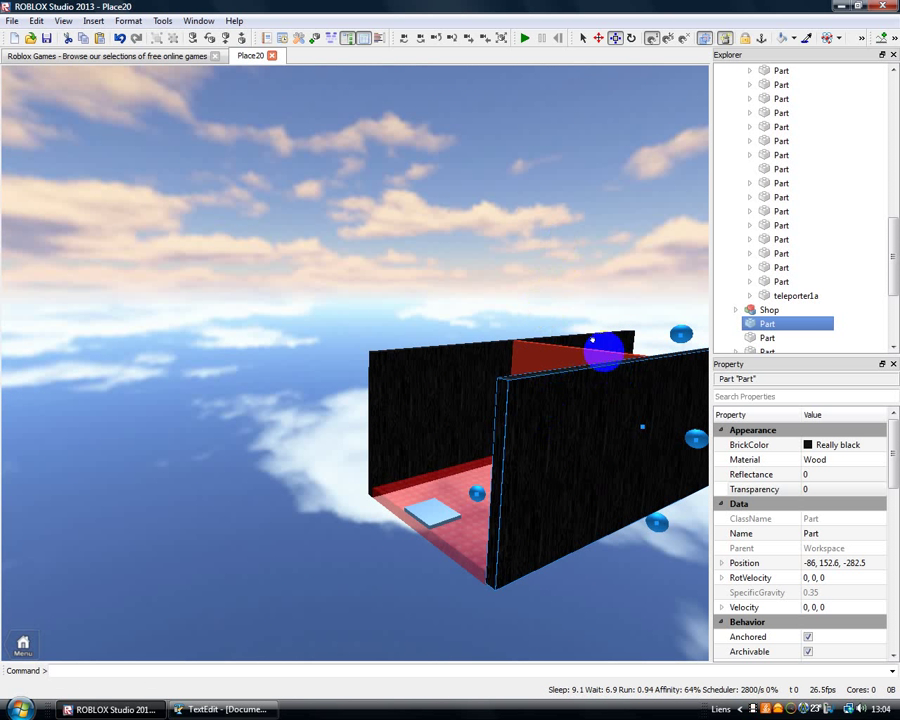
click(438, 203)
right_drag(191, 223, 83, 245)
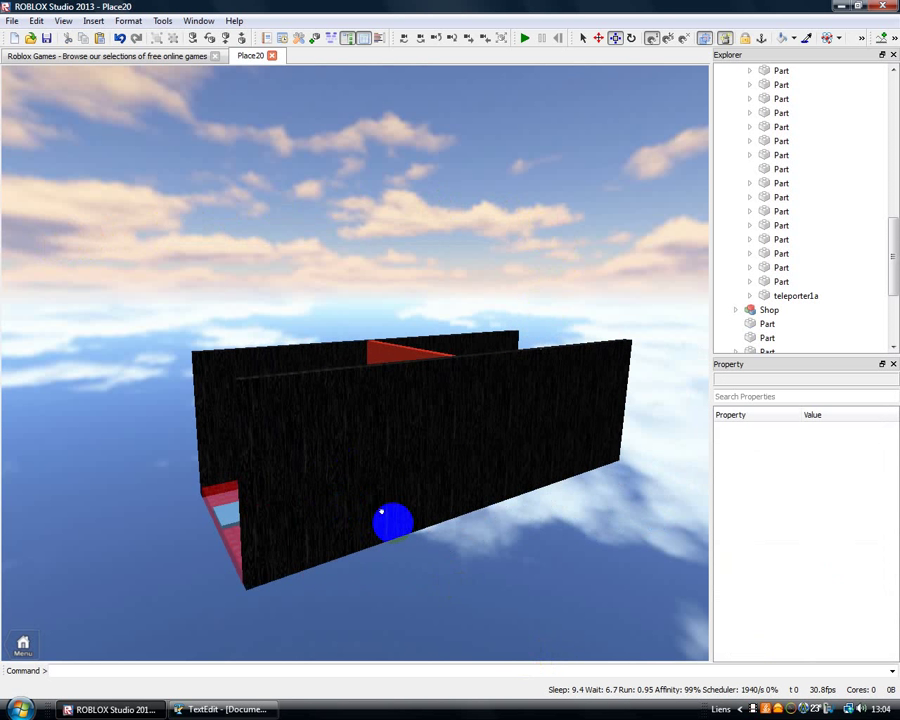
Step: Paste another black side wall, rotate it upright edge-on, and move it to the room's front
click(332, 496)
scroll(400, 261, down, 5)
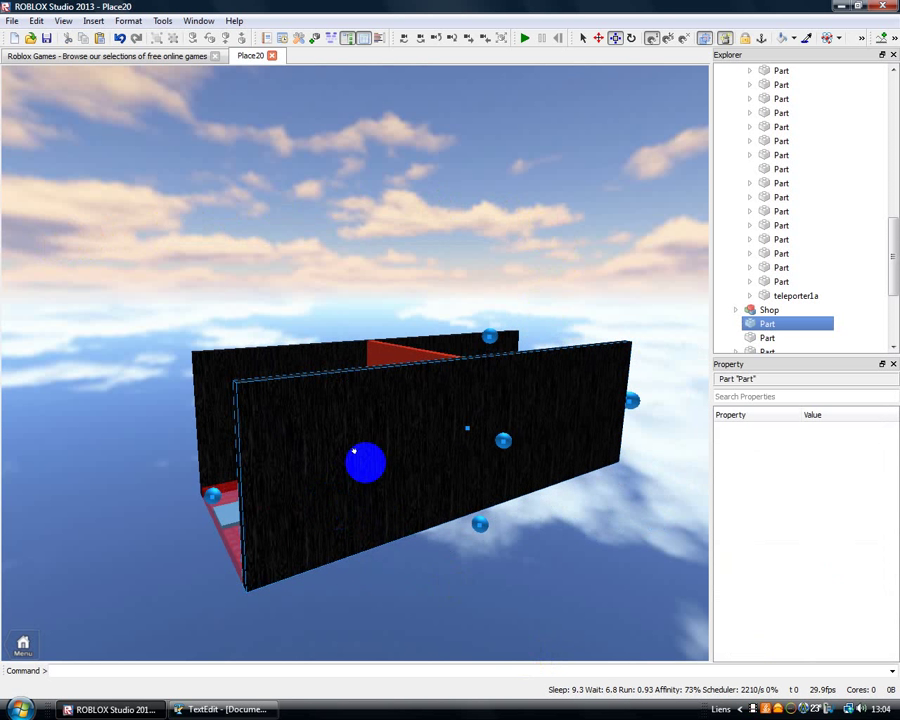
drag(415, 251, 710, 297)
scroll(705, 292, up, 3)
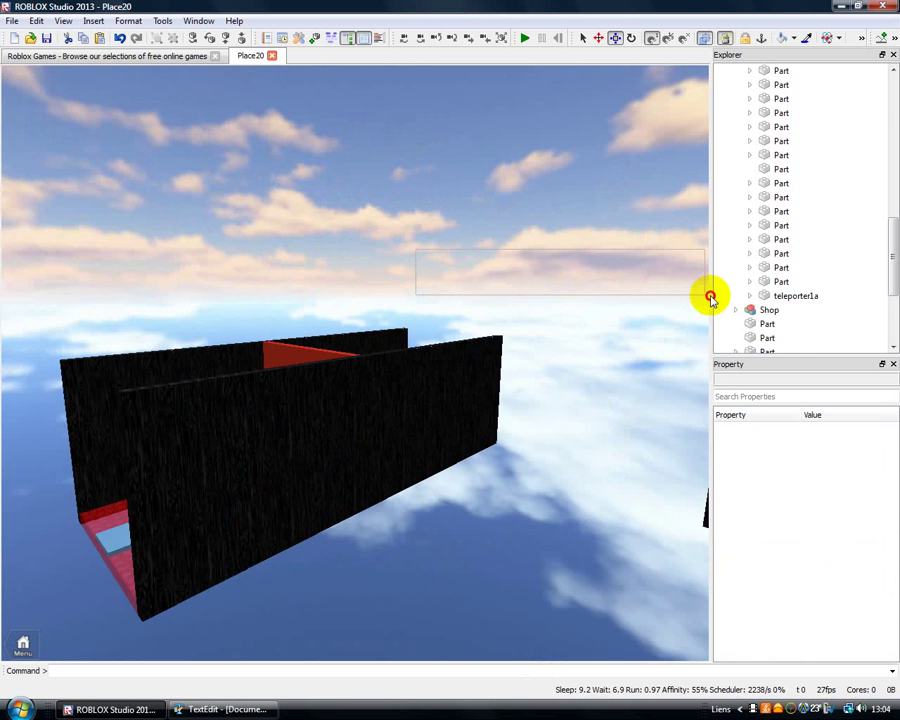
right_drag(710, 297, 480, 428)
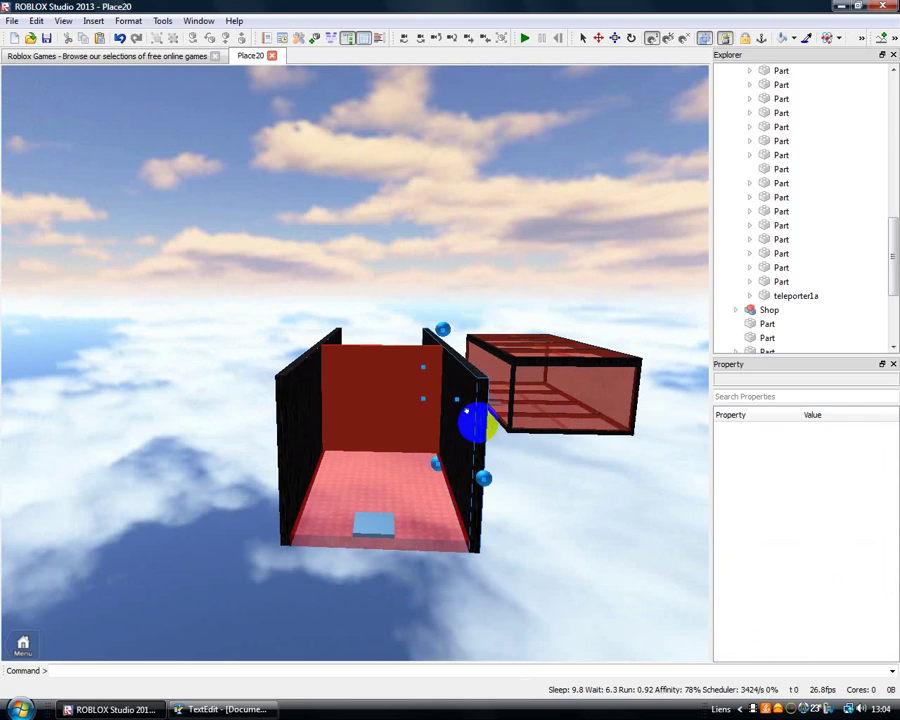
click(242, 155)
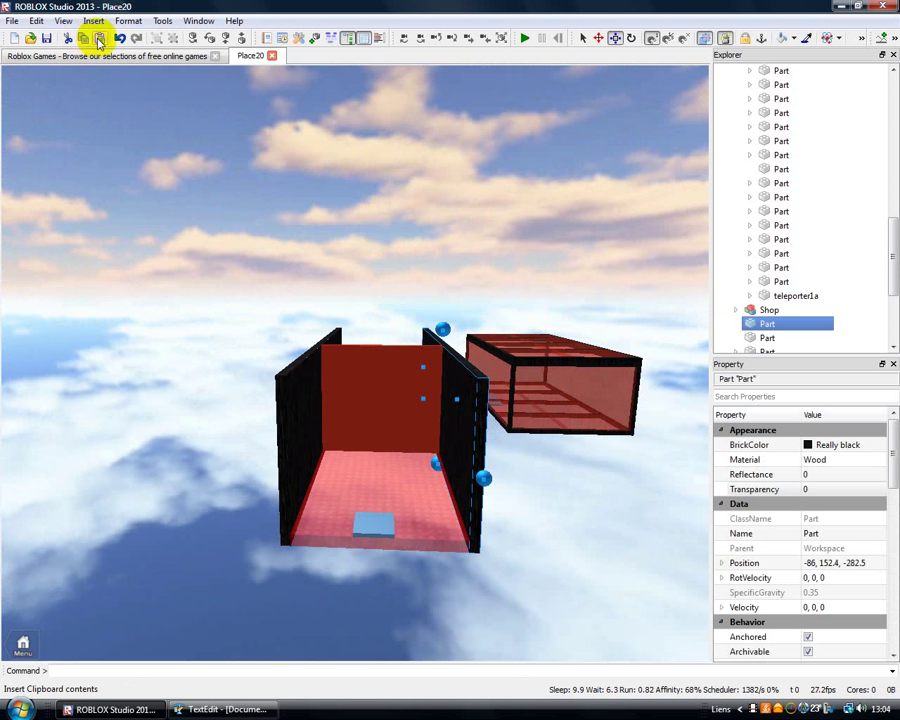
click(98, 40)
drag(483, 268, 412, 446)
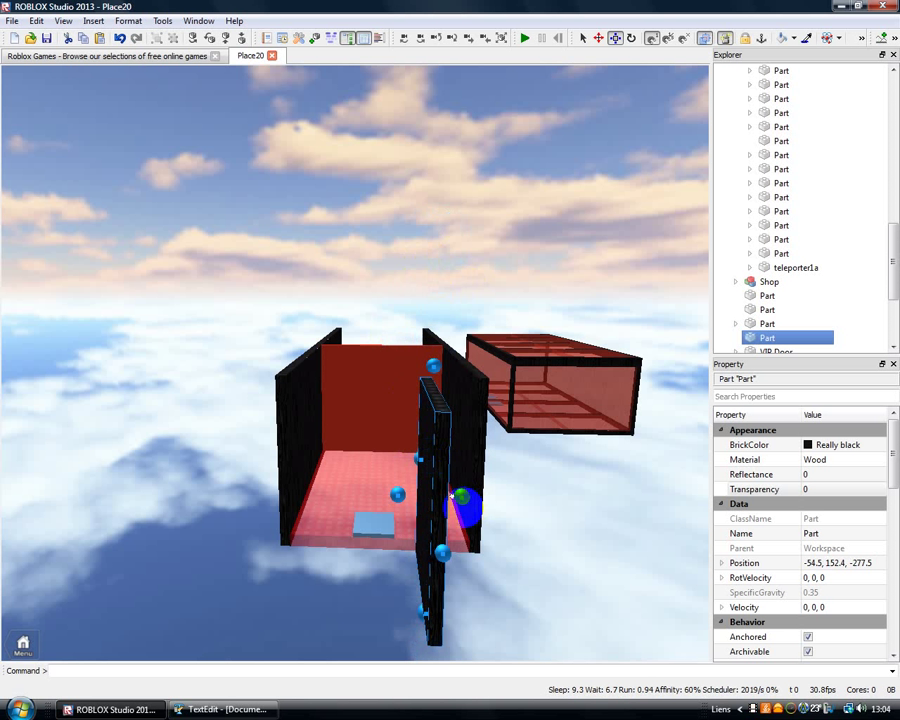
drag(429, 531, 491, 446)
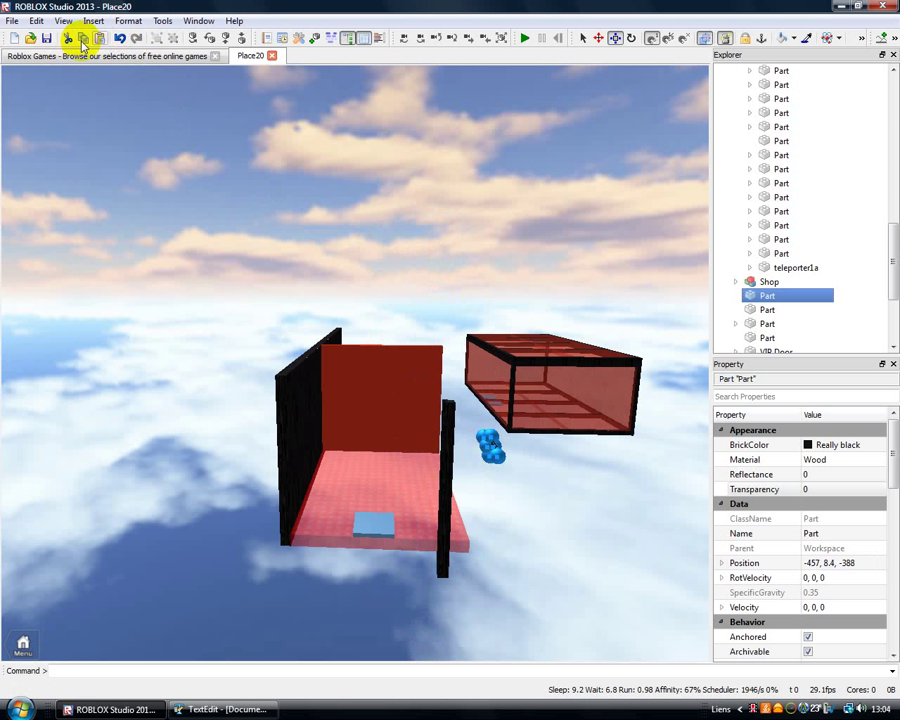
Step: Undo the stray move and slide the copied wall across the room's front
click(120, 38)
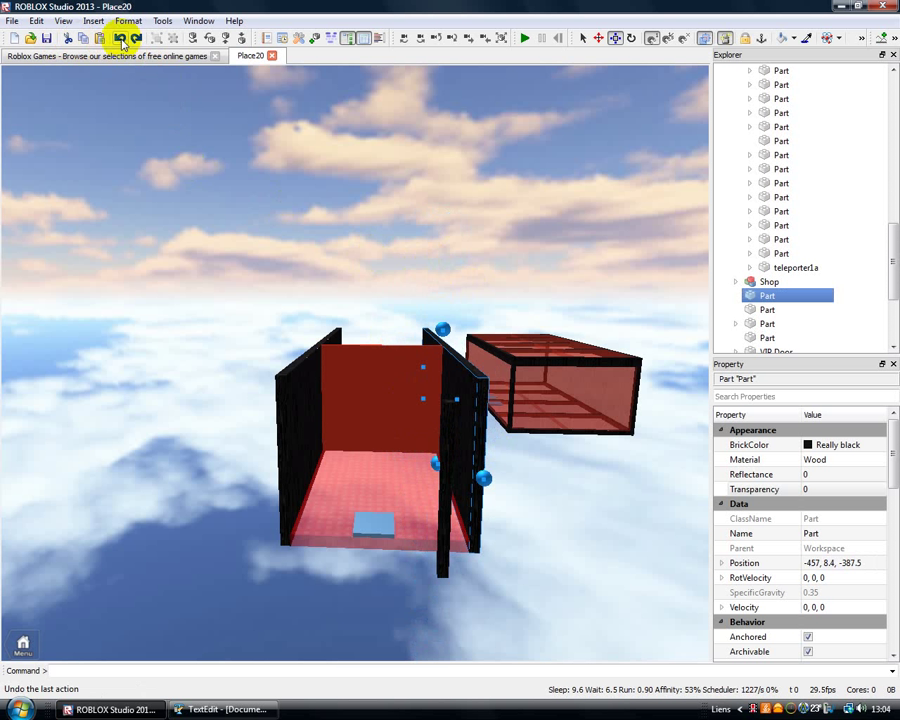
drag(434, 483, 470, 498)
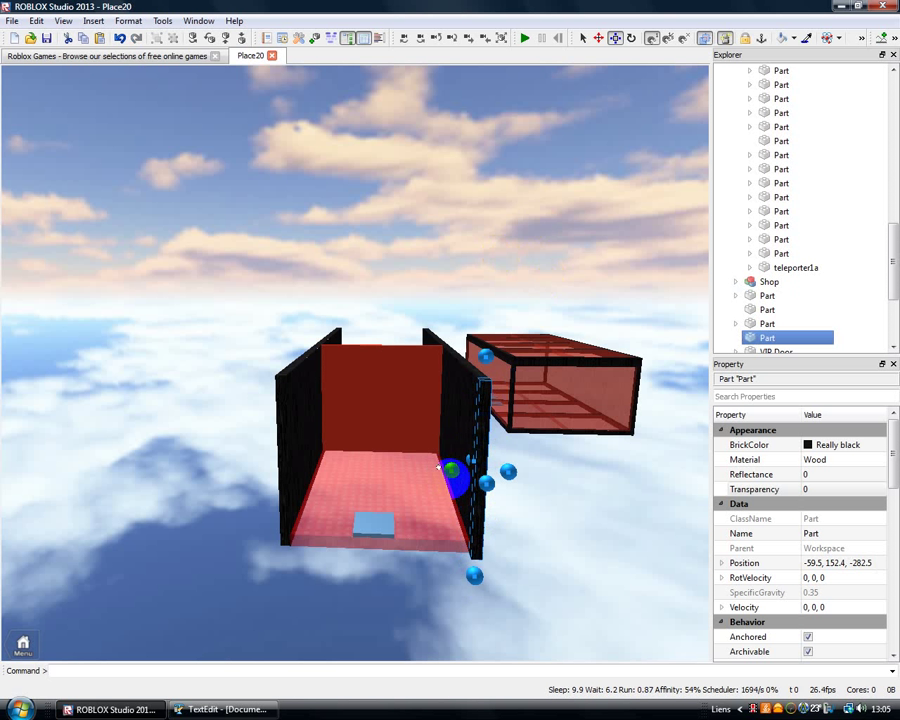
drag(443, 462, 252, 463)
right_drag(327, 195, 8, 243)
right_drag(66, 211, 20, 255)
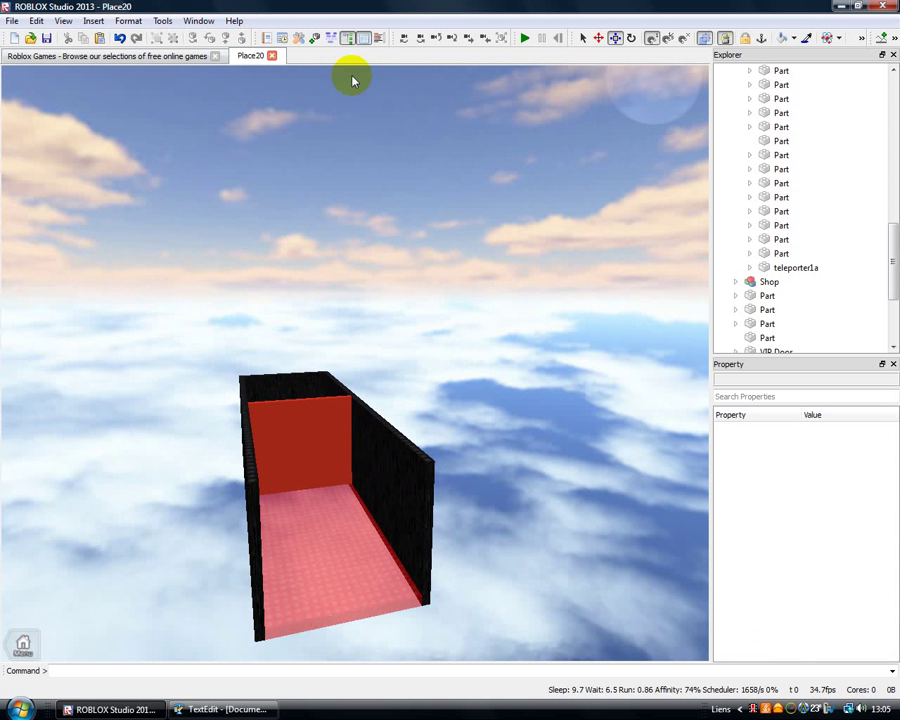
Step: Paste another black wall and move it down to close the front
click(261, 476)
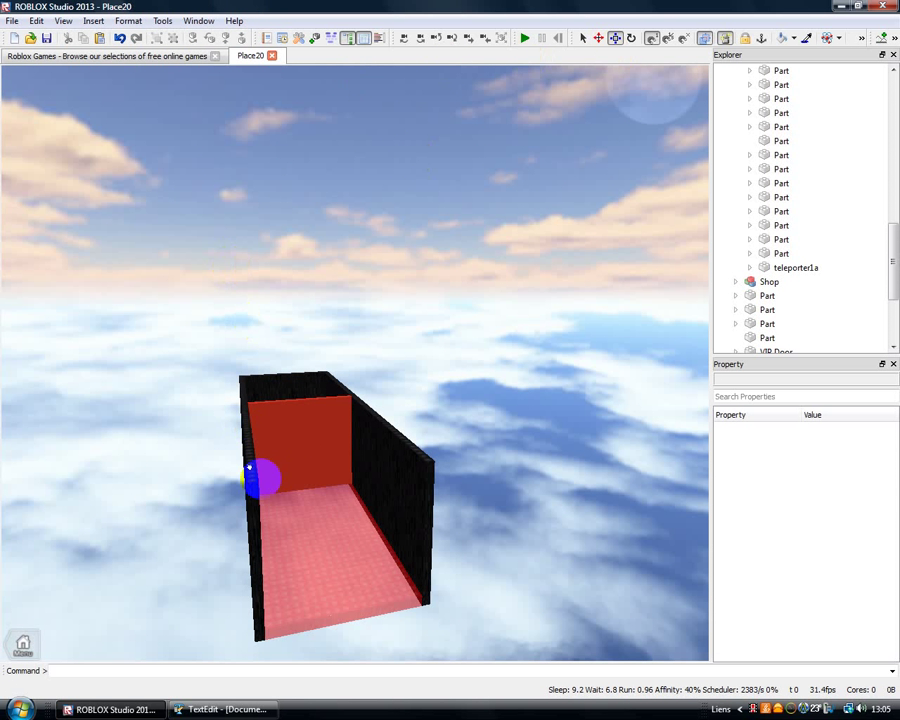
click(264, 376)
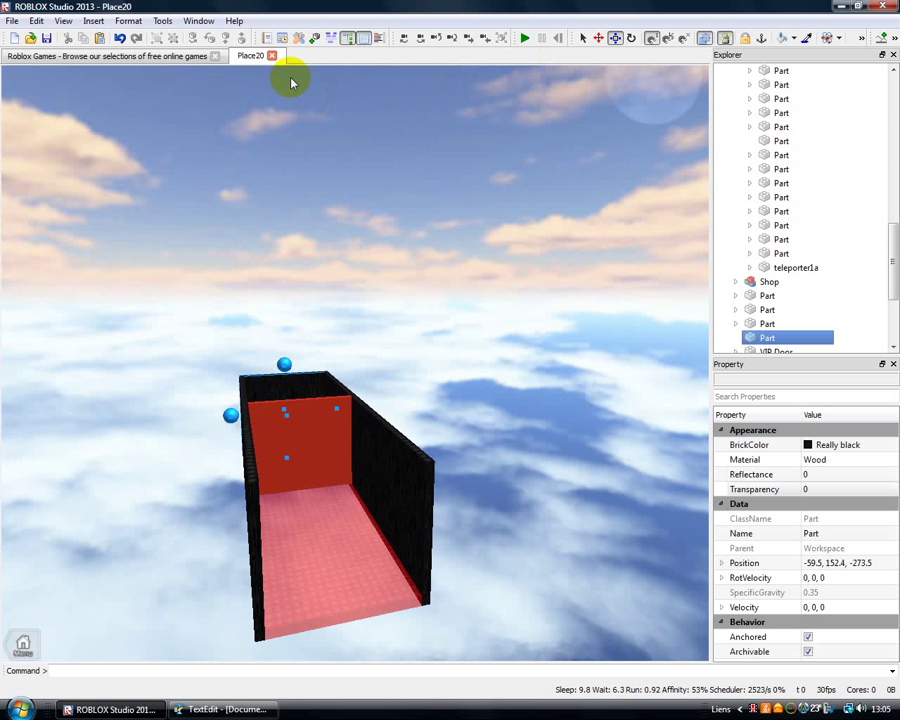
click(101, 42)
drag(330, 372, 370, 518)
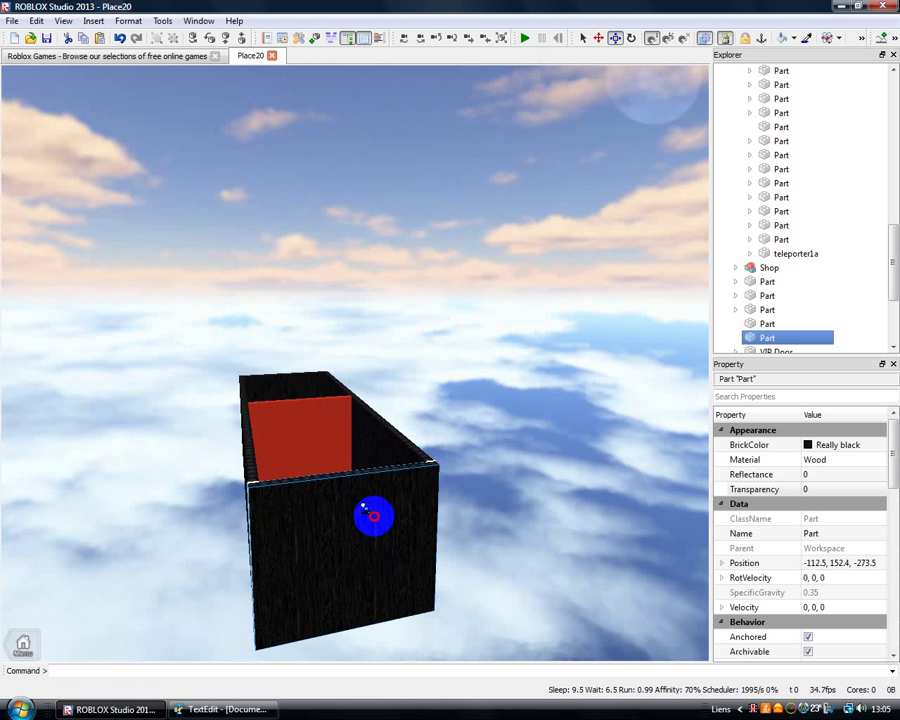
drag(209, 234, 290, 448)
Step: Paste a wall copy above the box and tilt it flat with Ctrl+T as a roof
click(318, 482)
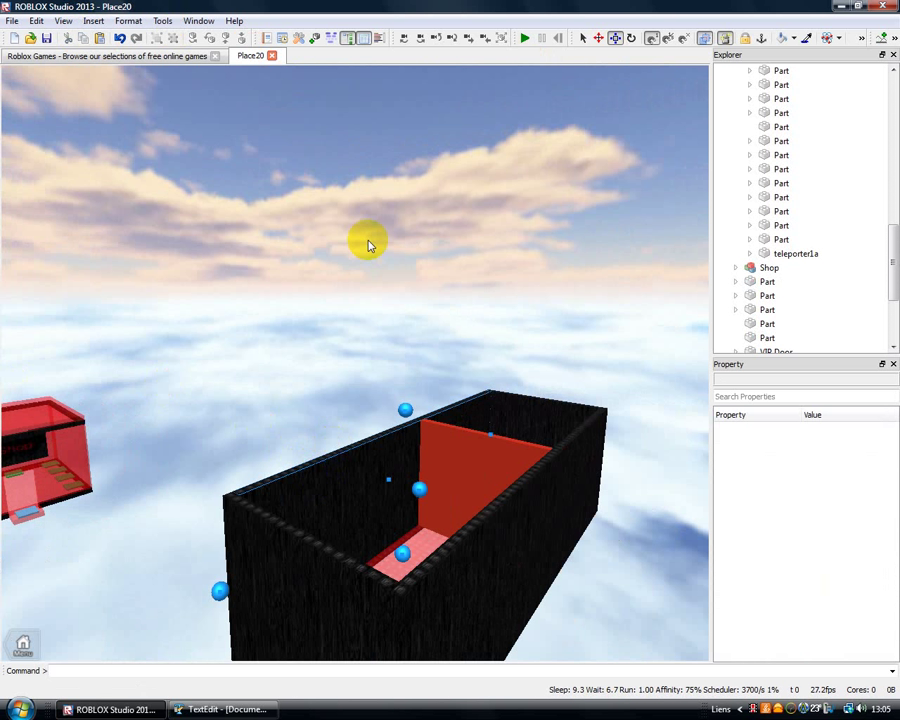
click(99, 39)
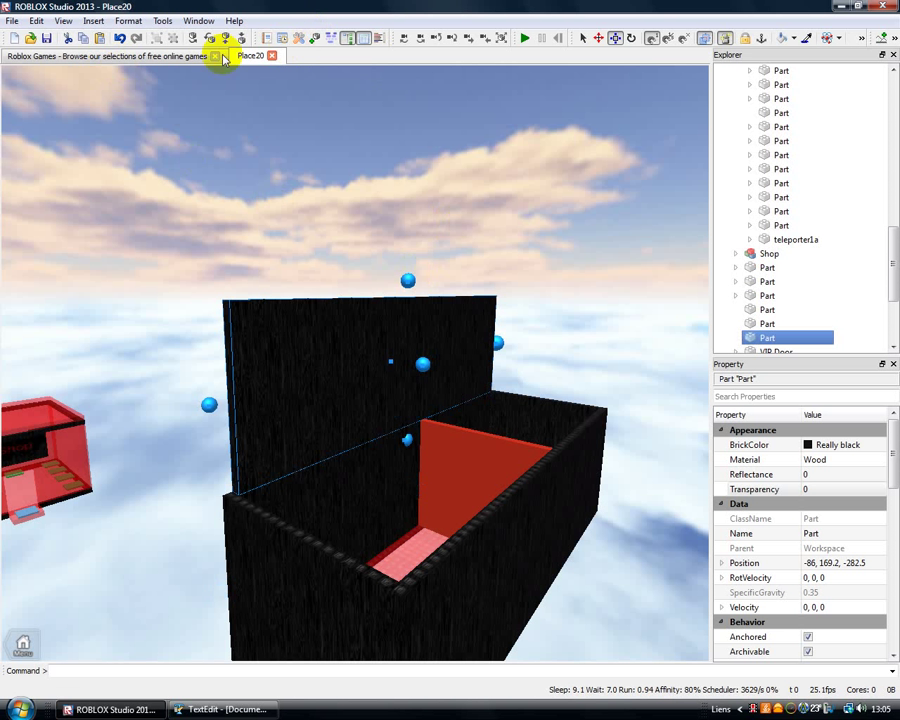
click(211, 42)
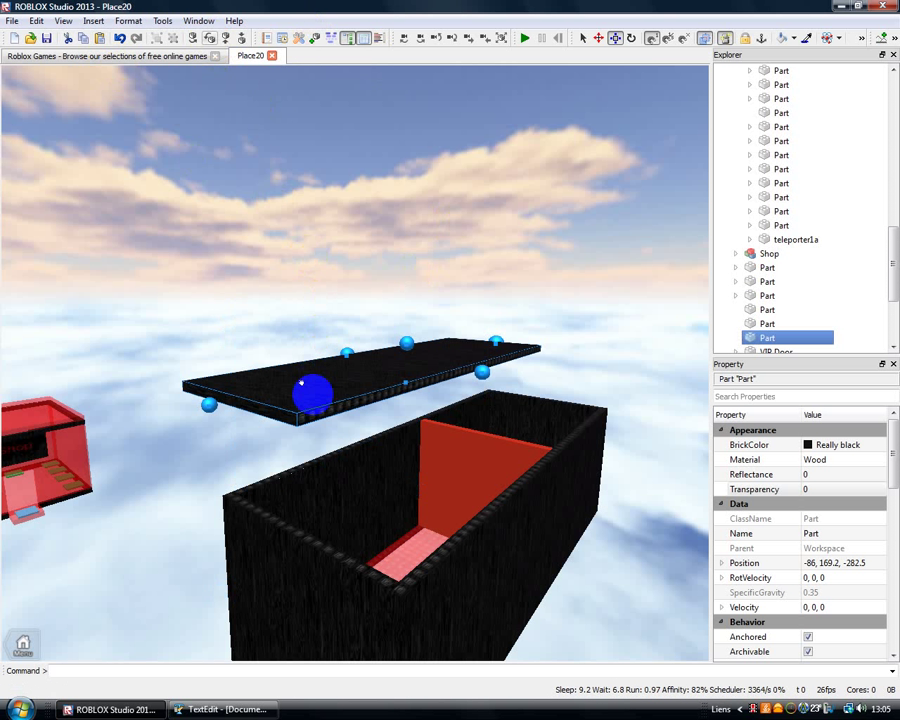
Step: Slide the flat black slab along its move arrows onto the walls until the box is covered
click(598, 41)
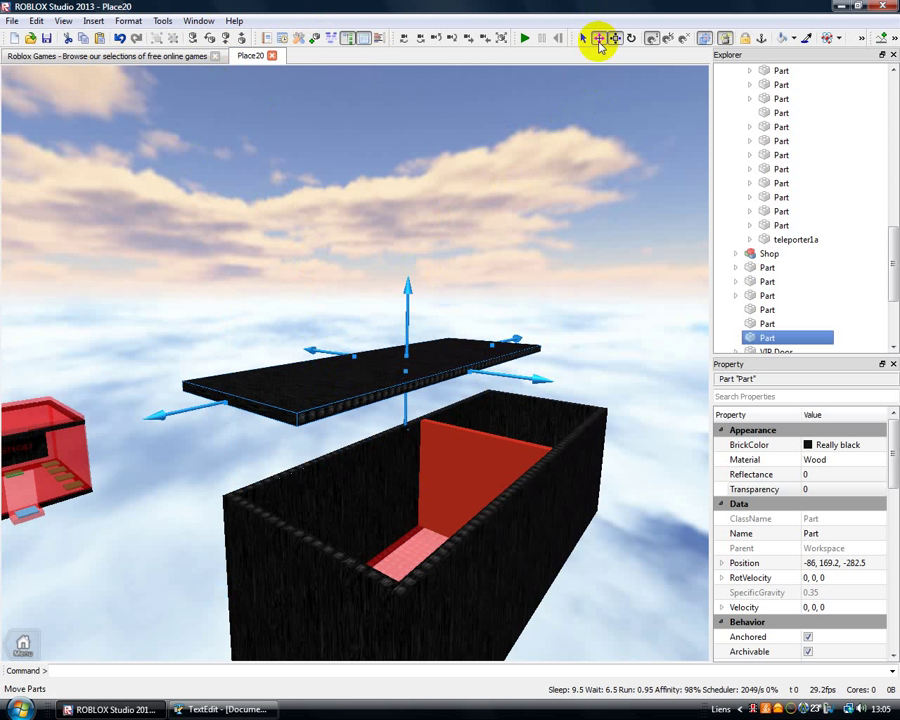
drag(522, 373, 647, 426)
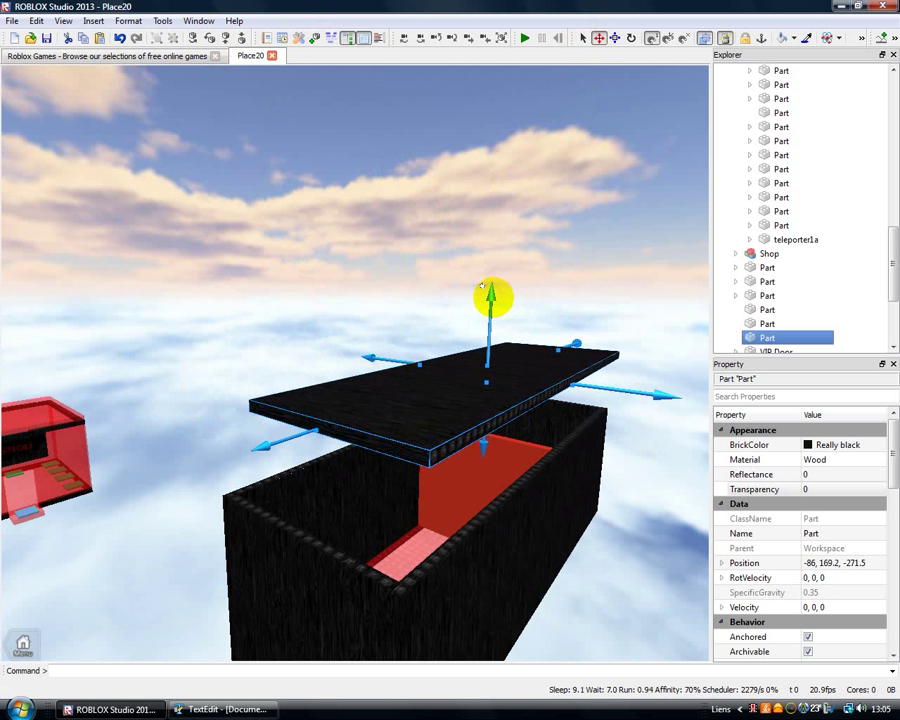
drag(478, 360, 474, 398)
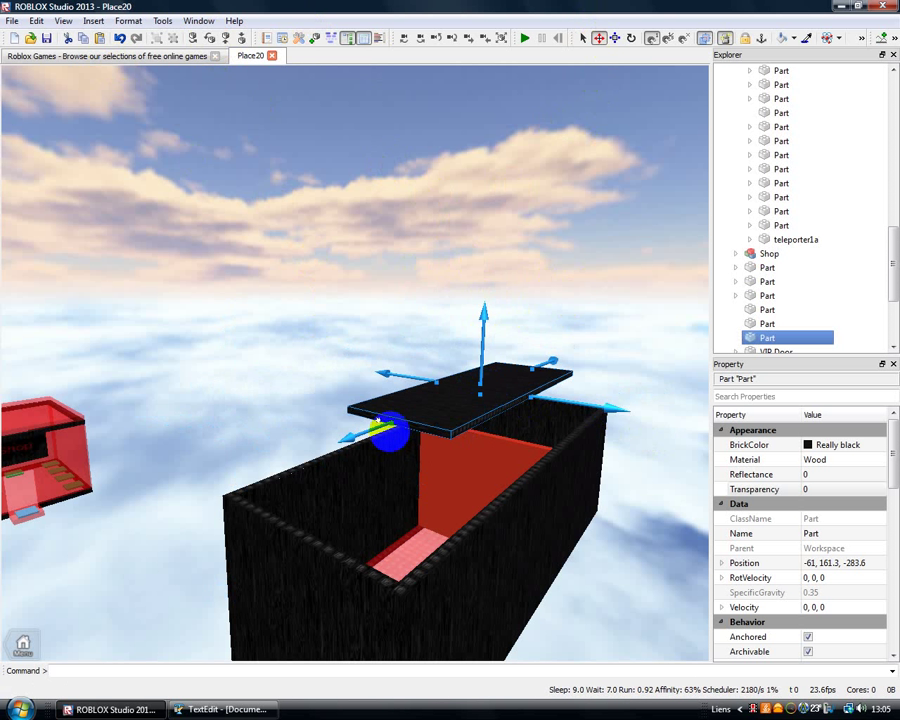
drag(365, 428, 238, 546)
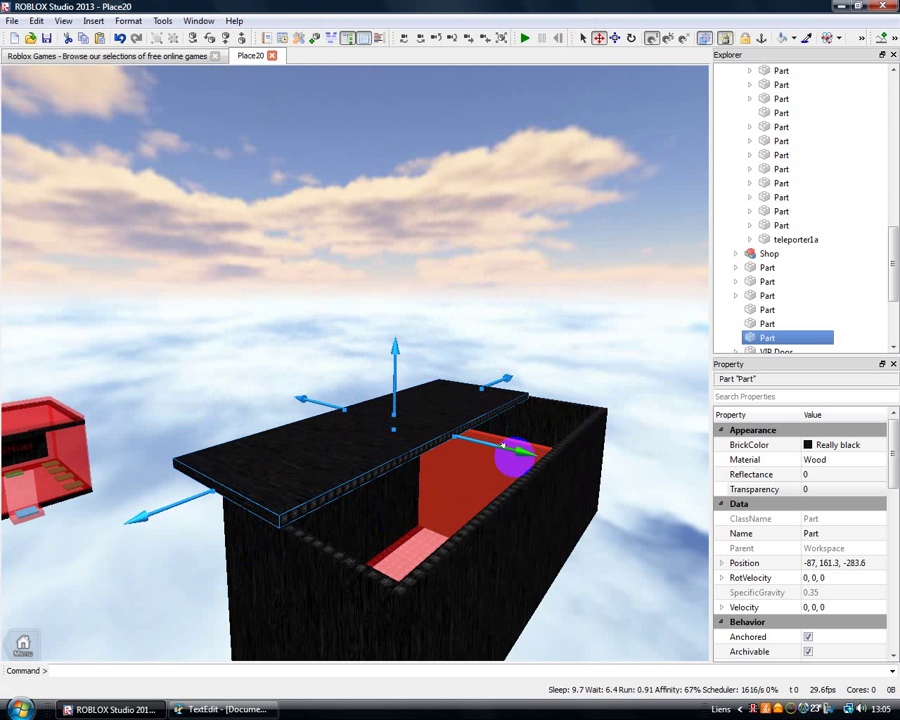
drag(518, 450, 518, 424)
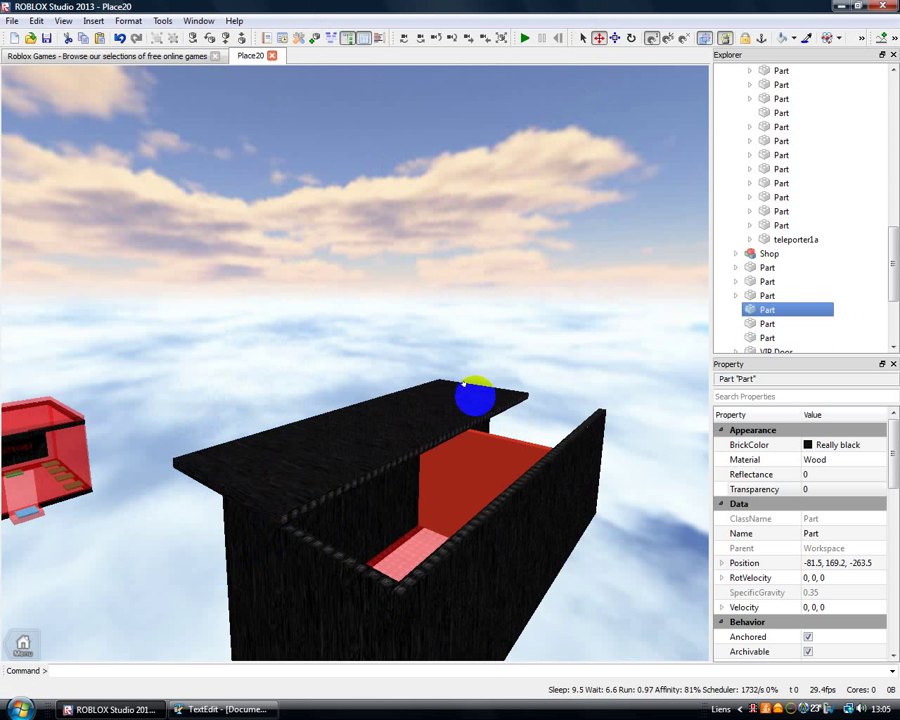
click(120, 37)
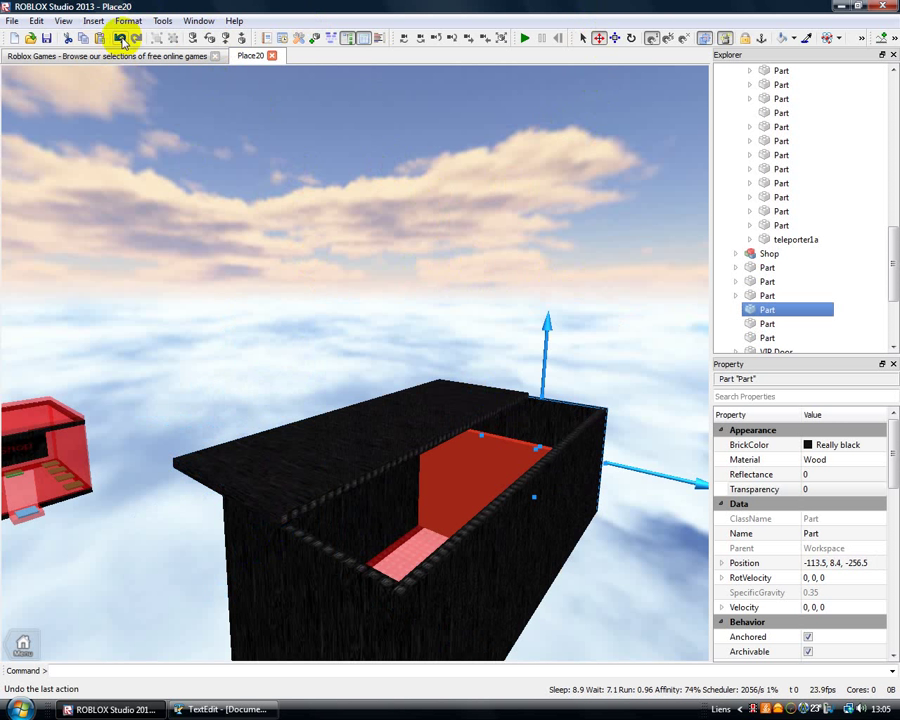
click(369, 428)
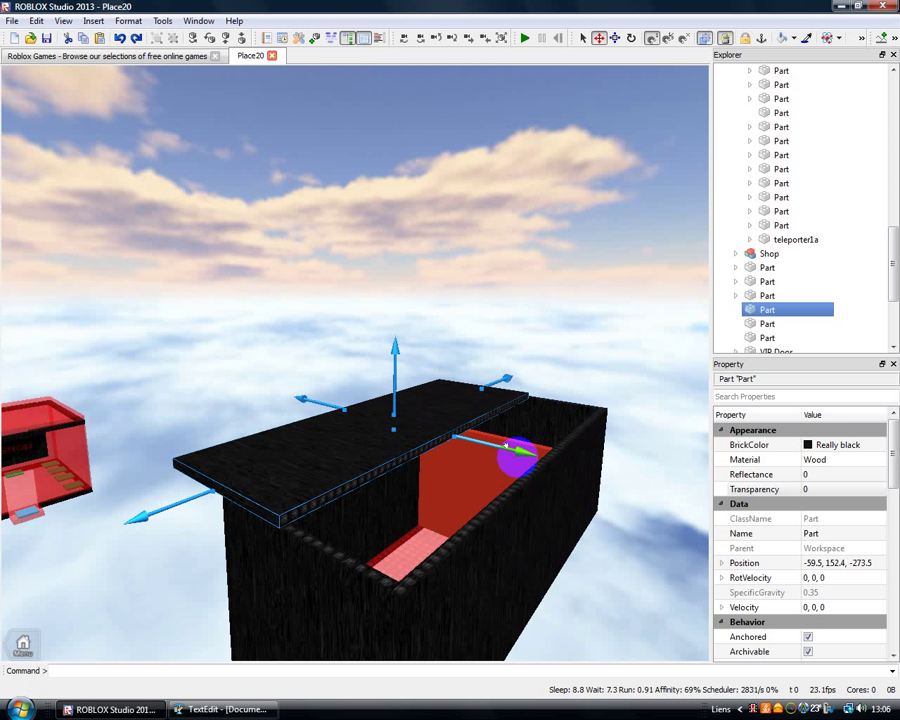
drag(520, 452, 613, 484)
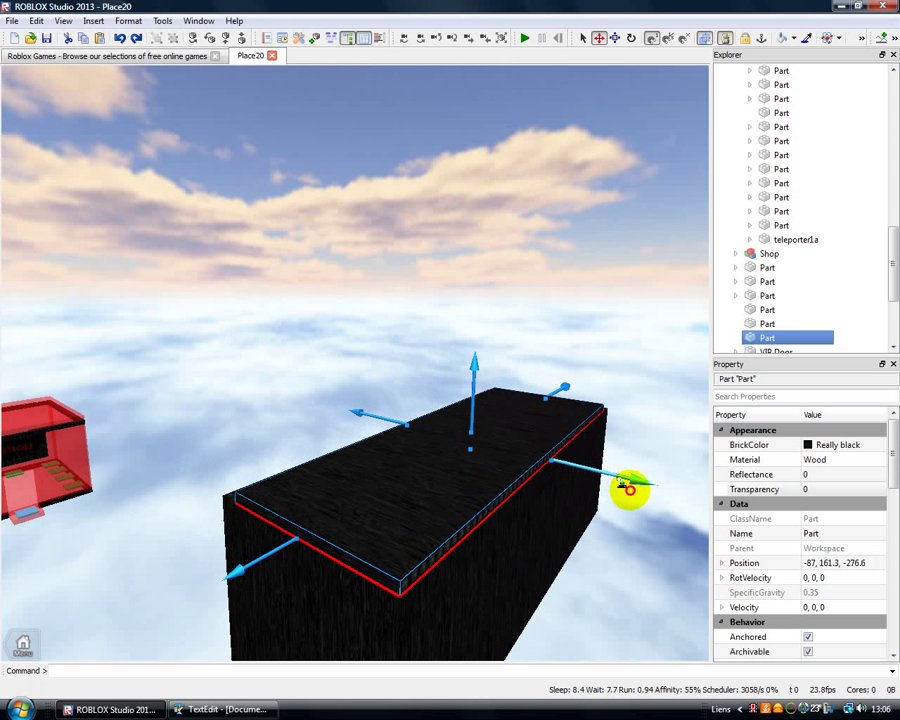
drag(565, 302, 609, 150)
key(Left)
Step: Undo the last block change and slightly resize the roof slab
click(392, 420)
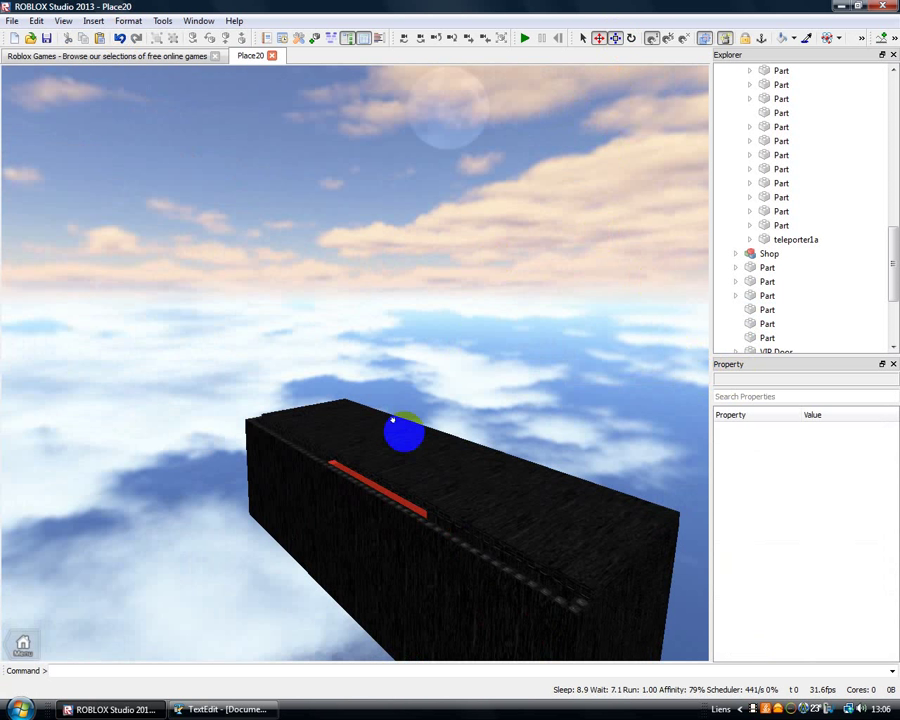
click(392, 440)
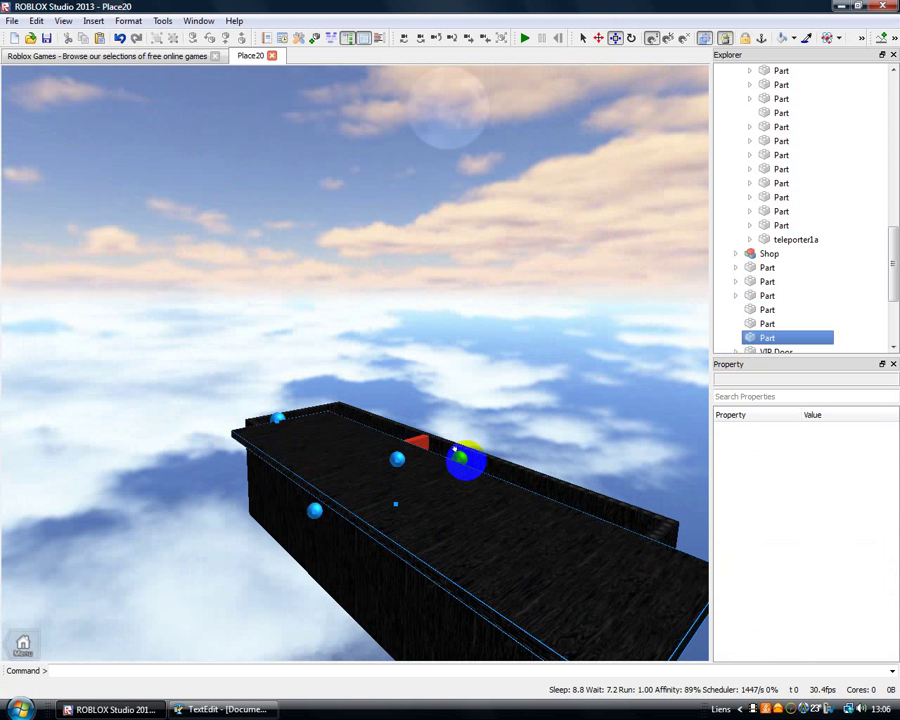
click(119, 37)
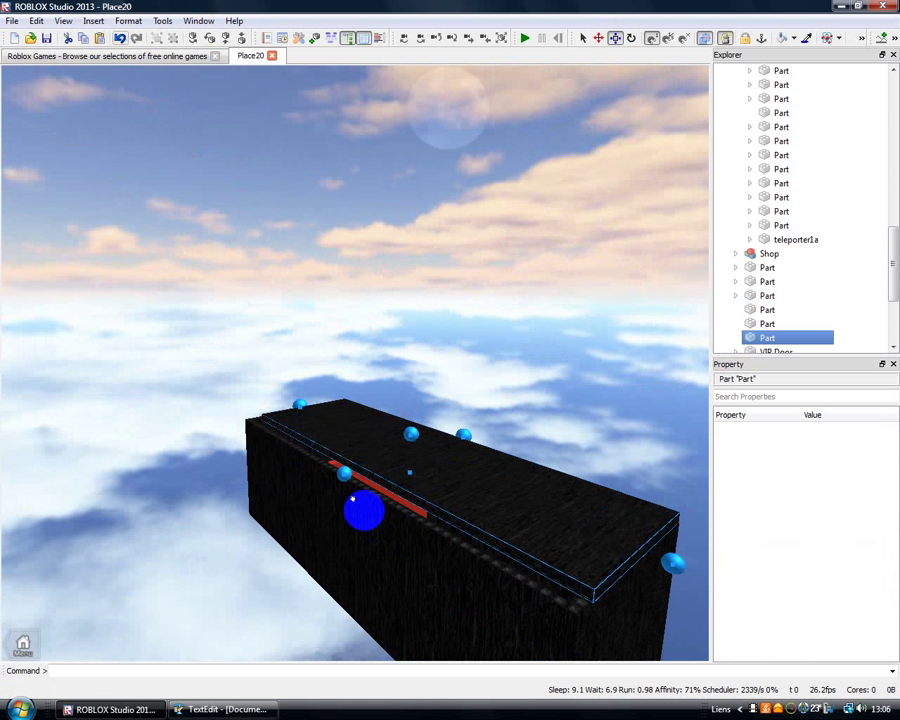
drag(333, 464, 396, 437)
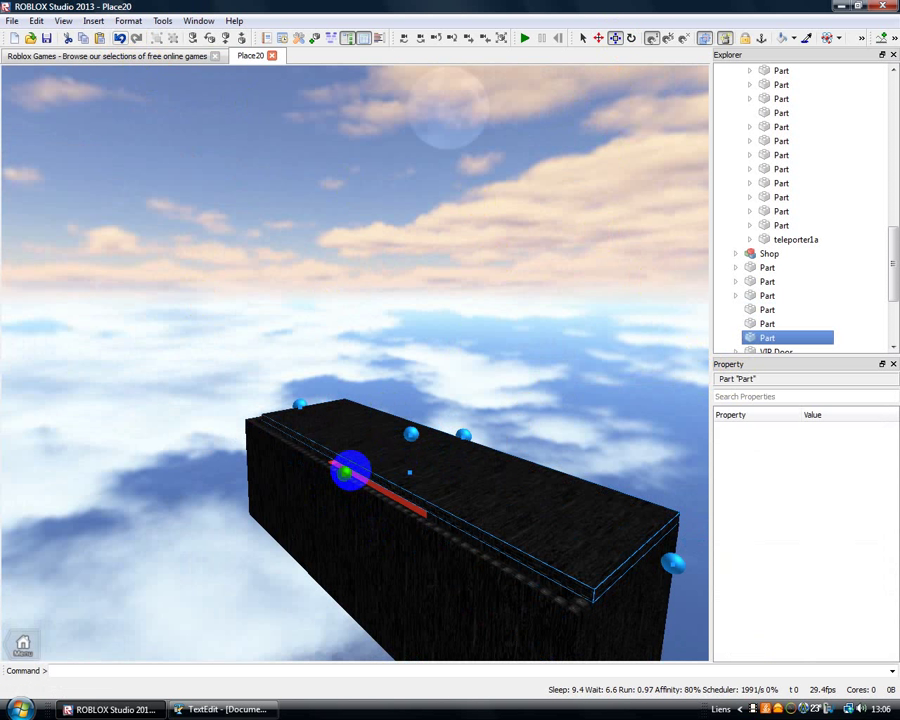
mouse_move(321, 467)
mouse_down()
mouse_move(309, 469)
mouse_move(319, 467)
mouse_up()
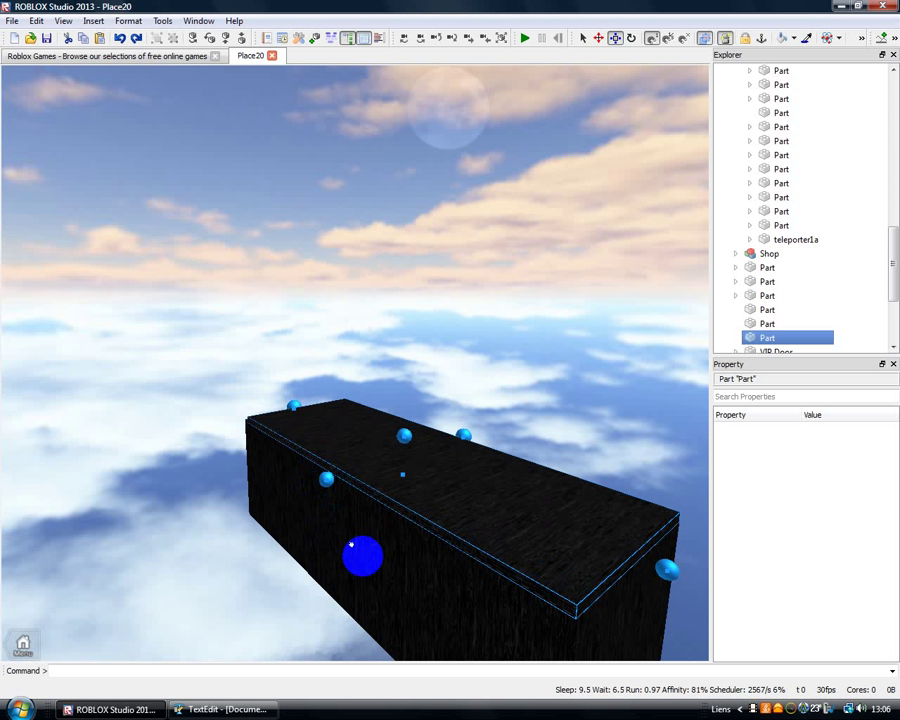
click(657, 390)
Step: Shorten the roof's near end so it is flush with the walls at X -85.5
key(w)
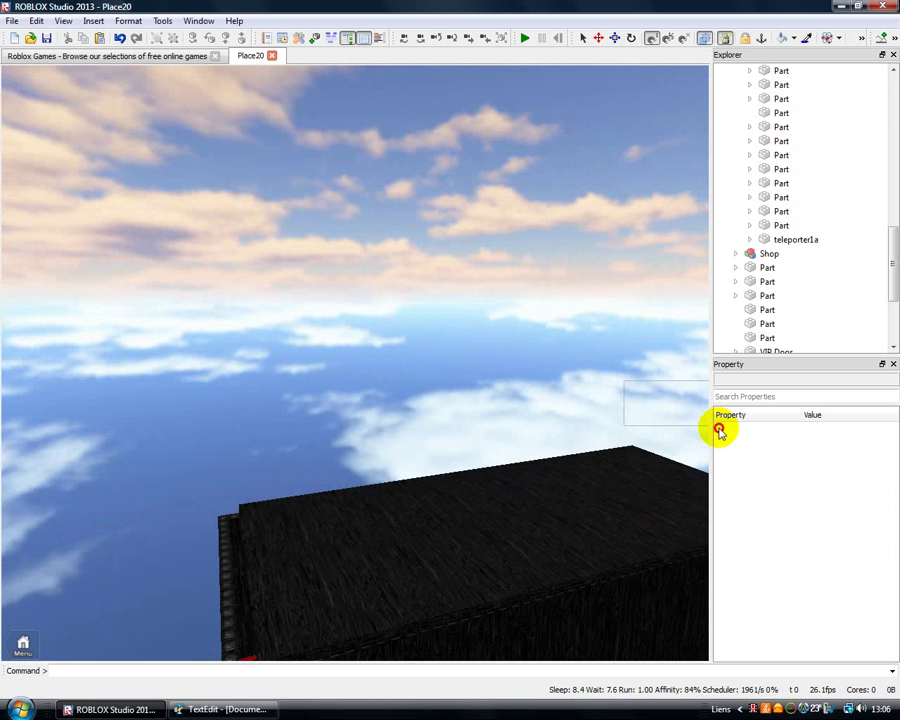
right_drag(600, 470, 455, 476)
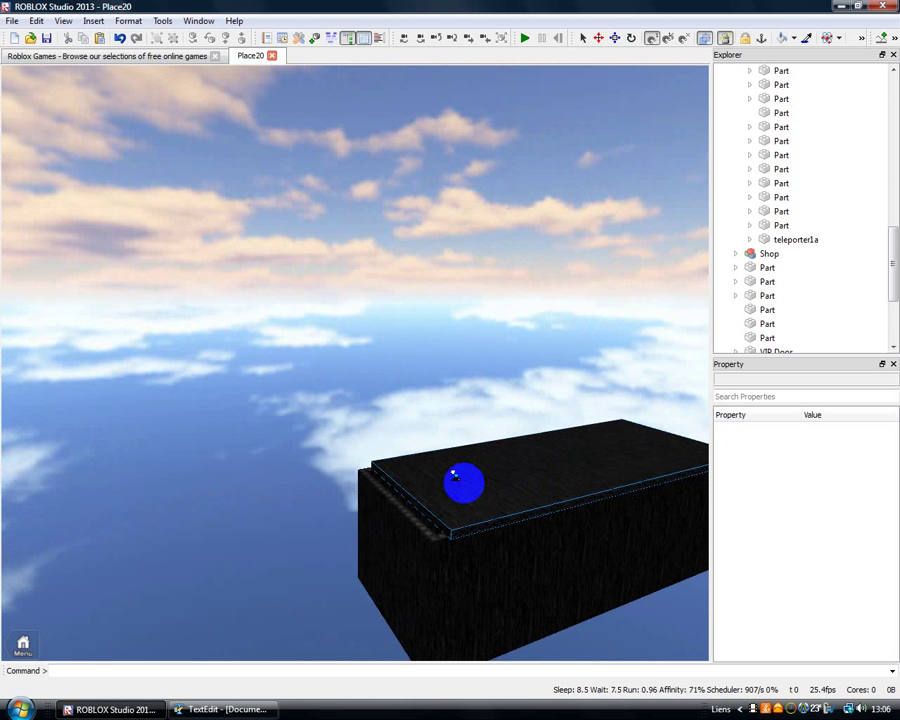
click(455, 478)
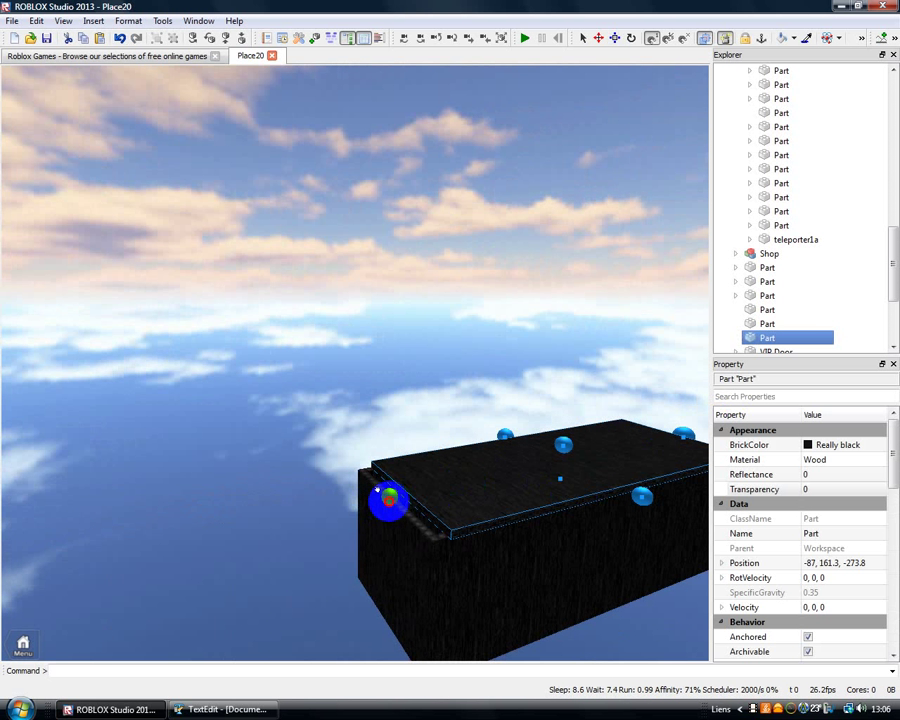
drag(368, 494, 352, 499)
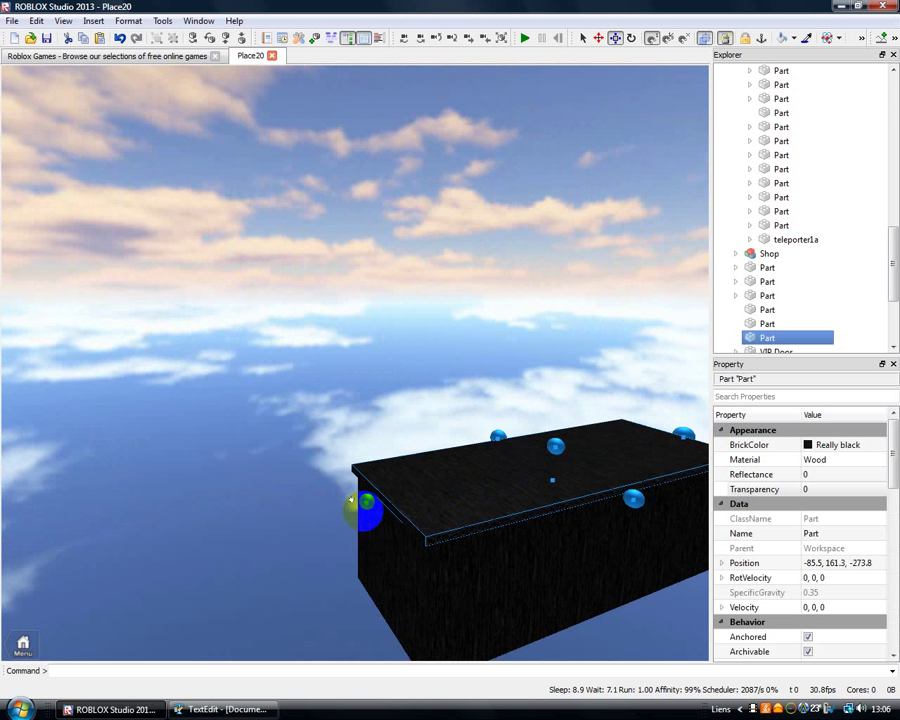
click(640, 220)
right_drag(690, 238, 655, 424)
right_drag(599, 601, 617, 535)
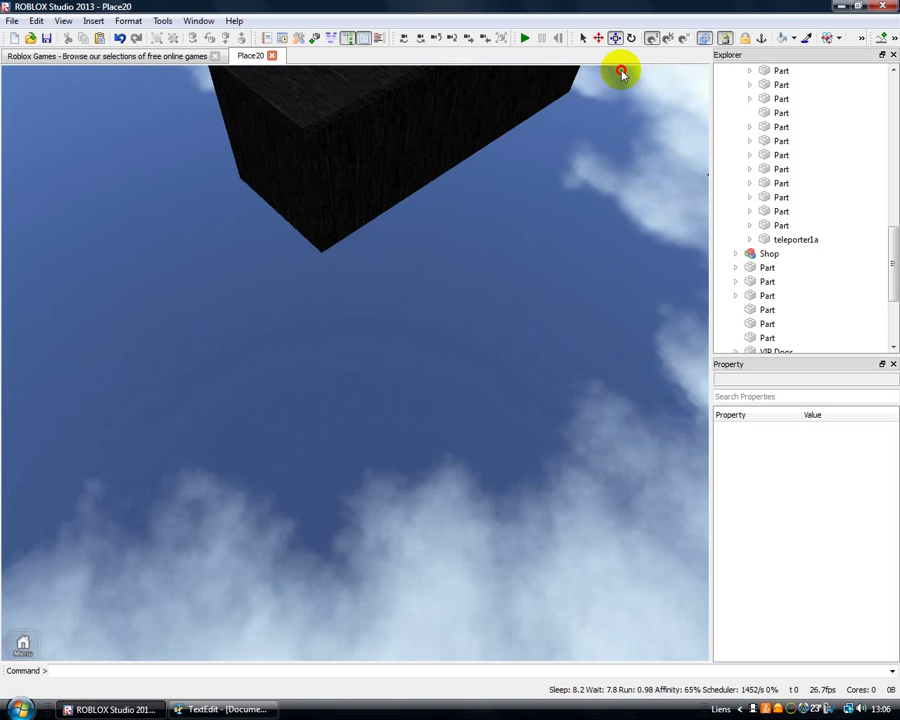
Step: Orbit and zoom around the finished black box, selecting and deselecting it to inspect it
right_drag(621, 130, 620, 48)
click(617, 40)
drag(620, 482, 607, 609)
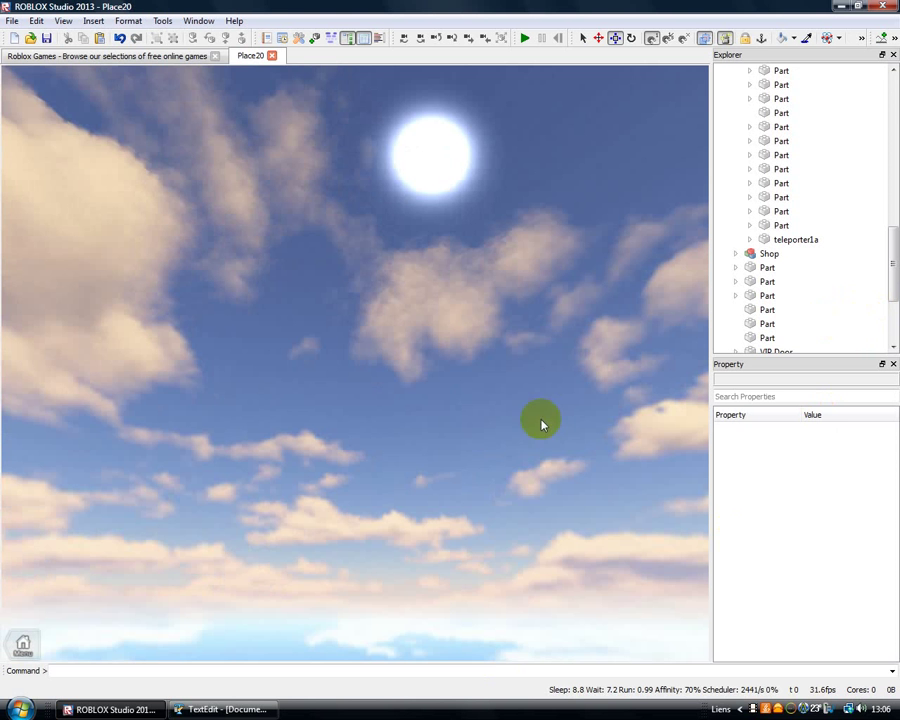
drag(512, 408, 478, 650)
click(543, 592)
scroll(576, 584, up, 5)
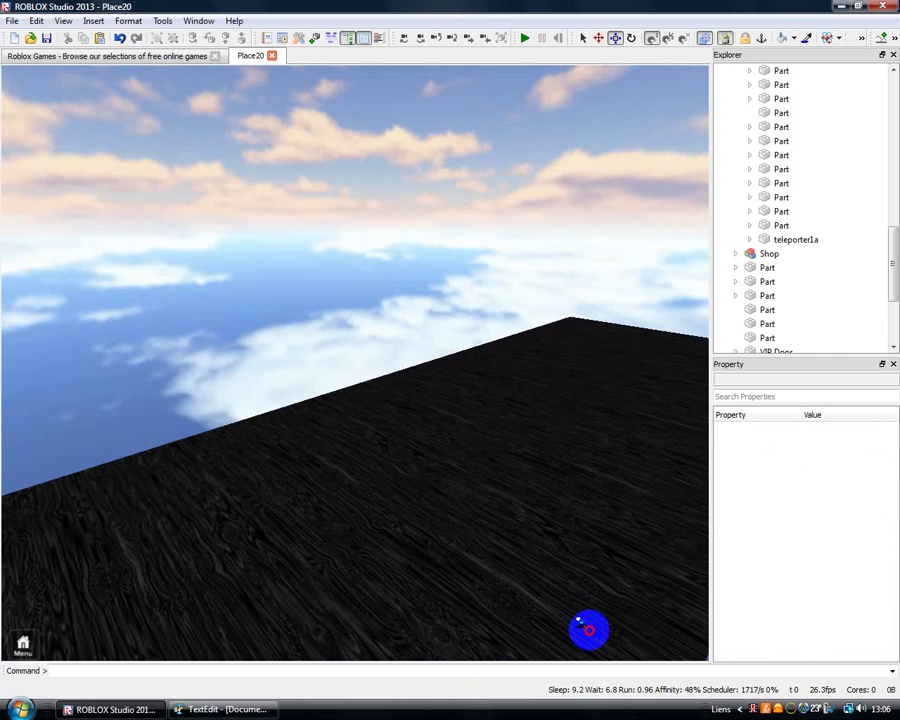
scroll(578, 622, up, 1)
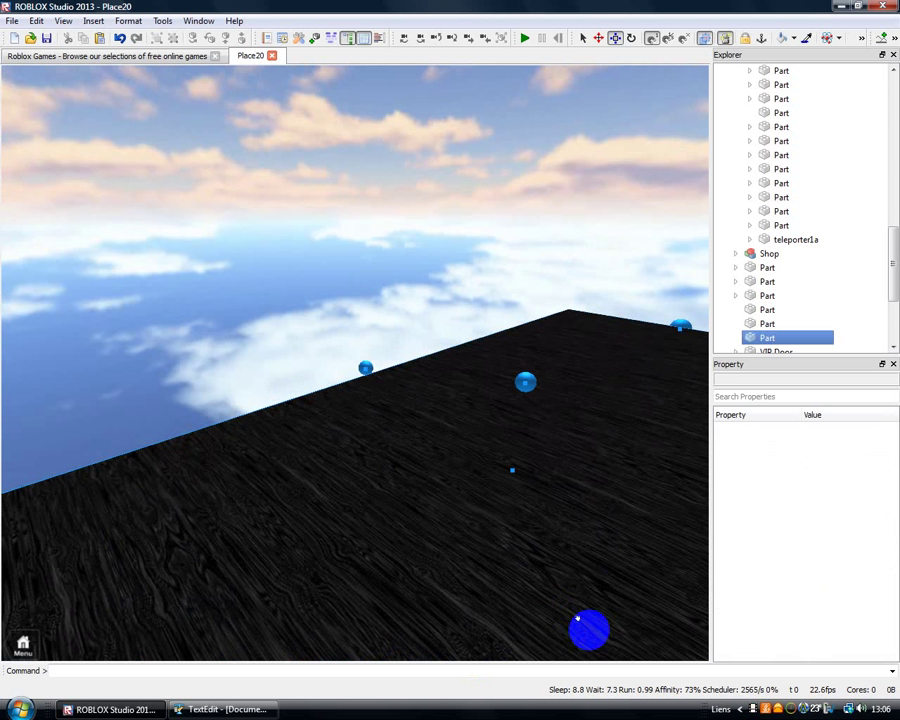
click(577, 619)
scroll(590, 636, down, 3)
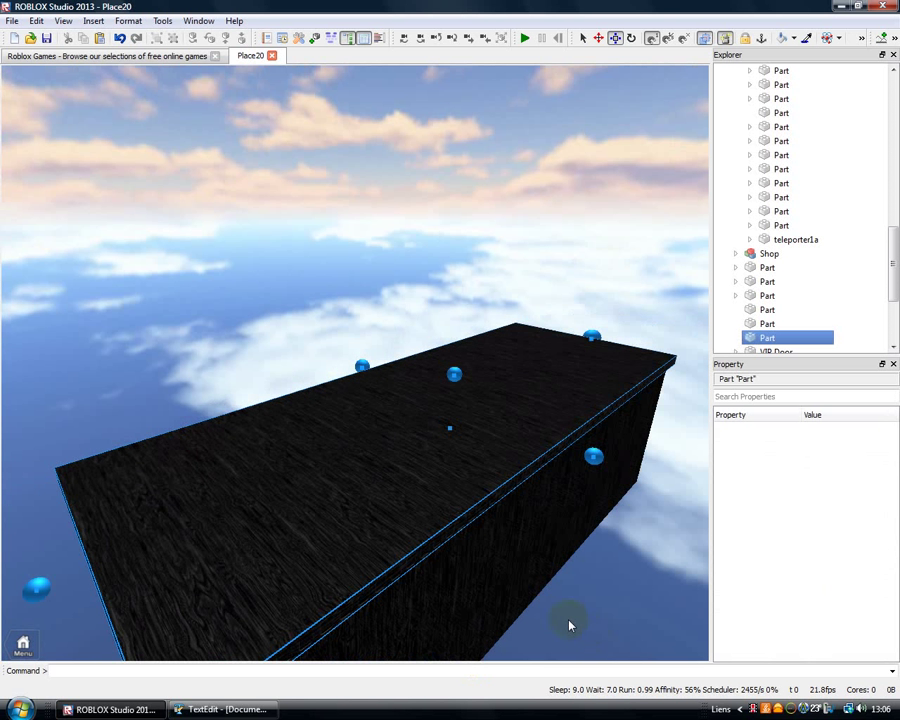
scroll(578, 630, down, 2)
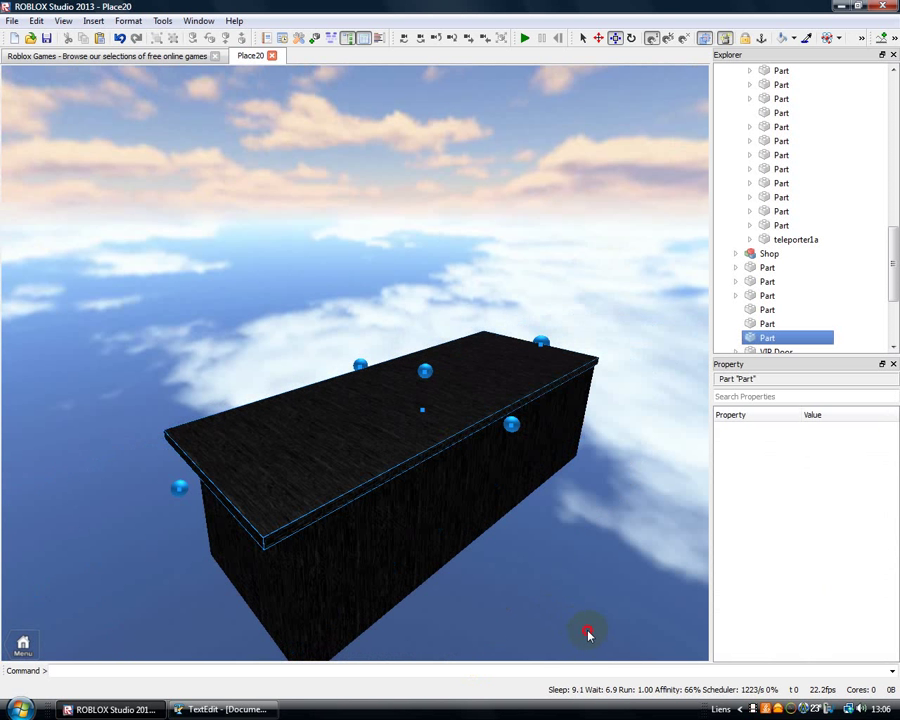
click(573, 658)
right_drag(573, 658, 360, 192)
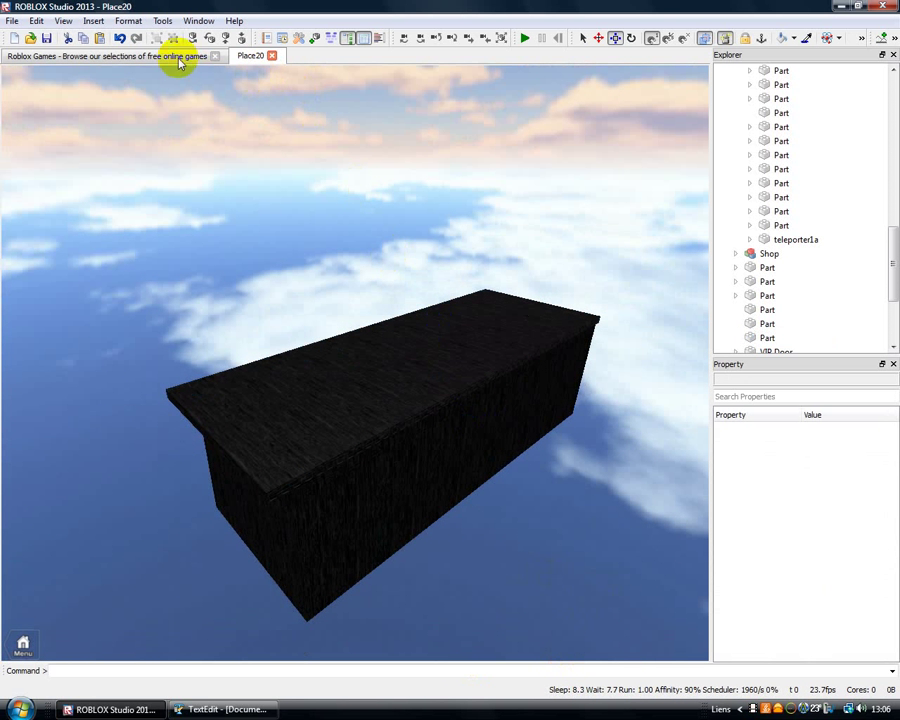
Step: Undo the accidental change to the box, check its underside, then close Place20
click(120, 39)
click(418, 442)
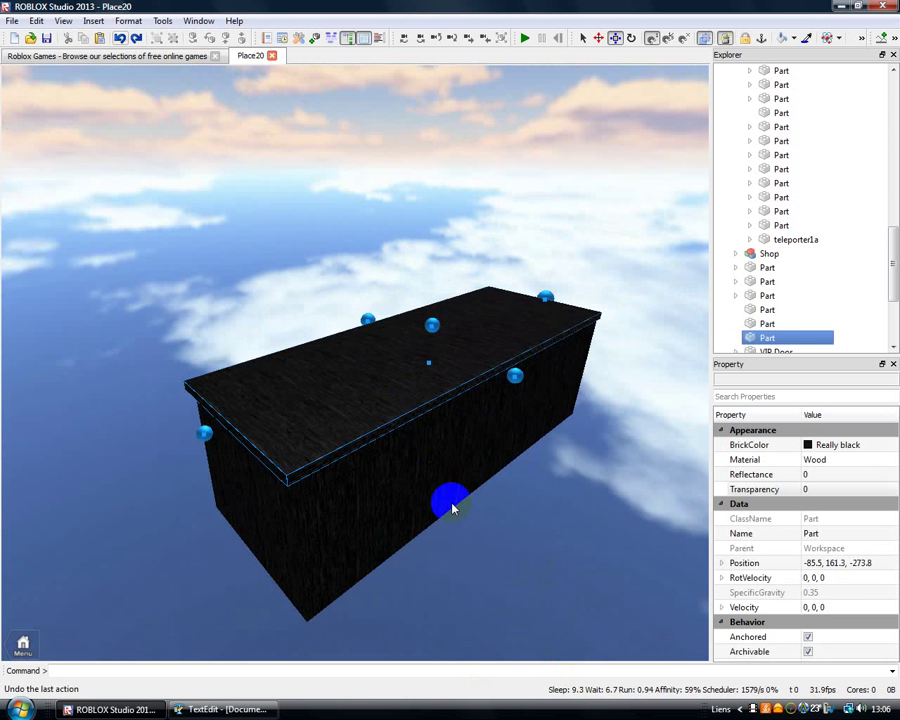
right_drag(530, 670, 542, 571)
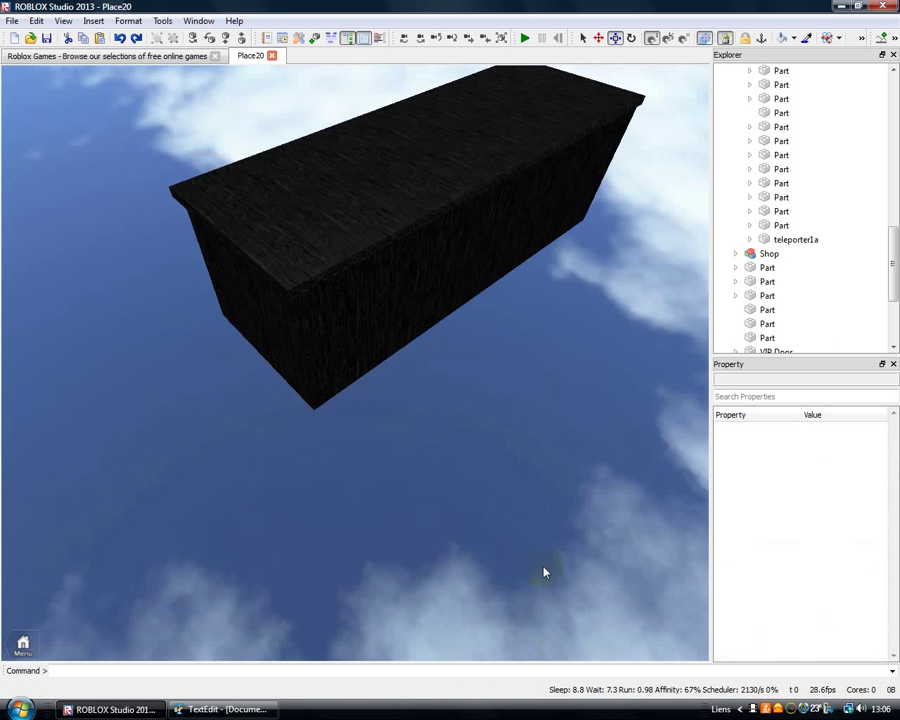
drag(555, 463, 647, 65)
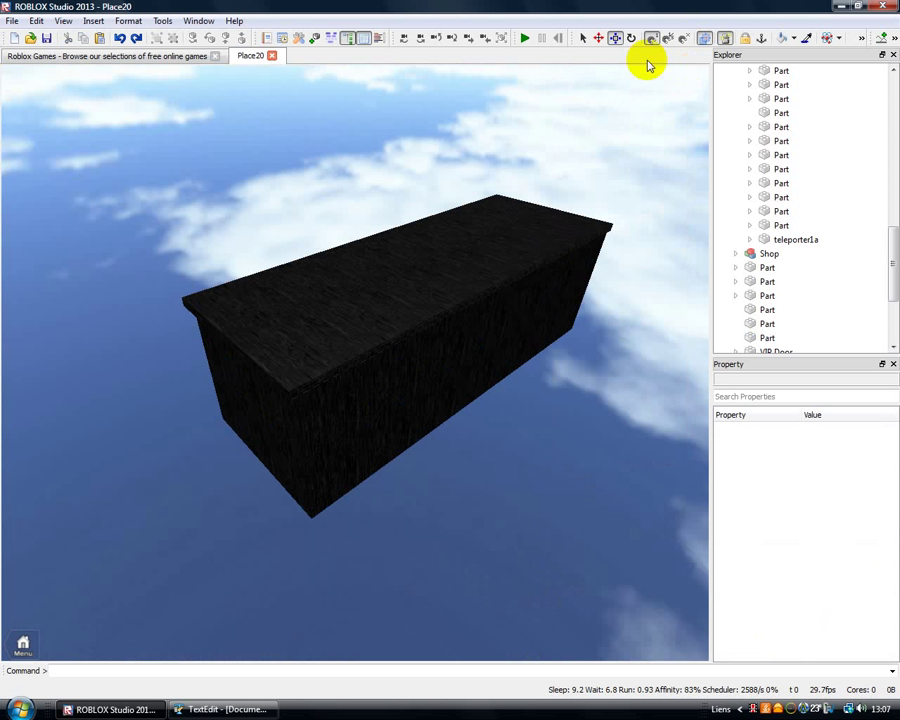
click(271, 57)
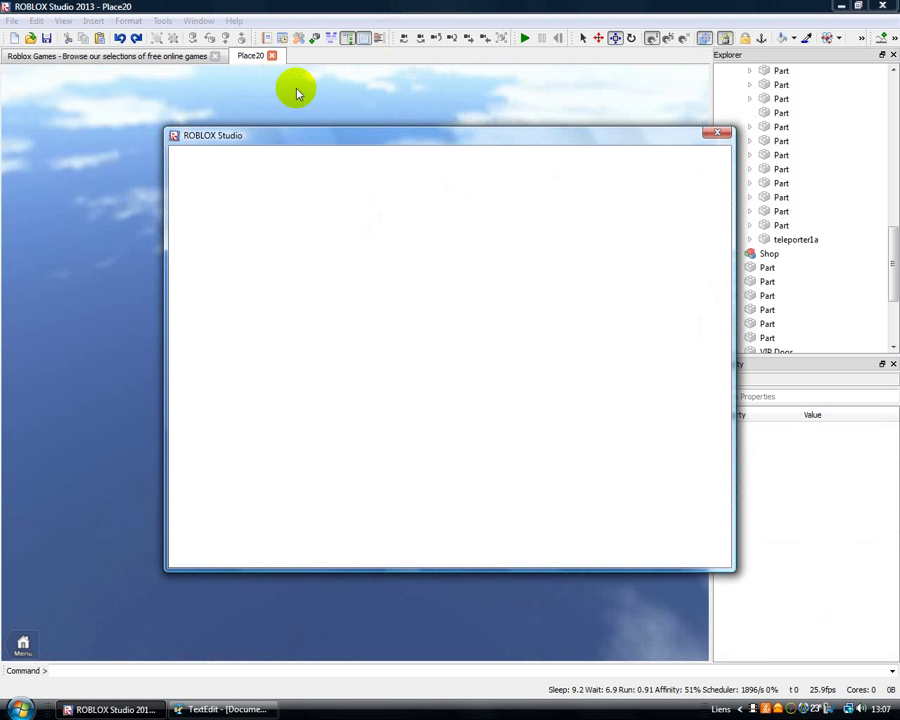
Step: Add note line 28 '24.Save Your place and clikc build not edit', then save the place at the exit prompt
click(215, 709)
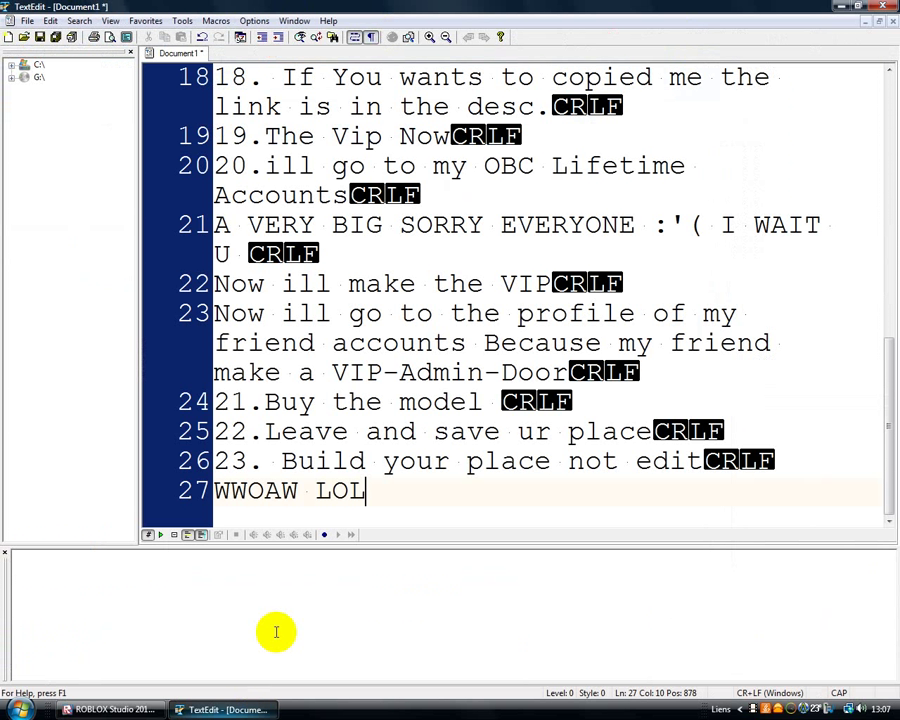
key(Return)
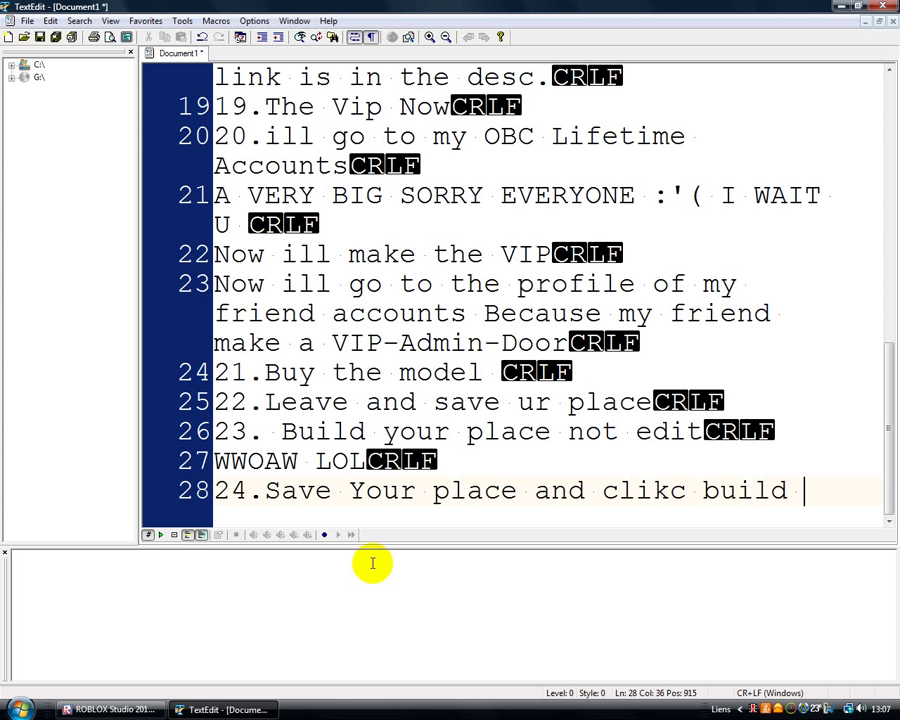
text(edit)
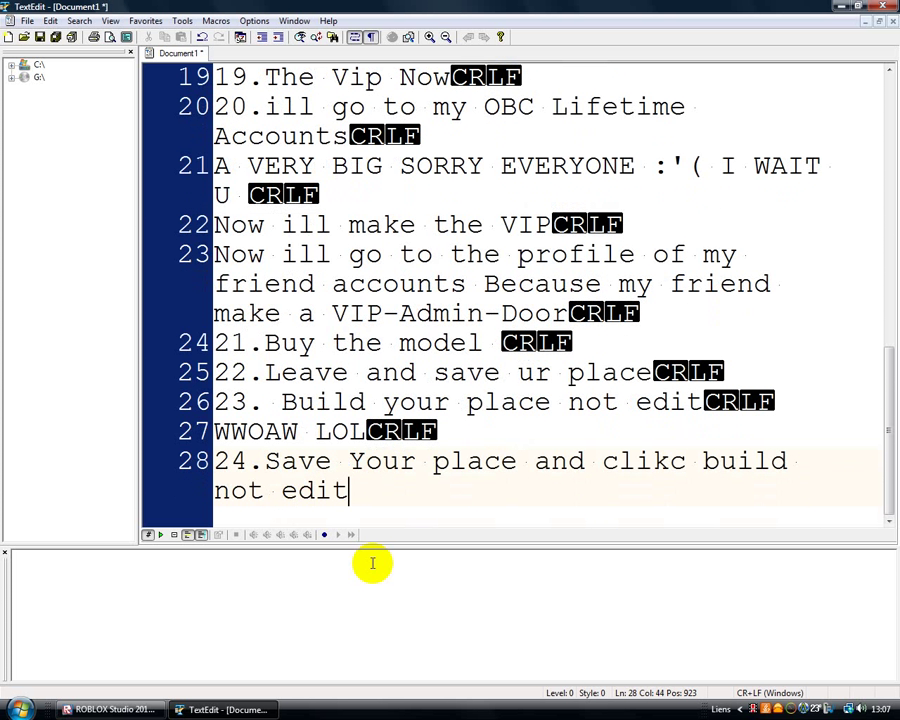
click(108, 709)
click(240, 299)
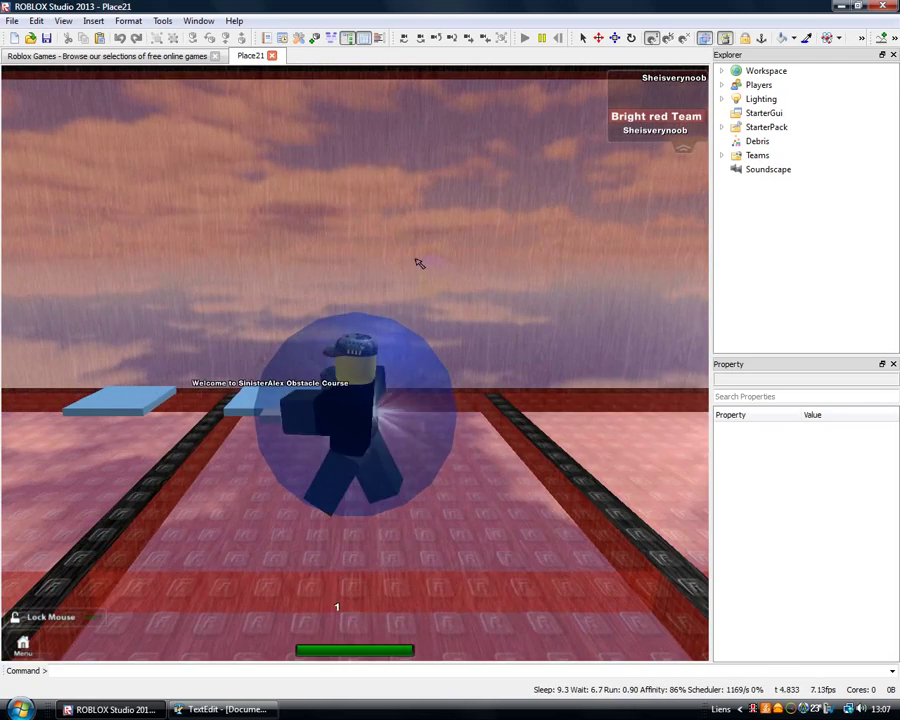
Step: In the VIP room, toggle shift lock on and off, swing the camera, and glance at Workspace before returning to the notes
key(shift)
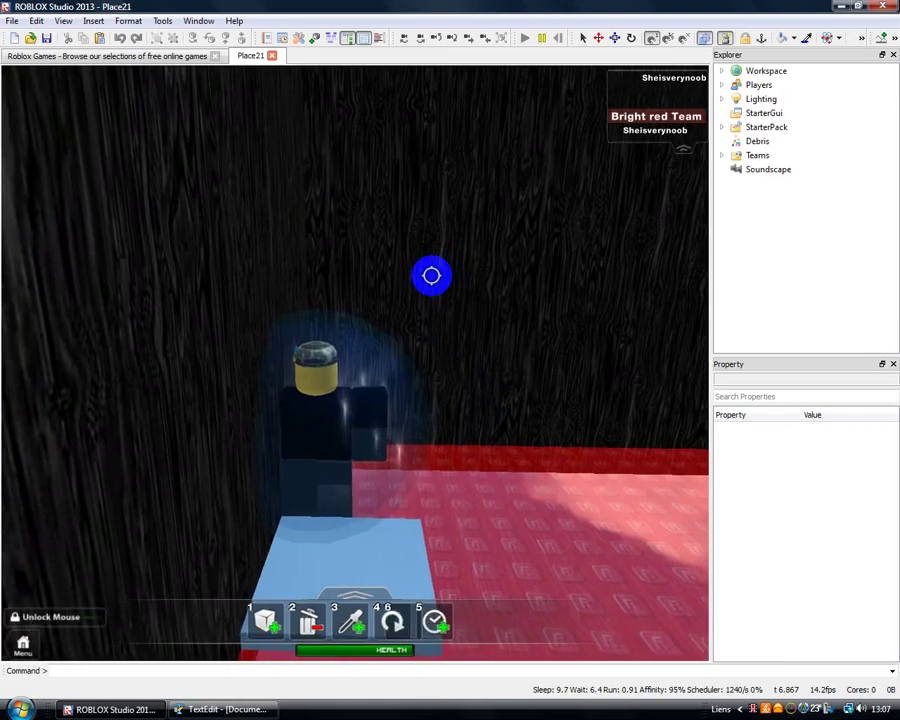
scroll(359, 366, down, 6)
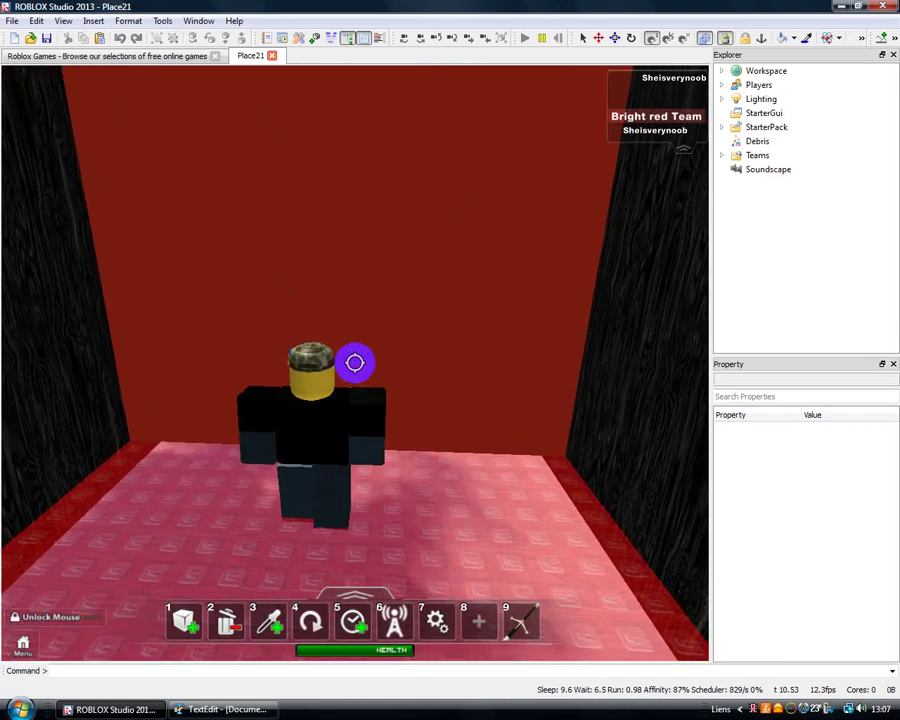
key(shift)
right_drag(378, 382, 249, 579)
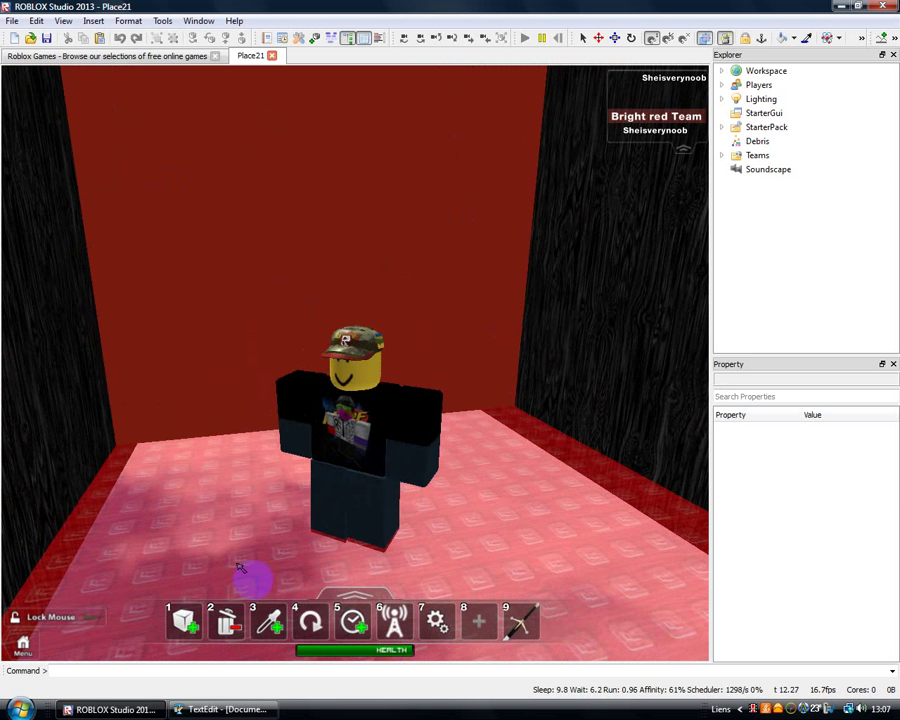
click(721, 73)
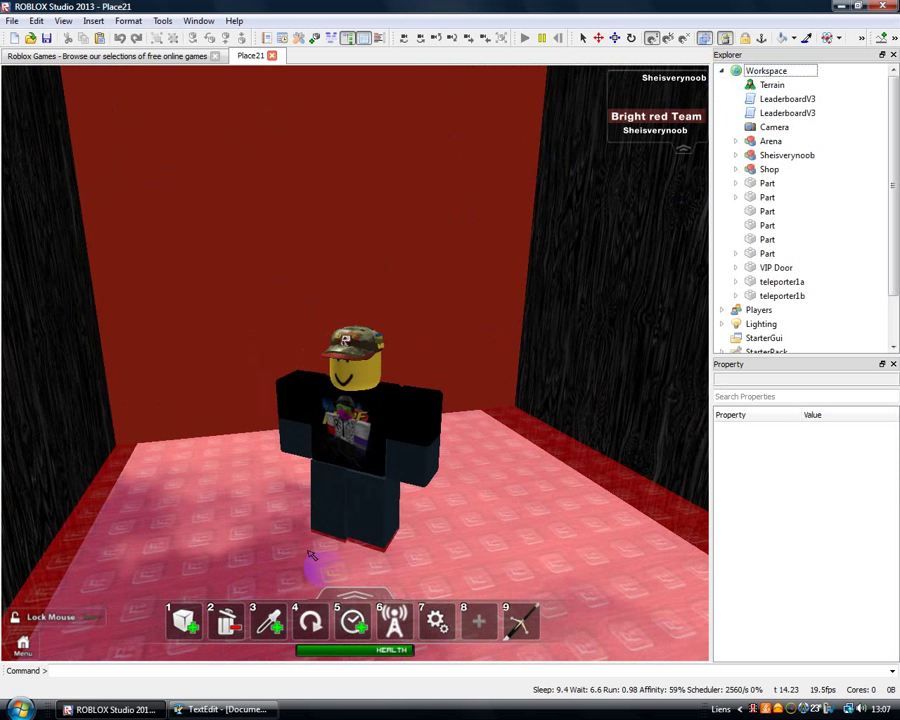
click(729, 68)
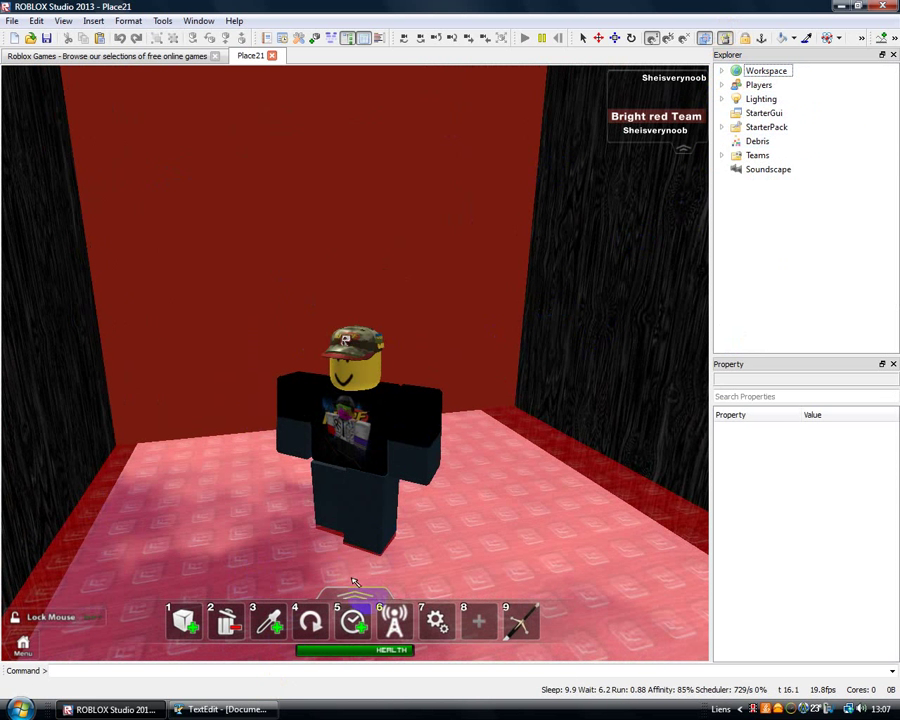
click(220, 709)
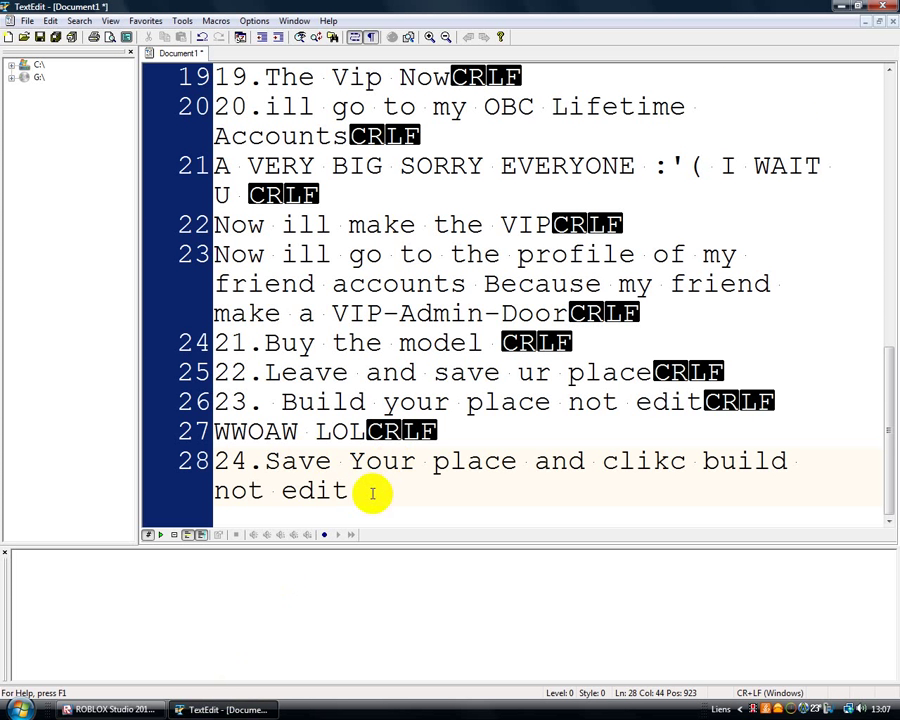
Step: Start note line 29 with '25 . Follow' and return to ROBLOX Studio
key(Return)
text(25 . Follow)
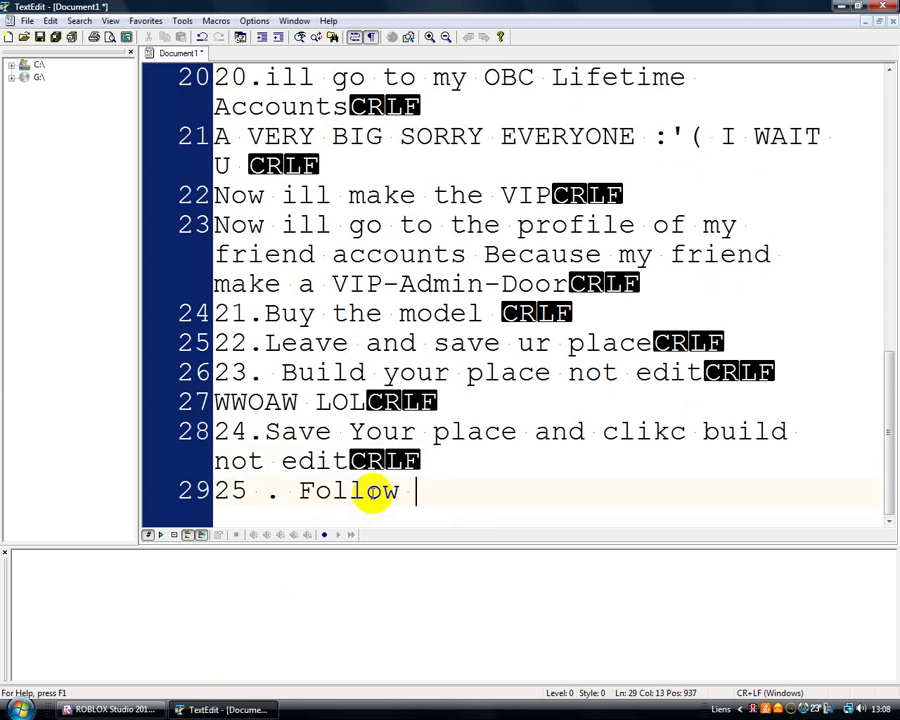
click(110, 709)
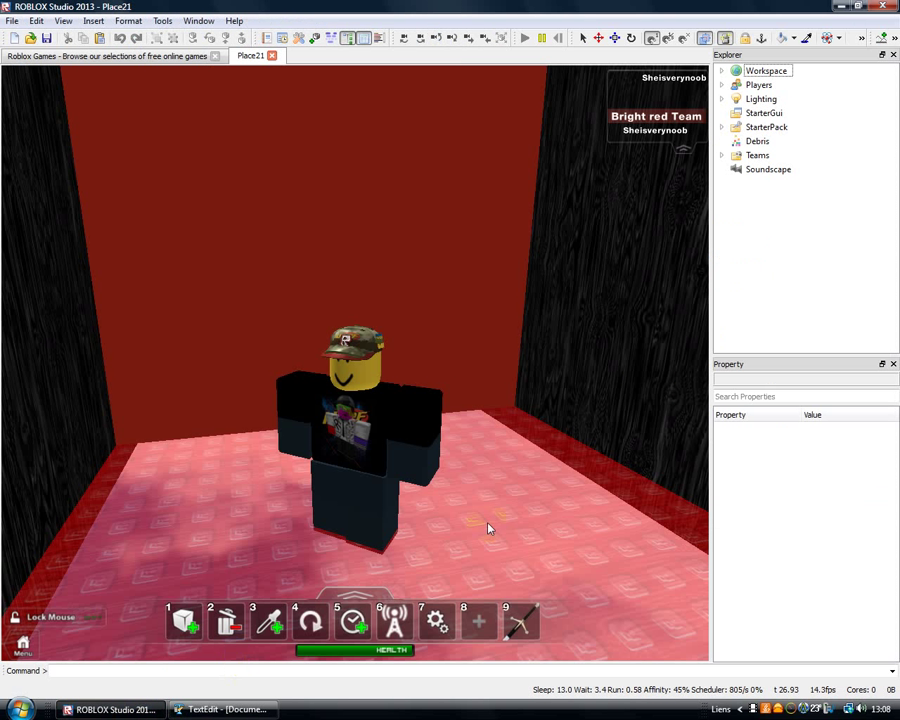
Step: Expand Players and the player entry to show Backpack, StarterGear and PlayerGui
click(722, 85)
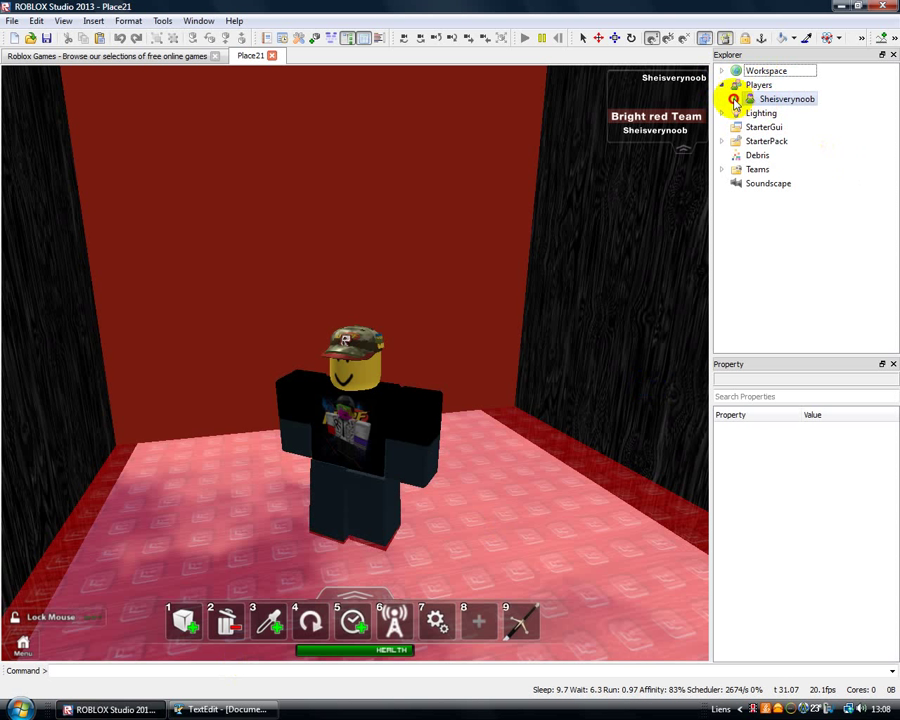
click(736, 100)
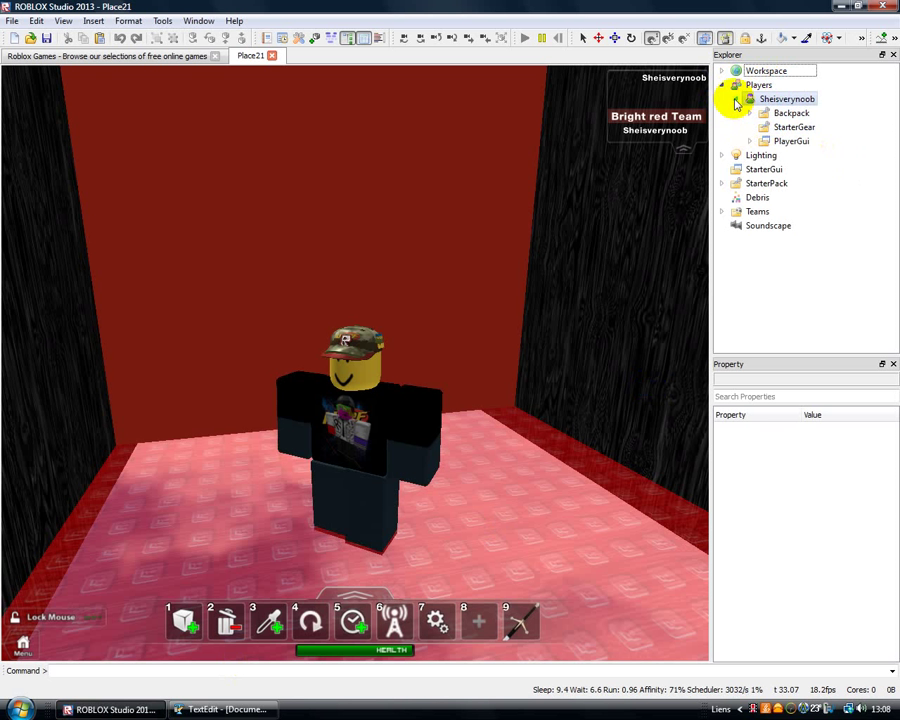